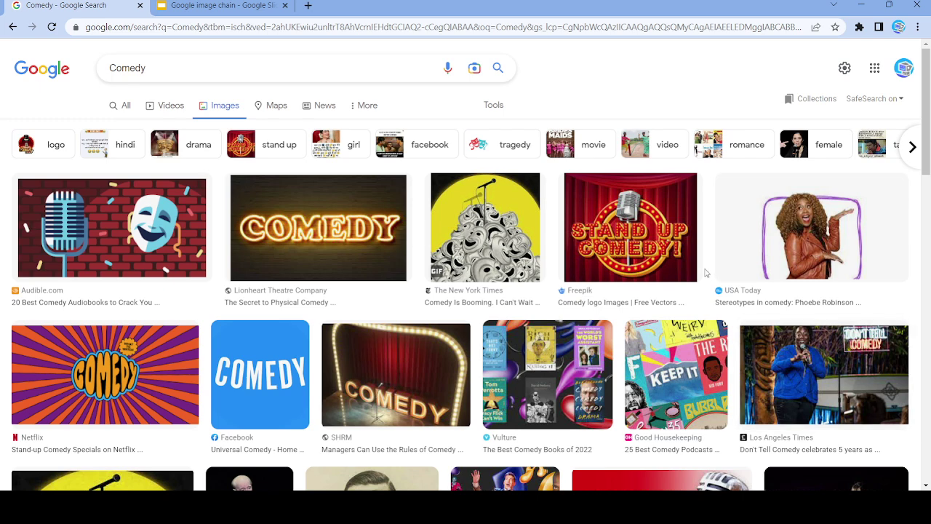
Step: Copy the SHRM picture of the lit COMEDY stage from the image results and paste it onto slide 16 in Google Slides
click(485, 228)
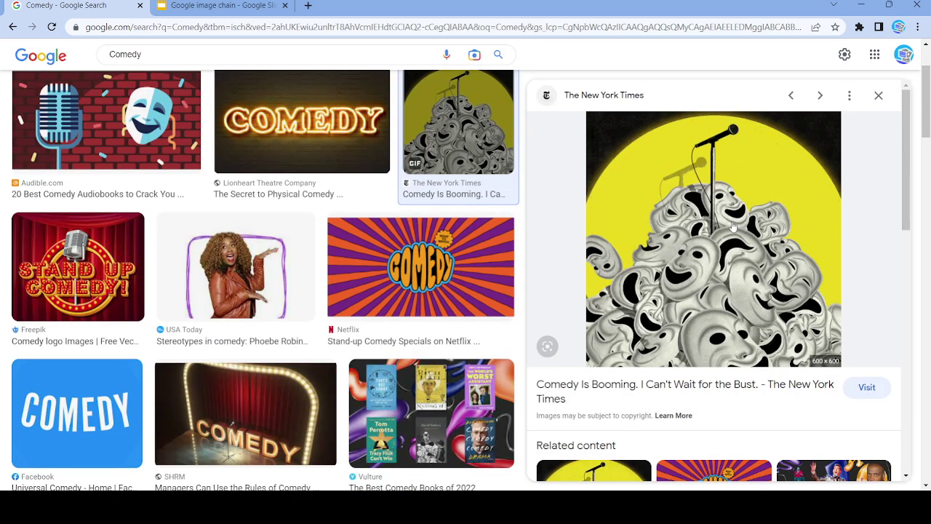
click(879, 95)
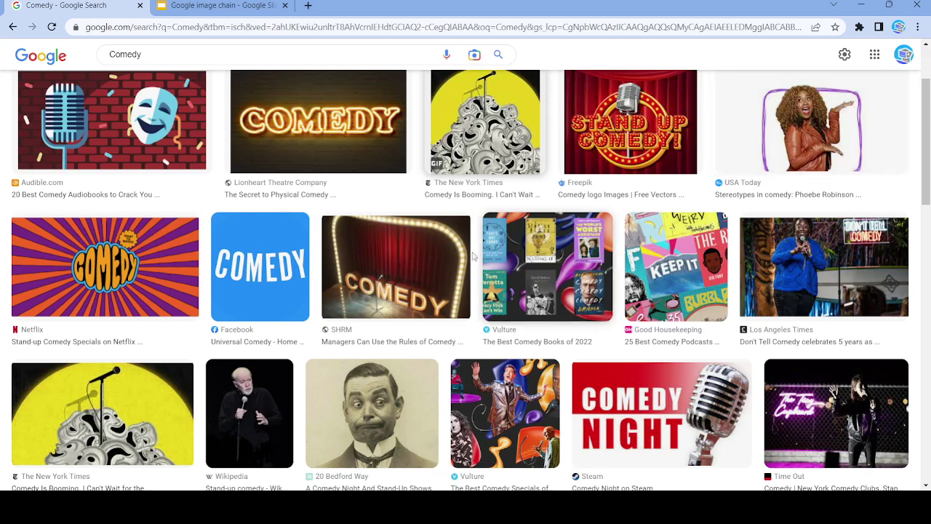
click(397, 262)
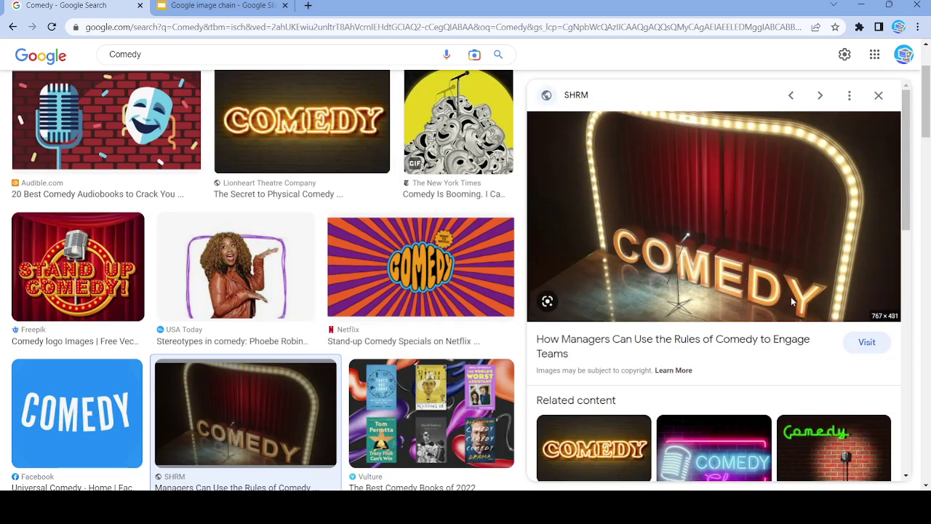
click(226, 6)
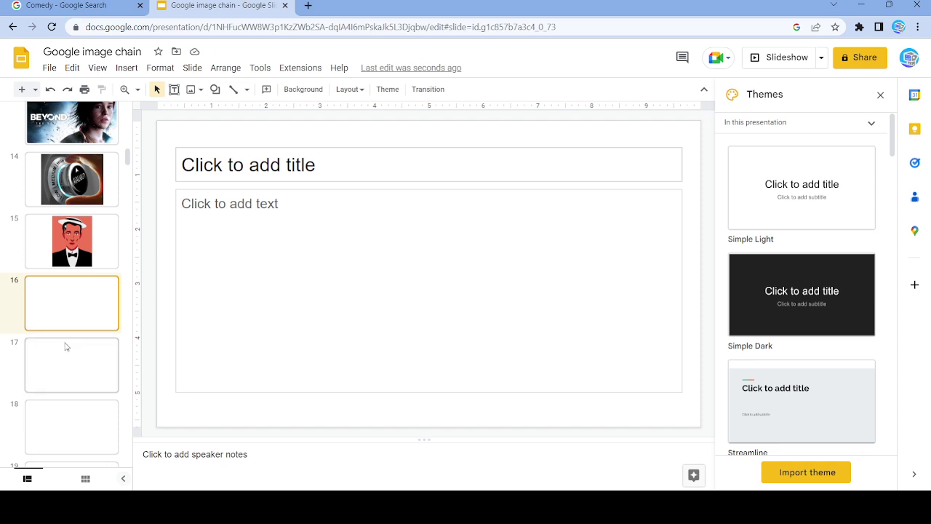
click(235, 221)
key(ctrl+v)
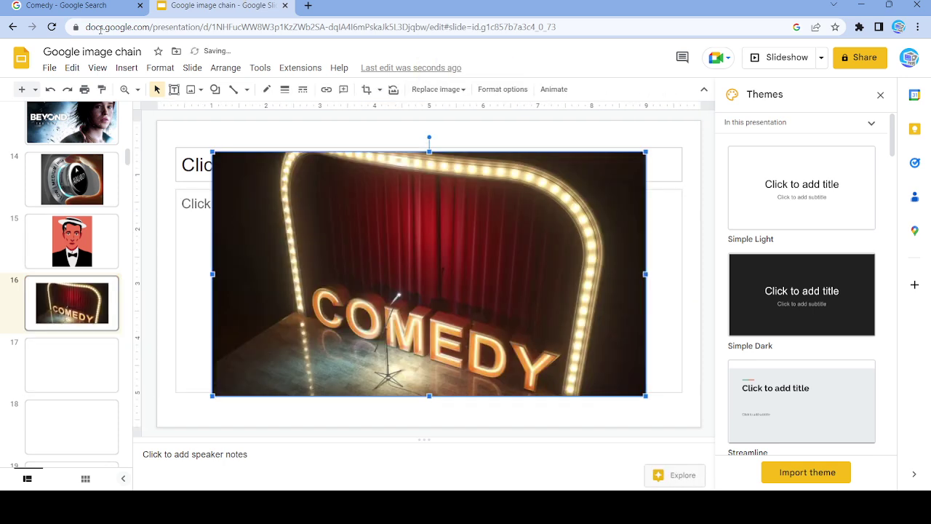
Step: Return to Google Images and search for "Engage", a word from the copied picture's title
click(37, 4)
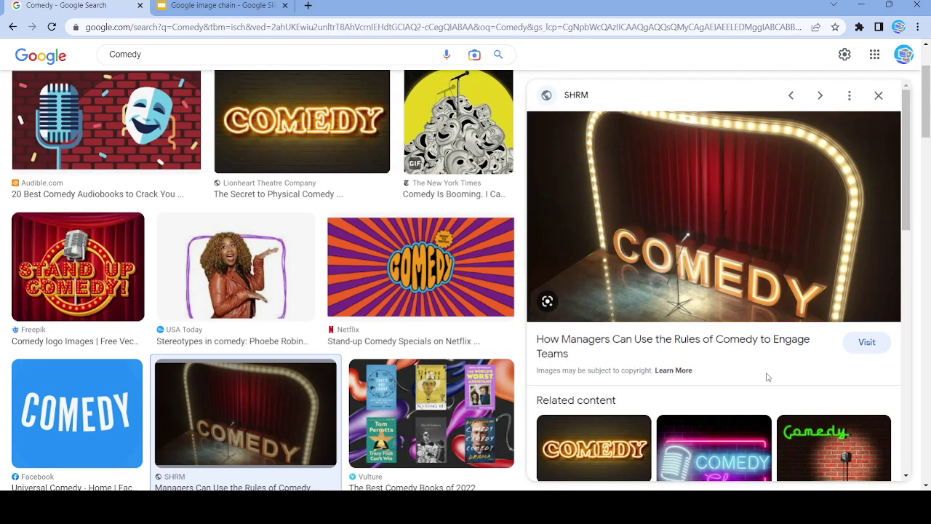
double_click(125, 54)
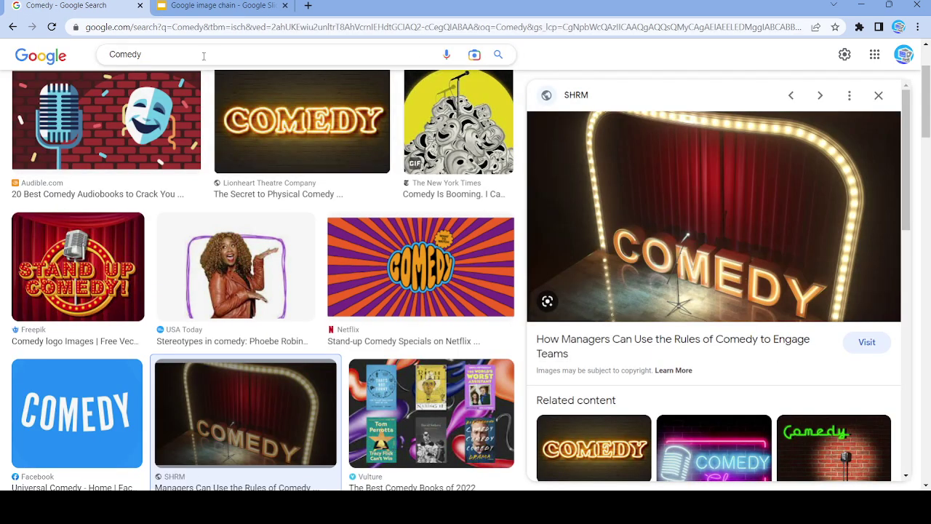
text(Engage)
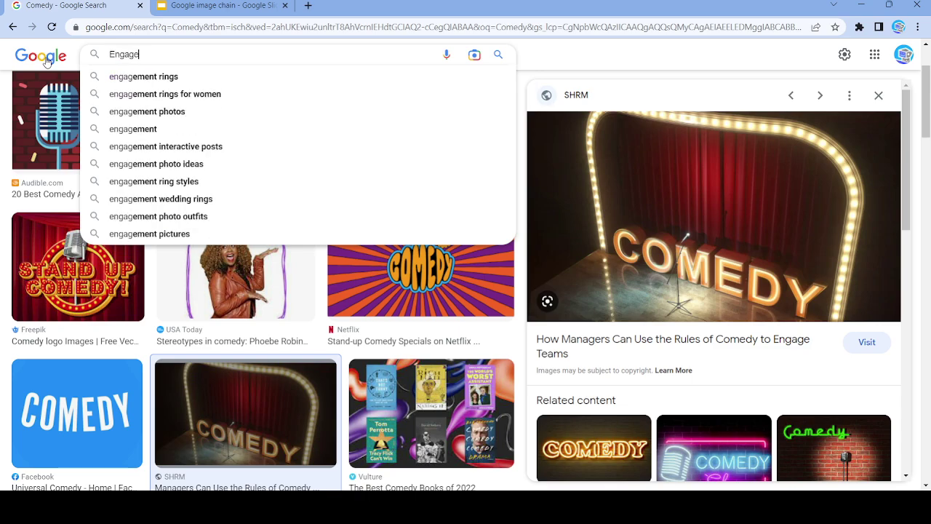
key(Return)
Step: Copy the Flipkart picture of six Engage deodorant sprays onto slide 17 of the presentation, and open slide 18
scroll(618, 316, down, 10)
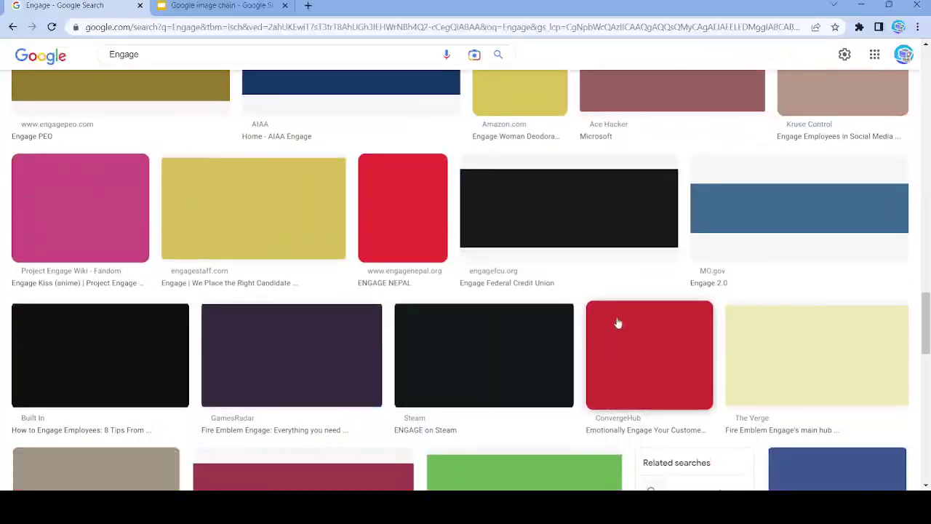
scroll(611, 360, up, 5)
scroll(615, 382, down, 3)
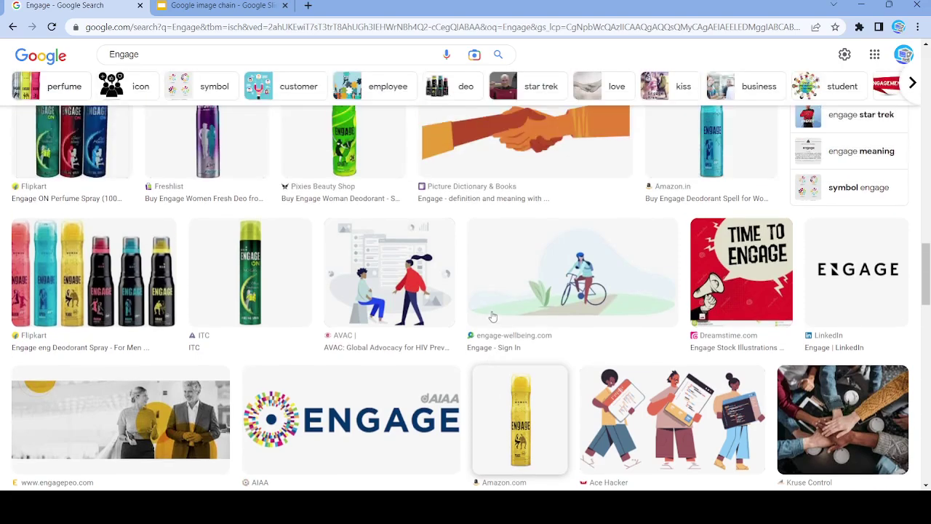
click(85, 295)
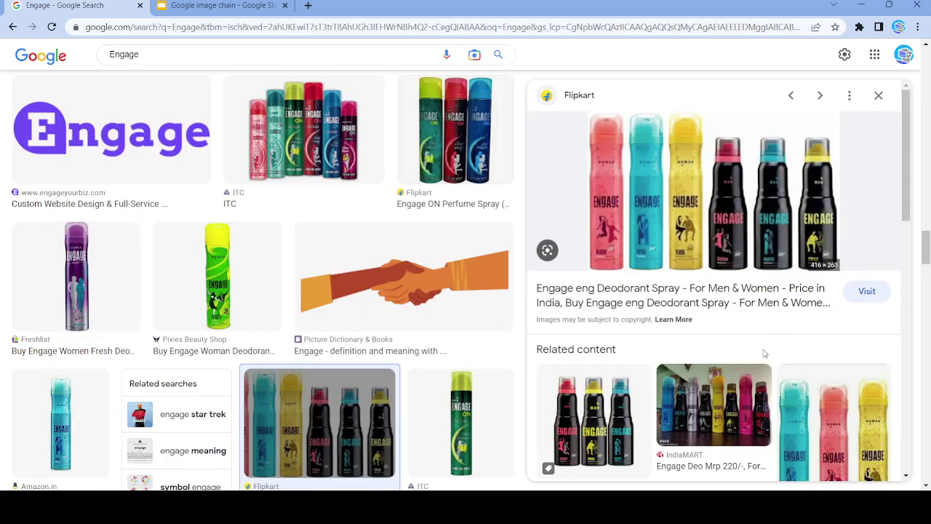
click(174, 5)
click(75, 366)
click(281, 207)
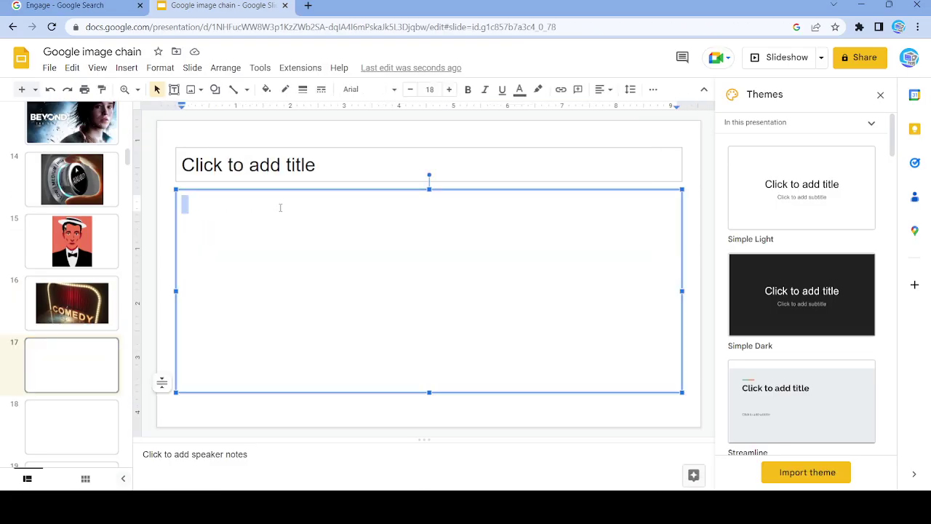
key(ctrl+v)
click(77, 439)
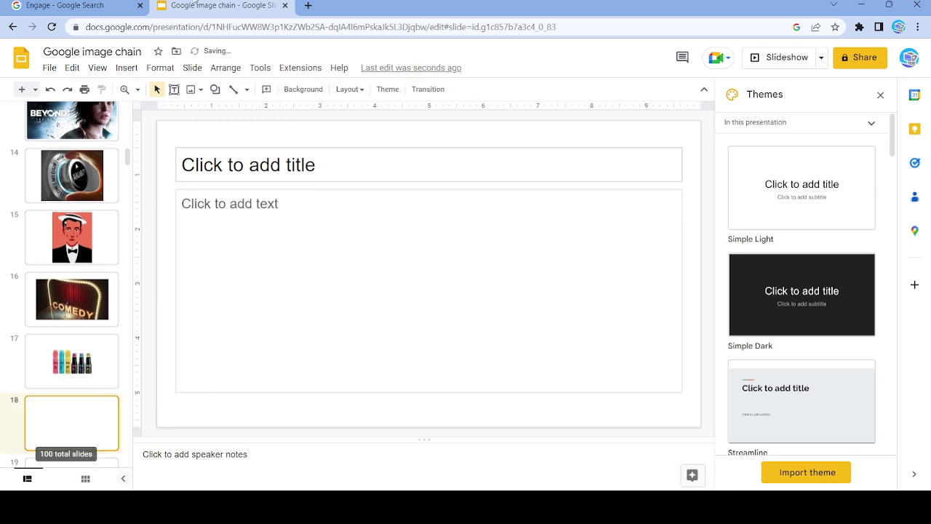
Step: Return to Google Images and search for "spray", a word from the deodorant picture's title
click(69, 5)
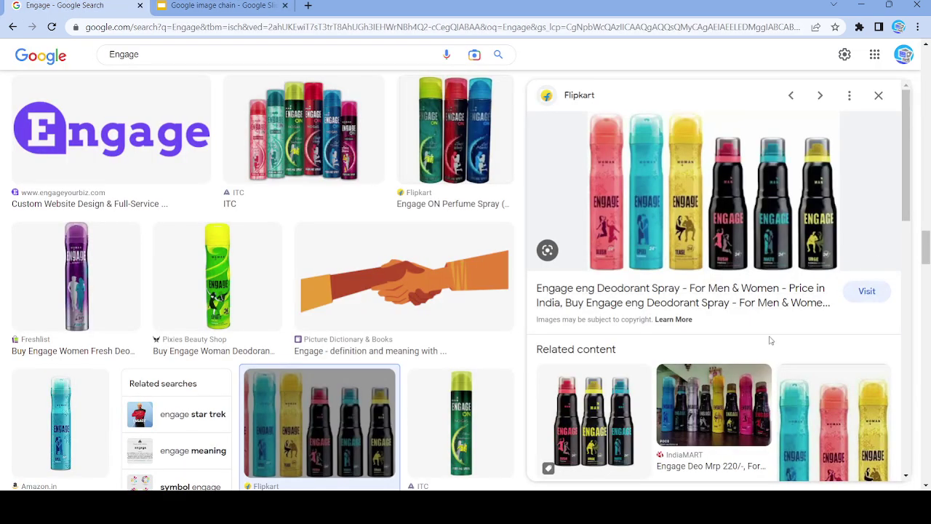
click(257, 53)
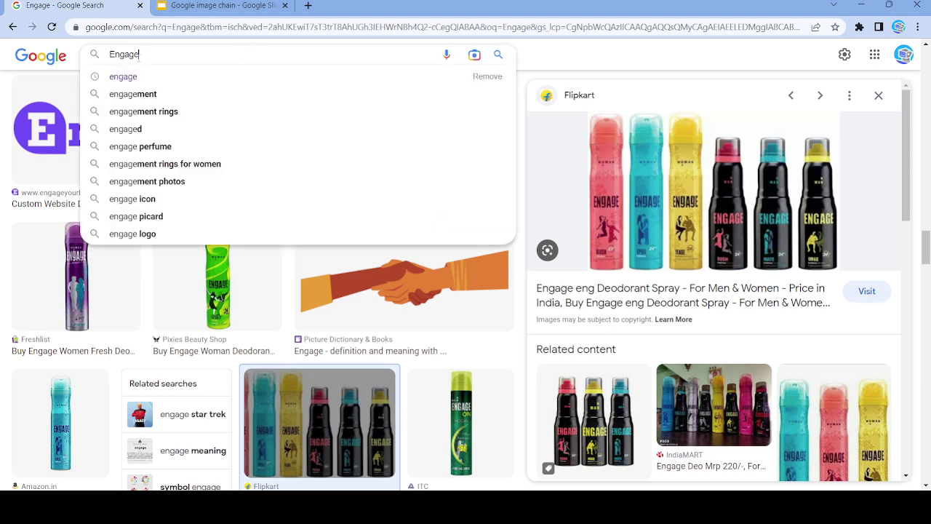
text(spray)
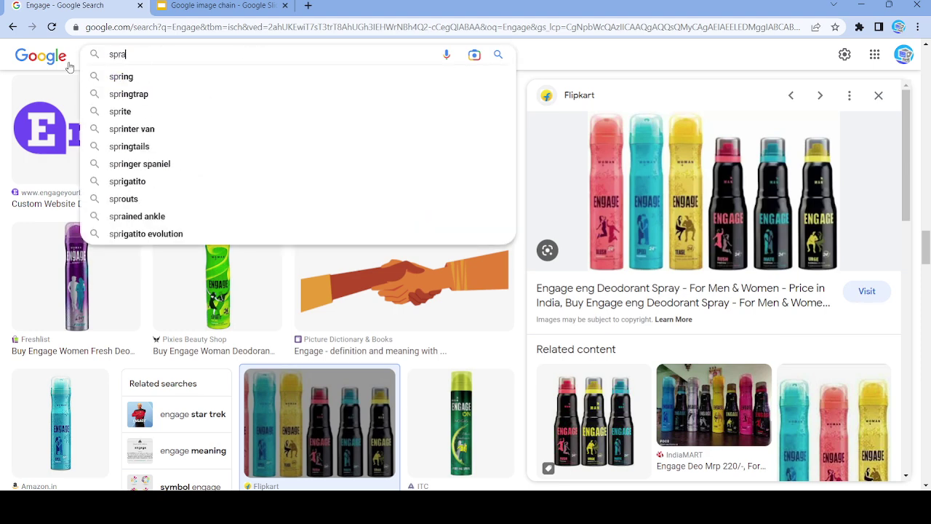
key(Return)
Step: Preview the PAM cooking spray, USA Today pesticide spray and The Spruce spray bottle pictures, closing each preview
scroll(514, 196, down, 6)
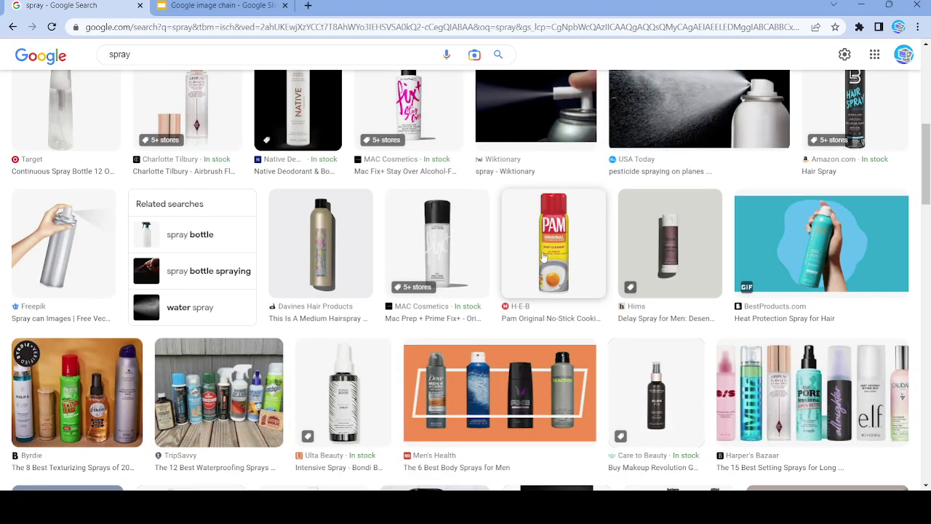
click(543, 257)
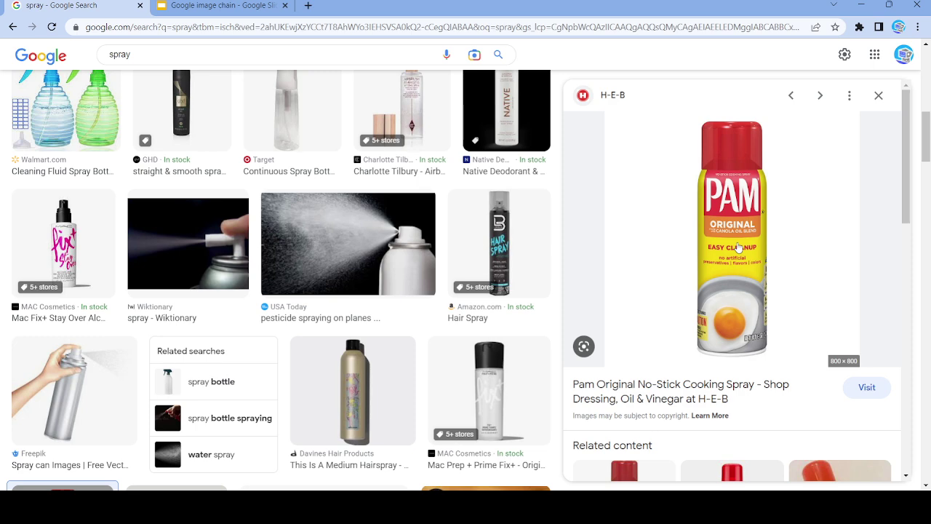
click(879, 95)
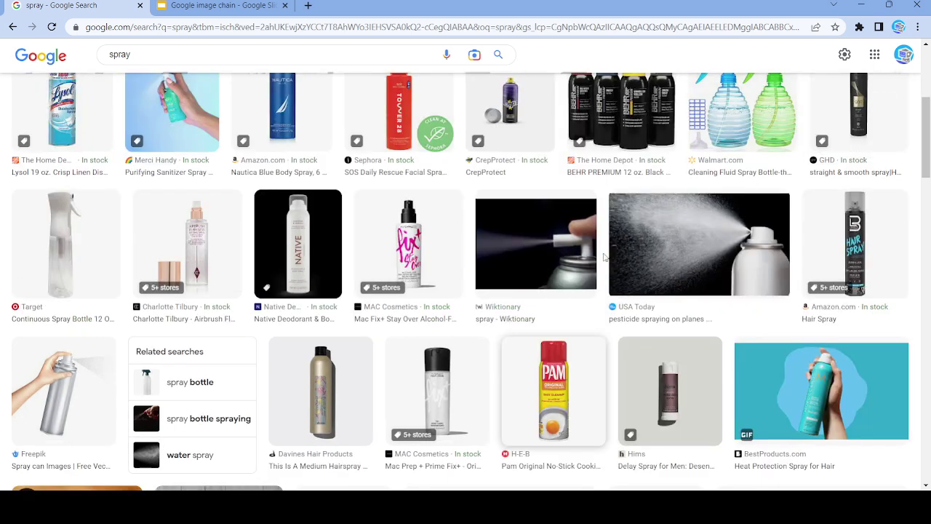
click(656, 233)
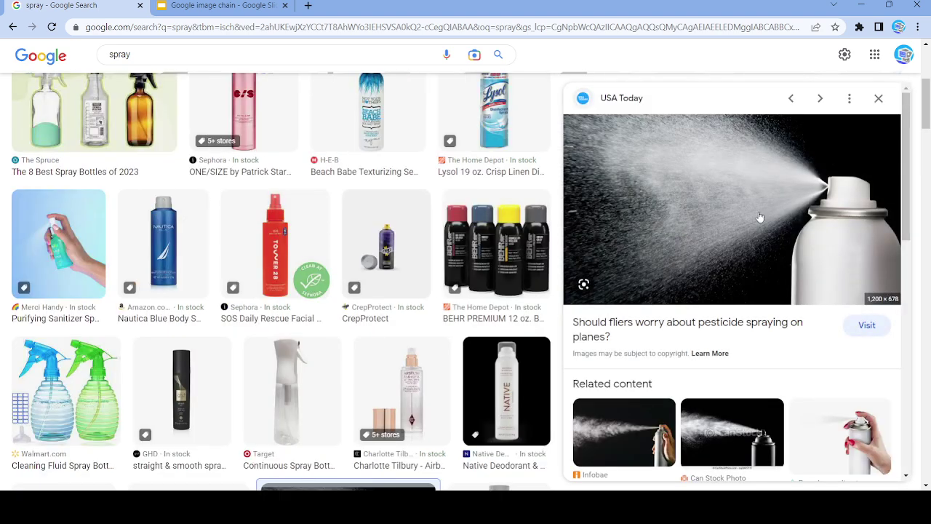
click(878, 97)
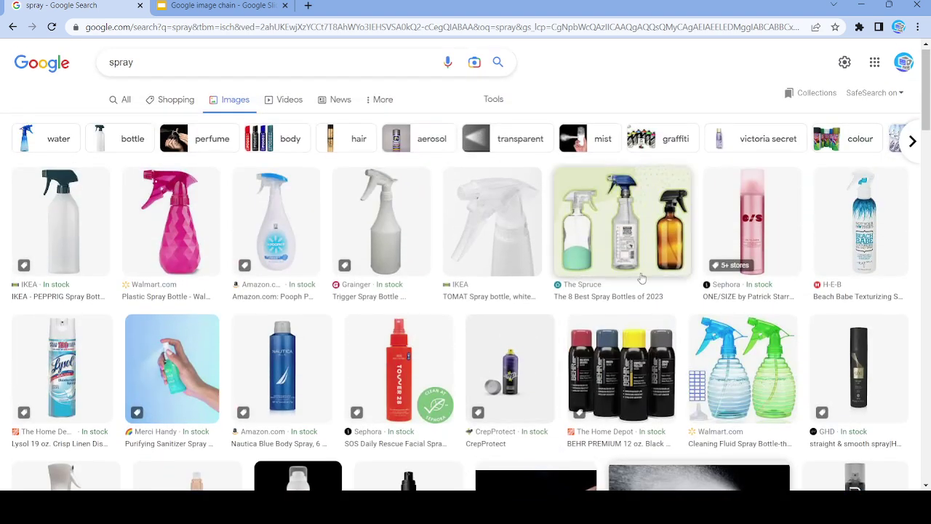
click(644, 246)
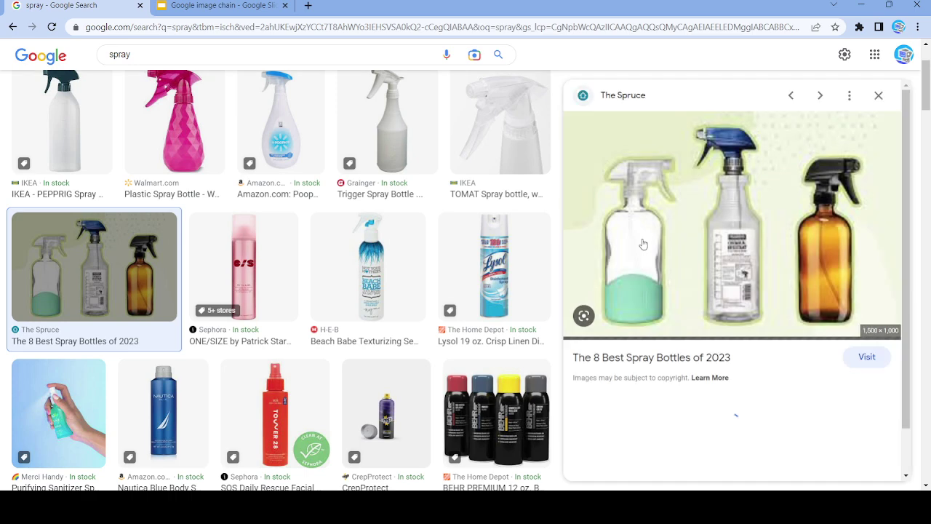
click(879, 98)
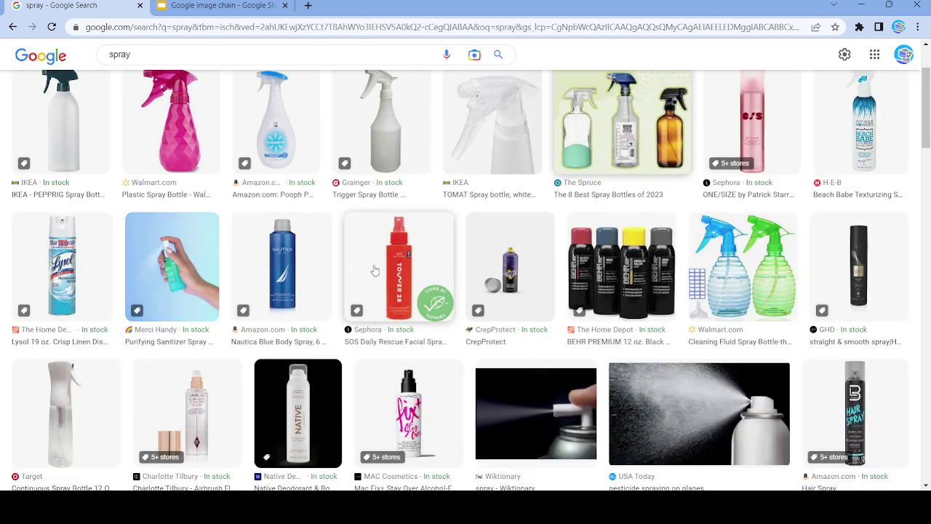
Step: Copy the Amazon picture of Nautica Blue Body Spray and paste it onto slide 18 in Google Slides
click(264, 287)
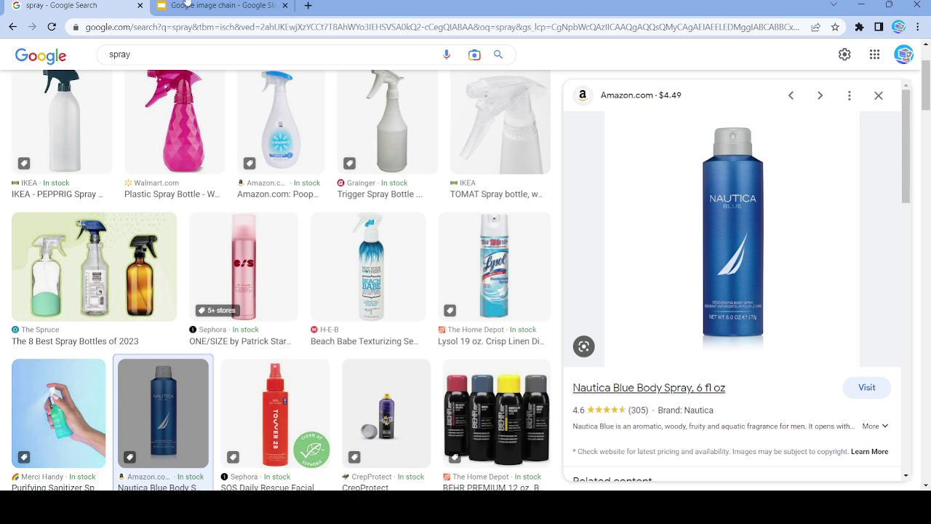
click(190, 5)
click(256, 207)
key(ctrl+v)
Step: Copy the word "fragrance" from the Nautica Blue description in Google Images and search for it
key(ctrl+shift+Tab)
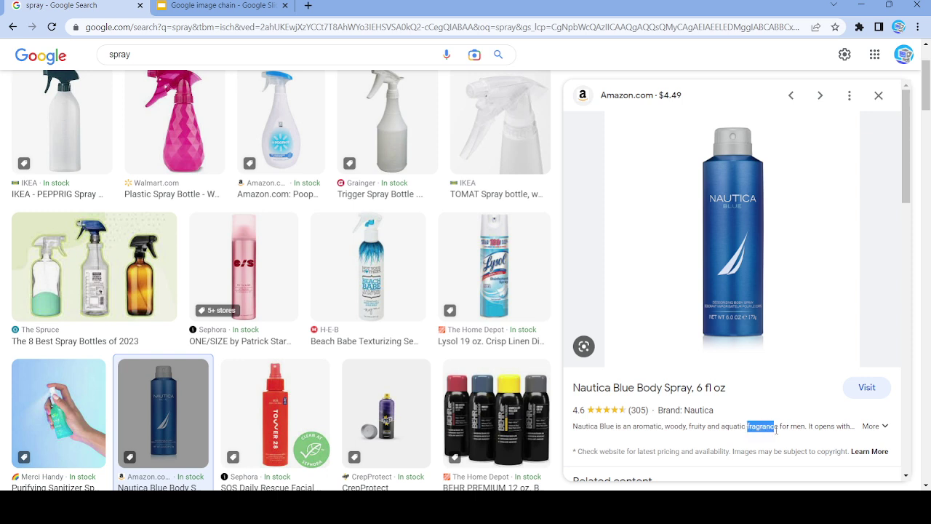
key(ctrl+c)
triple_click(102, 54)
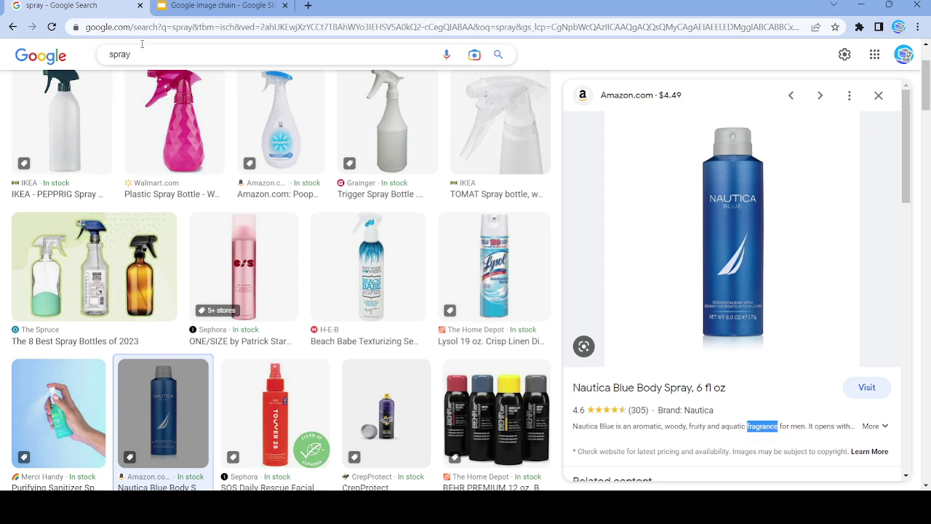
key(ctrl+v)
key(Return)
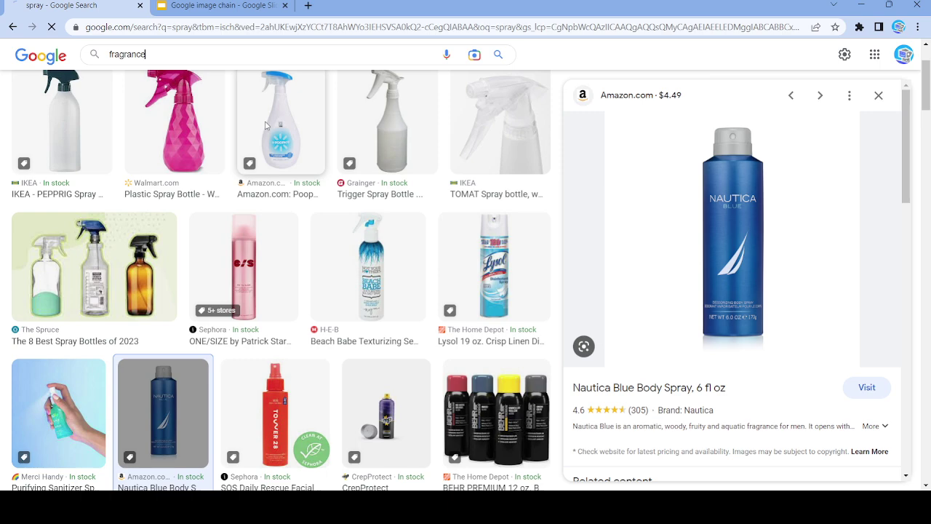
Step: Copy the GQ Fragrance Box picture from the results and paste it onto slide 19 in Google Slides
scroll(613, 373, down, 8)
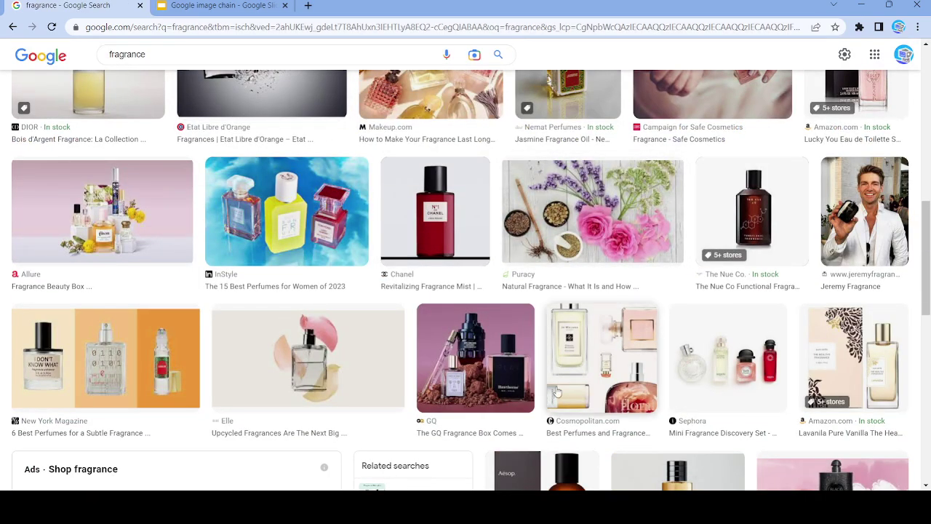
click(473, 358)
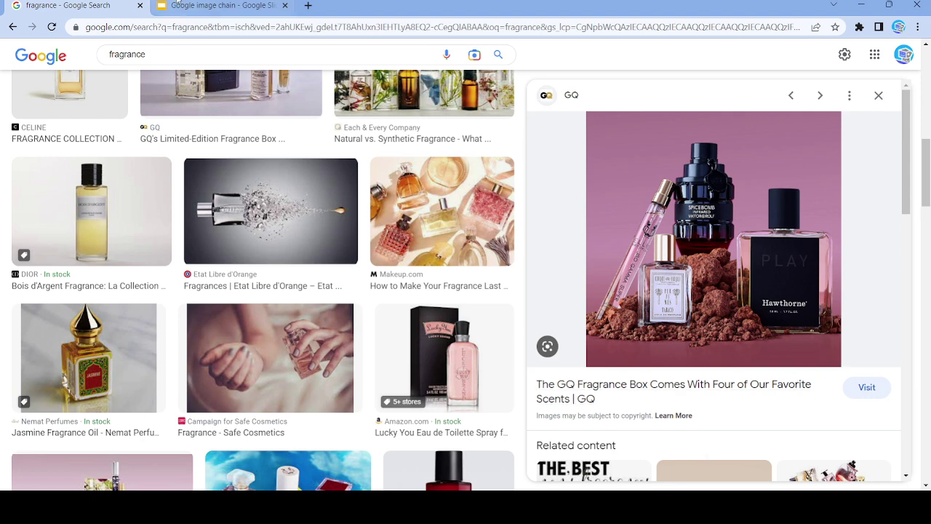
click(219, 6)
scroll(71, 356, down, 2)
click(71, 357)
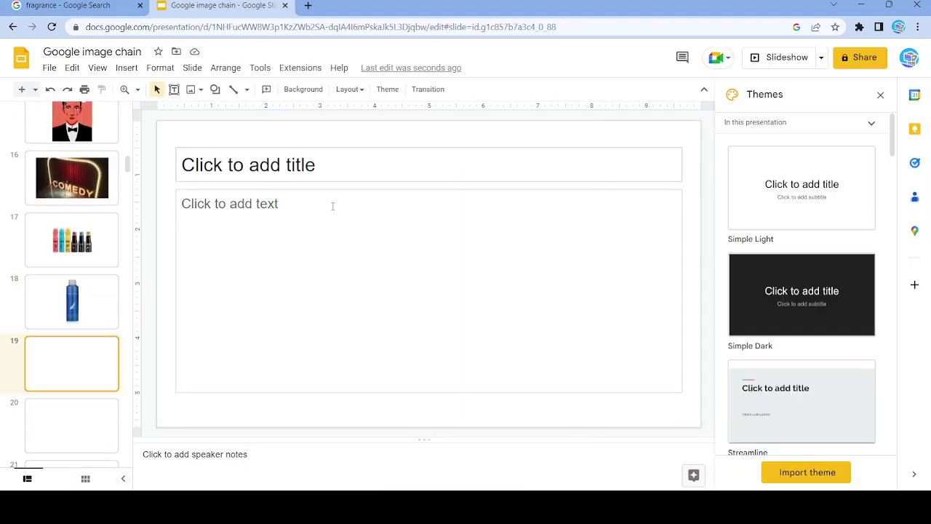
click(332, 204)
key(ctrl+v)
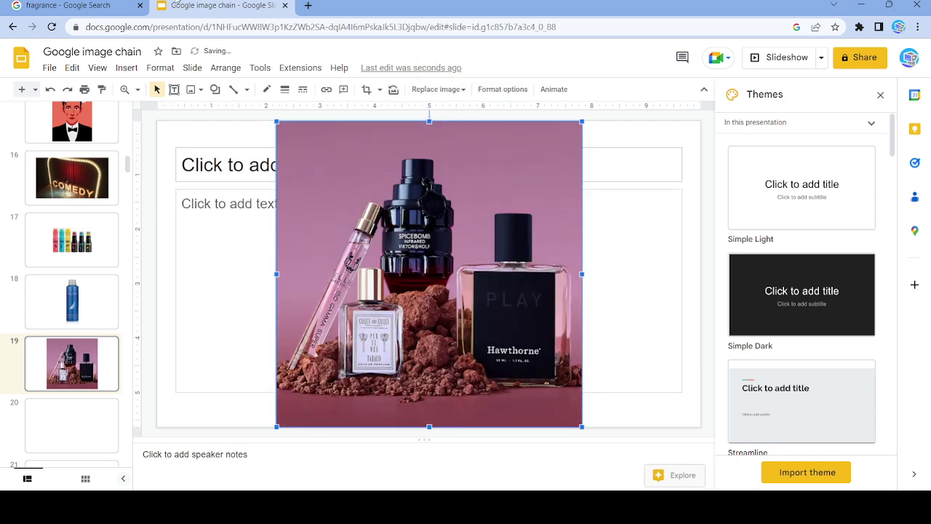
Step: Return to Google Images, search for "favorite" from the GQ picture's title, and browse the results
click(69, 4)
double_click(215, 55)
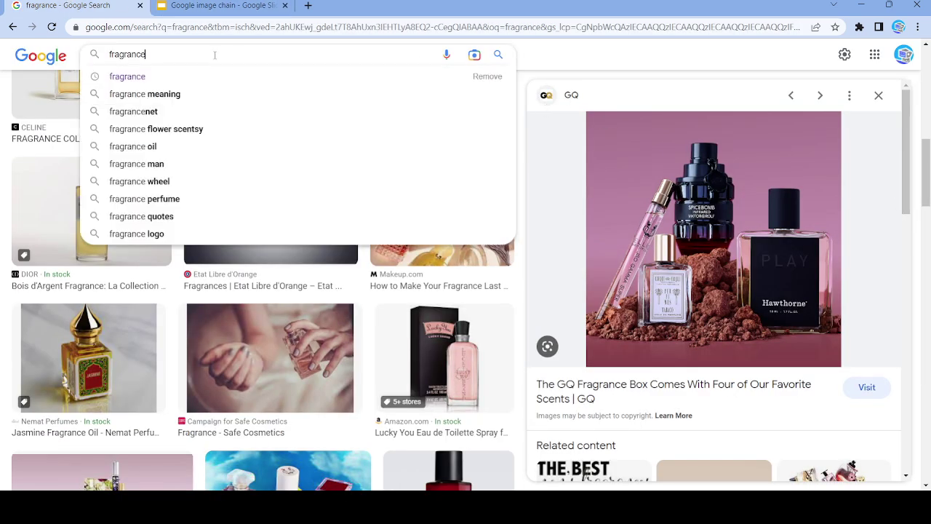
text(favorite)
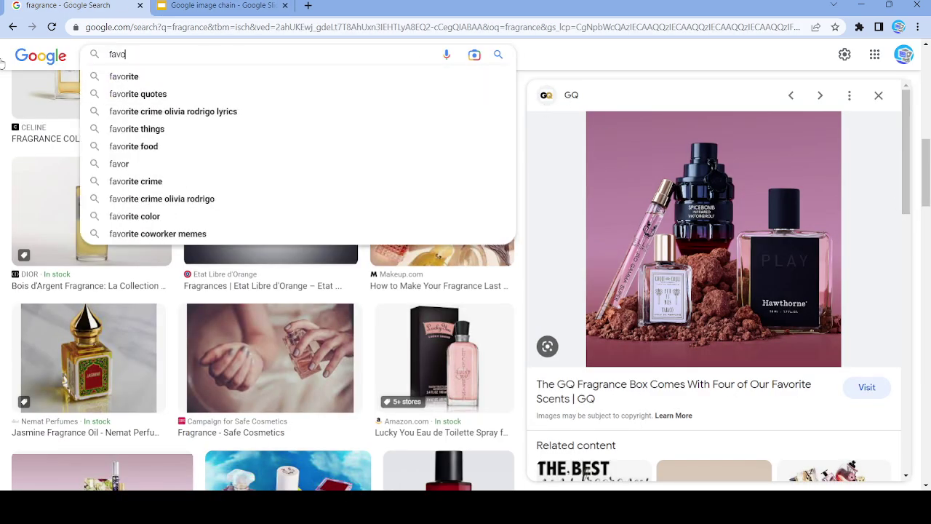
key(Return)
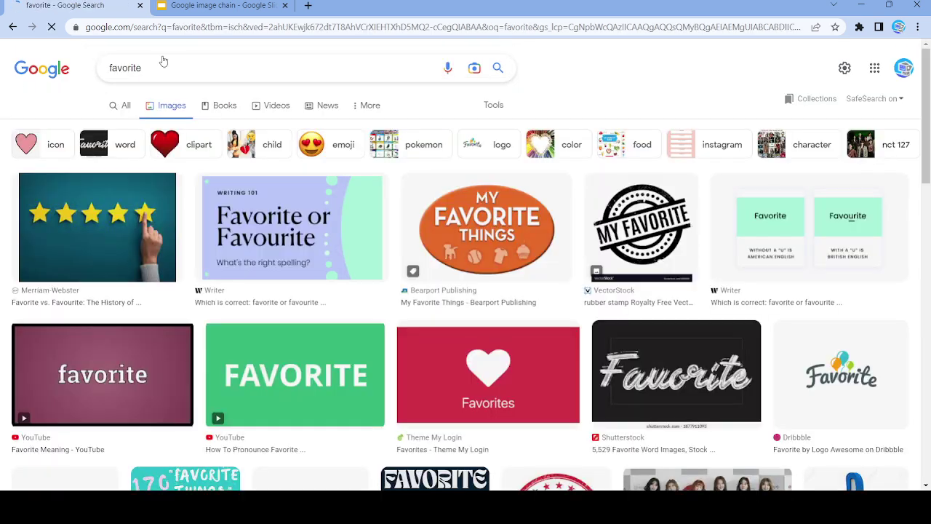
scroll(547, 341, down, 5)
scroll(547, 340, up, 3)
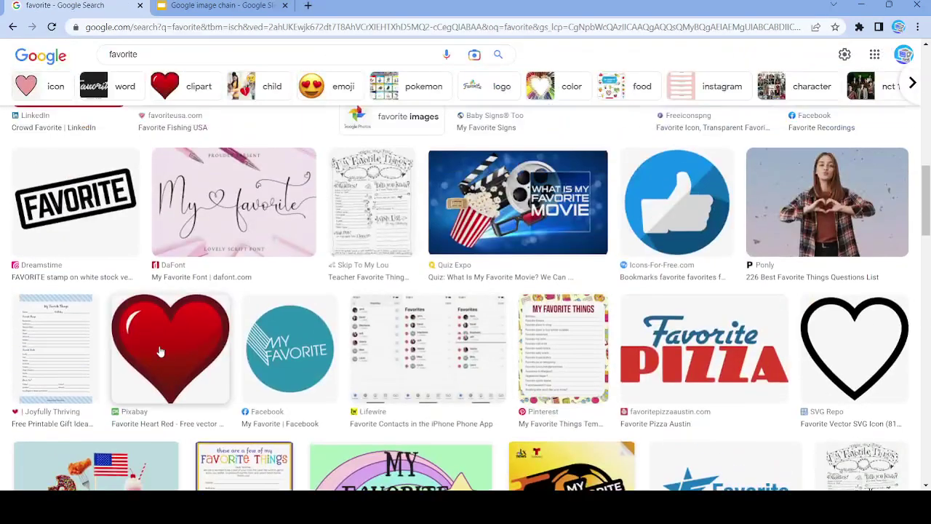
Step: Copy the Pinterest "My Favorite Things" template picture from the results and paste it onto slide 20 in Google Slides
click(529, 194)
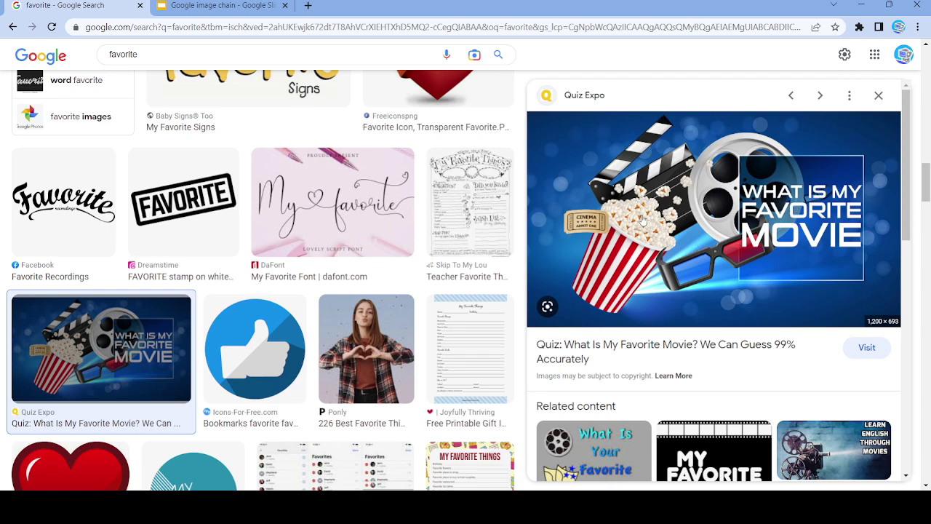
click(881, 99)
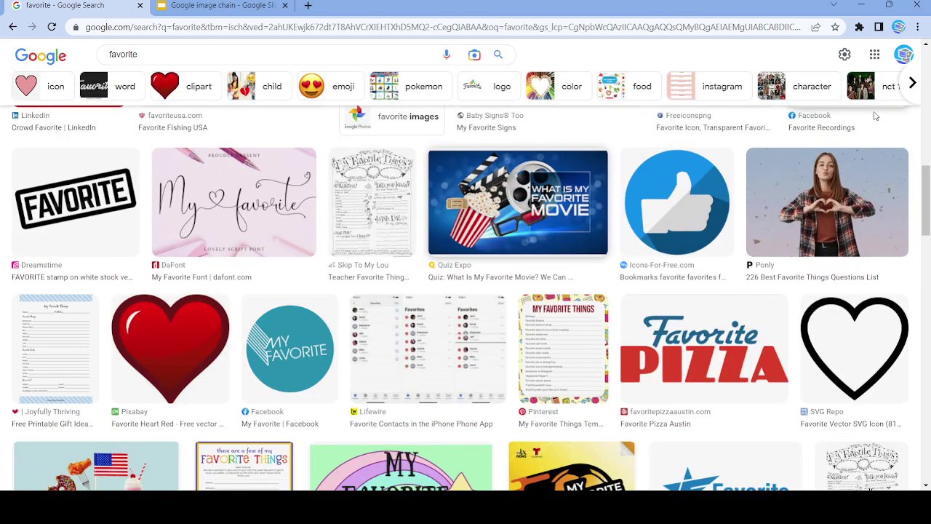
scroll(551, 232, down, 2)
click(551, 232)
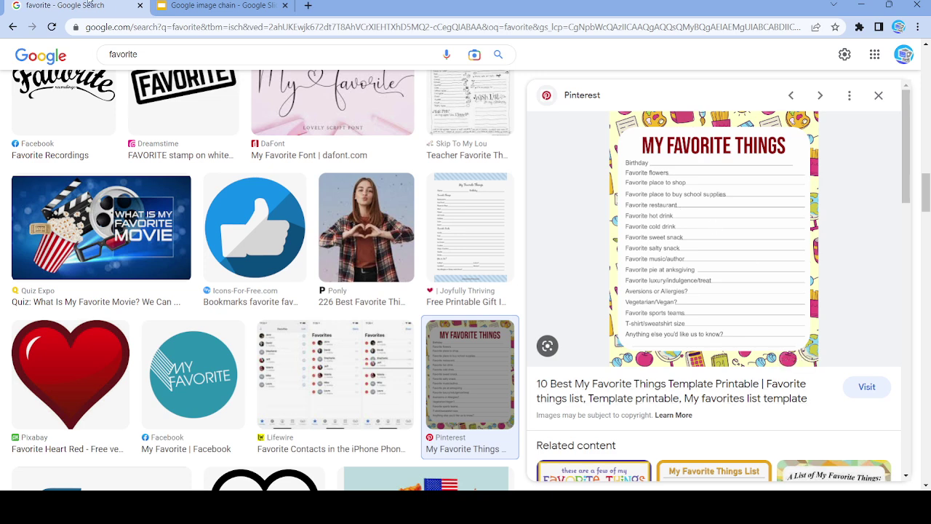
click(219, 5)
click(66, 425)
click(299, 214)
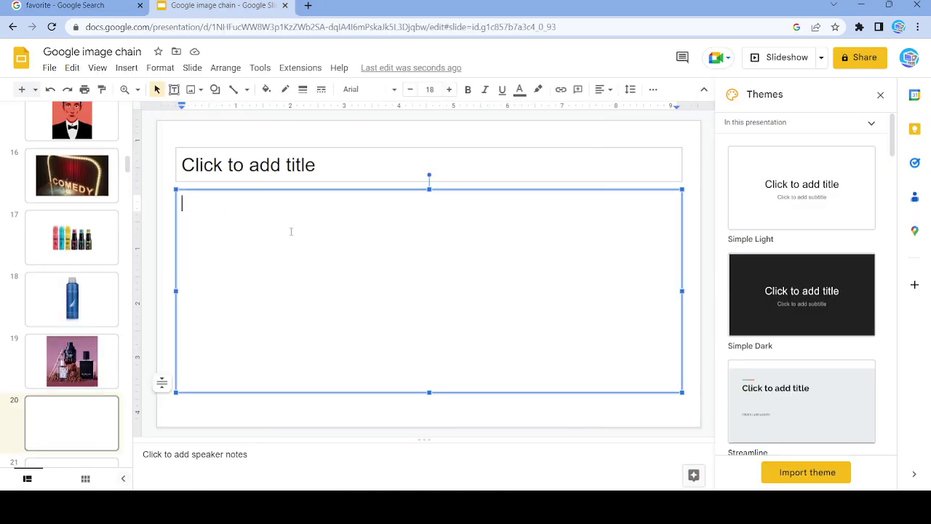
key(ctrl+v)
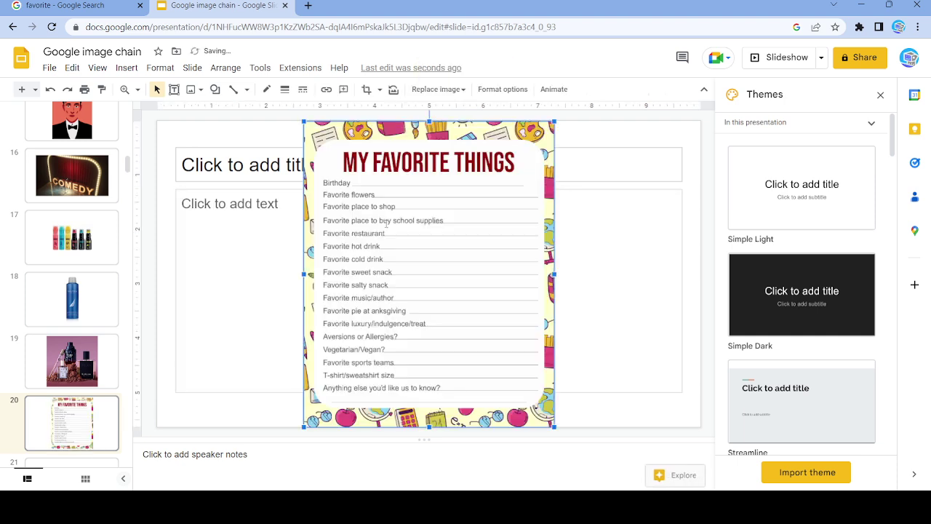
Step: Return to Google Images and search for "Template" from the Pinterest picture's title
click(66, 5)
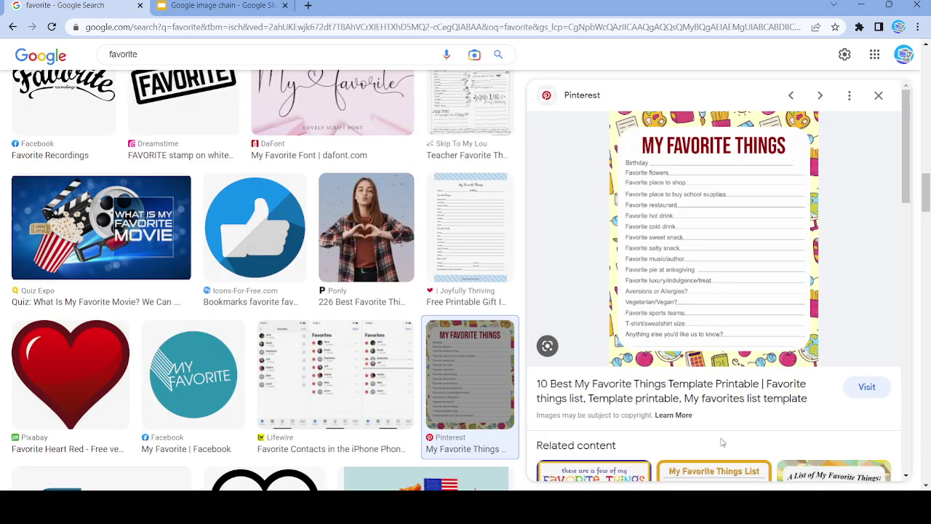
click(106, 56)
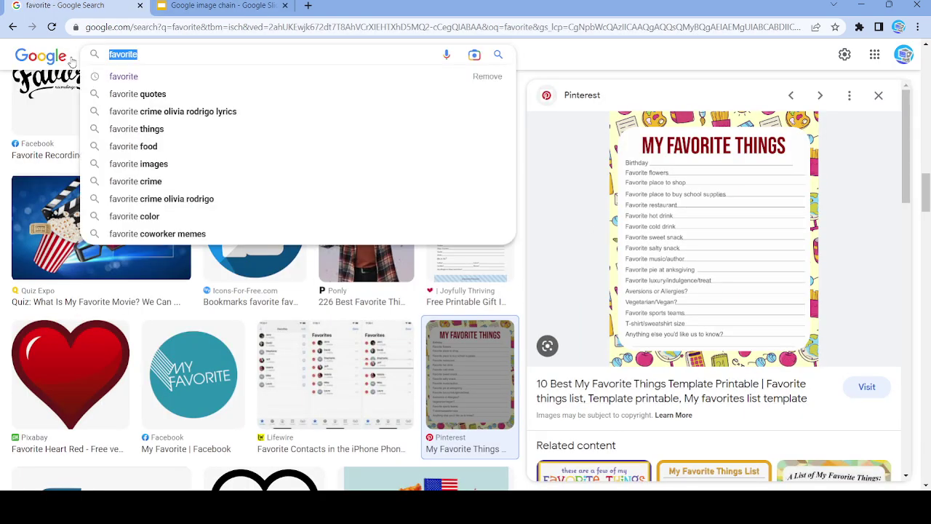
key(BackSpace)
text(Temp)
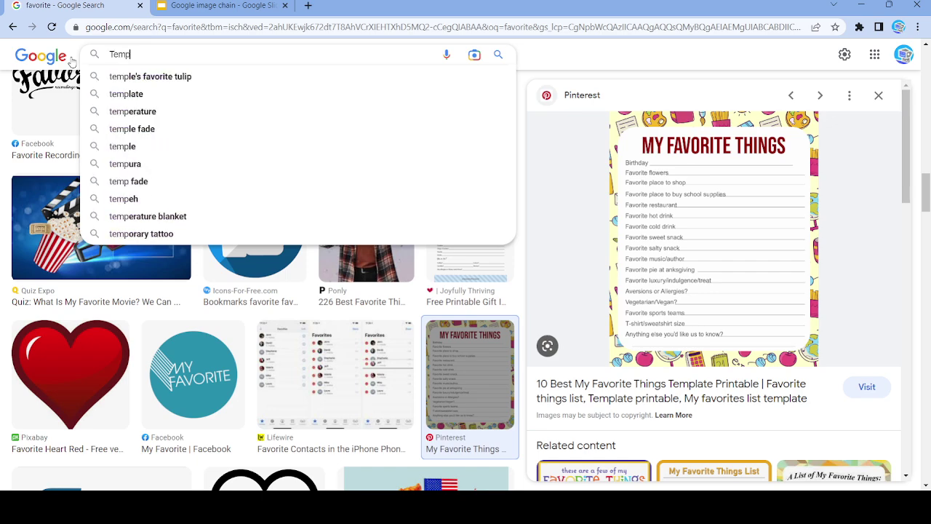
text(late)
key(Return)
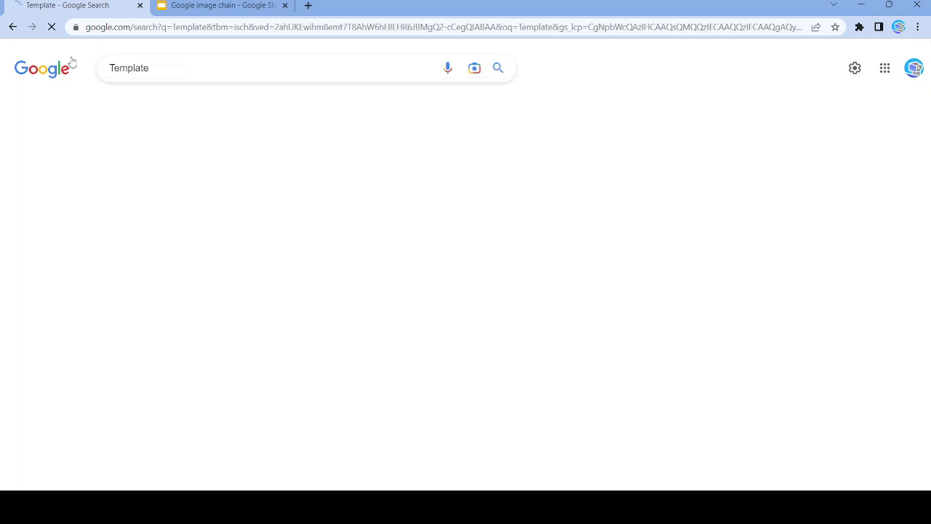
Step: Copy the Venngage "How to Customize Your Infographic Template" picture and paste it onto slide 21 in Google Slides
scroll(545, 308, down, 5)
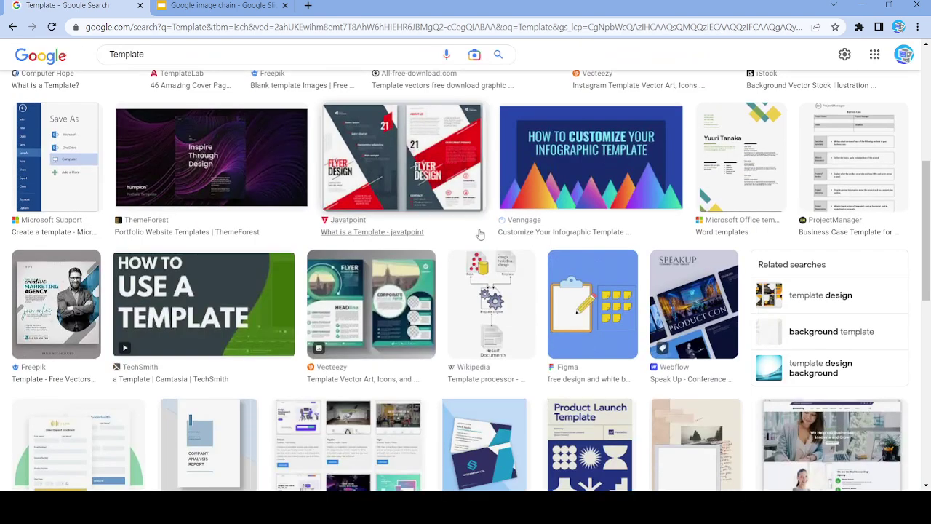
click(421, 168)
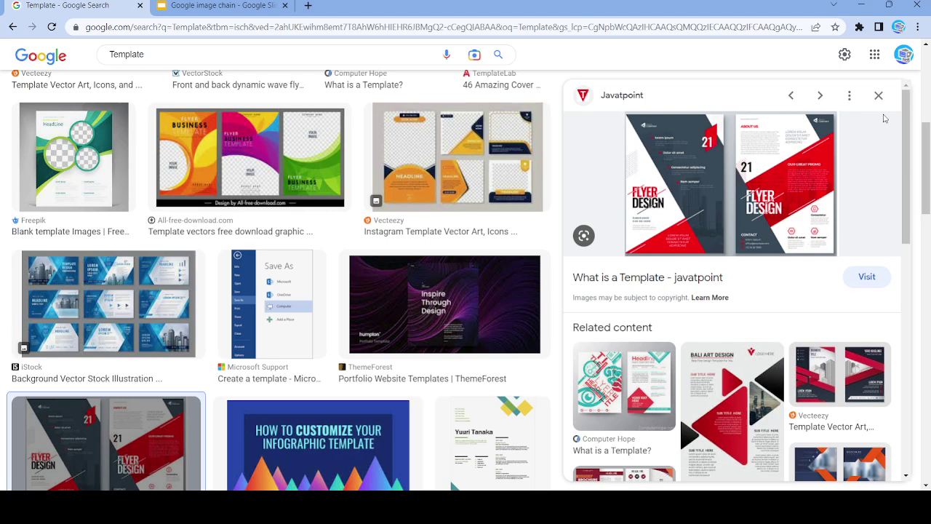
click(879, 96)
click(541, 166)
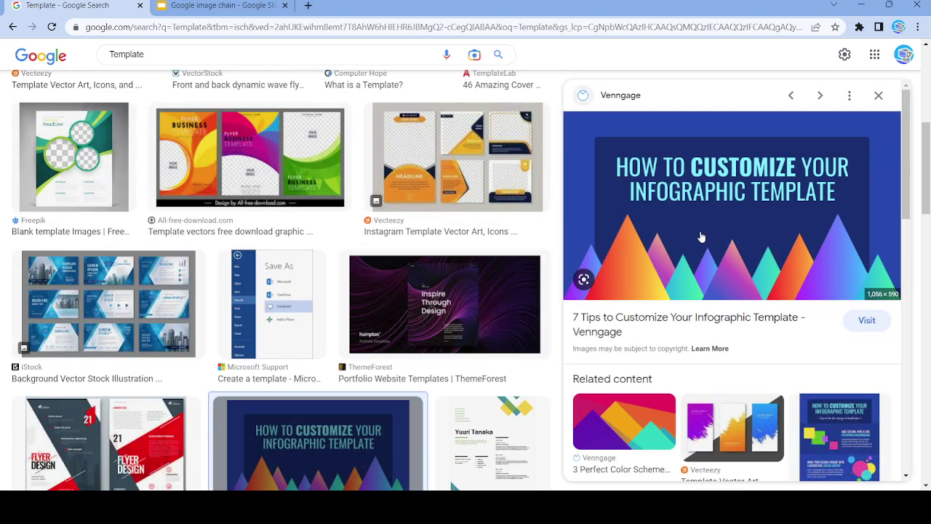
click(219, 5)
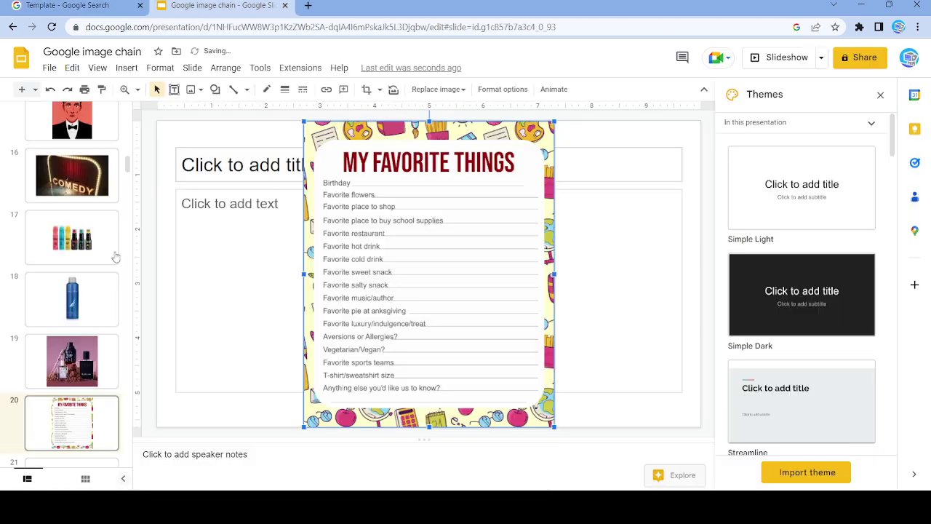
scroll(62, 319, down, 3)
click(61, 319)
click(267, 235)
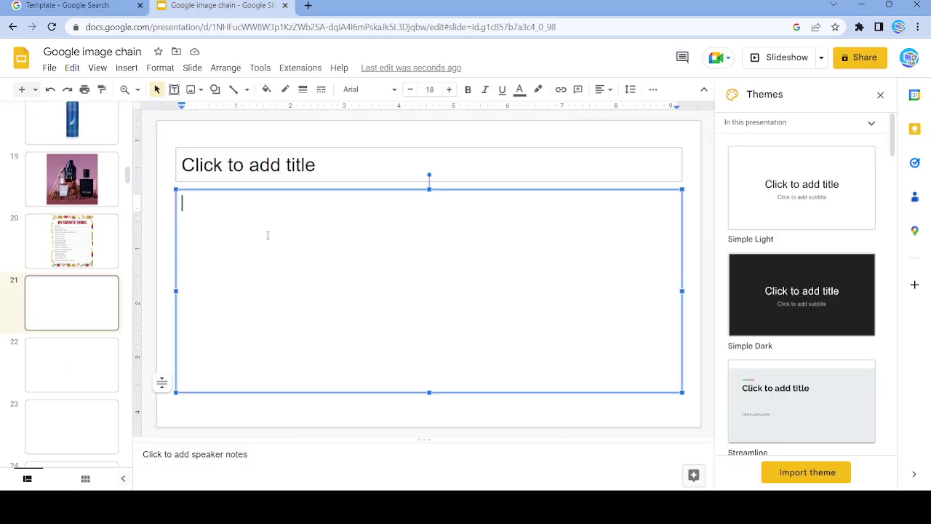
key(ctrl+v)
Step: Return to Google Images and search for "infographic" from the Venngage picture's title
key(ctrl+shift+Tab)
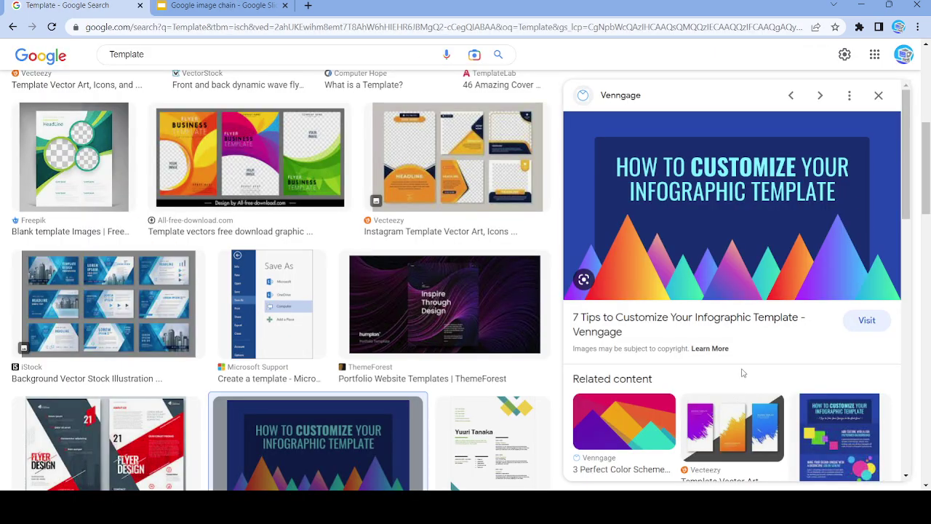
key(slash)
key(BackSpace)
text(infographic)
key(Return)
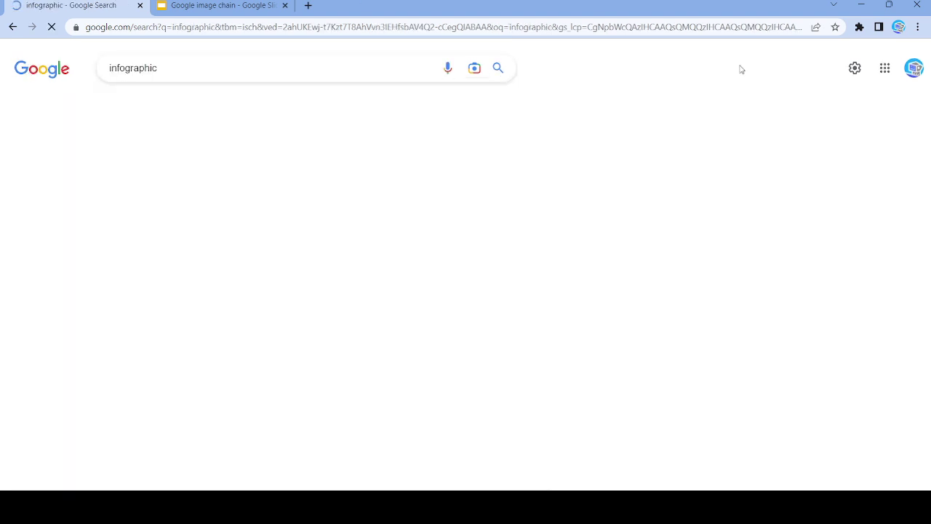
Step: Copy the e-Learning Infographics customer training picture and paste it onto slide 22 in Google Slides
scroll(489, 218, down, 15)
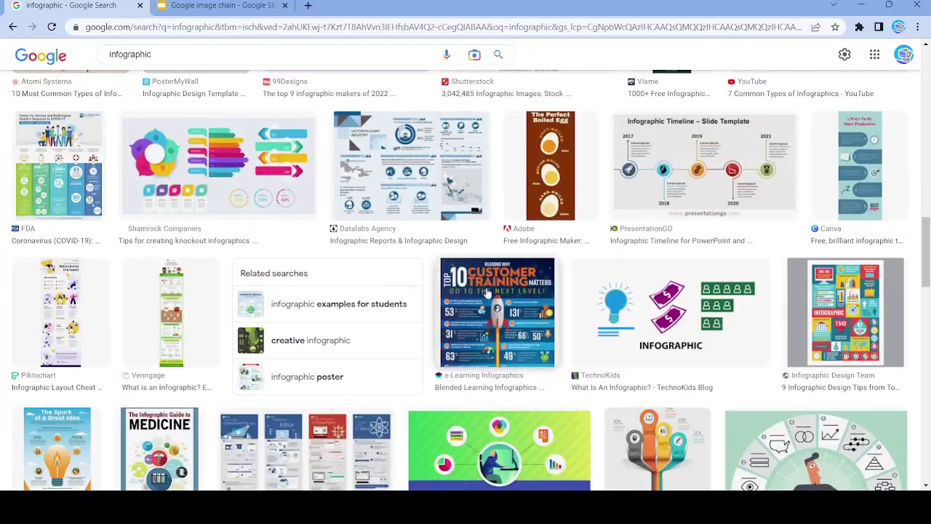
click(487, 292)
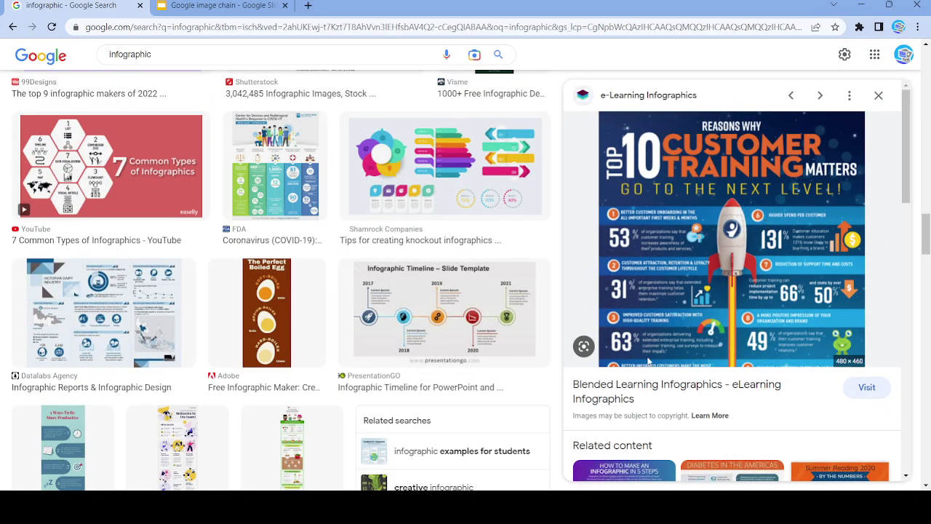
click(218, 5)
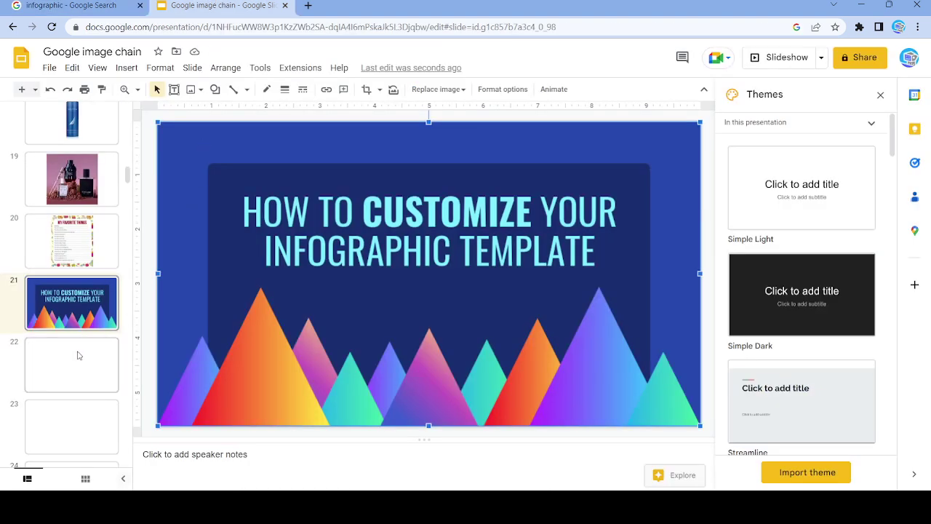
click(72, 364)
click(243, 200)
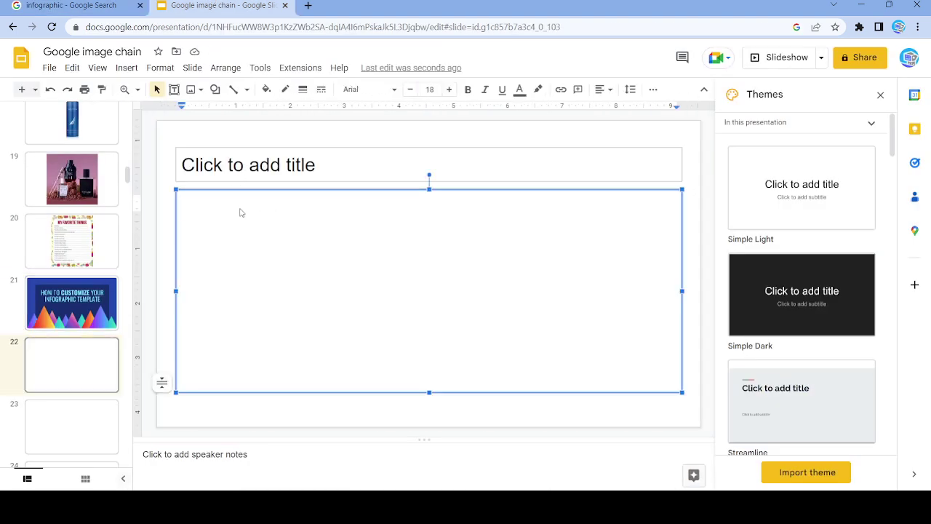
key(ctrl+v)
Step: Return to Google Images and search for "blended" from the e-Learning Infographics picture's title
key(ctrl+Tab)
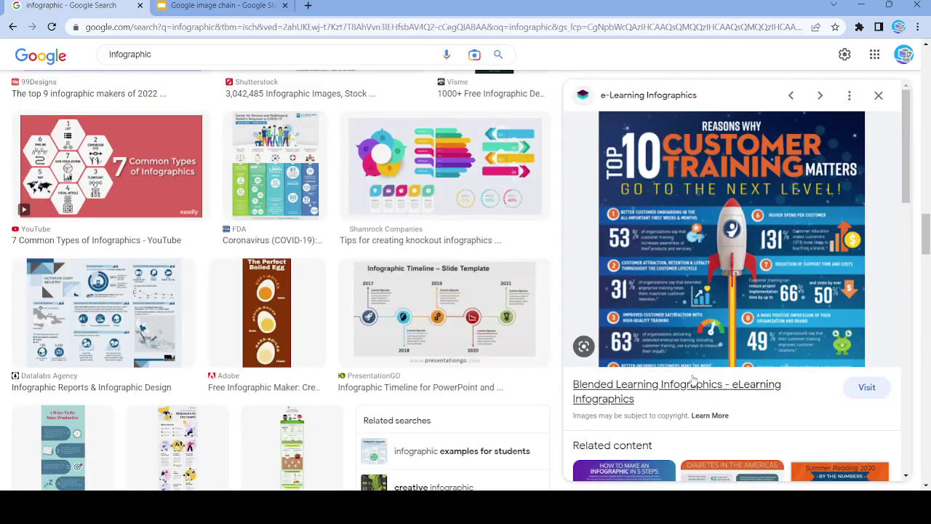
double_click(95, 53)
text(blended)
key(Return)
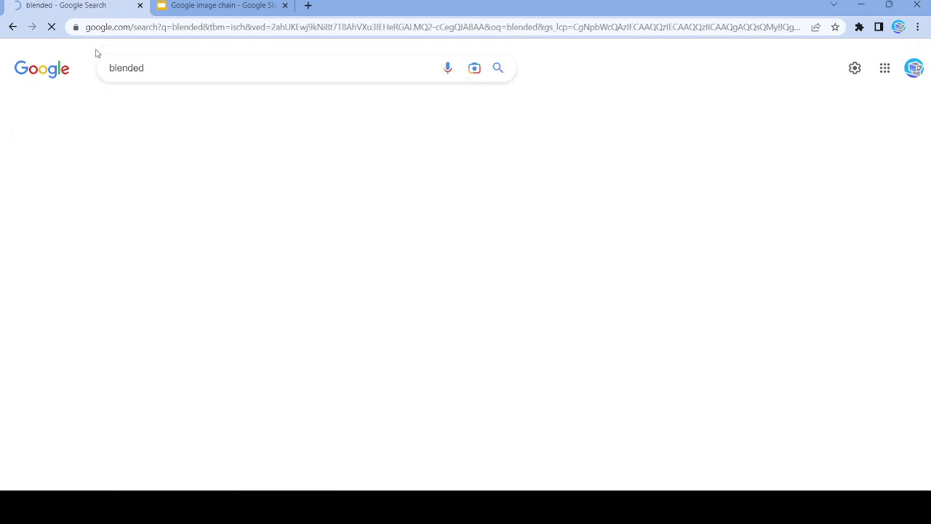
Step: Copy the Fandango picture of the Blended movie kids and paste it onto slide 23 in Google Slides
scroll(742, 404, down, 10)
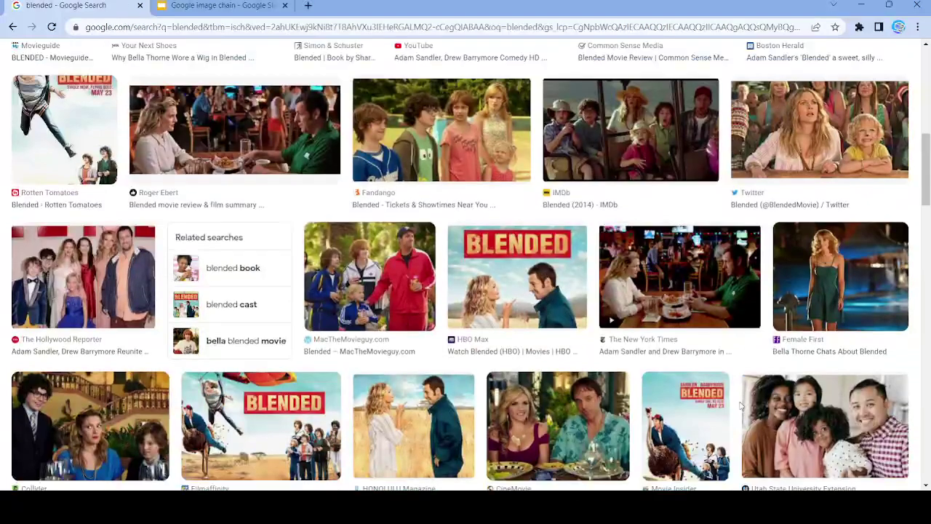
click(430, 110)
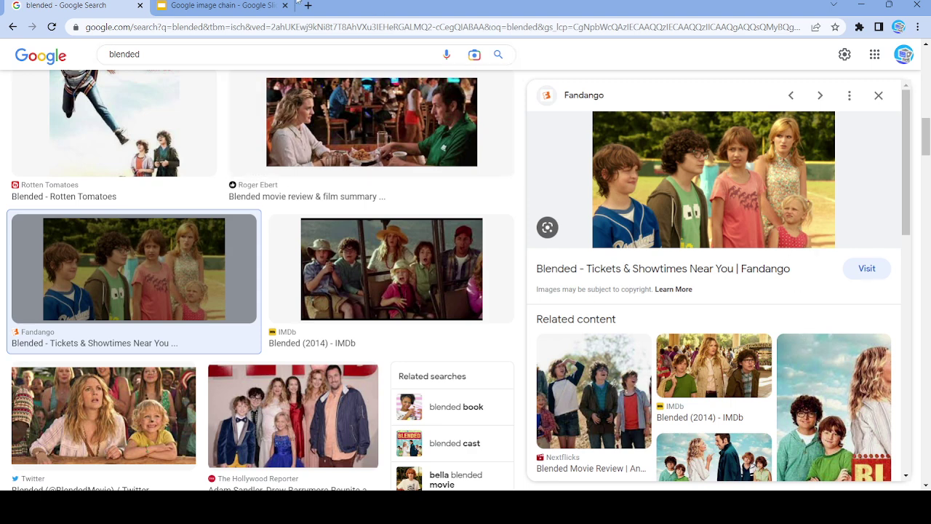
click(218, 5)
click(66, 429)
click(253, 212)
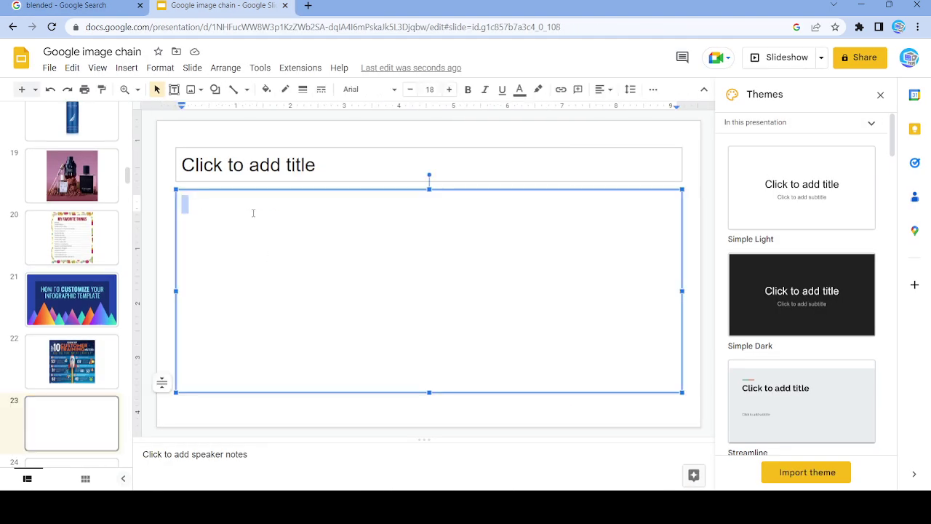
key(ctrl+v)
Step: Return to Google Images and search for "near" from the Fandango picture's title
click(25, 5)
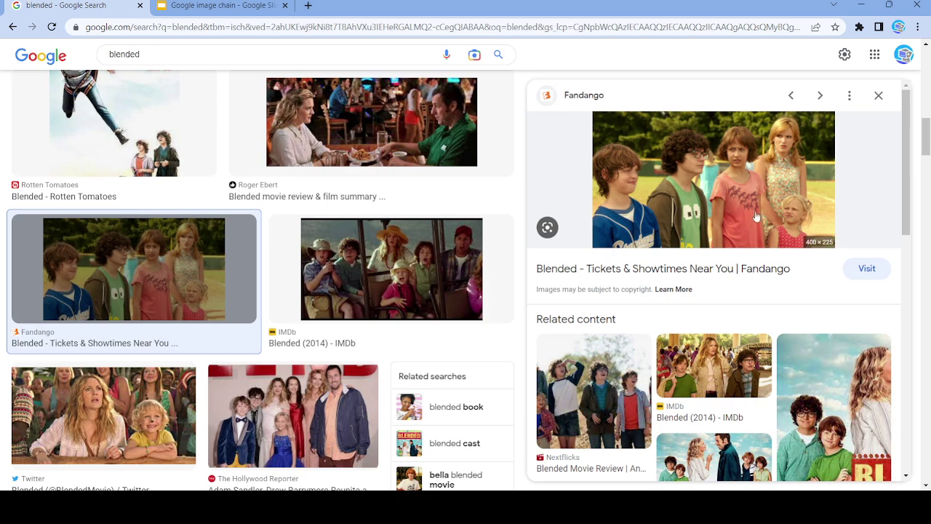
click(167, 52)
key(ctrl+a)
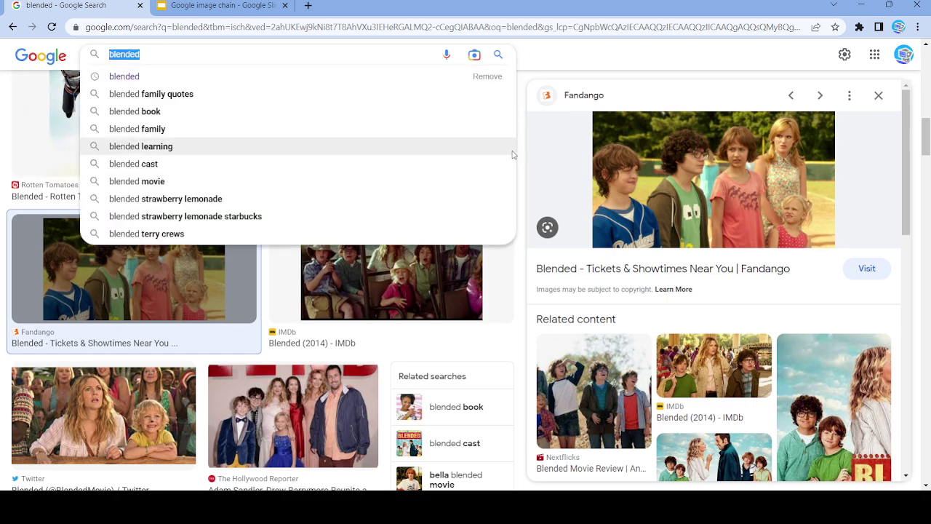
text(near)
key(Return)
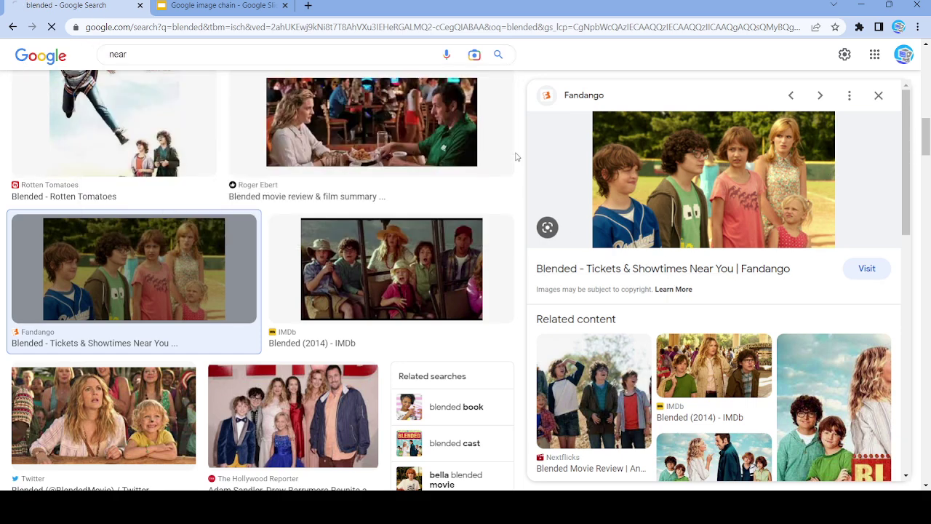
Step: Preview the Ranker and DeviantArt pictures in the "near" image results and check their titles for a usable word
scroll(909, 283, down, 5)
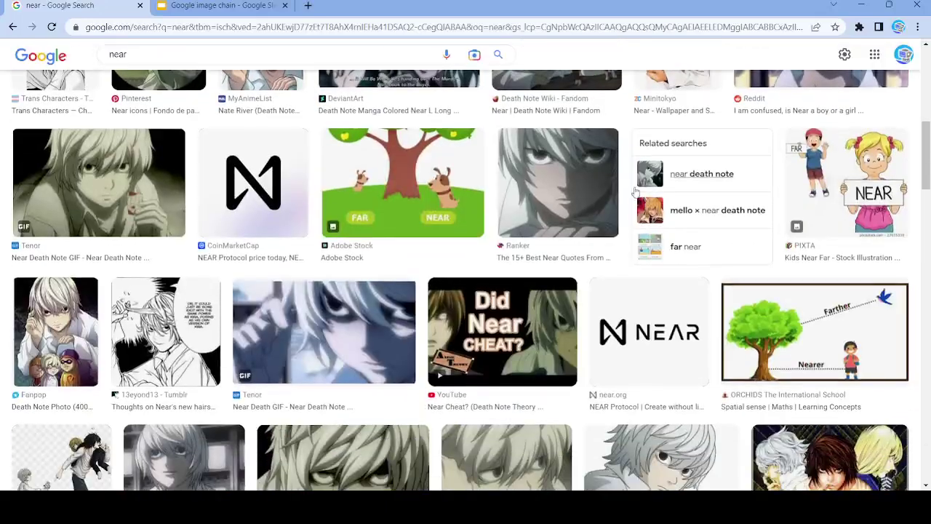
click(530, 188)
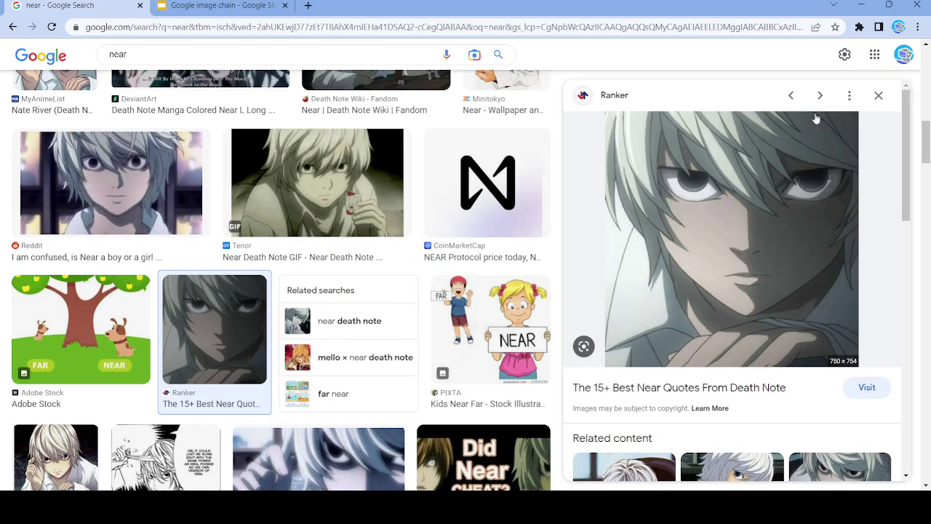
click(879, 95)
scroll(639, 321, down, 4)
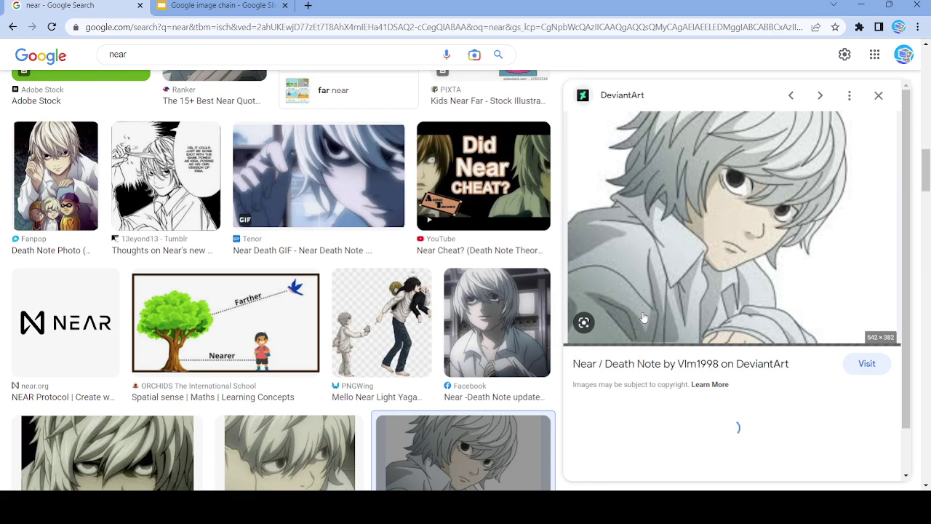
click(639, 320)
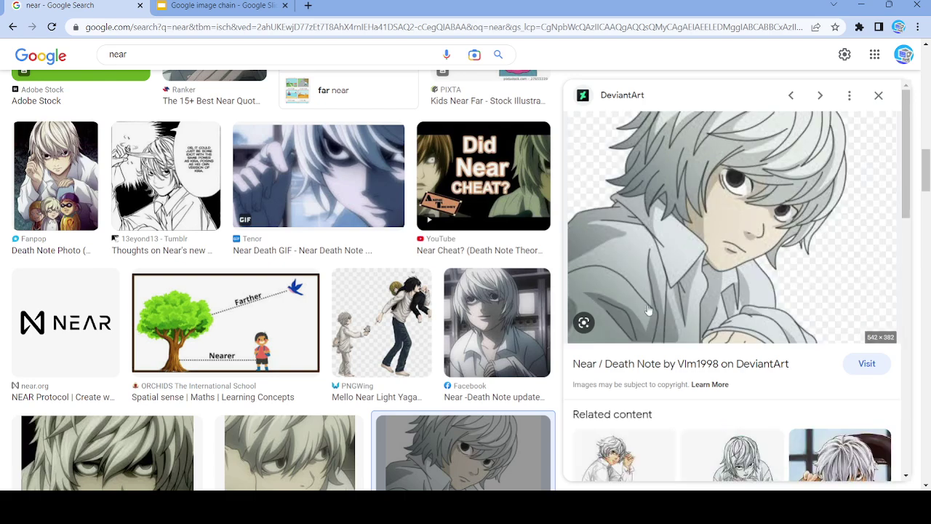
click(879, 95)
scroll(438, 248, down, 4)
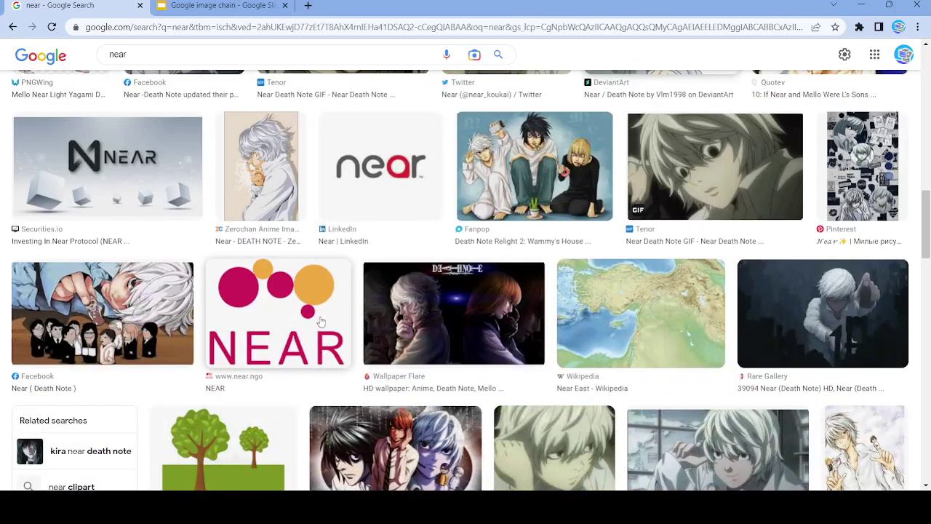
Step: Examine the Wallpaper Flare, YouTube "All Scene" and DataMyte "Near Miss Examples" pictures and their titles among the "near" results
click(393, 314)
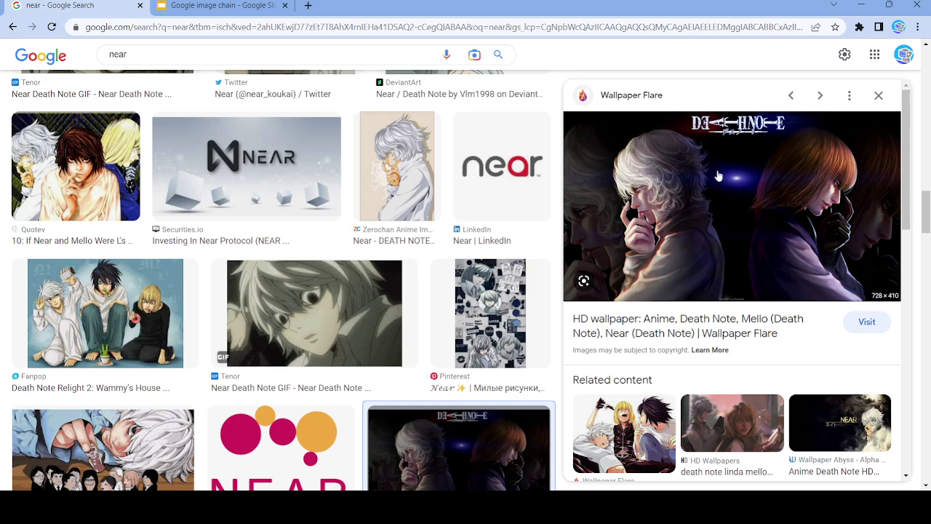
scroll(742, 218, down, 3)
scroll(434, 318, down, 3)
scroll(435, 318, down, 1)
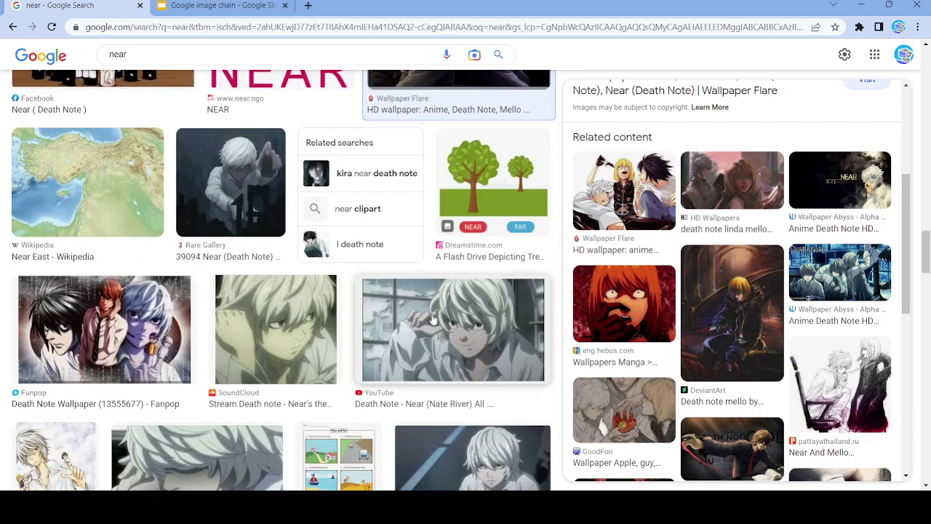
click(448, 336)
scroll(429, 335, down, 5)
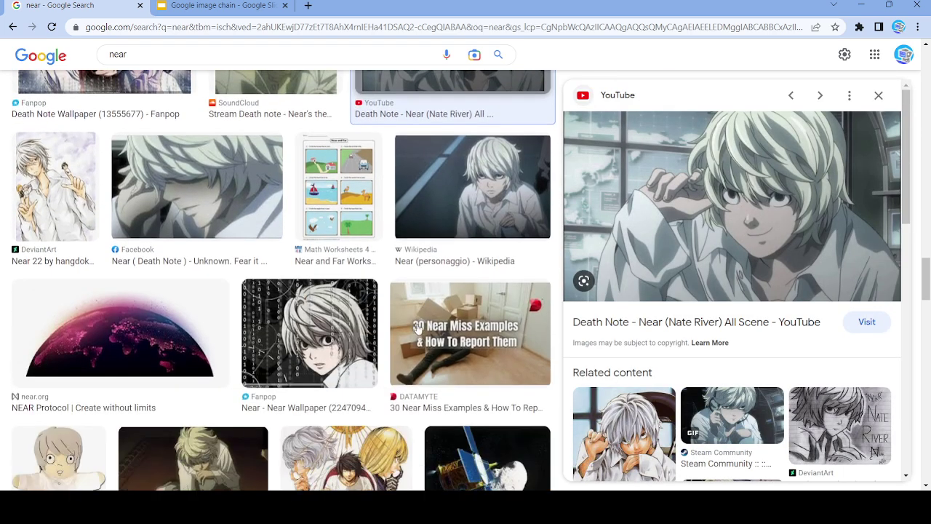
click(442, 339)
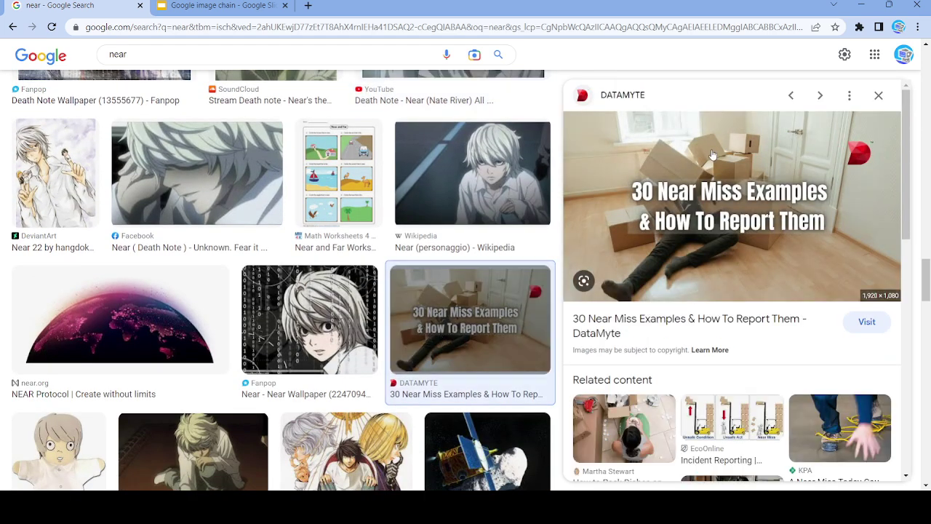
Step: Go back to the earlier "near" results and examine the Tenor GIF and the Looper picture
scroll(291, 313, up, 3)
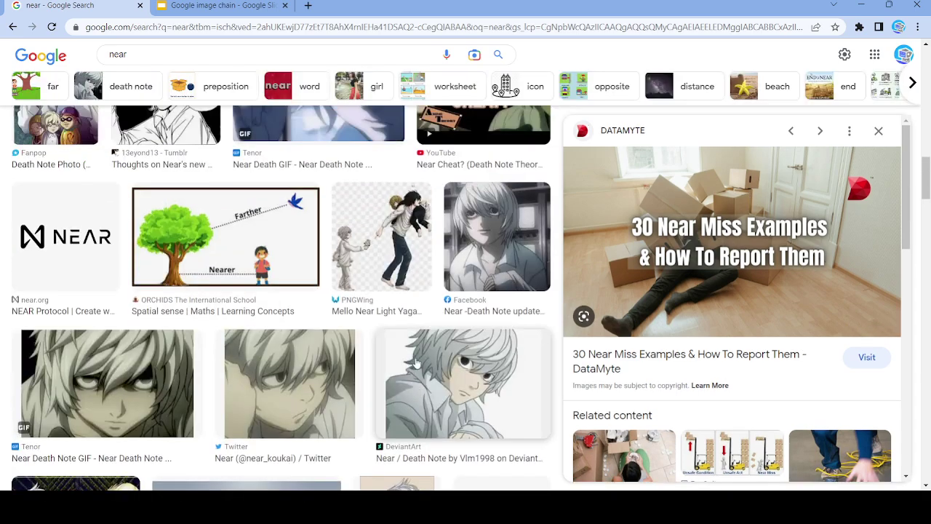
click(104, 371)
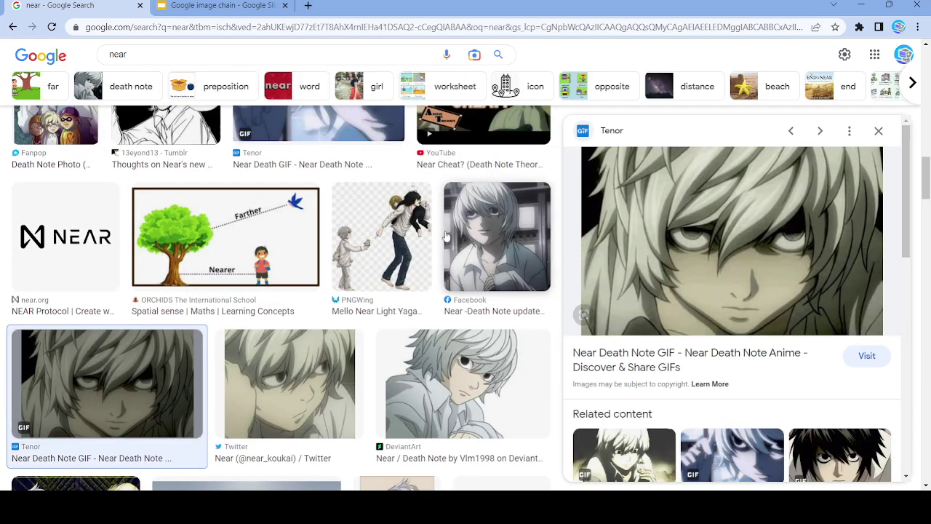
scroll(338, 293, down, 3)
scroll(338, 294, up, 3)
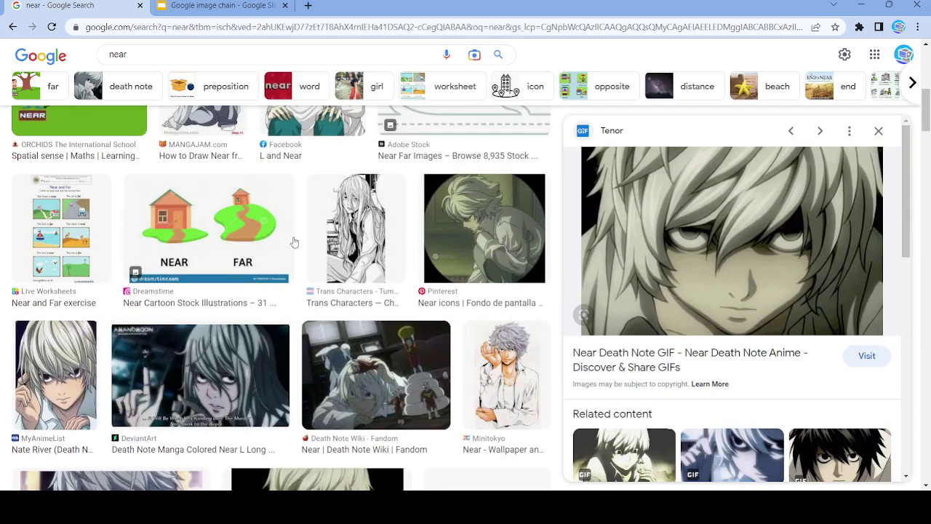
scroll(201, 224, down, 1)
scroll(270, 250, up, 5)
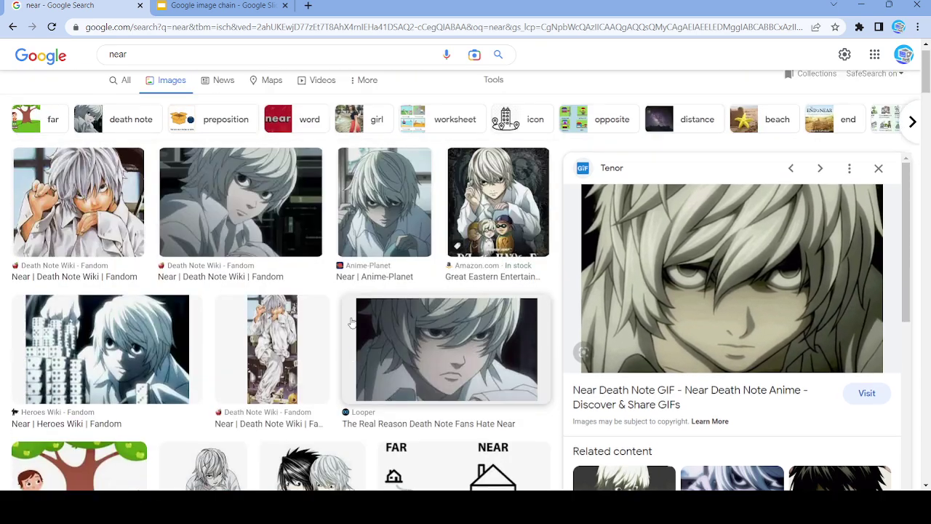
click(270, 250)
click(436, 297)
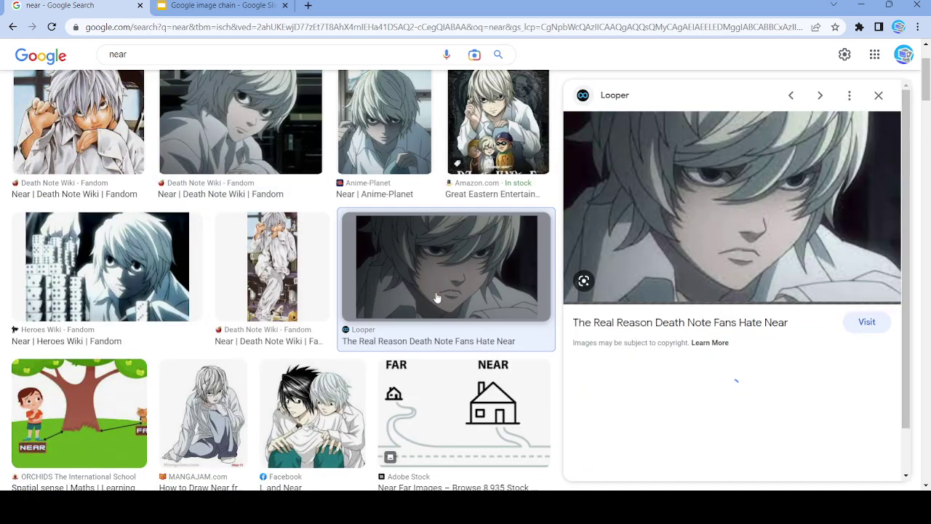
Step: Preview the Adobe Stock far/near houses, Death Note Wiki, Tenor and Ranker pictures to compare their titles
scroll(436, 297, down, 3)
click(468, 224)
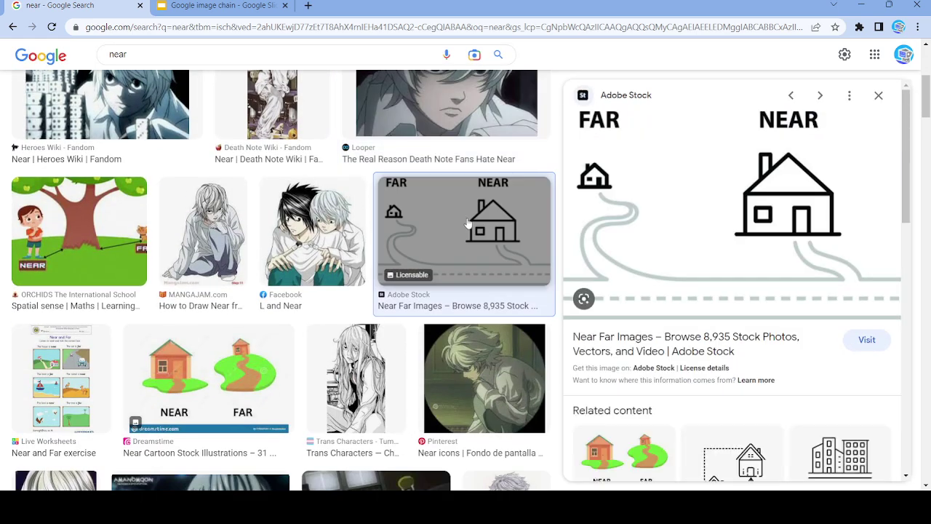
scroll(468, 223, down, 3)
click(462, 146)
click(389, 290)
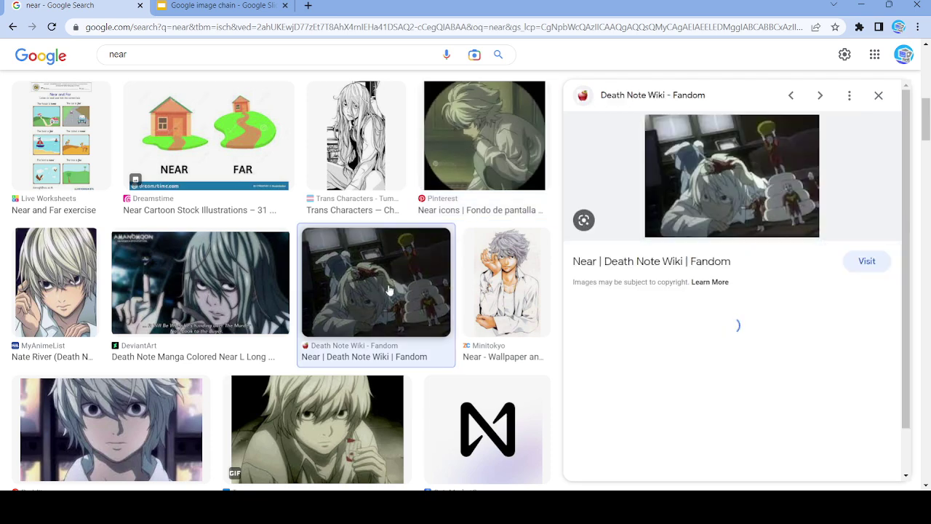
scroll(389, 289, down, 3)
click(338, 272)
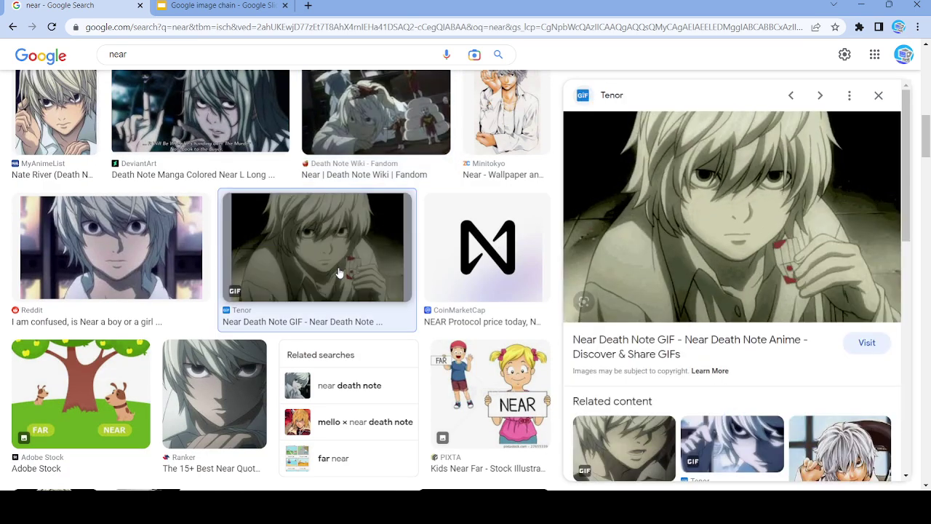
scroll(338, 273, down, 3)
click(230, 217)
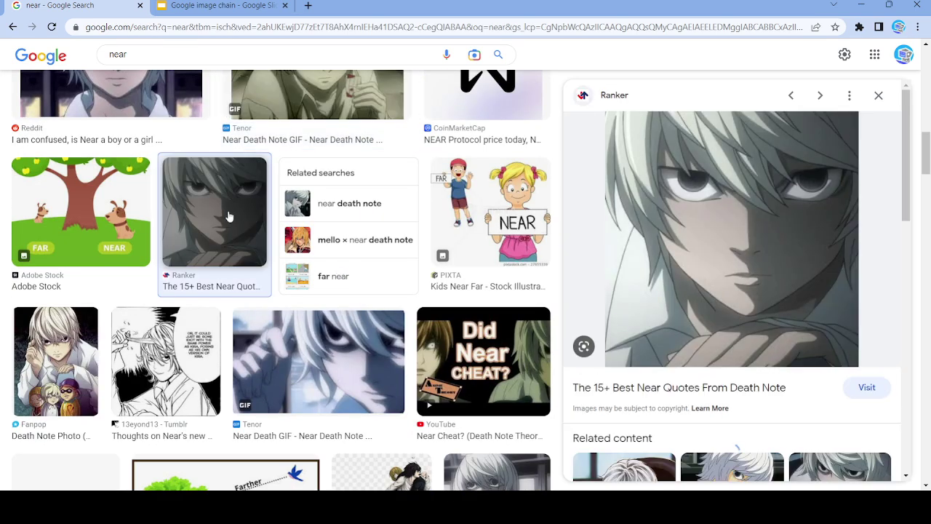
Step: Copy the YouTube "Did Near Cheat?" picture and paste it onto slide 24 in Google Slides
click(449, 371)
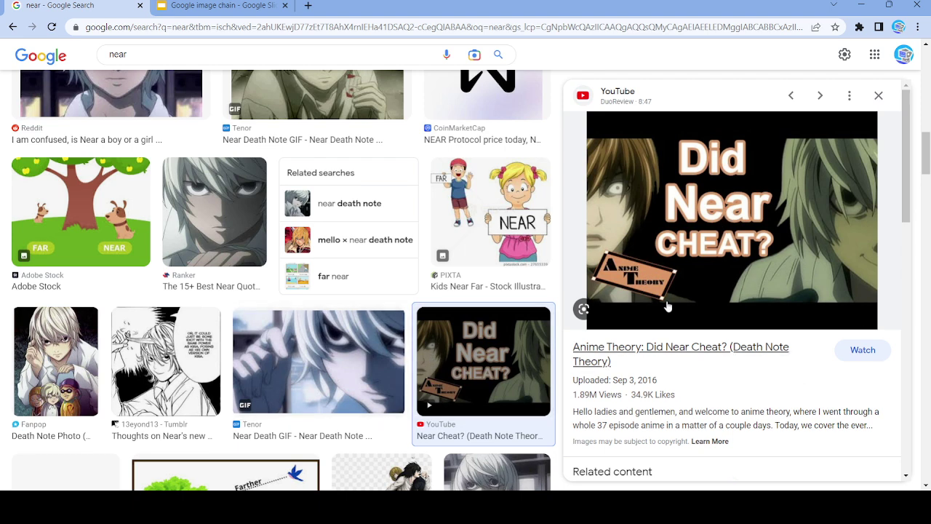
click(218, 5)
scroll(81, 373, down, 3)
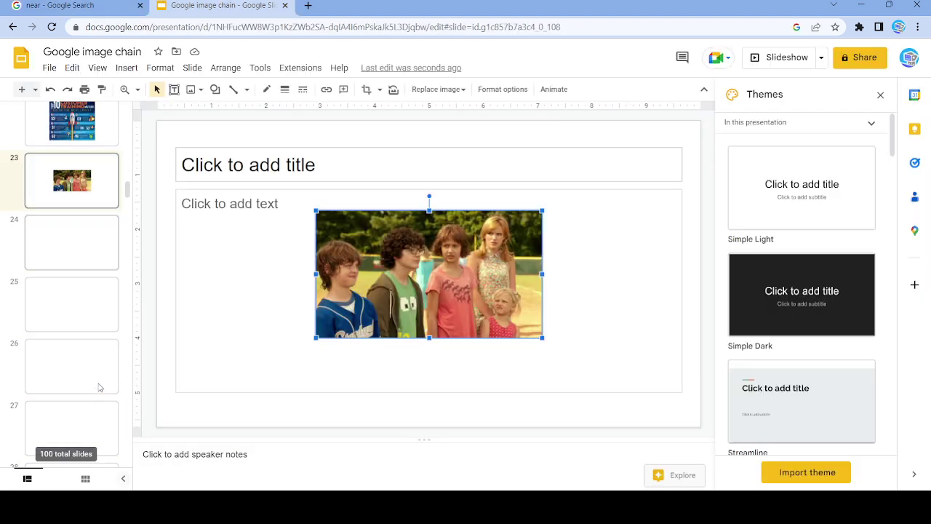
click(78, 219)
right_click(313, 262)
click(361, 208)
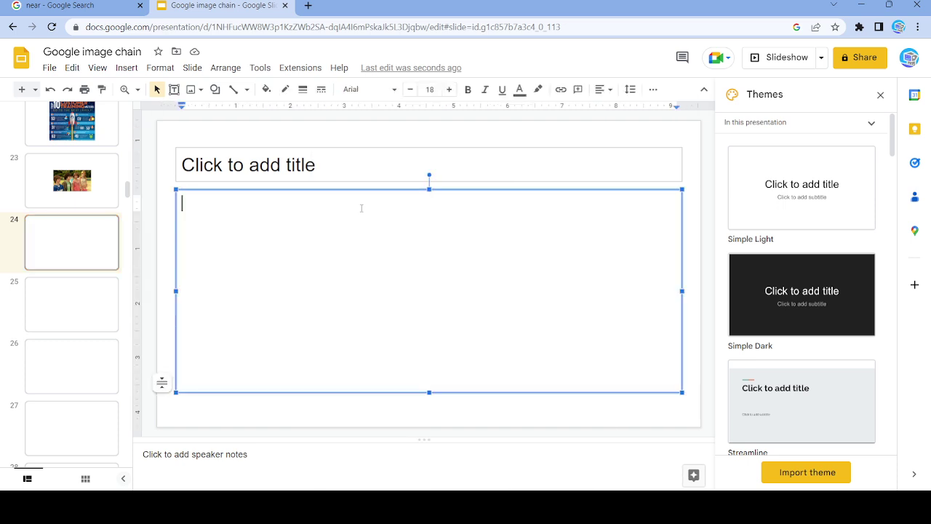
Step: Return to Google Images and search for "matter" from the "Did Near Cheat?" video's description
click(5, 6)
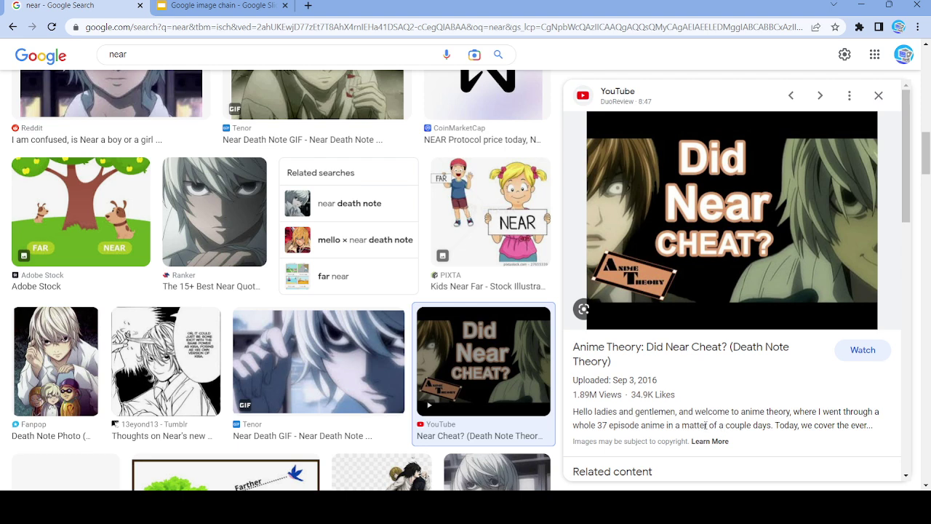
double_click(139, 53)
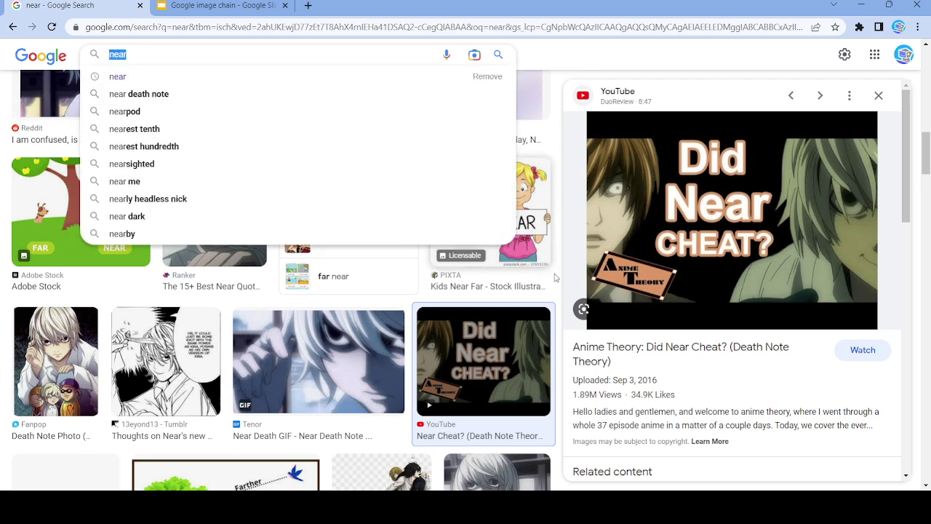
text(matter)
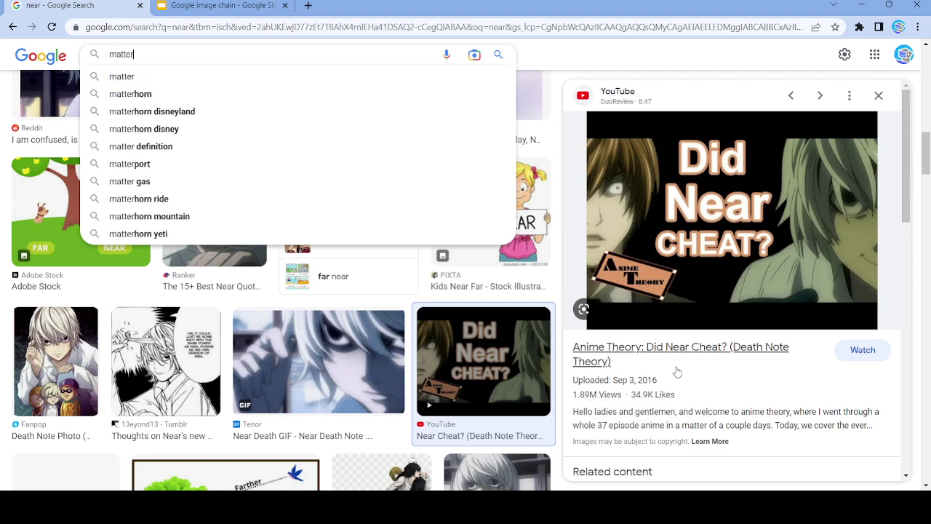
key(Return)
Step: Copy the Tutorialspoint "Particles of Matter" picture and paste it onto slide 25 in Google Slides
scroll(619, 482, down, 4)
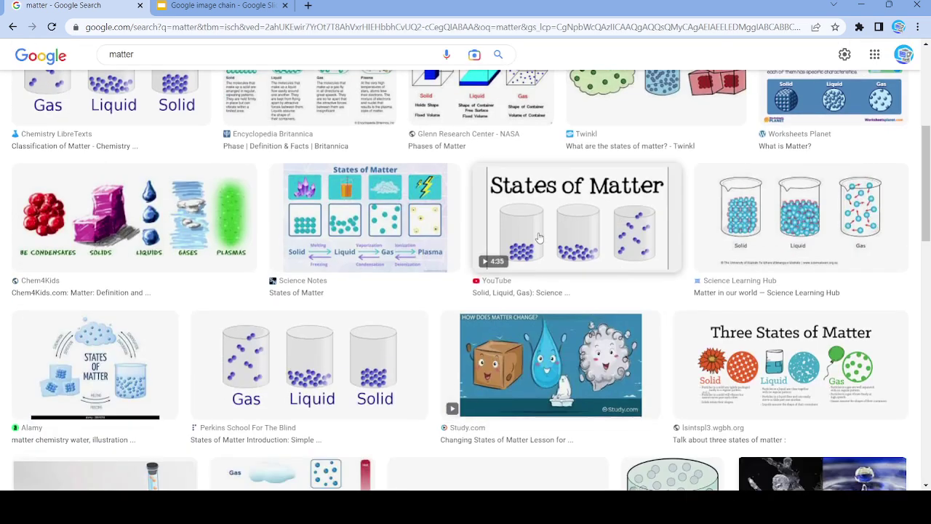
click(335, 233)
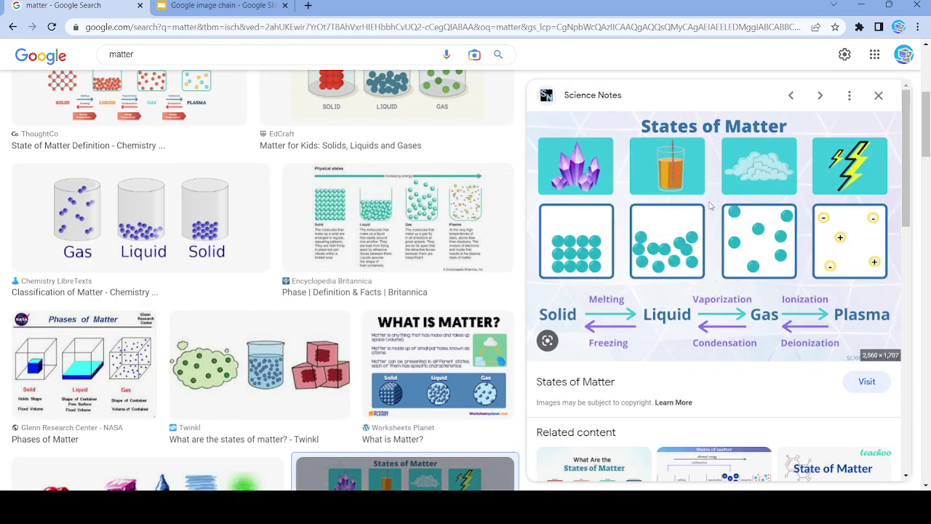
click(878, 95)
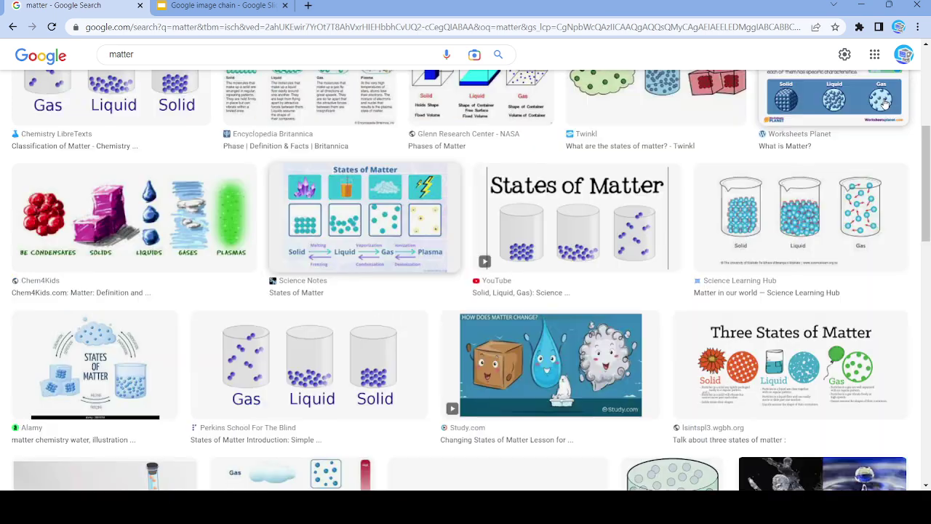
scroll(640, 276, down, 4)
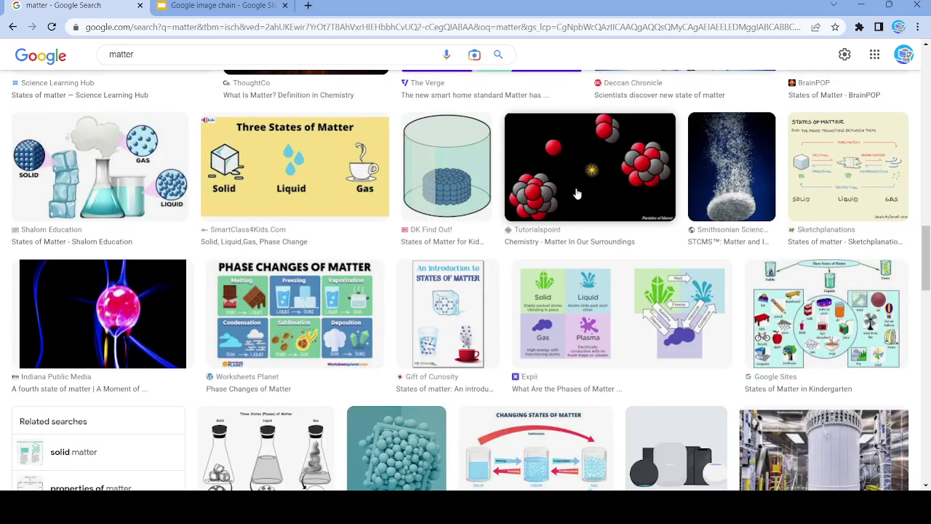
click(603, 197)
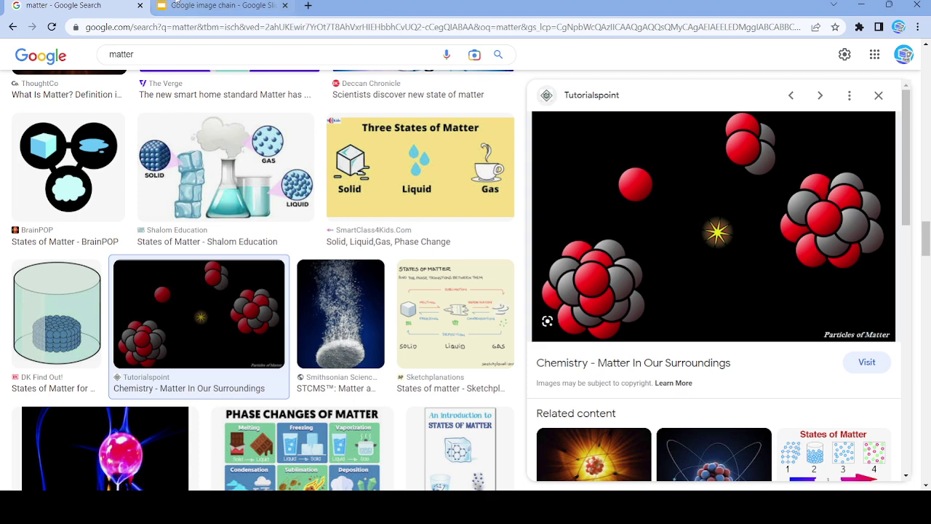
click(219, 5)
click(111, 295)
click(273, 229)
key(ctrl+v)
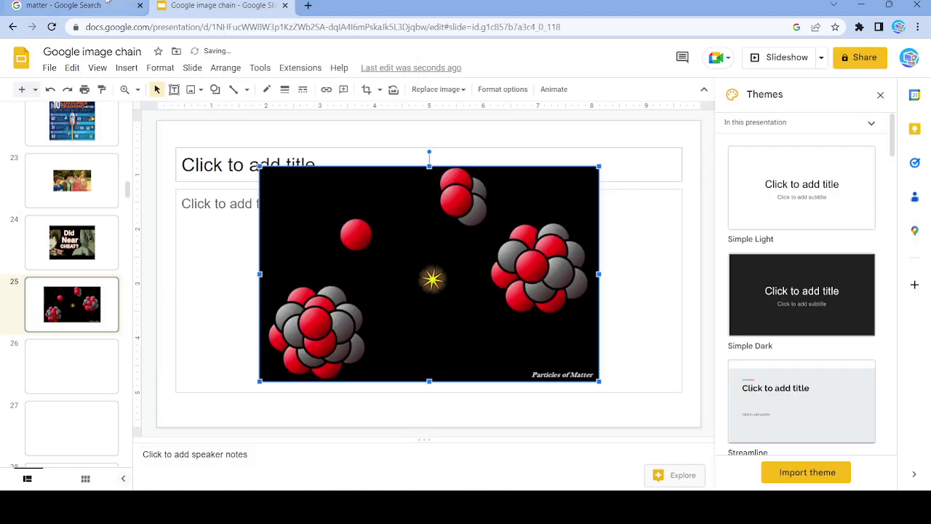
Step: Return to Google Images and search for "surroundings" from the Tutorialspoint picture's title
click(107, 4)
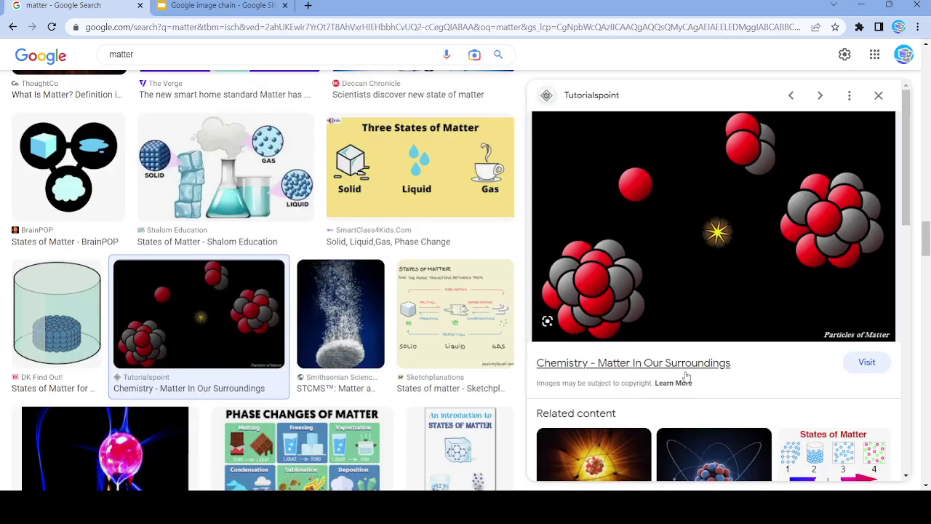
click(218, 6)
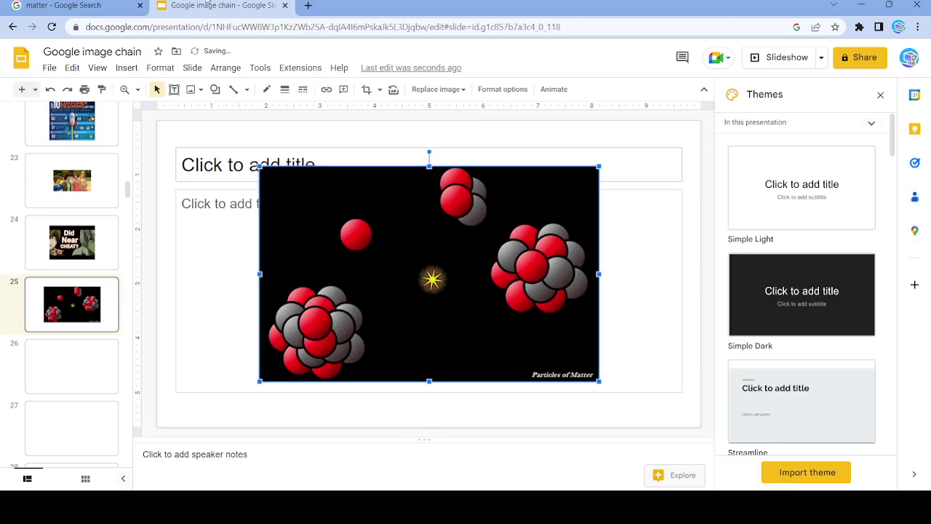
click(73, 6)
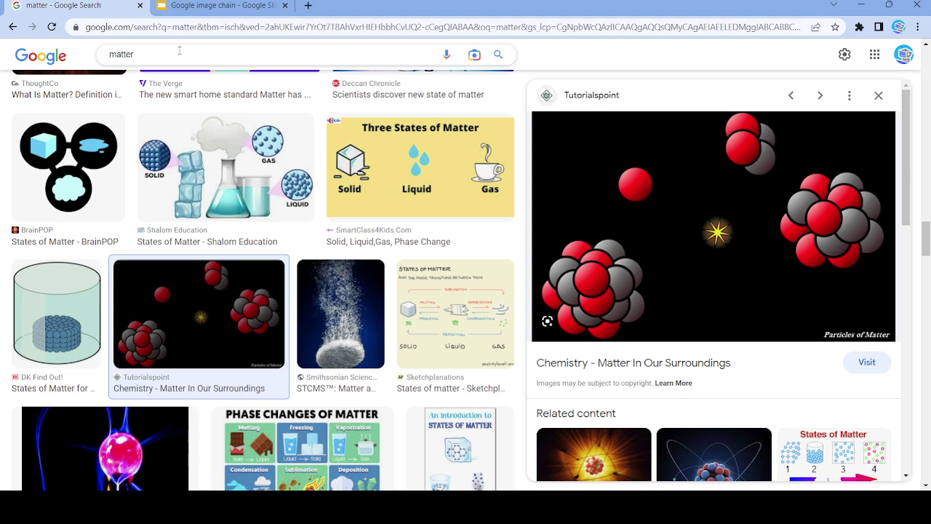
triple_click(178, 52)
text(sur)
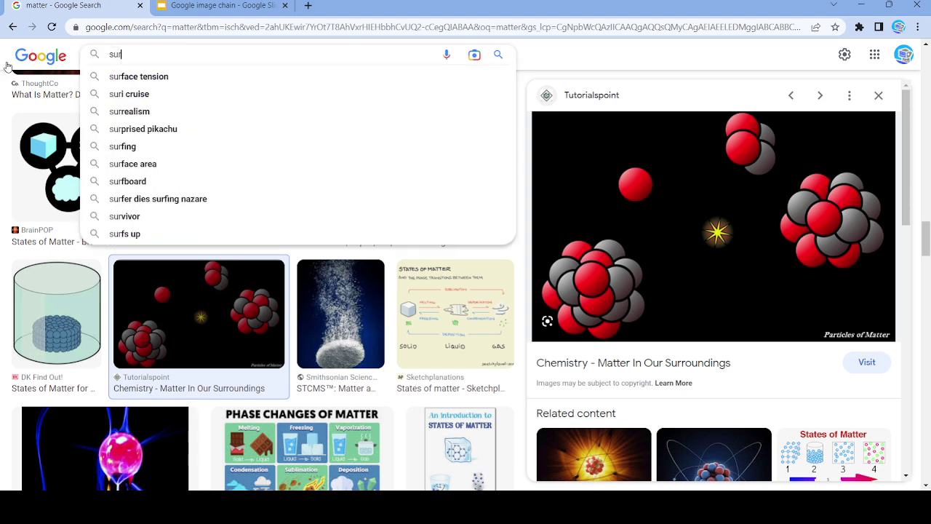
text(roundings)
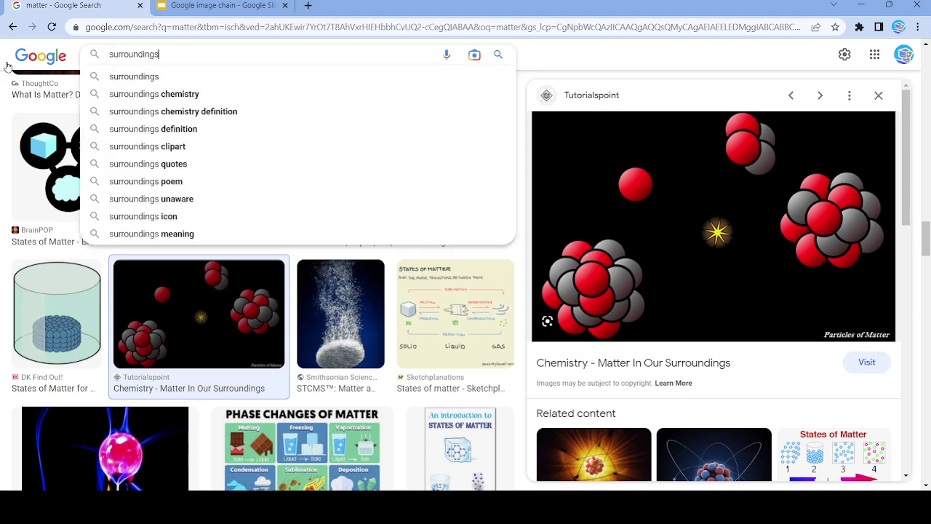
key(Return)
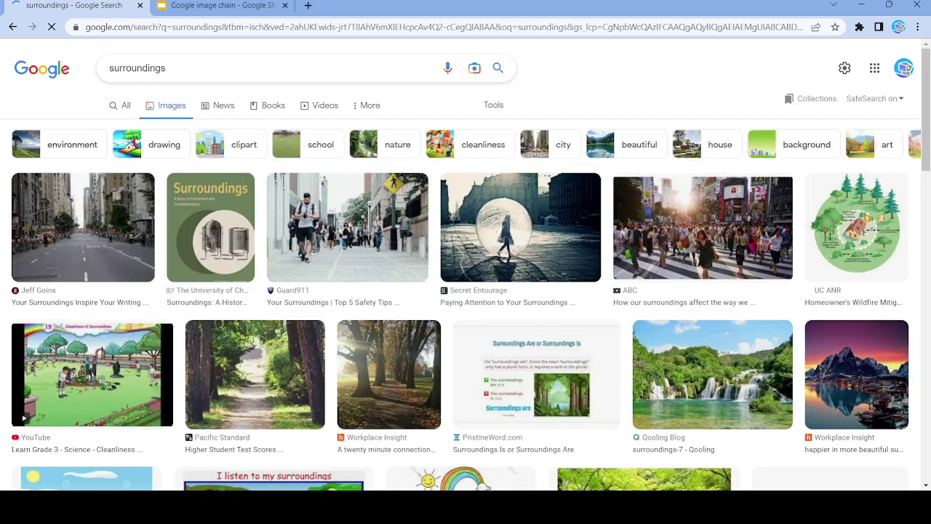
Step: Copy the ABC picture of the crowded city crossing and paste it onto slide 26 in Google Slides
scroll(547, 321, down, 8)
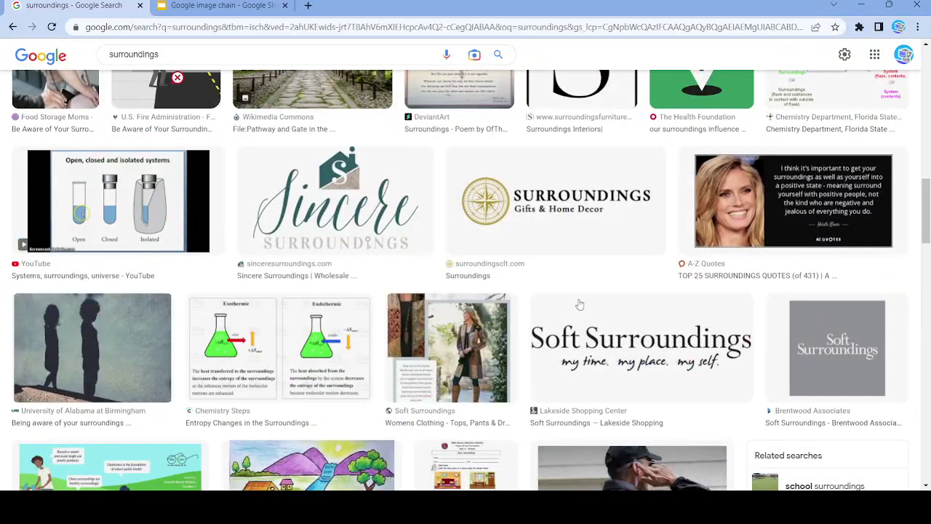
scroll(567, 323, up, 3)
scroll(618, 349, down, 10)
scroll(677, 189, up, 2)
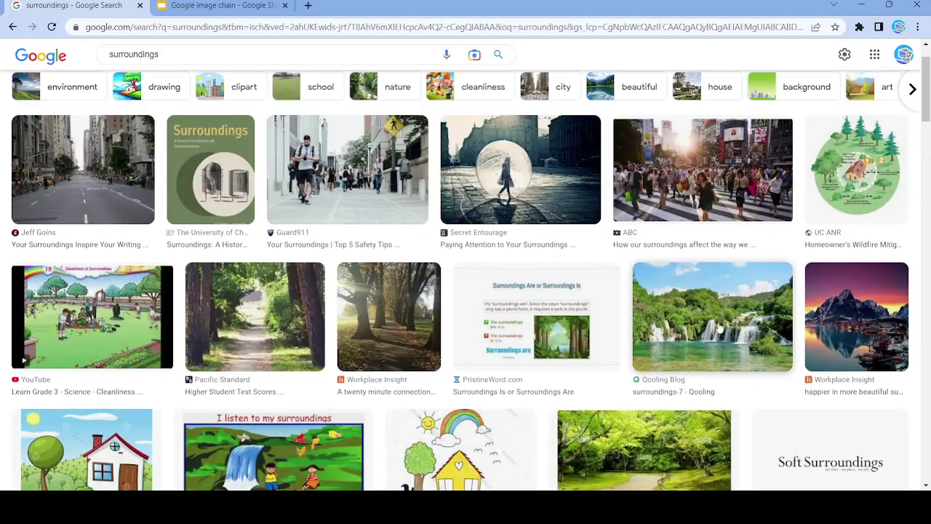
click(677, 189)
click(879, 96)
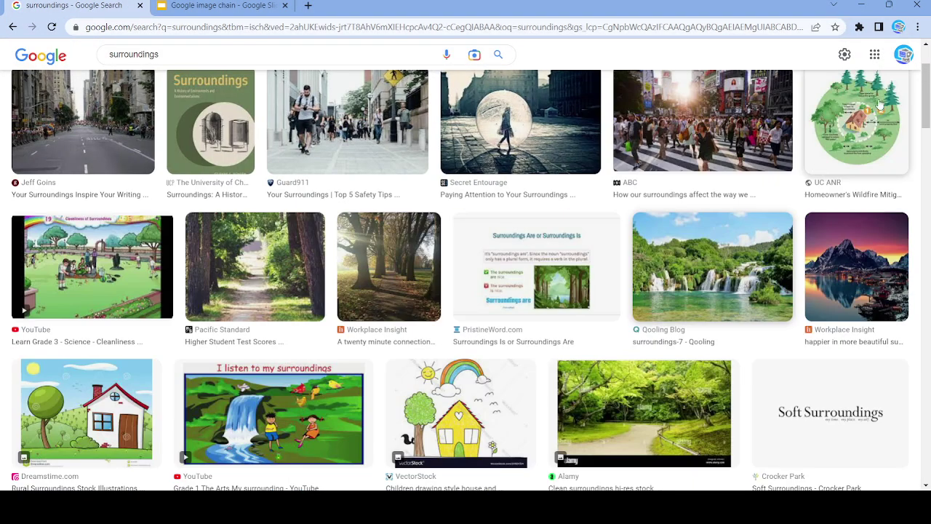
scroll(699, 254, up, 2)
click(690, 209)
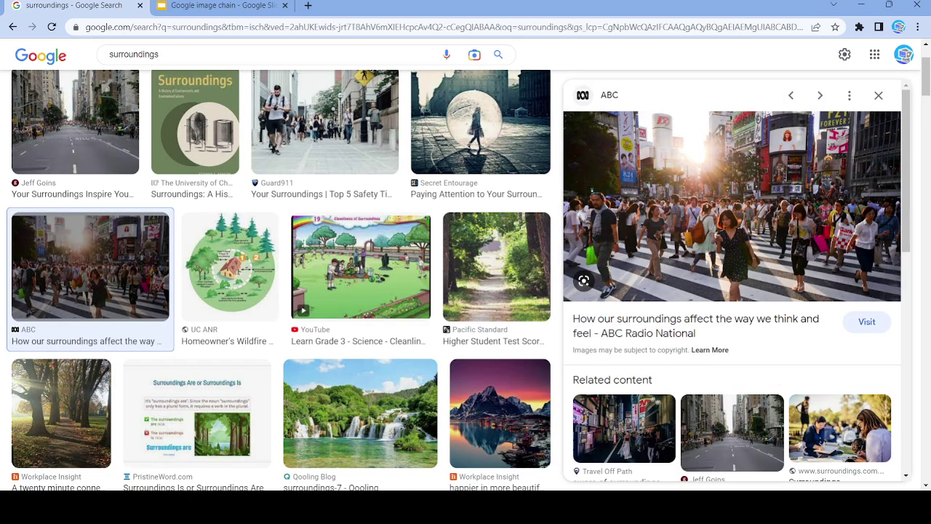
click(172, 4)
click(81, 365)
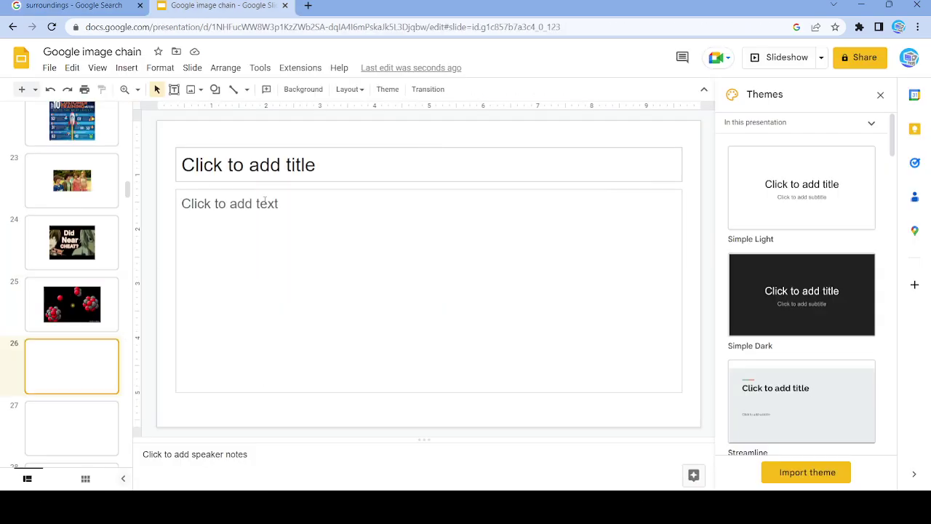
click(266, 203)
key(ctrl+v)
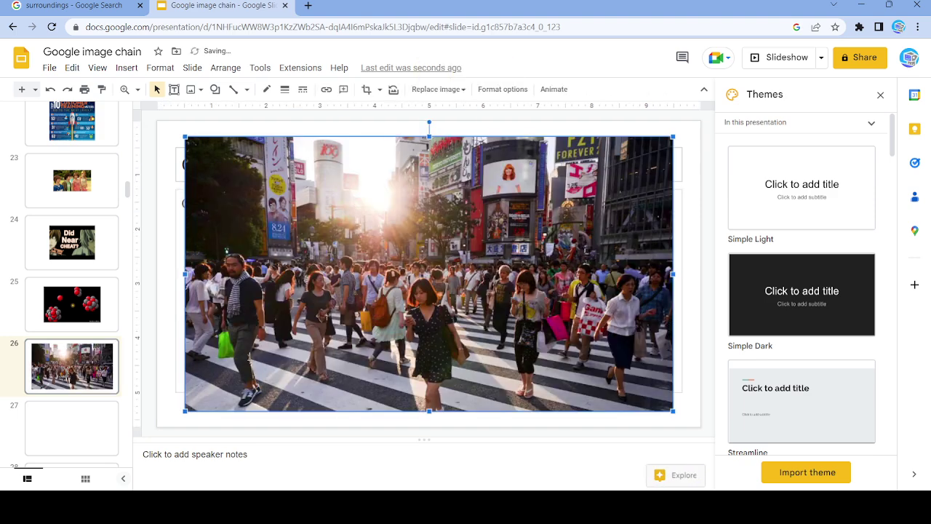
Step: Return to Google Images and search for "affect" from the ABC picture's title
key(ctrl+shift+Tab)
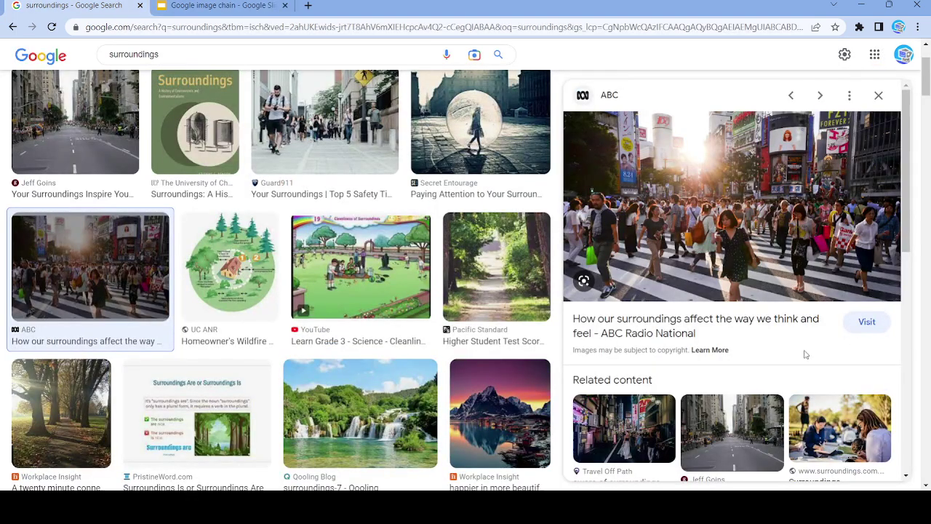
key(slash)
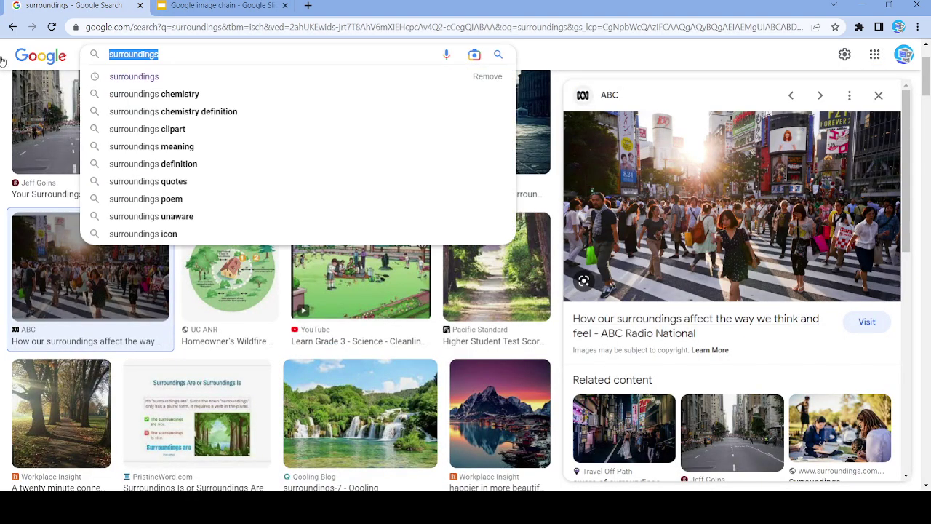
text(affect)
key(Return)
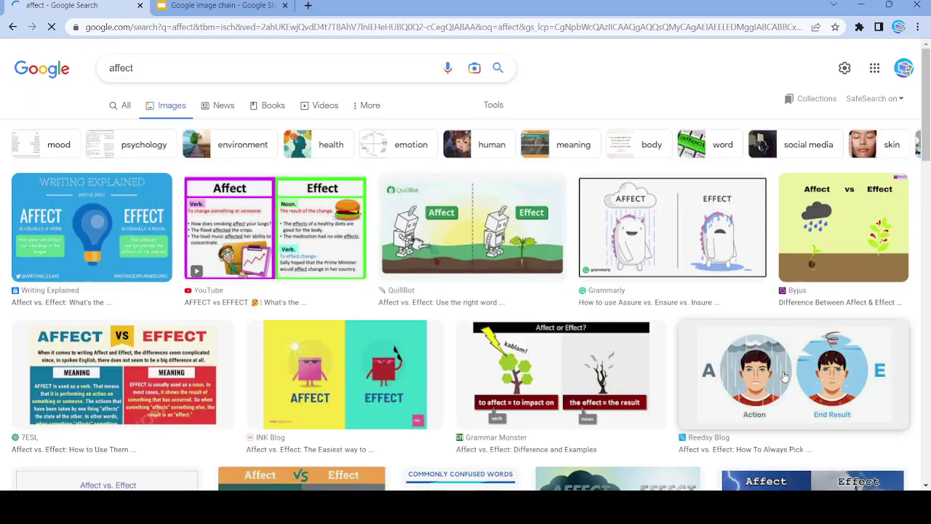
Step: Copy the Ginger Software "Affect vs. Effect" picture and paste it onto slide 27 in Google Slides
scroll(757, 342, down, 10)
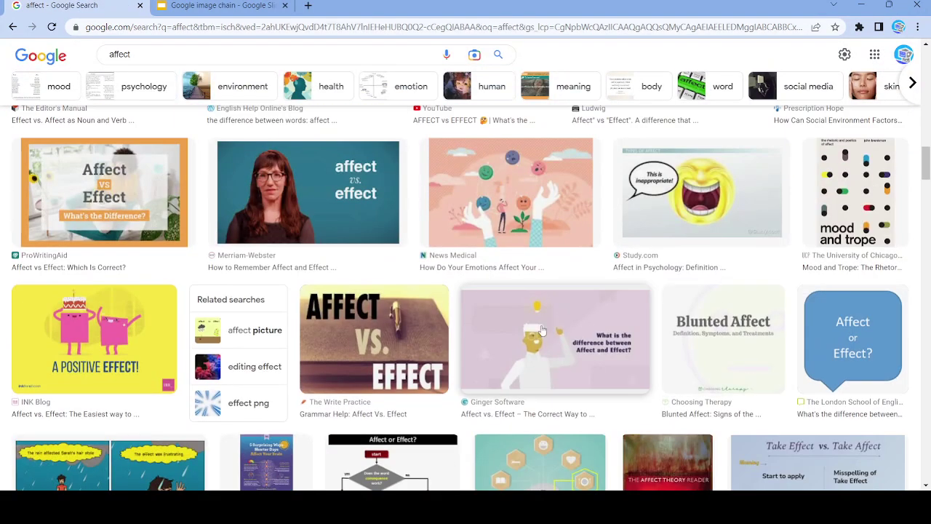
click(598, 320)
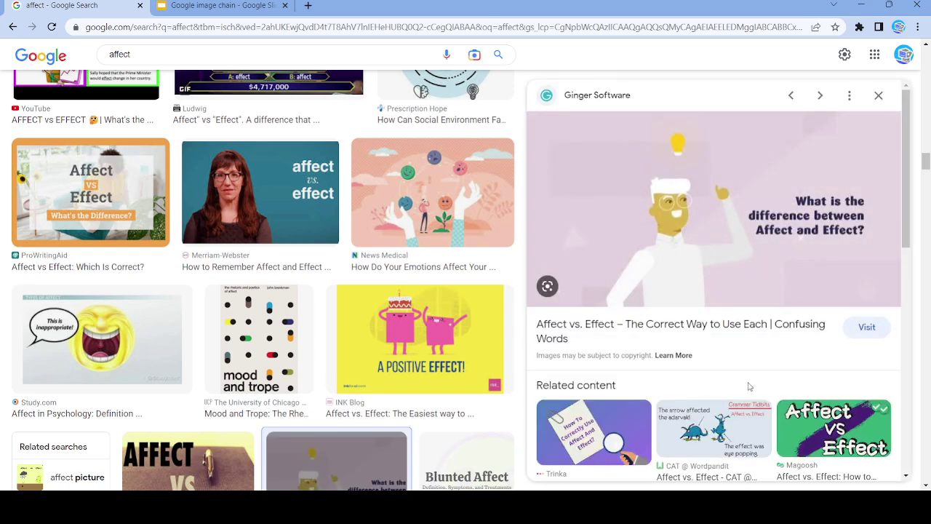
key(ctrl+Tab)
click(92, 424)
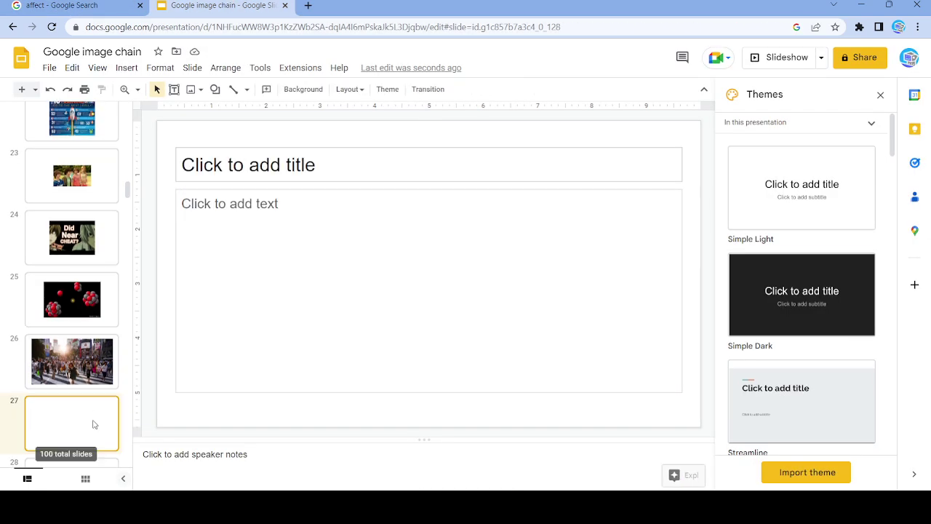
click(281, 241)
key(ctrl+v)
Step: Return to Google Images and search for "correct" from the Ginger Software picture's title
click(58, 5)
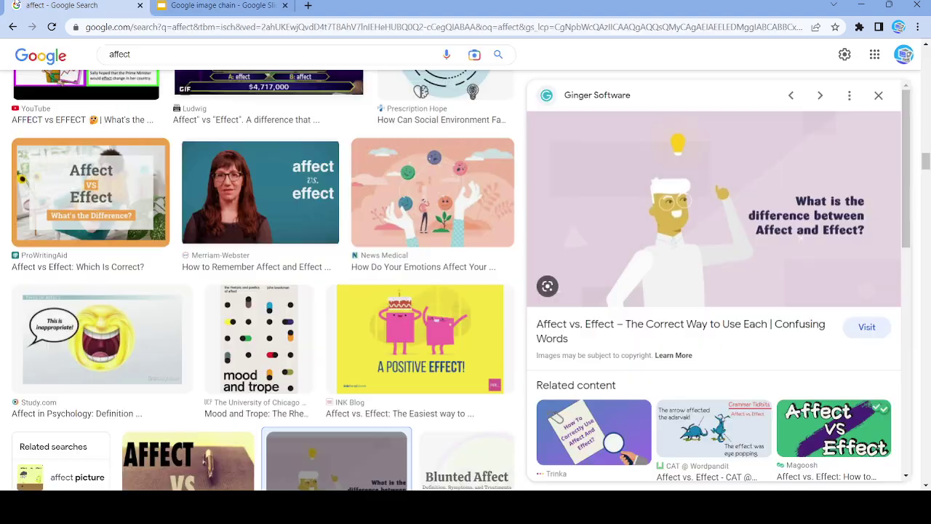
key(slash)
text(c)
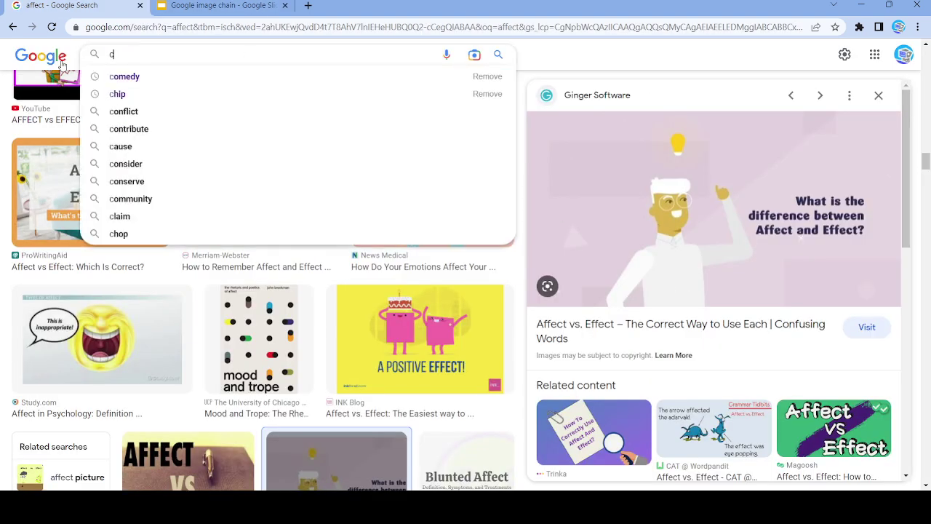
text(orrect)
key(Return)
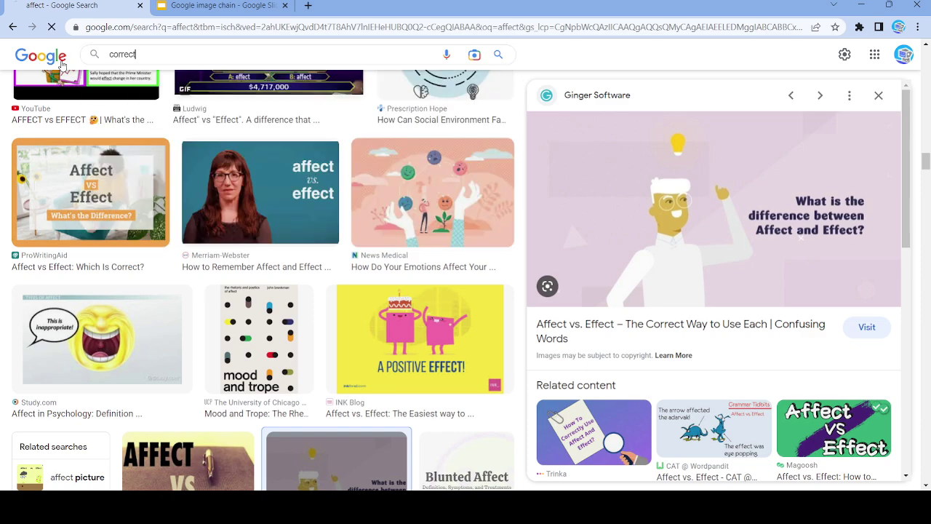
Step: Browse the "correct" images and preview the Tenor "That is correct" picture to check its title
scroll(557, 363, down, 4)
scroll(615, 291, up, 2)
click(595, 219)
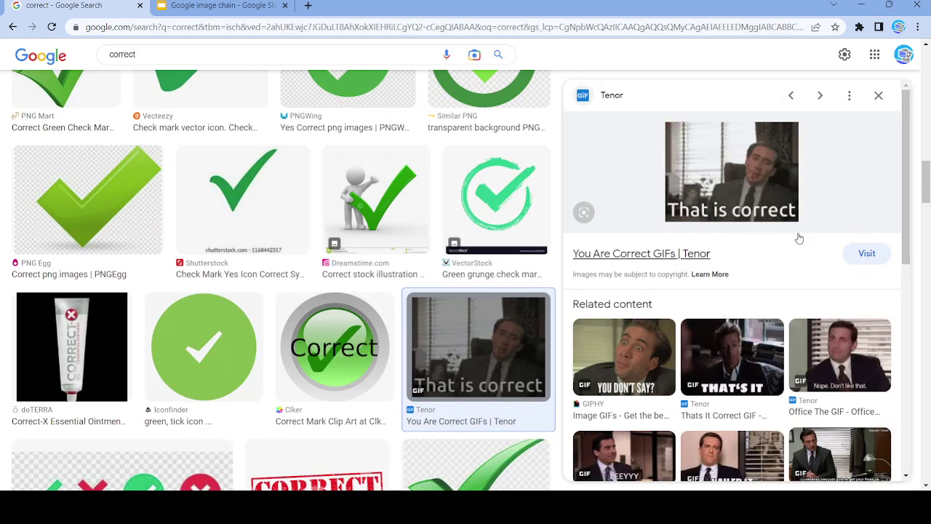
click(878, 95)
scroll(207, 331, down, 4)
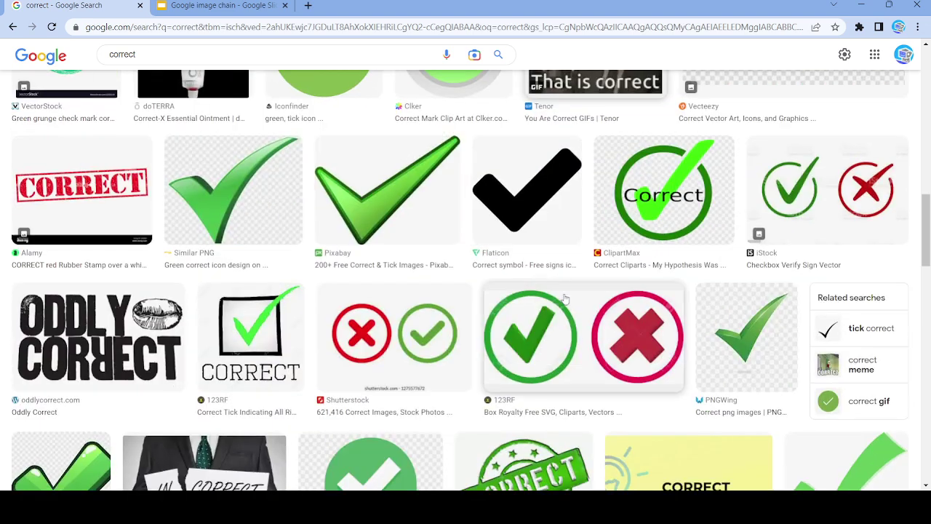
Step: Copy the oddlycorrect.com "Oddly Correct" logo and paste it onto slide 28 in Google Slides
click(146, 331)
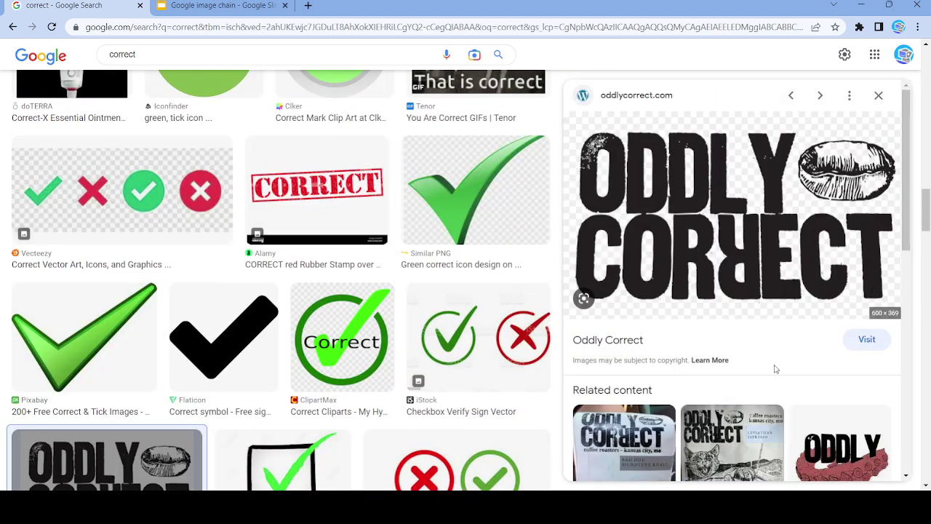
click(222, 5)
scroll(62, 297, down, 3)
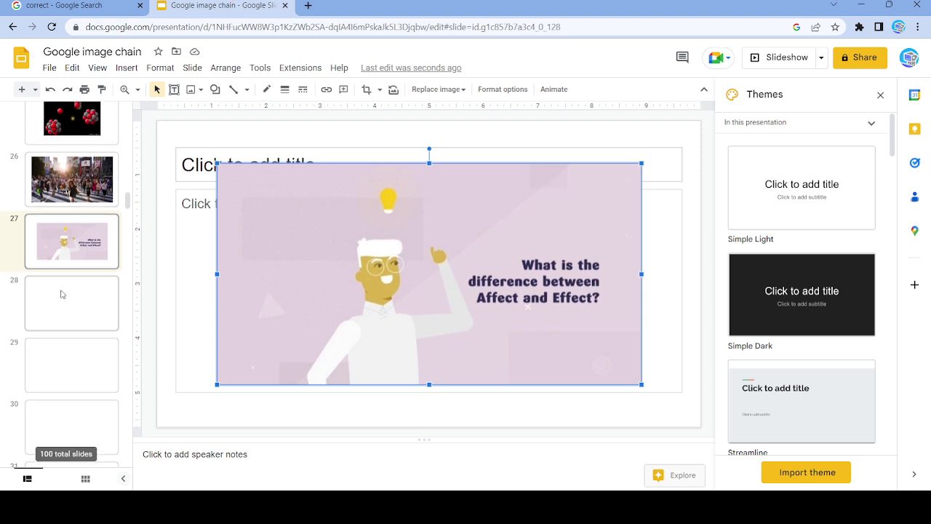
click(62, 296)
click(234, 216)
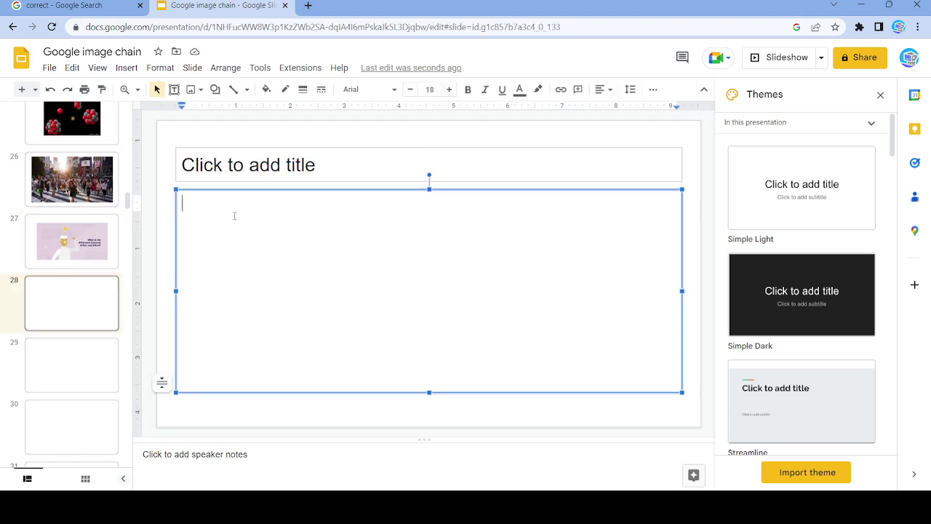
right_click(235, 216)
click(283, 204)
Step: Return to Google Images and search for "oddly" from the logo's title
click(61, 5)
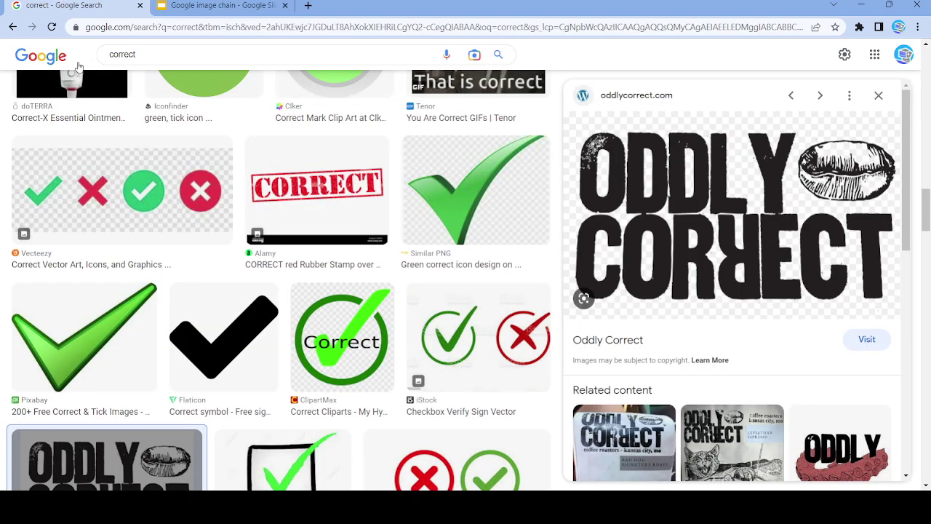
click(99, 54)
text(oddlt)
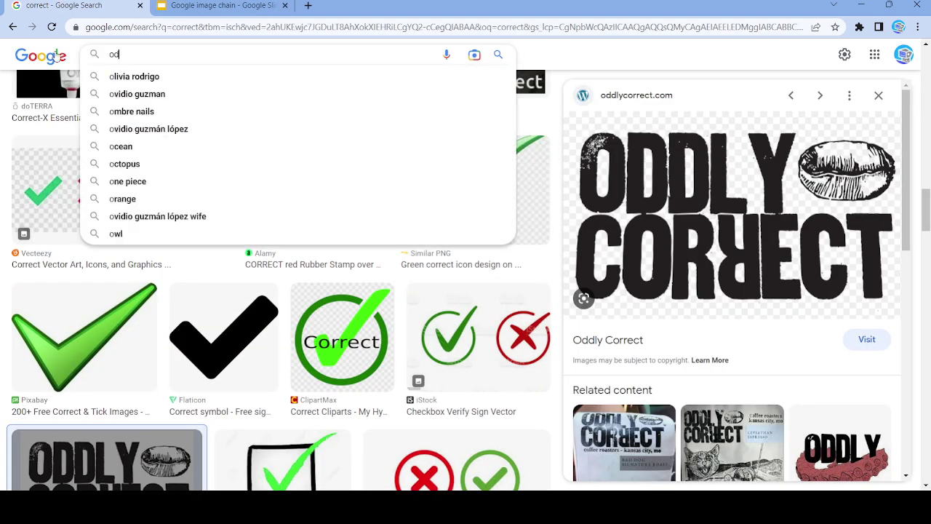
key(Return)
click(133, 67)
key(BackSpace)
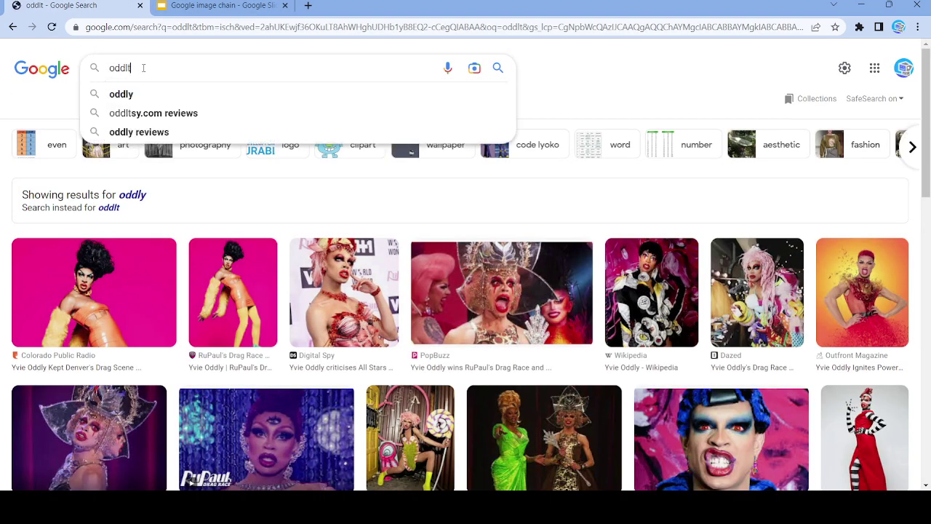
text(y)
key(Return)
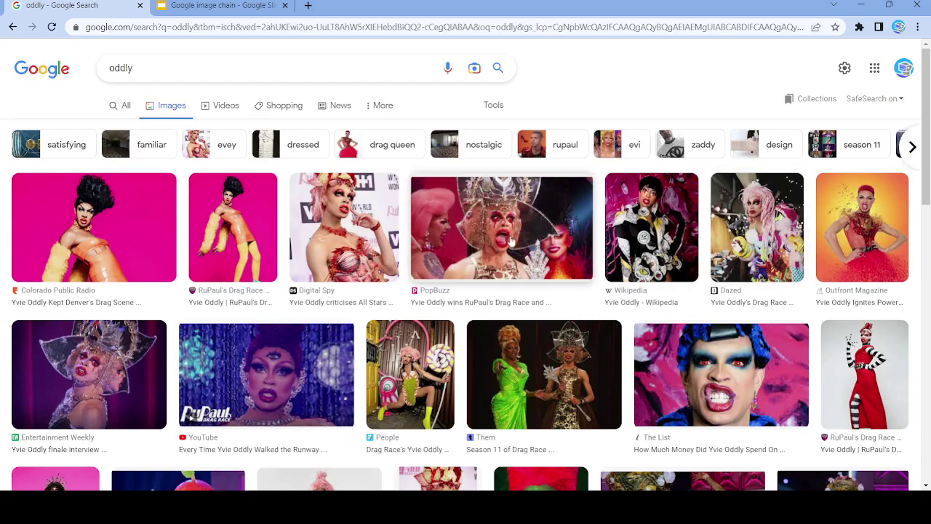
Step: Copy the Gay Times picture of the pink-haired performer and paste it onto slide 29 in Google Slides
scroll(685, 398, down, 5)
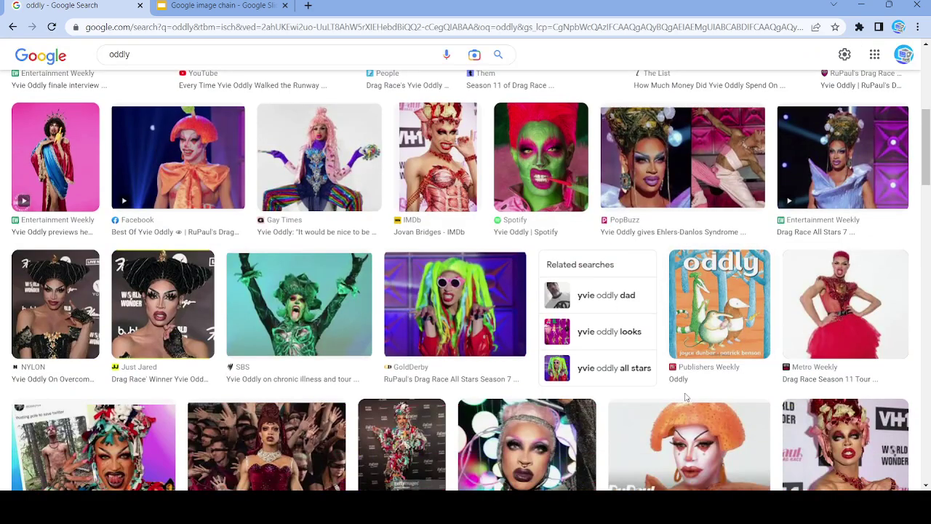
click(319, 157)
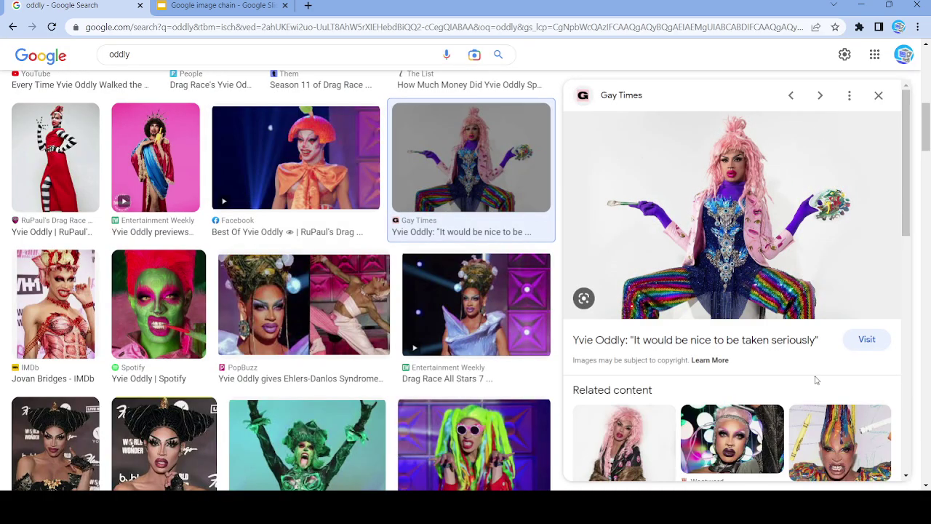
click(166, 4)
key(ctrl+m)
click(299, 256)
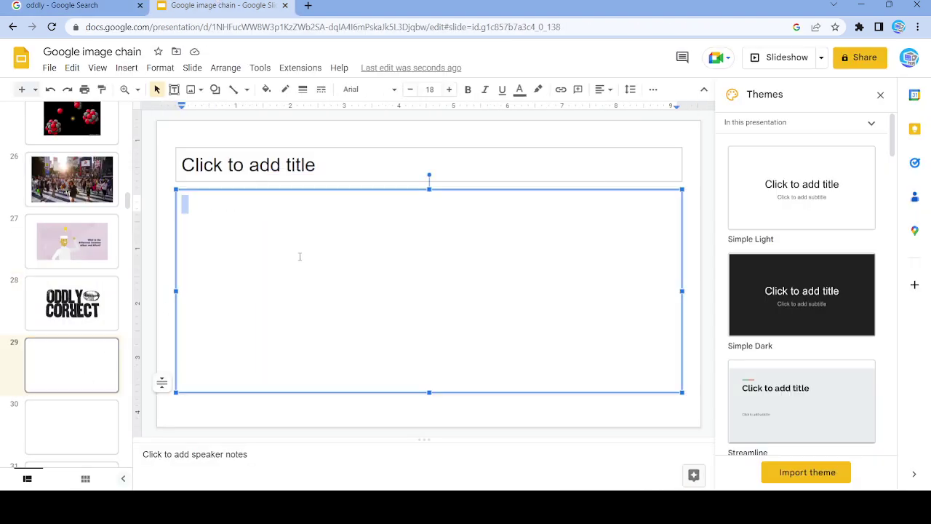
key(ctrl+v)
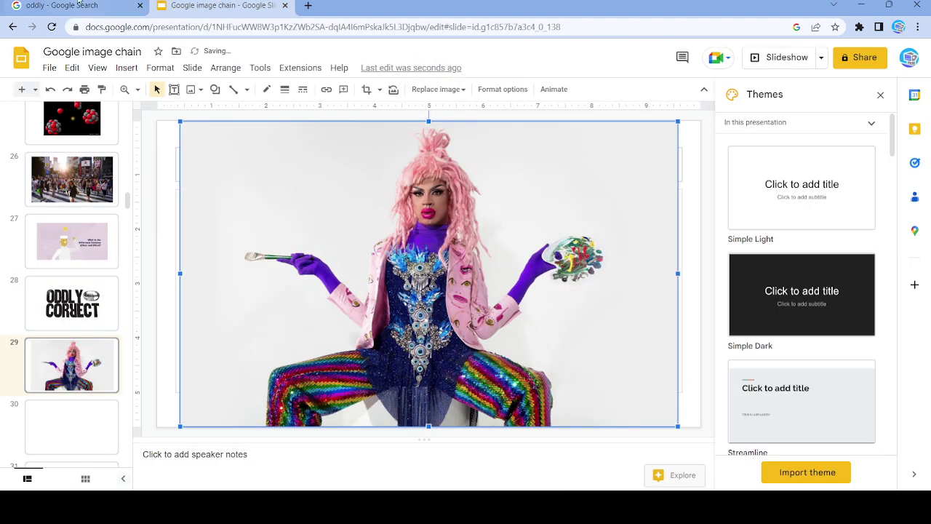
Step: Return to Google Images and search for "taken" from the previous picture's title
click(85, 5)
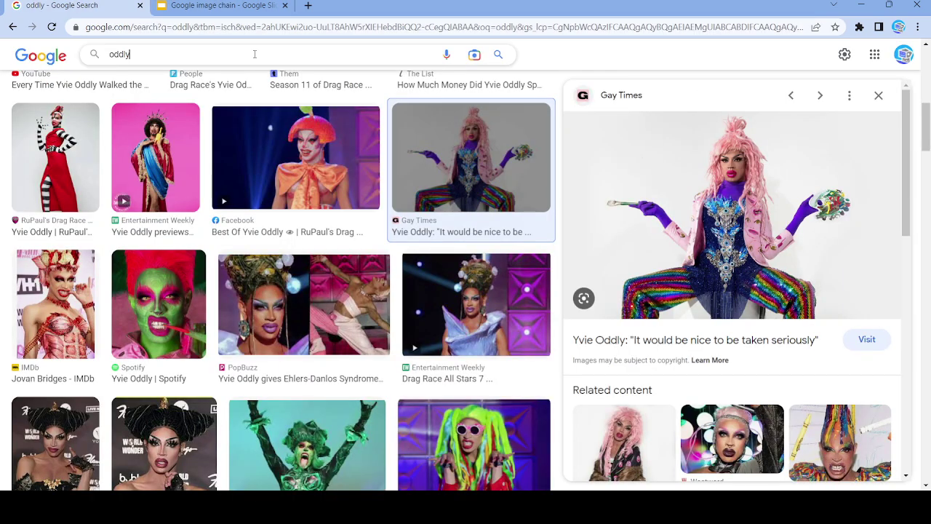
double_click(256, 54)
text(taken)
key(Return)
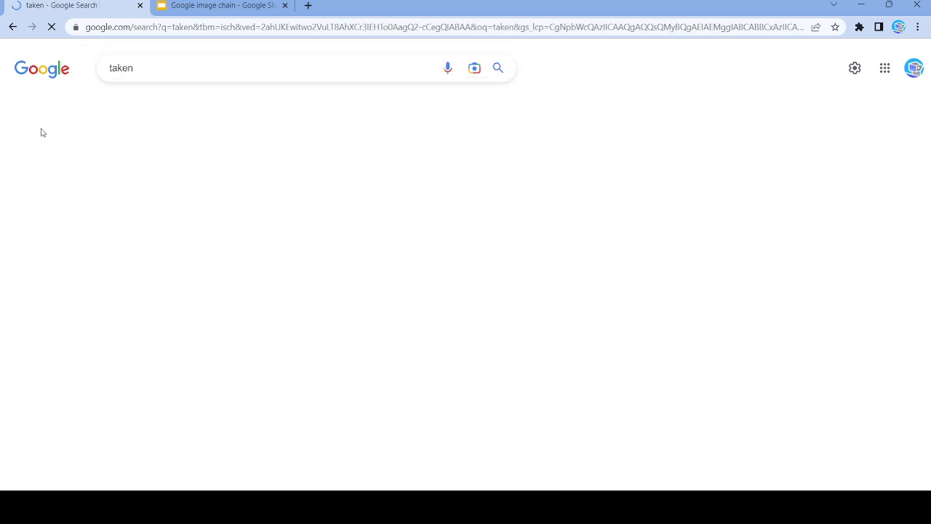
Step: Copy The Playlist picture of the man aiming a pistol and paste it onto slide 30 in Google Slides
scroll(615, 345, down, 4)
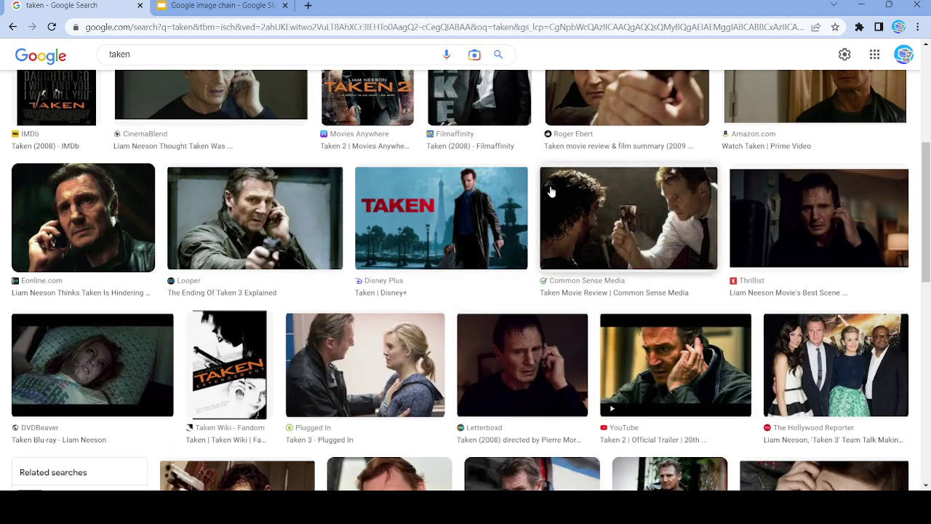
click(441, 218)
click(878, 95)
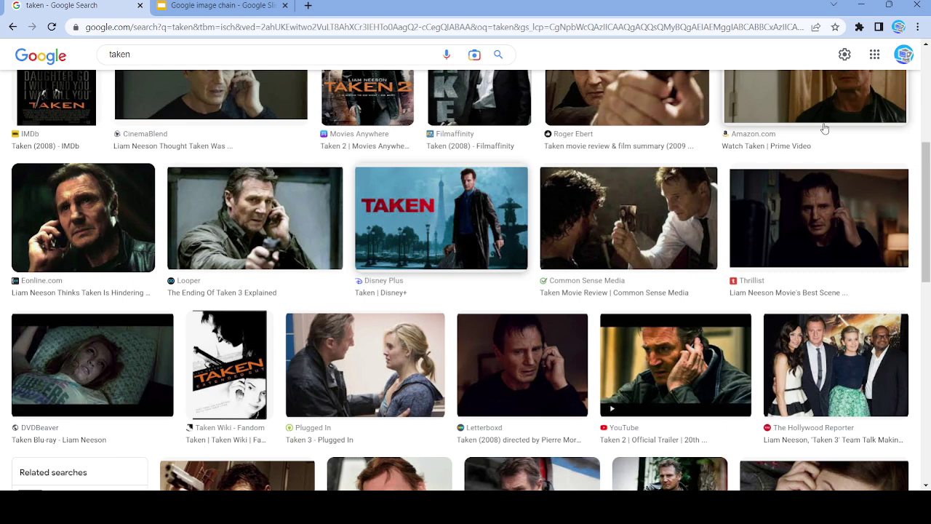
scroll(538, 218, down, 5)
click(540, 210)
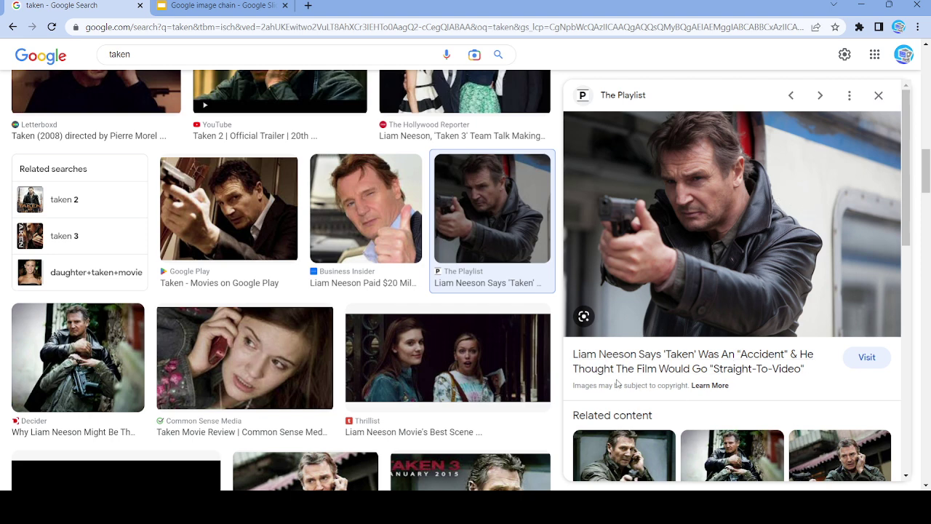
click(211, 5)
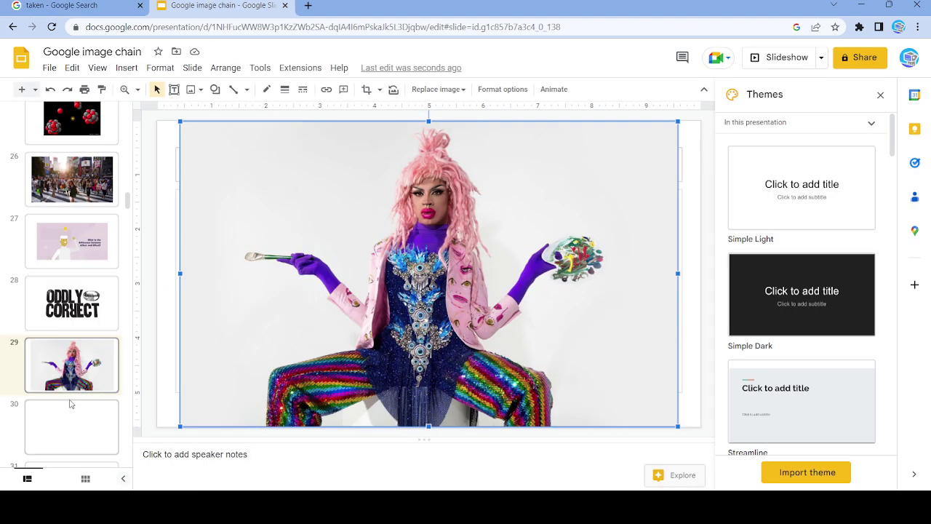
click(71, 404)
click(288, 210)
key(ctrl+v)
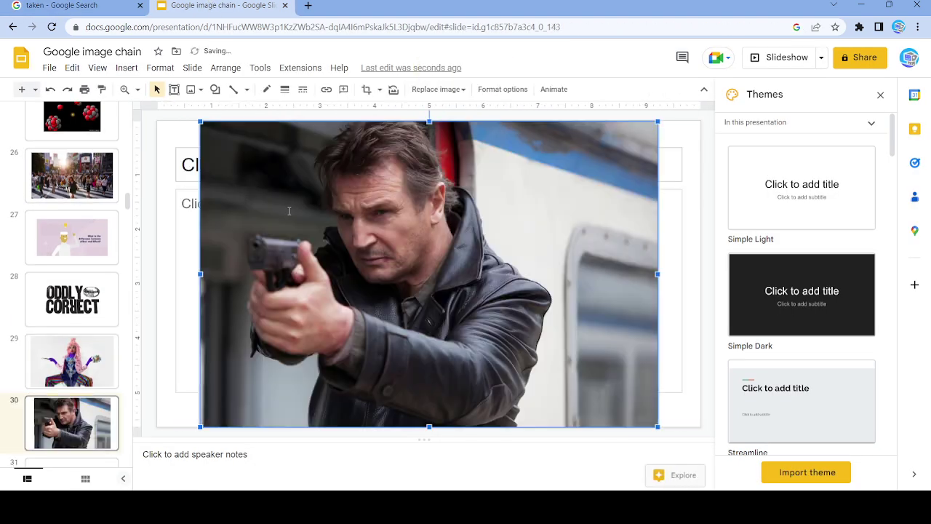
Step: Return to Google Images, search for "thought" and open the African Paradise World quote picture of the child with painted hands
click(66, 5)
text(thought)
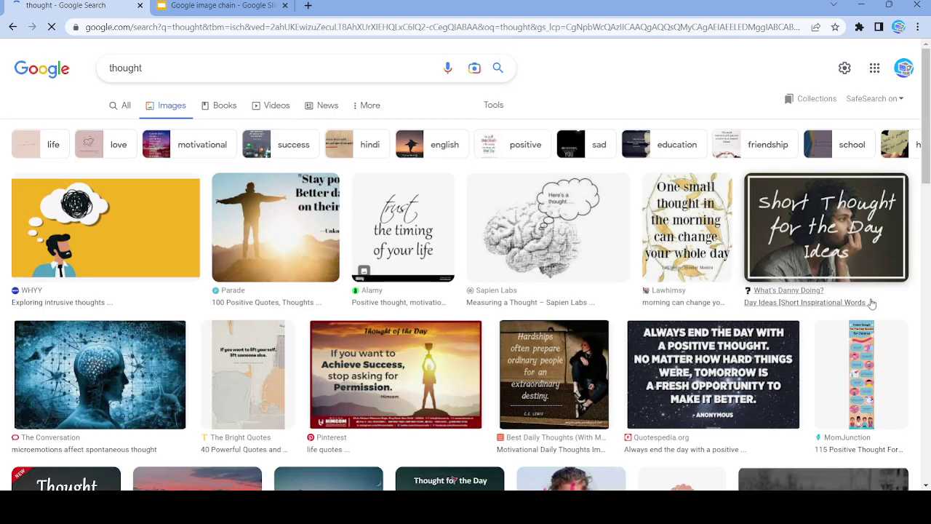
scroll(568, 298, down, 5)
click(569, 295)
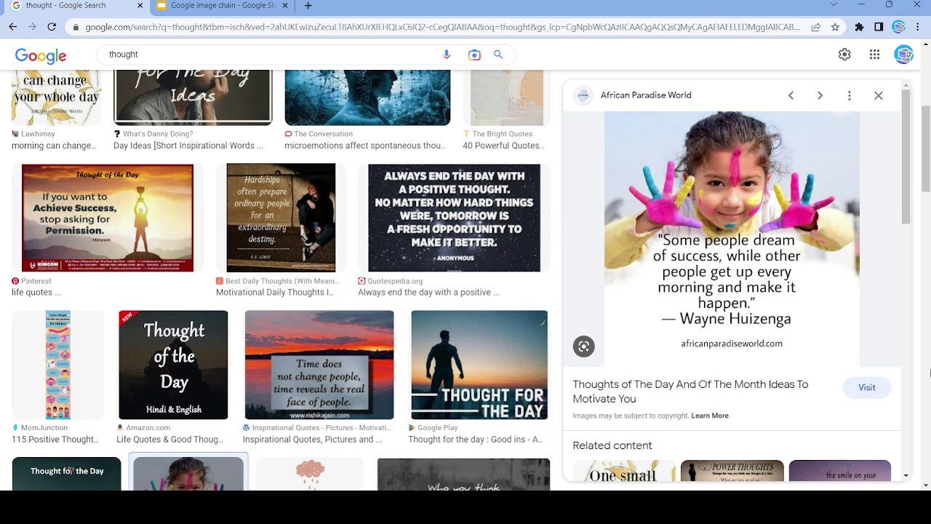
Step: Paste the copied African Paradise World quote picture onto slide 31 in Google Slides
click(236, 5)
scroll(66, 349, down, 3)
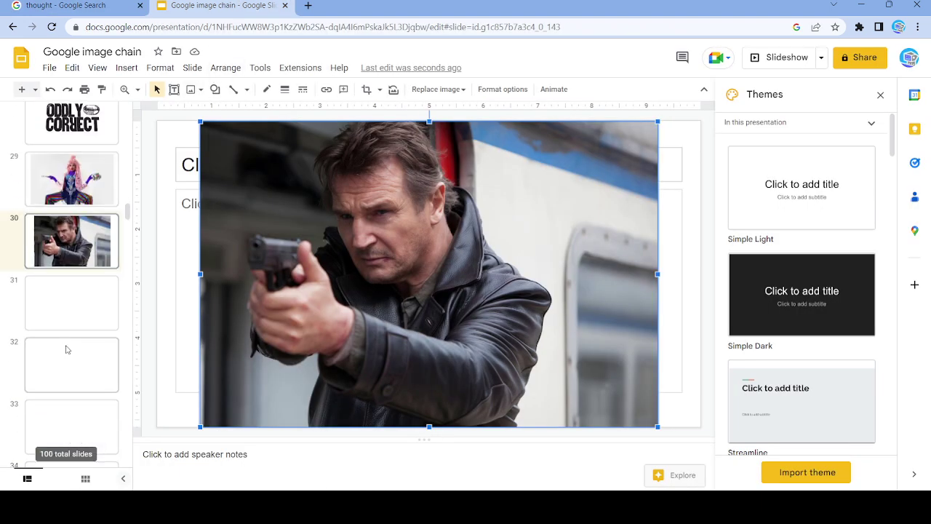
click(69, 294)
click(247, 228)
key(ctrl+v)
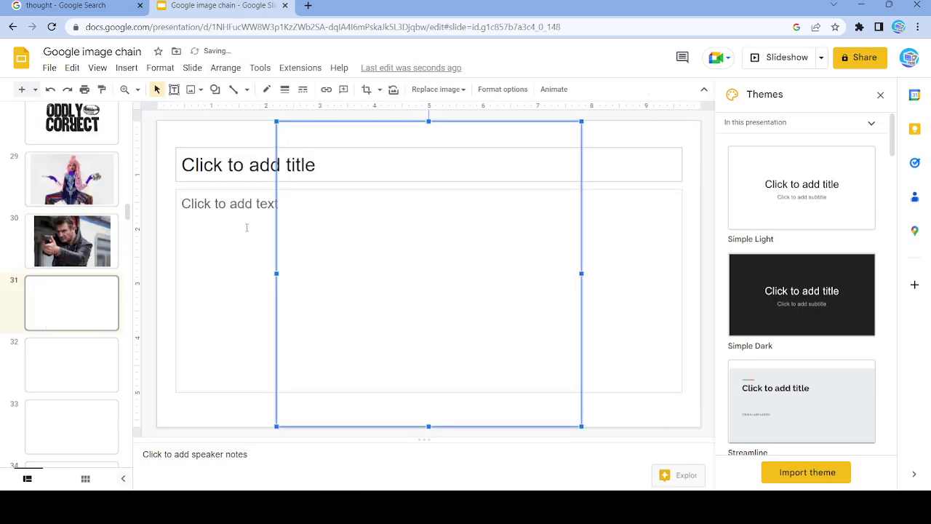
Step: Return to Google Images and search for "motivate" from the quote picture's title
key(ctrl+Tab)
click(124, 54)
key(ctrl+a)
text(motivate)
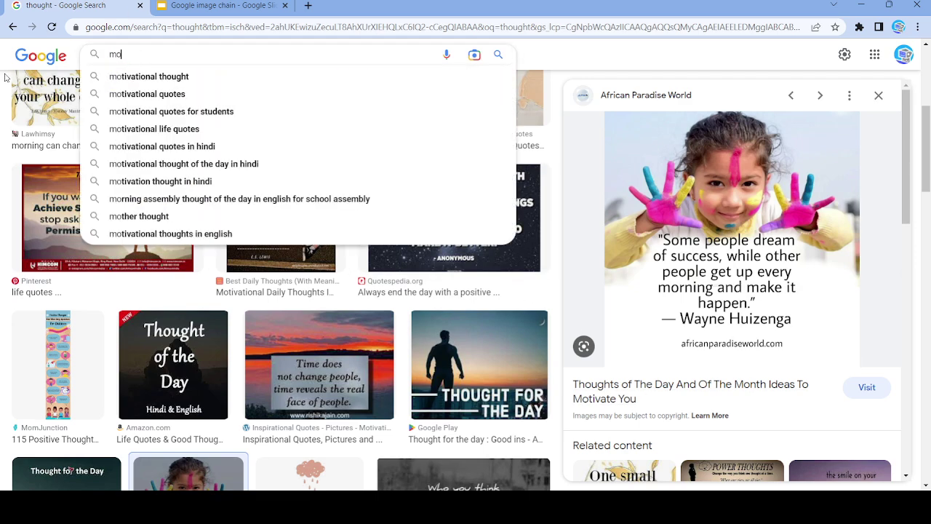
key(Return)
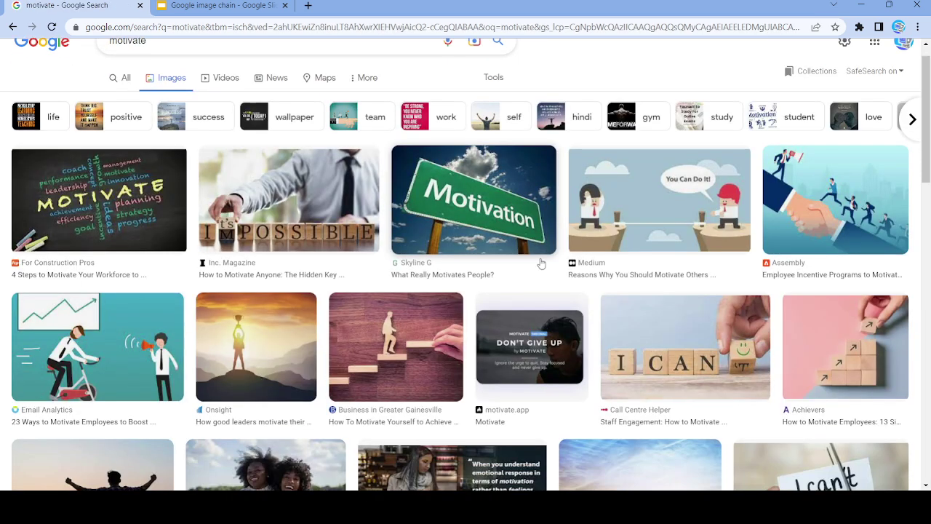
Step: Copy the SPOTIO "Motivation" chalkboard picture and paste it onto slide 32 in Google Slides
scroll(509, 247, down, 5)
click(509, 242)
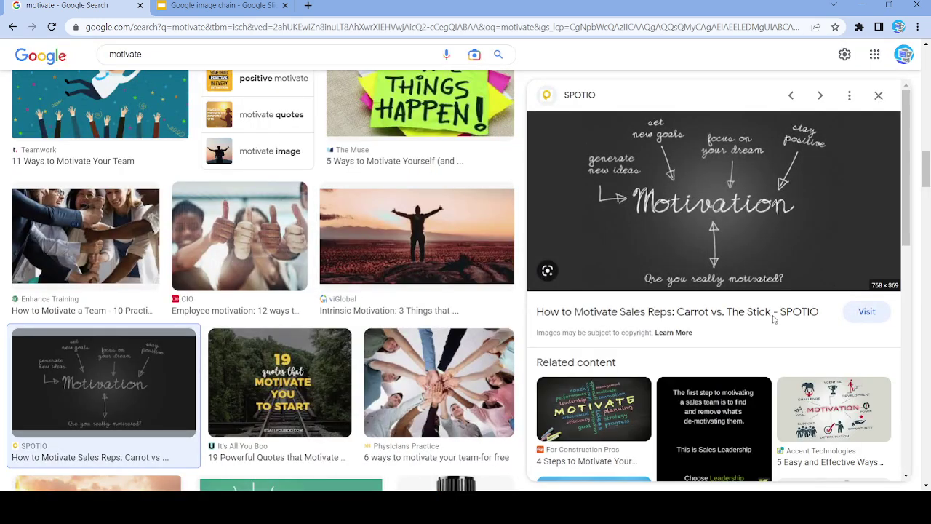
click(218, 5)
scroll(73, 342, down, 1)
click(71, 304)
click(327, 212)
key(ctrl+v)
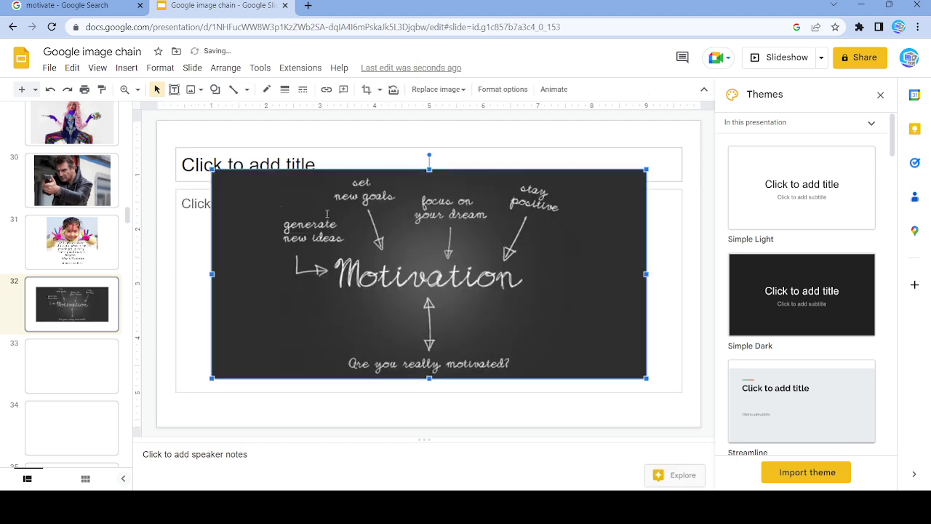
Step: Return to Google Images and search for "carrot" from the SPOTIO picture's title
key(ctrl+Tab)
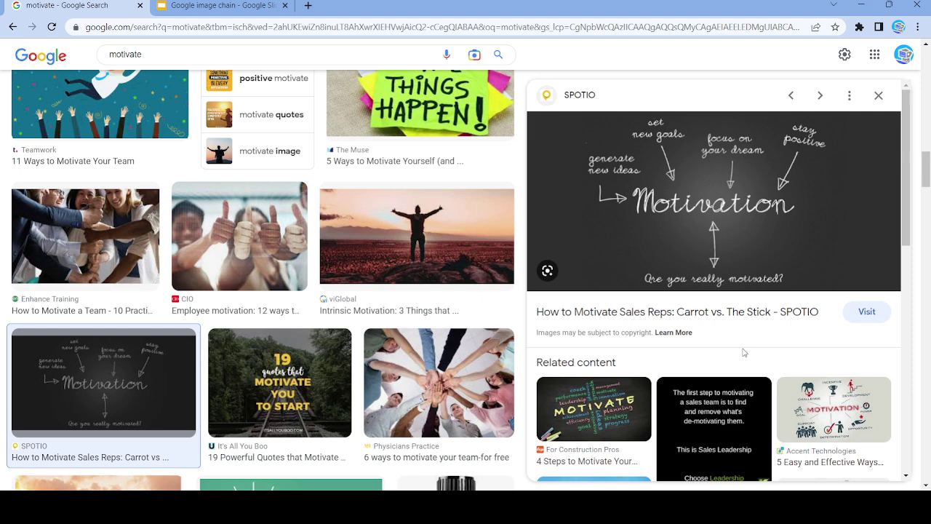
triple_click(188, 61)
text(carrot)
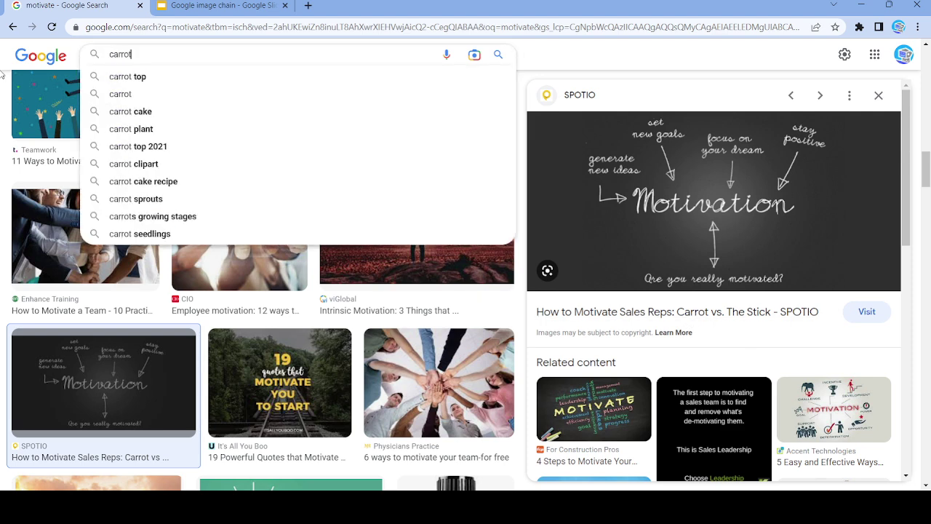
key(Return)
Step: Copy the Food Network steamed carrots picture and paste it onto slide 33 in Google Slides
scroll(626, 250, down, 5)
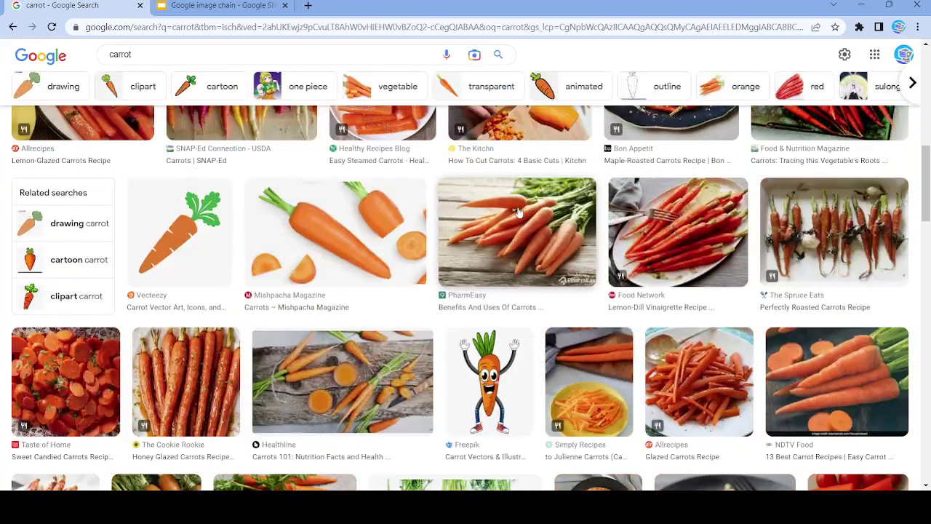
click(626, 250)
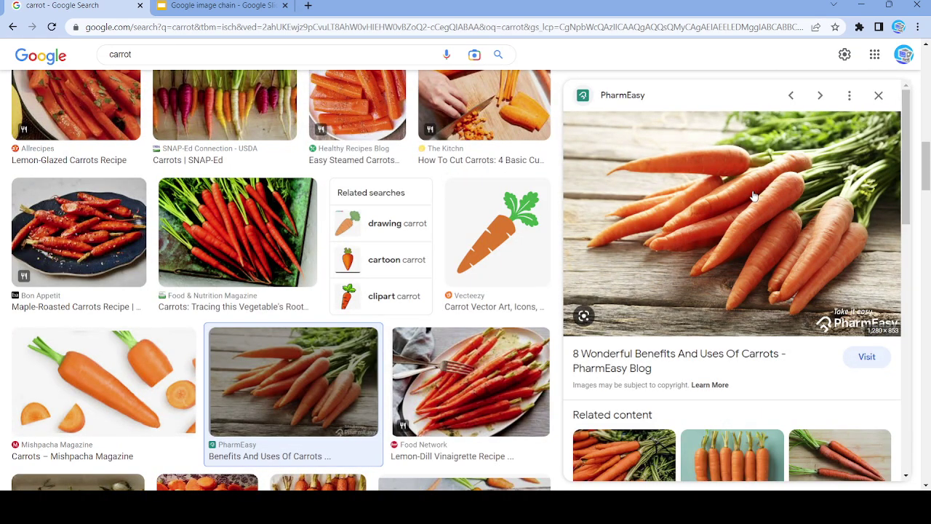
scroll(480, 155, down, 4)
click(470, 100)
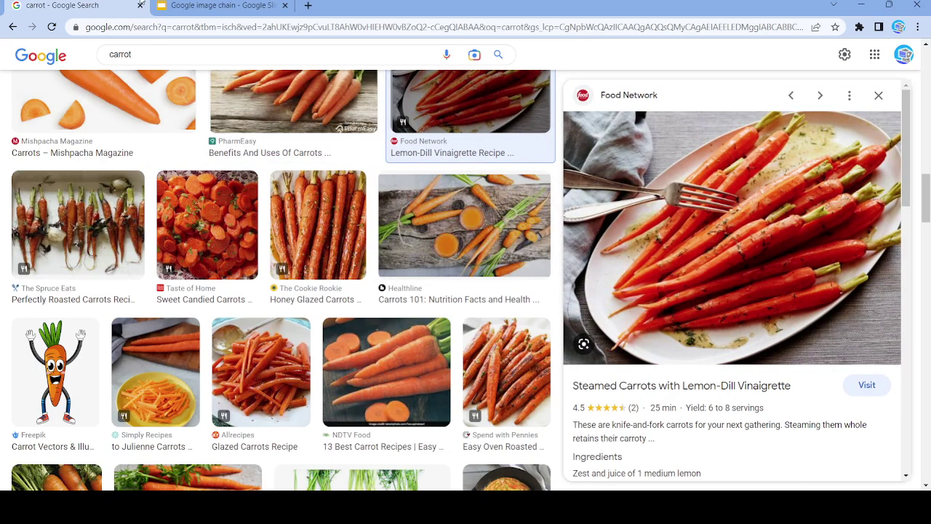
click(219, 5)
click(72, 366)
click(242, 273)
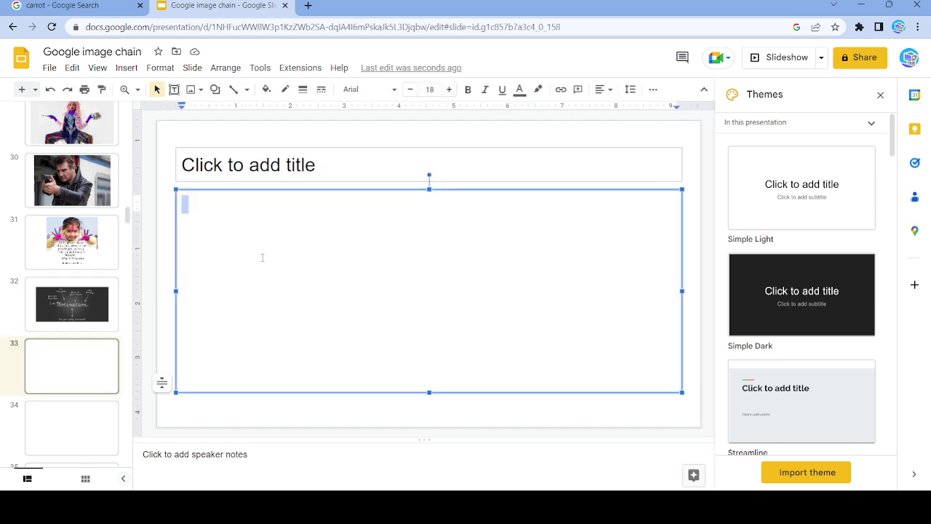
key(ctrl+v)
Step: Return to Google Images and search for "gathering" from the carrot recipe's description
key(ctrl+shift+Tab)
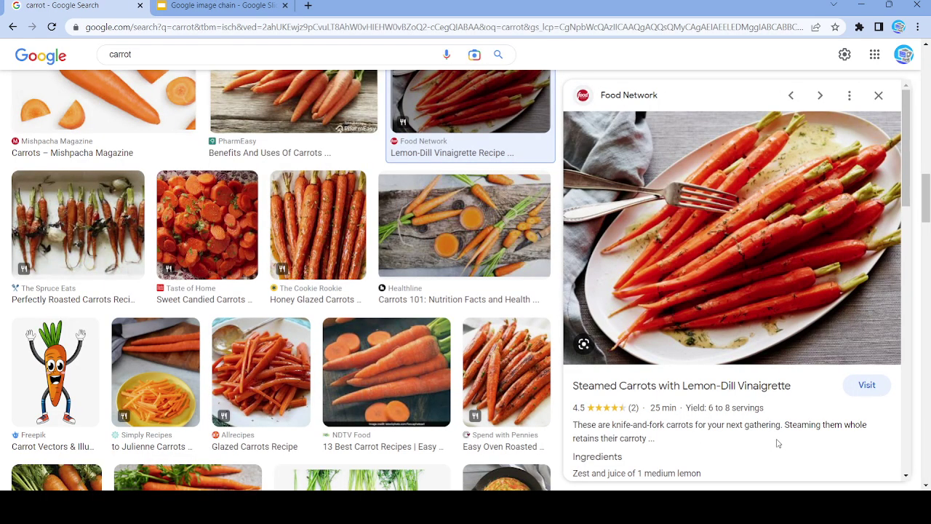
key(slash)
text(ga)
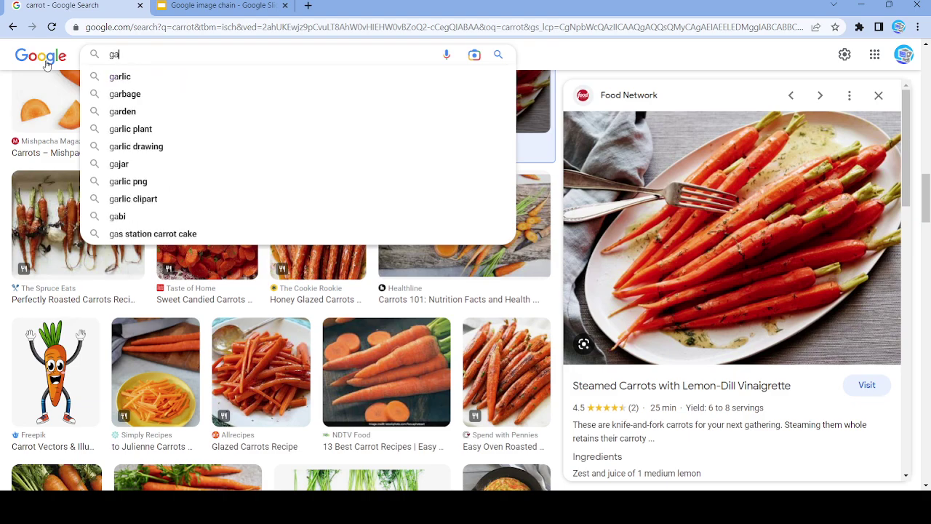
text(thering)
key(Return)
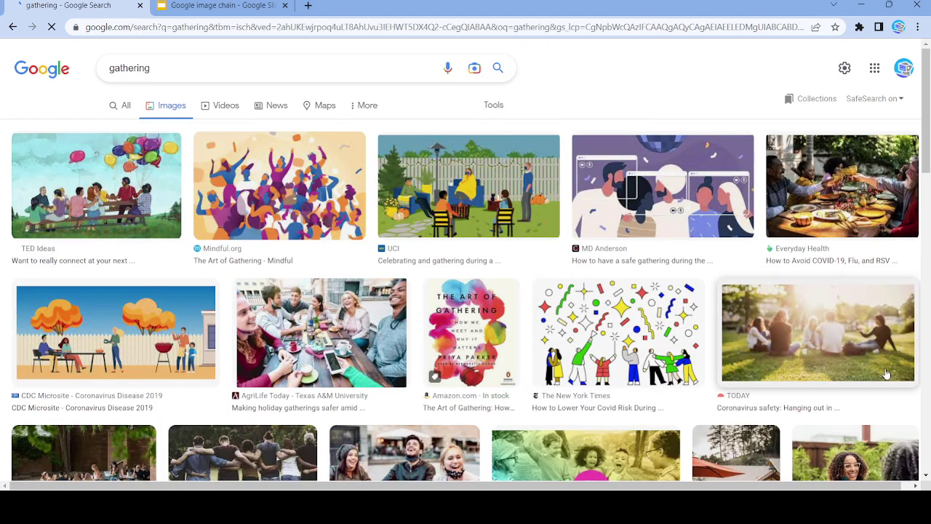
Step: Copy the iStock family gathering picture and paste it onto slide 34 in Google Slides
scroll(465, 276, down, 5)
click(565, 146)
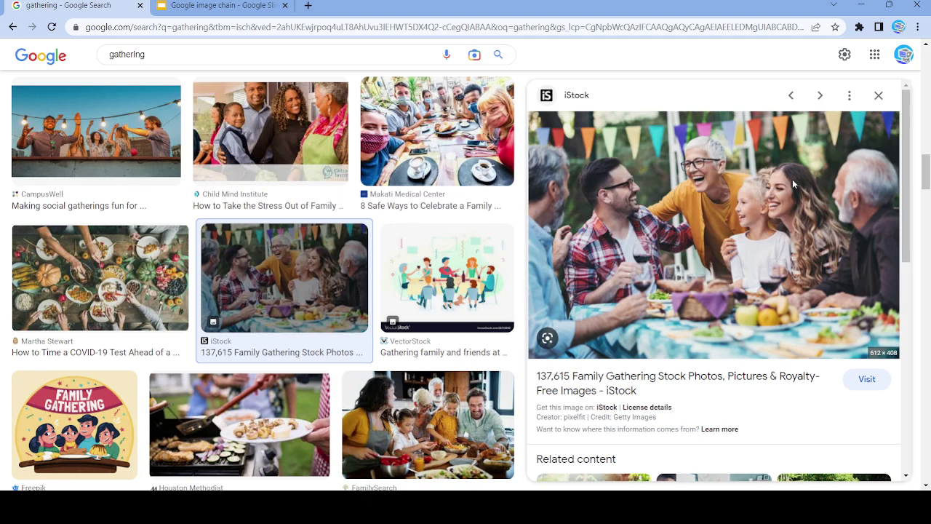
click(219, 6)
click(73, 414)
key(ctrl+m)
click(251, 227)
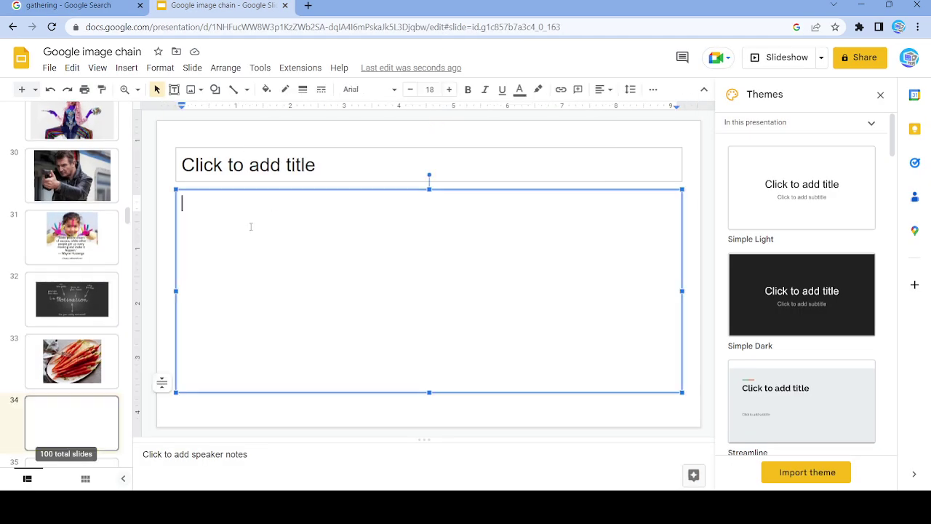
key(ctrl+v)
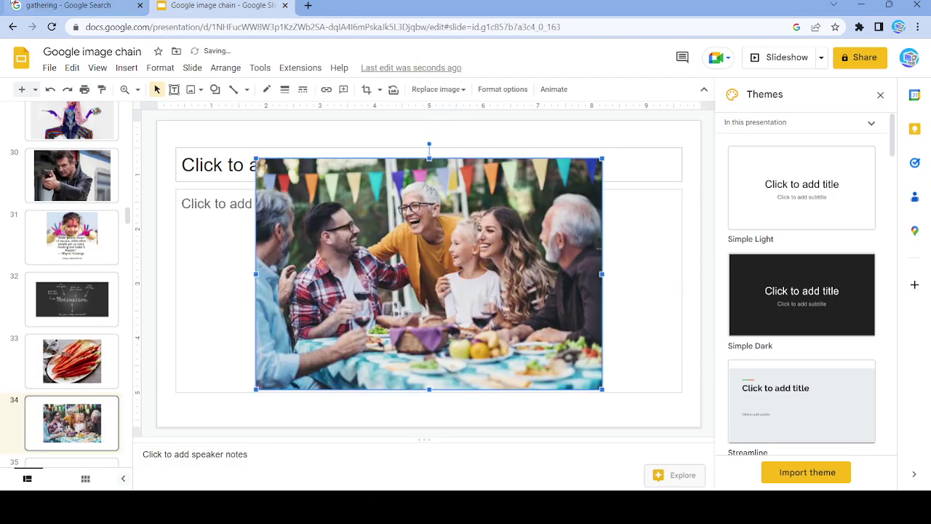
Step: Return to Google Images and search for "Stock" from the family gathering picture's title
scroll(60, 260, down, 4)
click(66, 6)
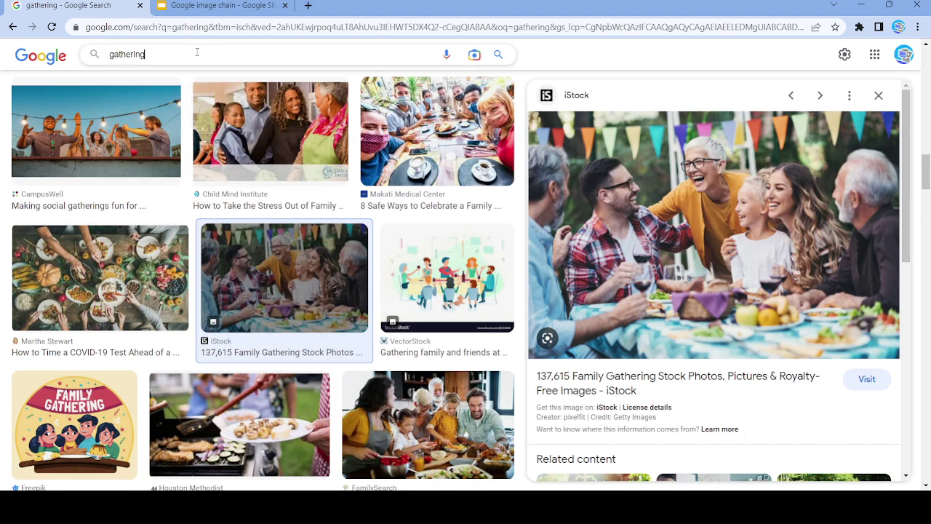
click(87, 54)
key(BackSpace)
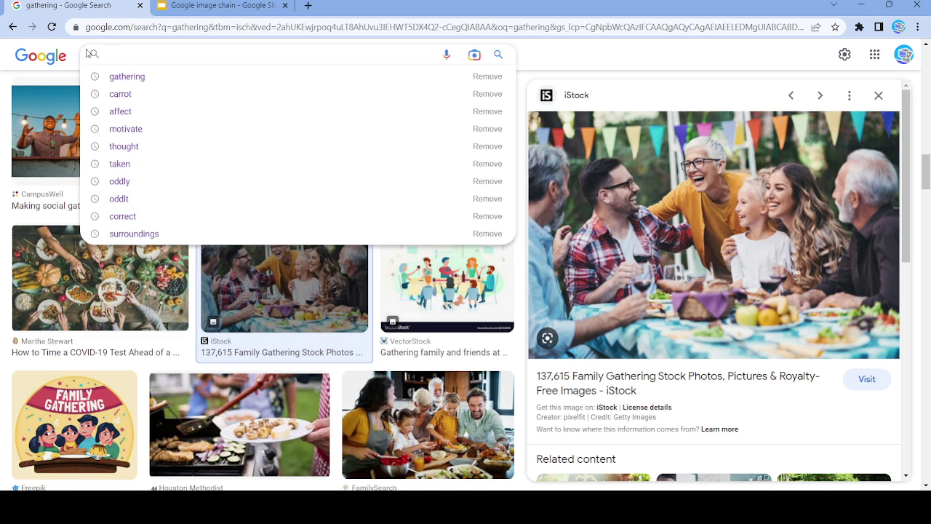
text(Sic)
key(BackSpace)
key(BackSpace)
text(tock)
key(Return)
Step: Copy the CNBC picture of traders on the stock exchange floor and paste it onto slide 35 in Google Slides
scroll(457, 250, down, 3)
scroll(457, 249, down, 8)
scroll(457, 250, up, 4)
click(505, 249)
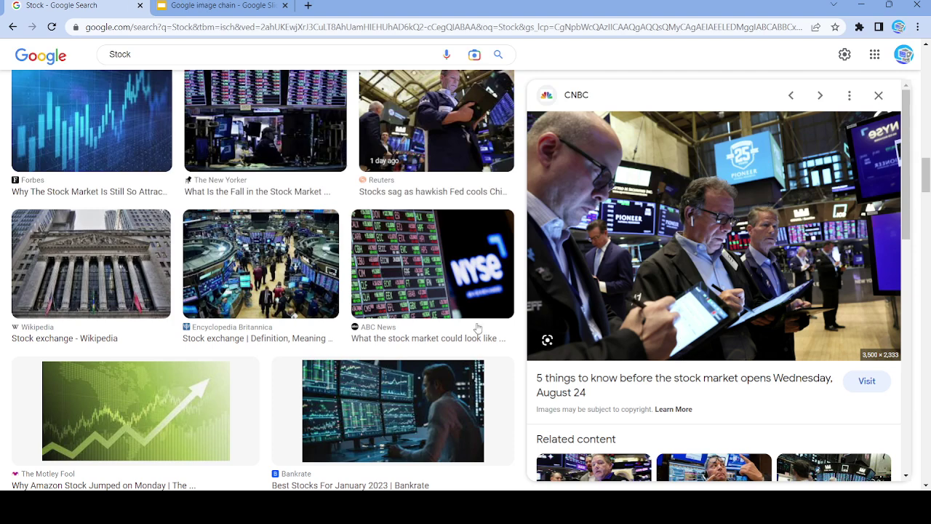
key(ctrl+Tab)
click(95, 239)
click(297, 251)
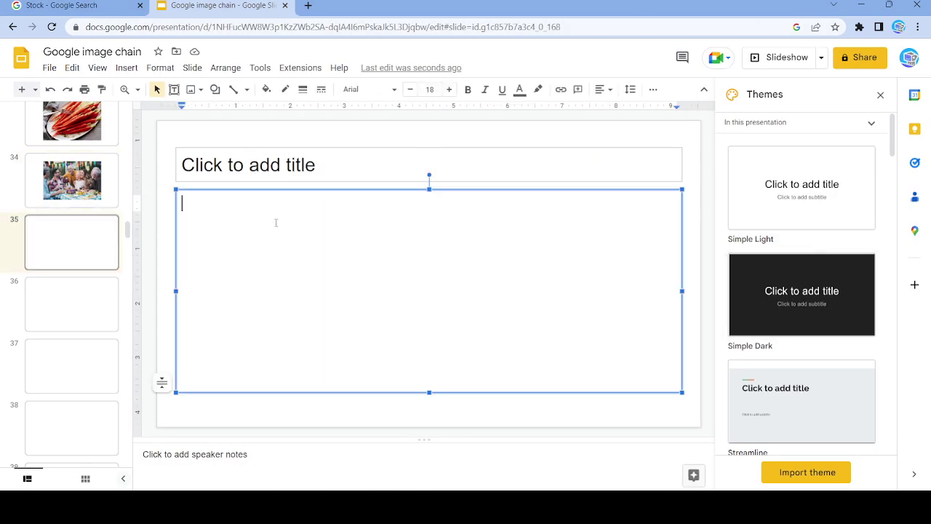
key(ctrl+v)
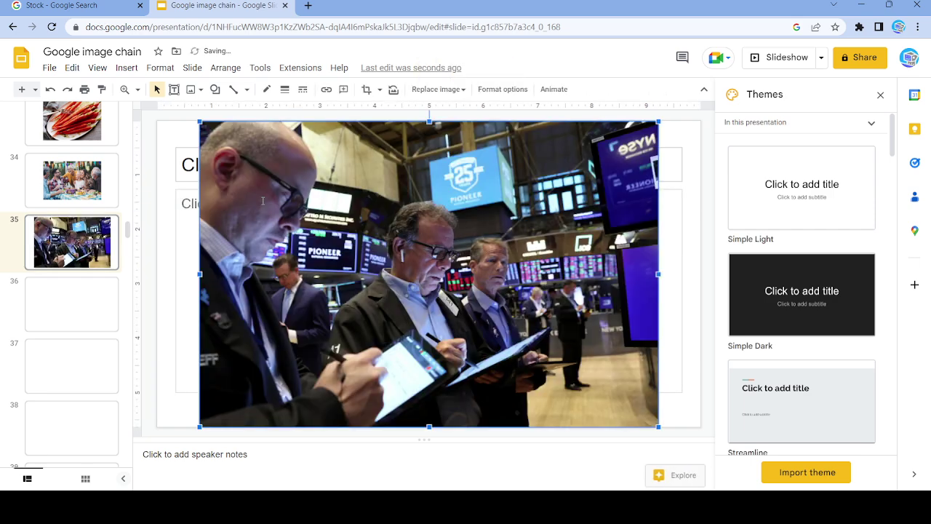
Step: Return to Google Images, search for "market" from the CNBC picture's title and browse the images
click(62, 6)
click(241, 55)
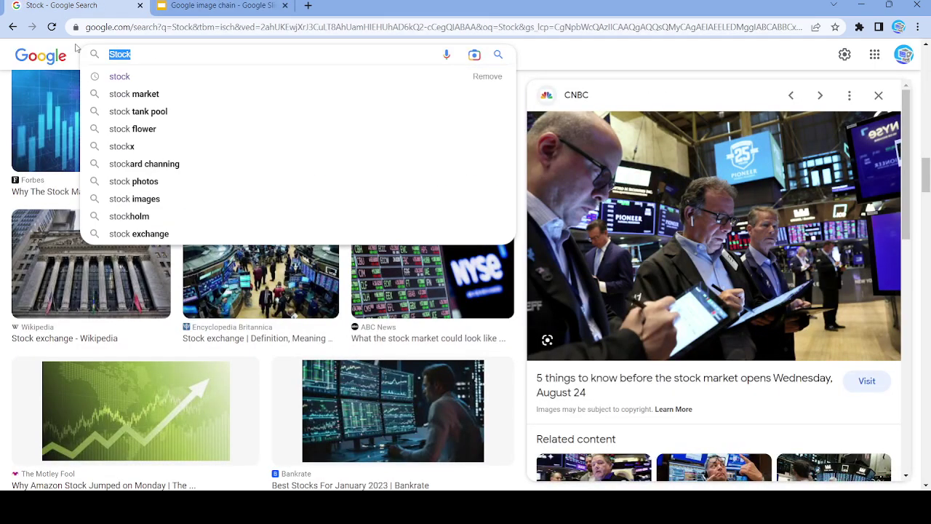
text(market)
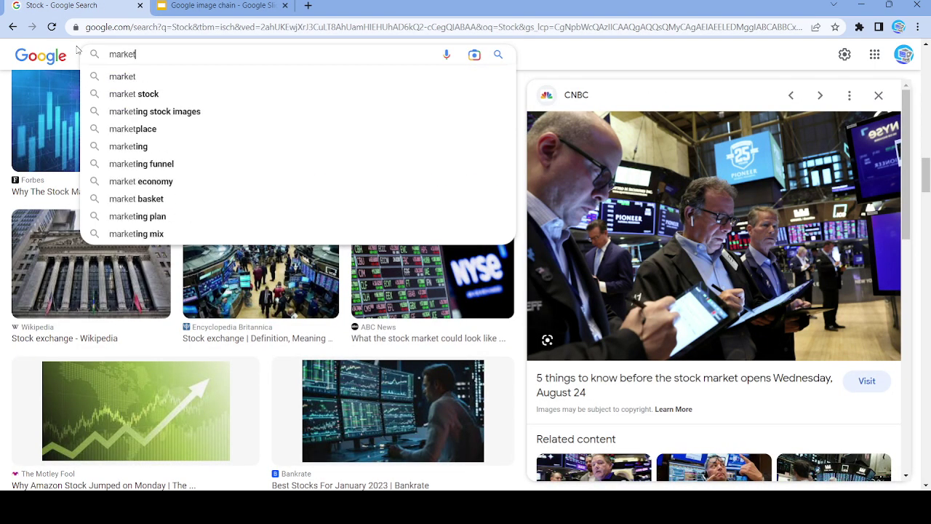
key(Return)
scroll(333, 240, down, 10)
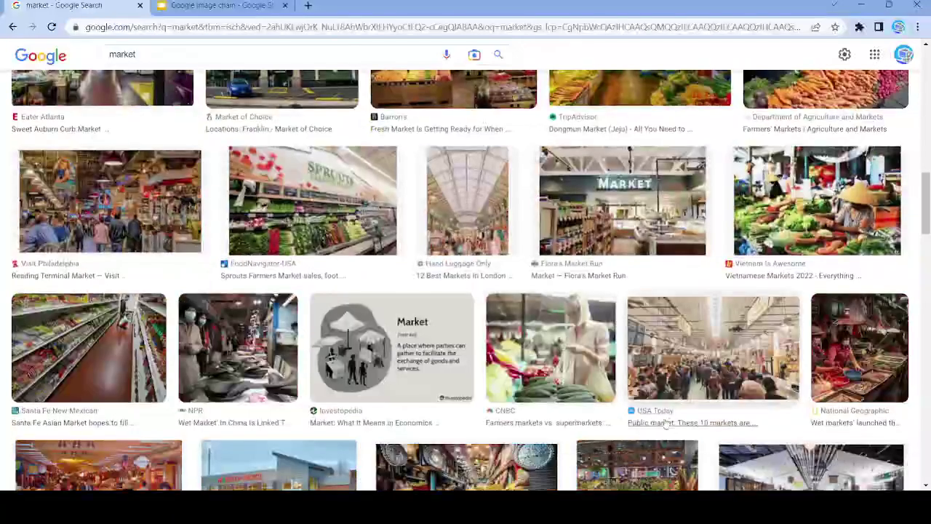
Step: Copy the FoodNavigator-USA picture of the Sprouts Farmers Market produce aisle and paste it onto slide 36 in Google Slides
click(333, 240)
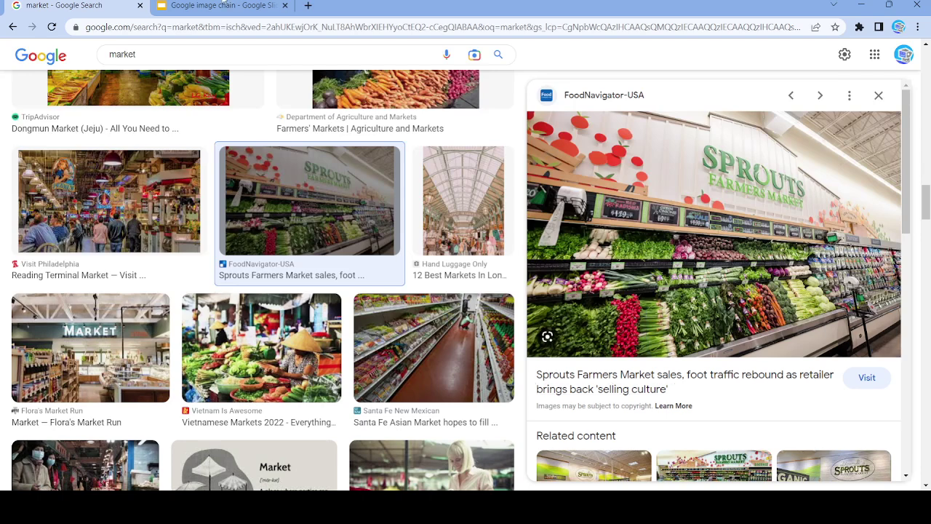
click(218, 5)
click(87, 312)
click(224, 228)
key(ctrl+v)
Step: Return to Google Images, search for "traffic" from the Sprouts picture's title and browse the images
click(43, 4)
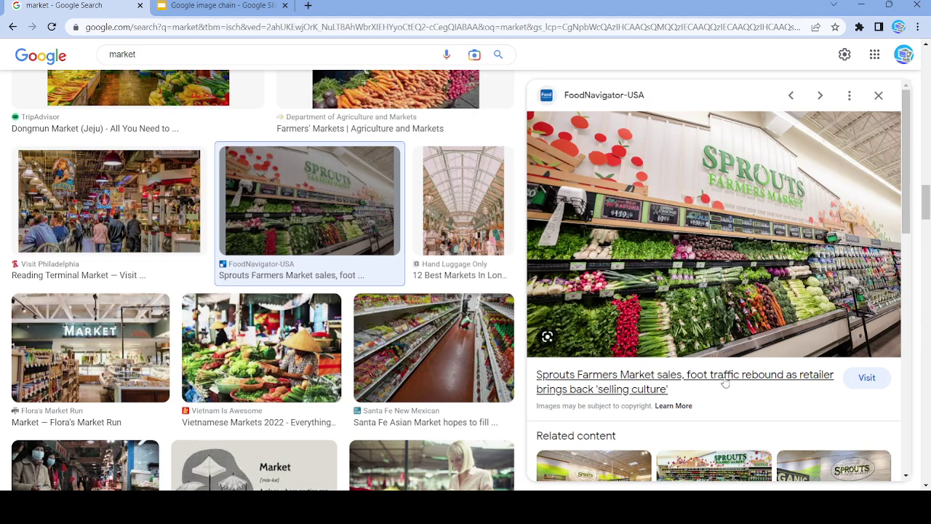
double_click(151, 53)
text(traffic)
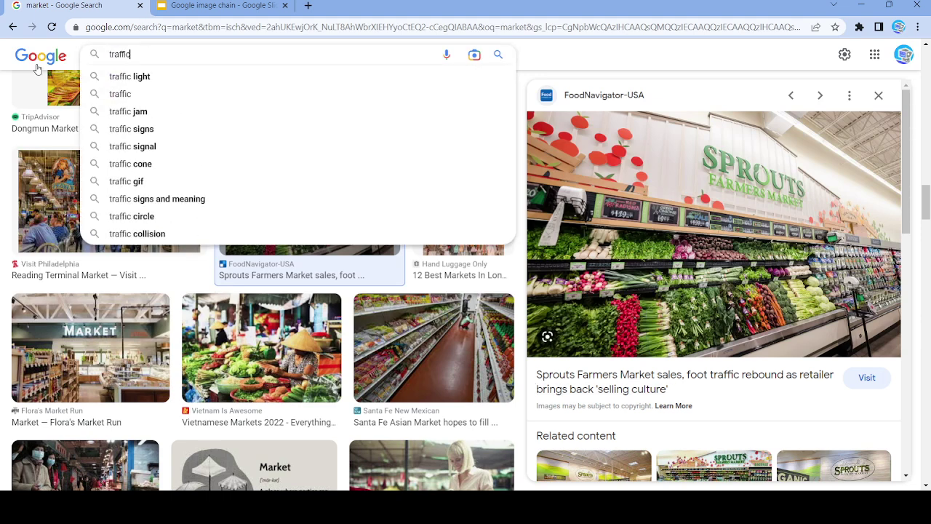
key(Return)
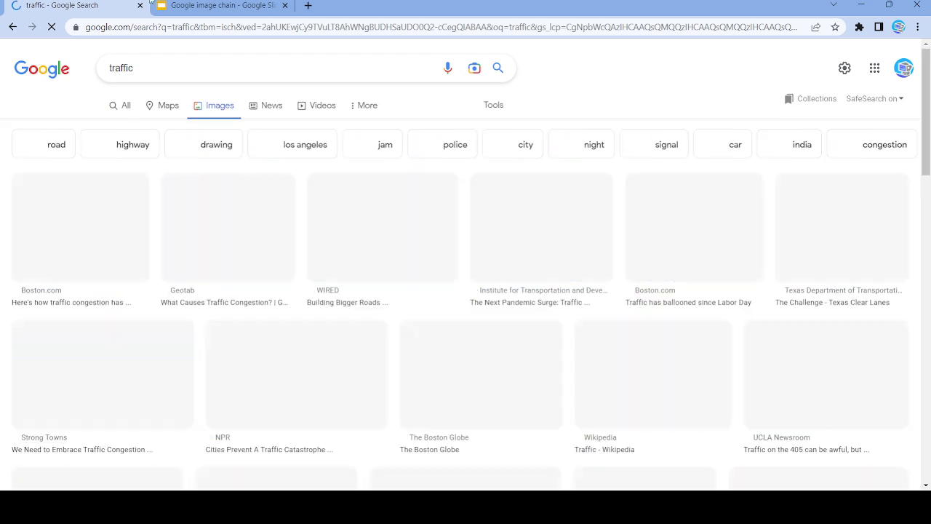
scroll(668, 342, down, 5)
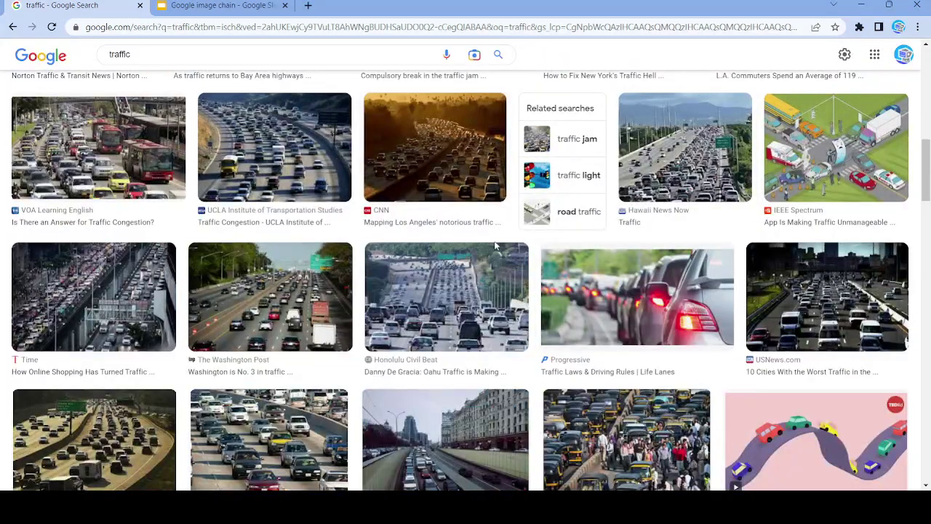
scroll(376, 190, down, 3)
Step: Copy the Wikipedia traffic congestion picture and paste it onto slide 37 in Google Slides
click(464, 266)
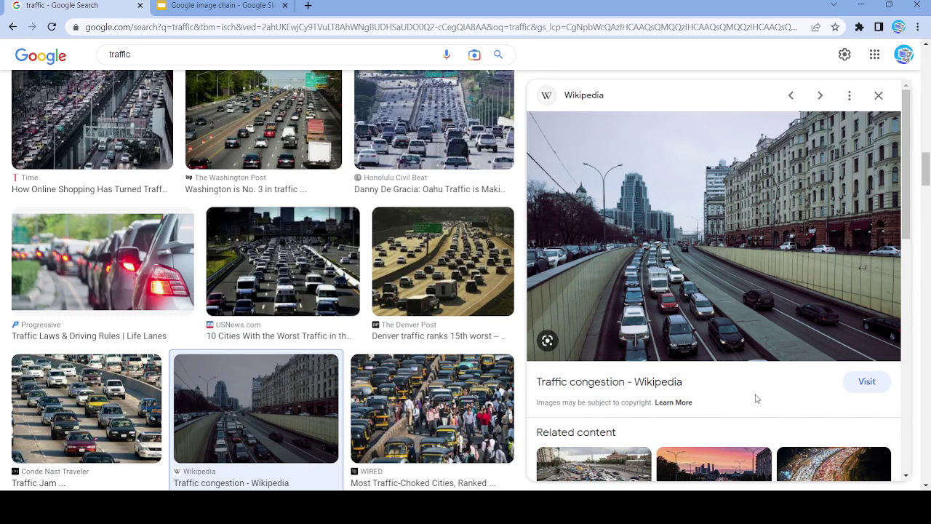
key(ctrl+Tab)
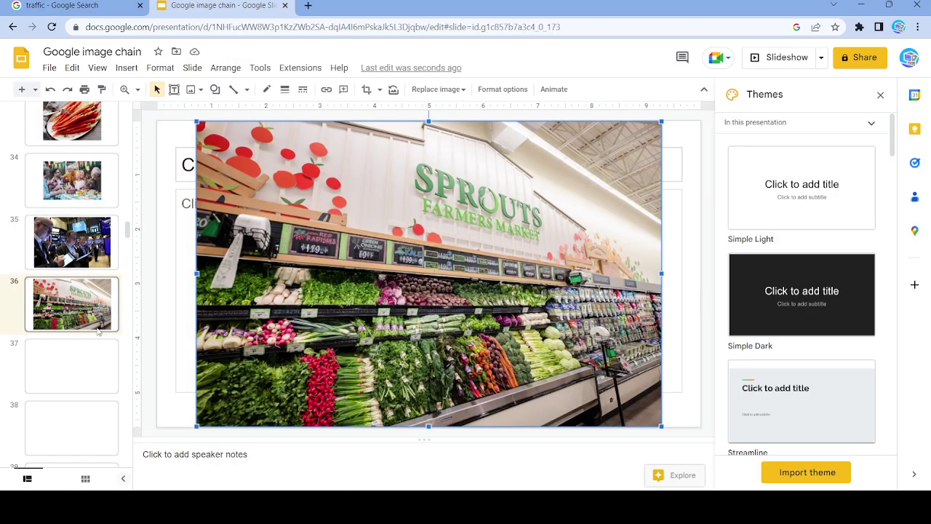
click(98, 356)
click(280, 221)
key(ctrl+v)
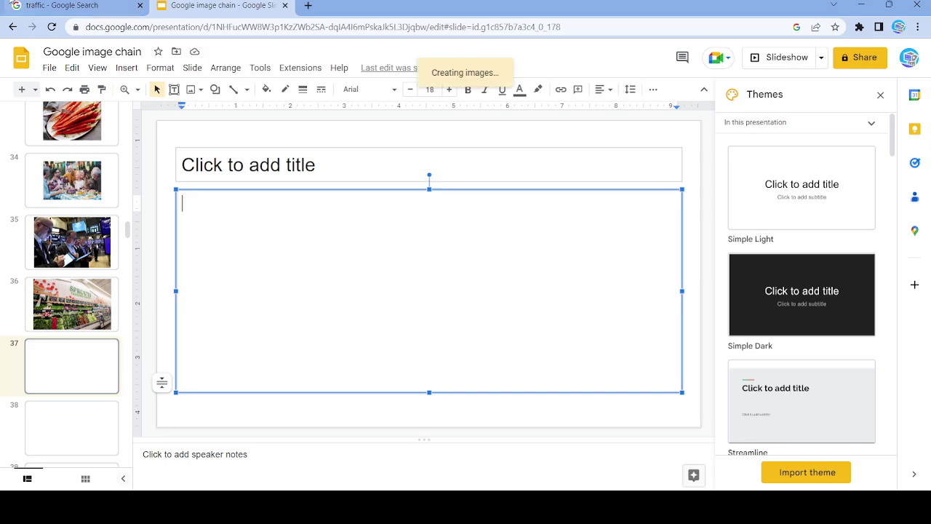
Step: Return to Google Images, search for "congestion" from the Wikipedia picture's title and browse the images
key(ctrl+Tab)
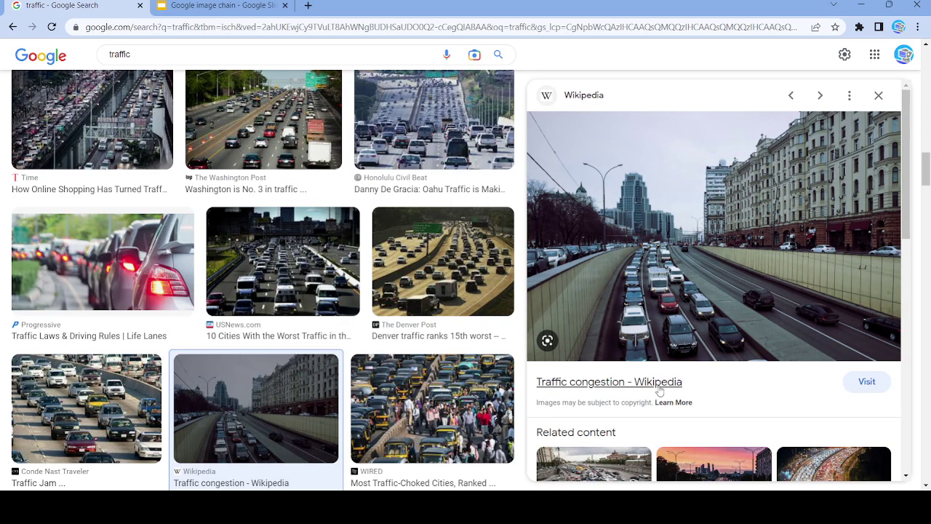
double_click(119, 54)
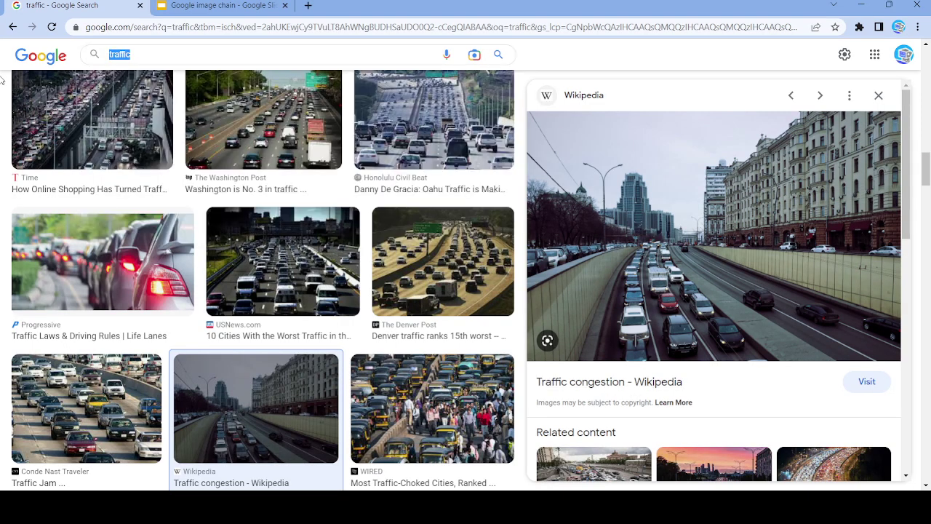
text(congestion)
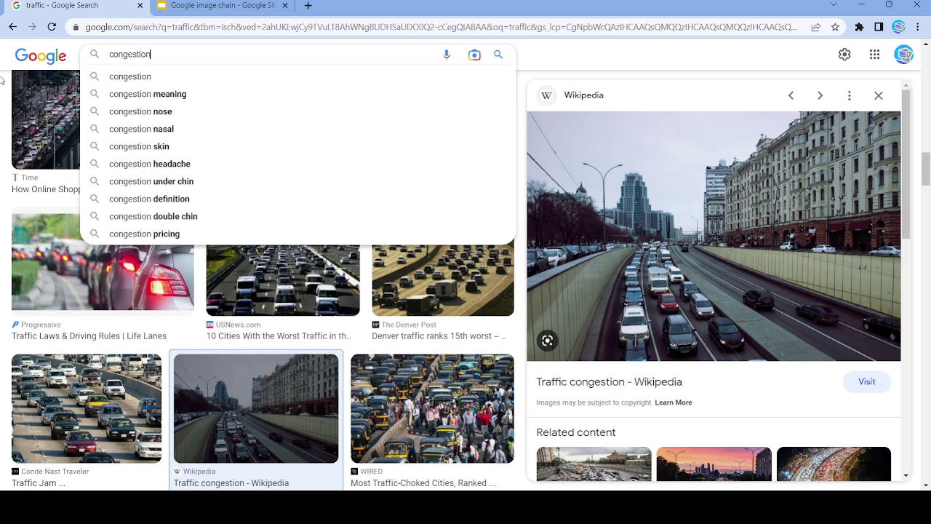
key(Return)
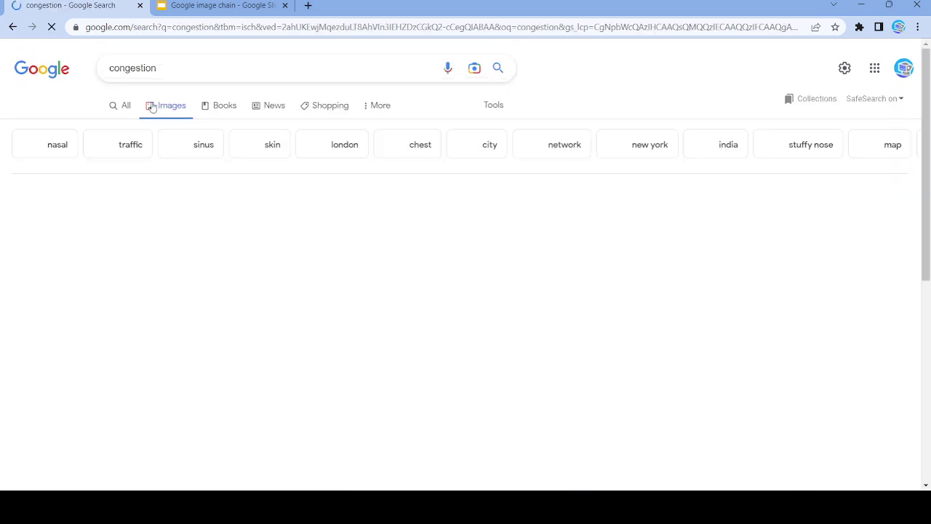
scroll(317, 188, down, 6)
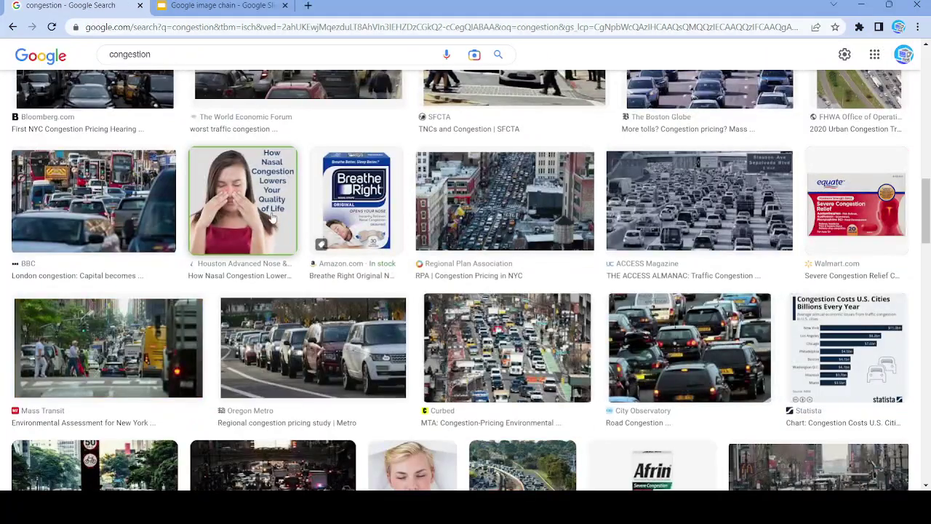
scroll(320, 196, down, 10)
Step: Preview the Equate and Alka-Seltzer sinus congestion pictures as candidates, closing each preview
click(400, 233)
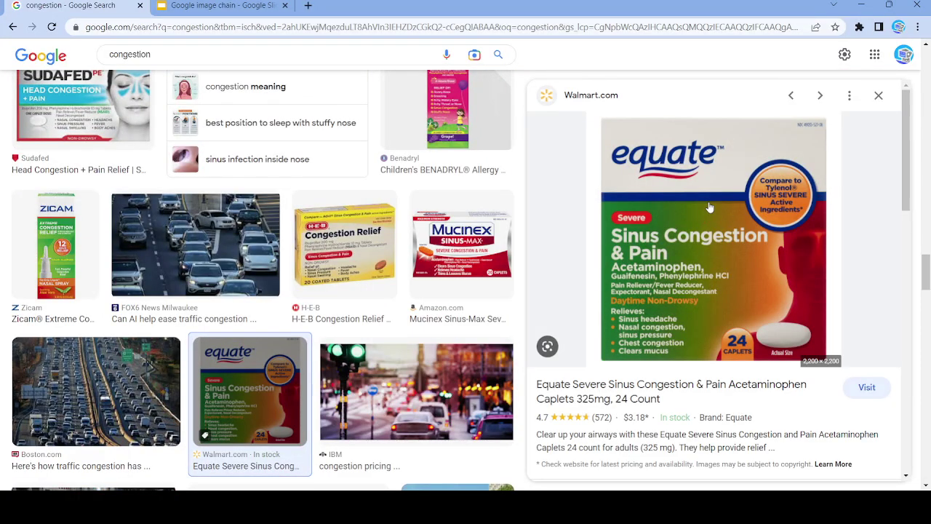
click(879, 95)
scroll(499, 264, down, 2)
click(487, 305)
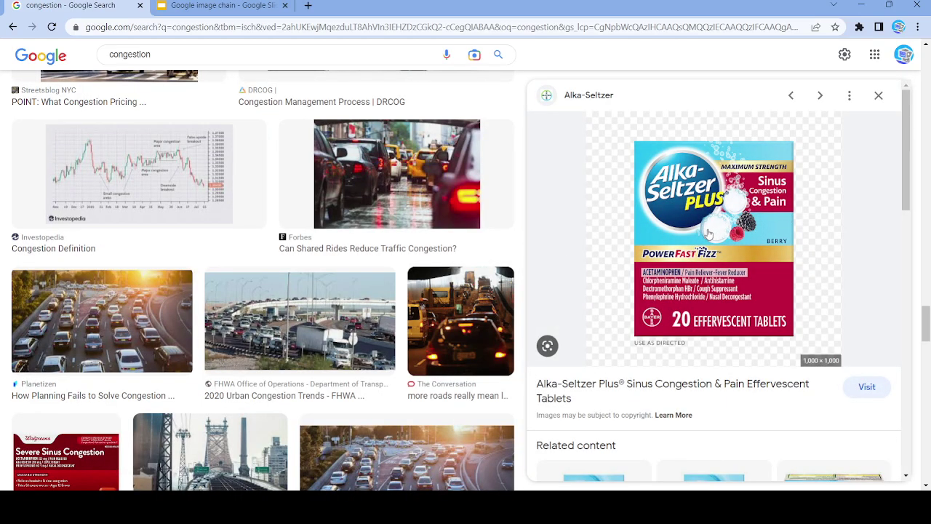
click(878, 95)
scroll(648, 294, down, 3)
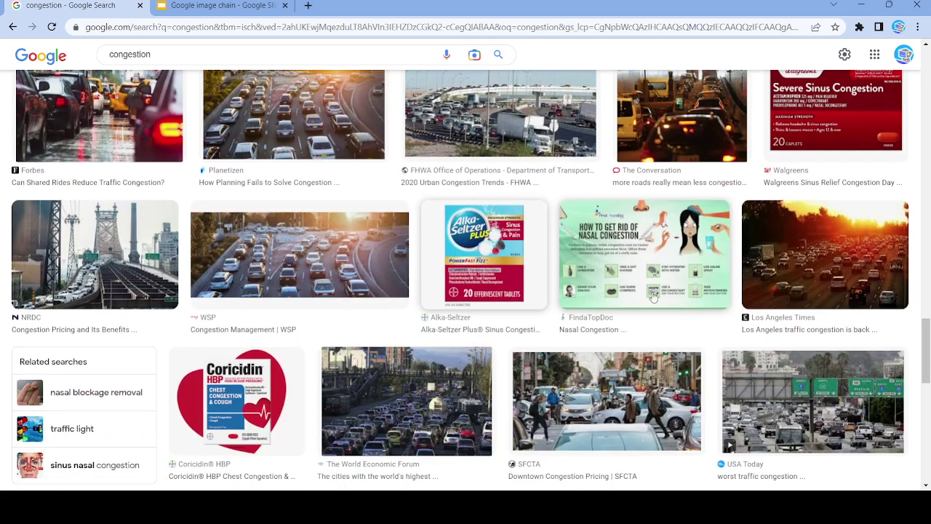
Step: Copy the FindaTopDoc infographic on getting rid of nasal congestion and paste it onto slide 38 in Google Slides
click(648, 293)
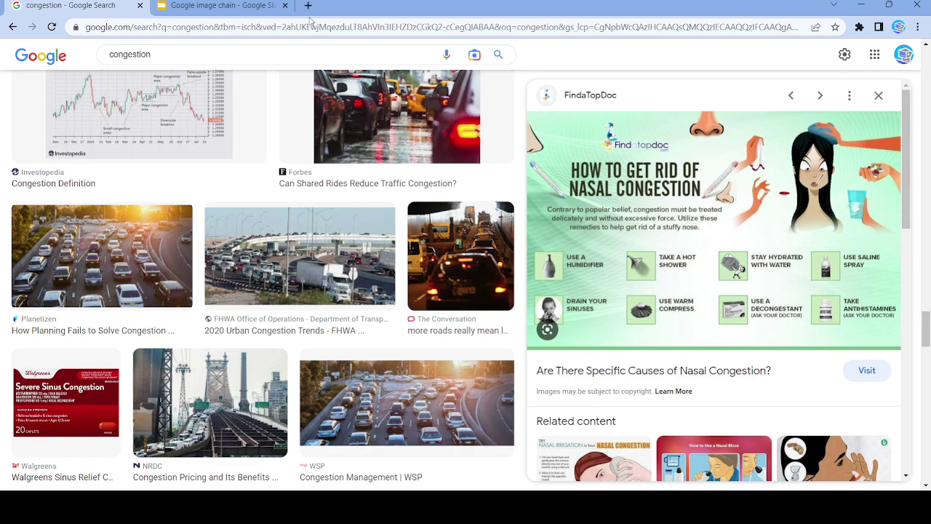
key(ctrl+Tab)
click(73, 422)
click(229, 233)
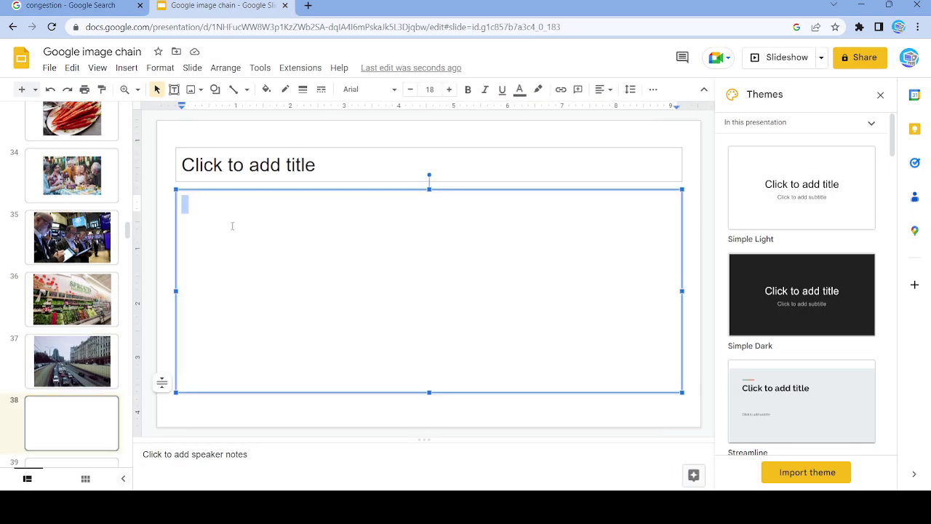
key(ctrl+v)
Step: Return to Google Images, search for "causes" from the nasal congestion picture's title and browse the images
click(29, 5)
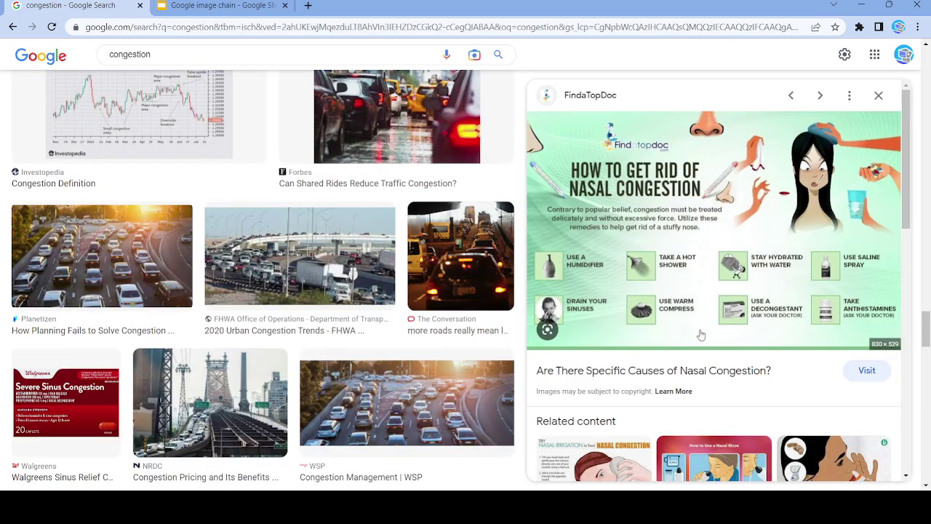
double_click(130, 54)
text(cause)
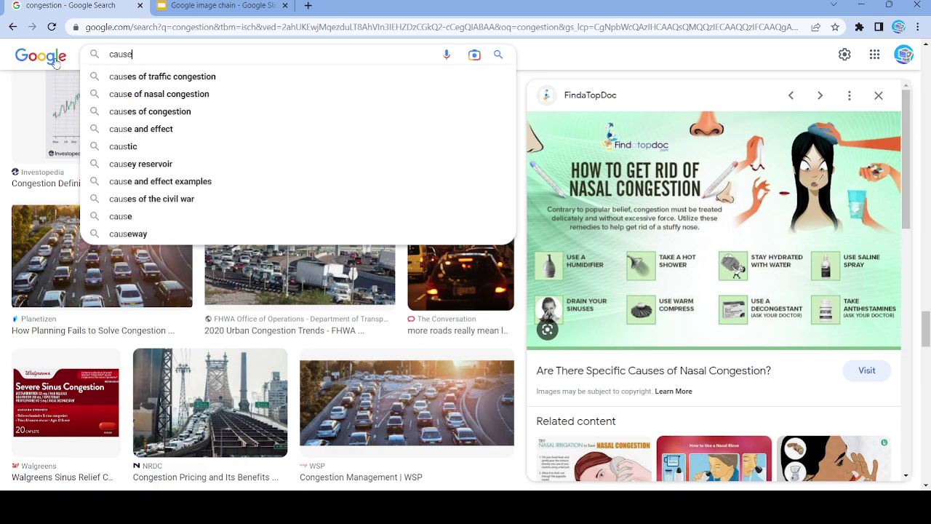
text(s)
key(Return)
scroll(652, 319, down, 8)
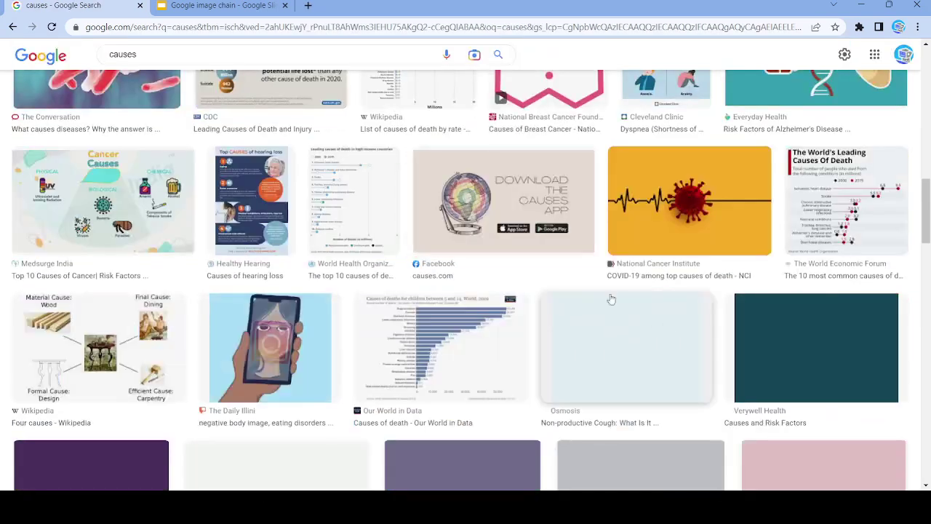
Step: Preview the causes.com and National Breast Cancer Foundation pictures as candidates, closing each preview
click(502, 200)
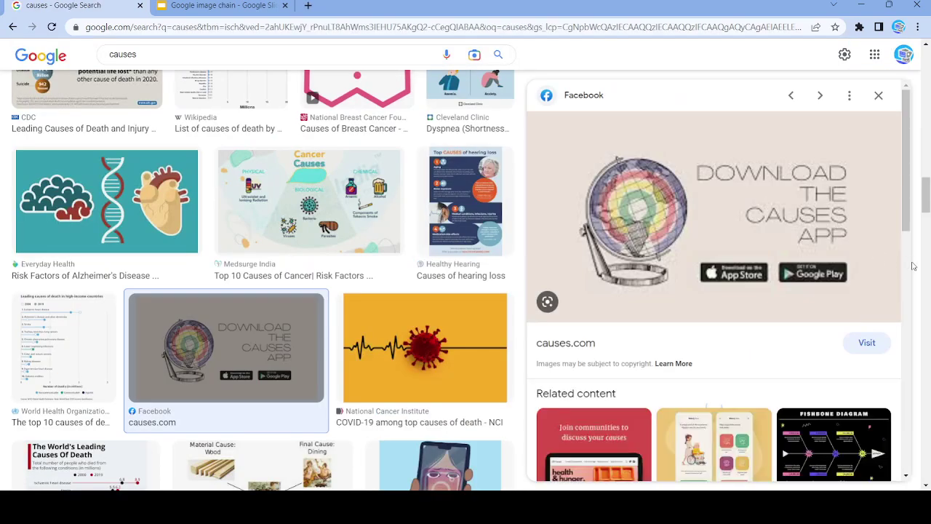
click(879, 95)
click(558, 205)
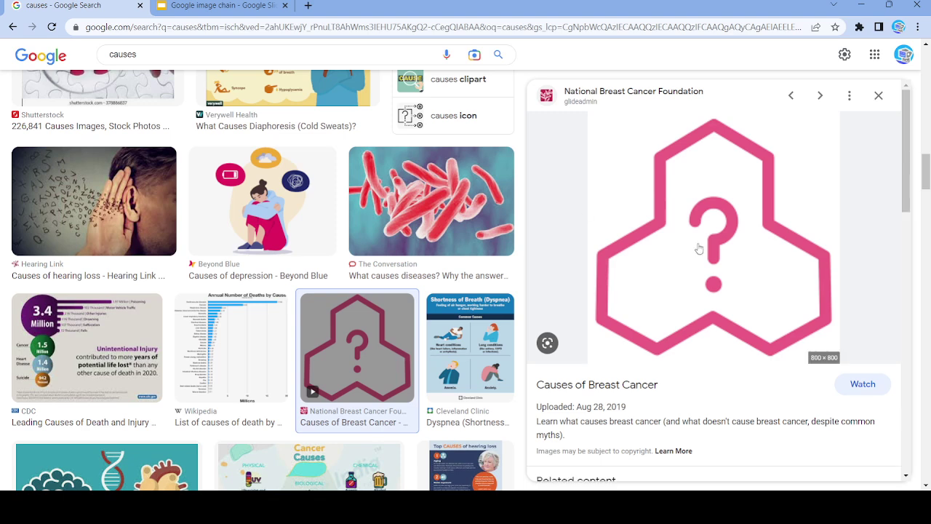
click(879, 95)
scroll(677, 258, down, 2)
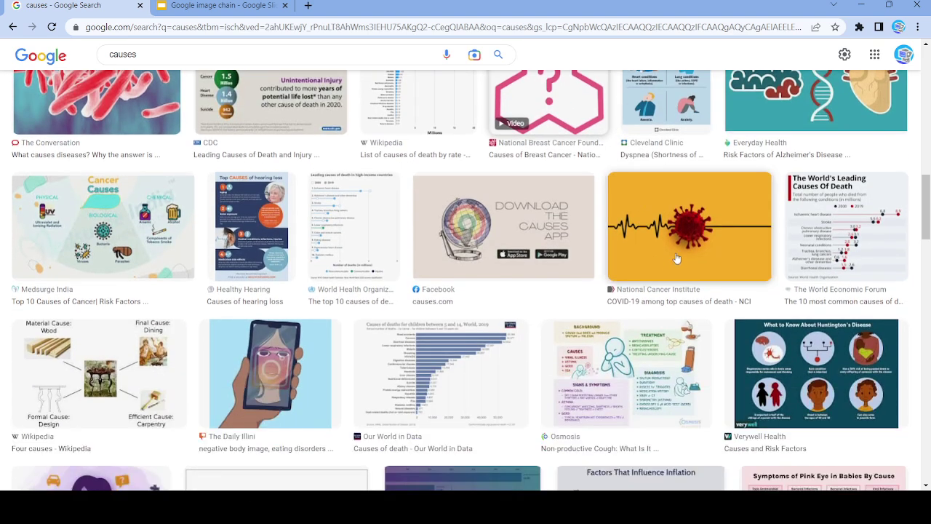
Step: Copy the Osmosis non-productive cough infographic and paste it onto slide 39 in Google Slides
click(626, 372)
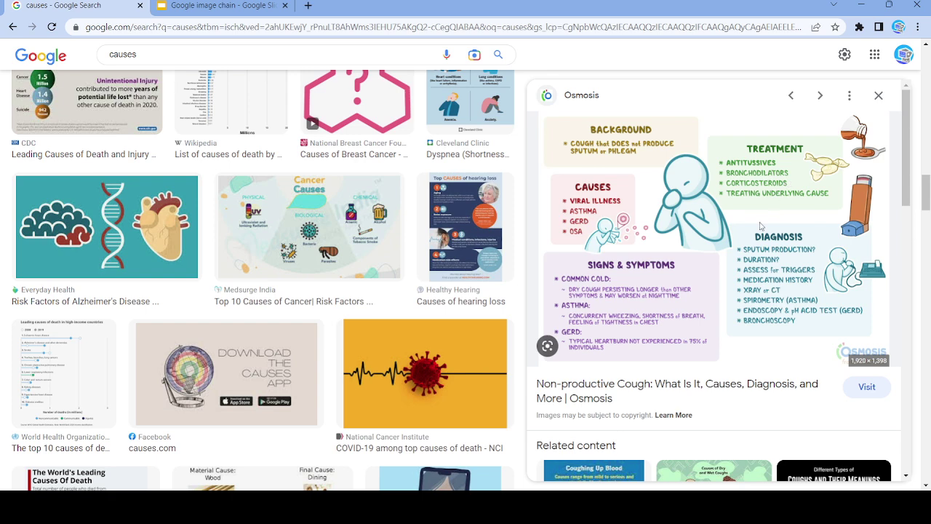
click(215, 5)
scroll(72, 286, down, 3)
click(71, 301)
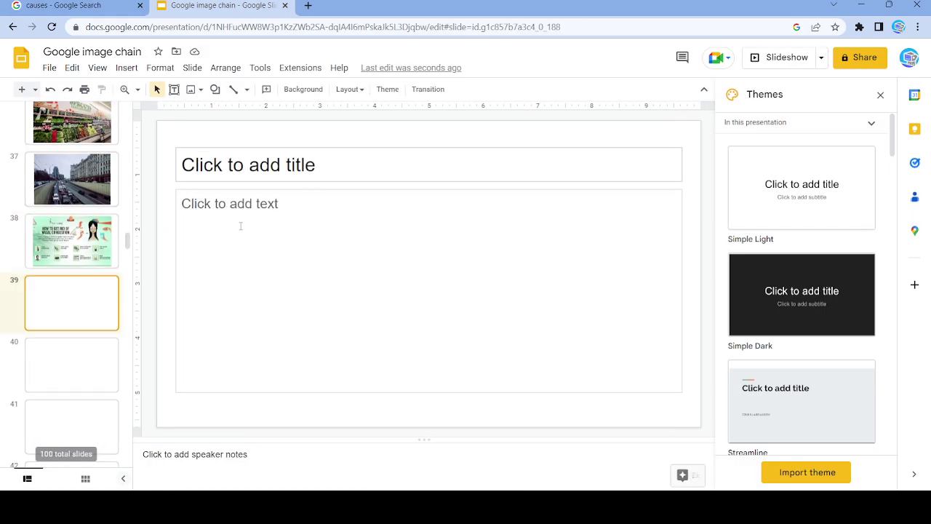
click(287, 210)
key(ctrl+v)
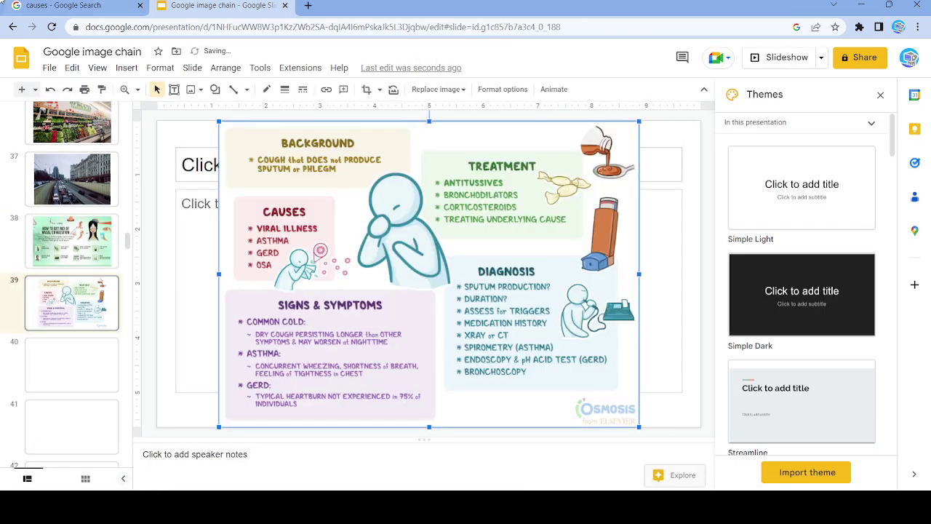
Step: Return to Google Images and search for "diagnosis" from the Osmosis picture's title
key(ctrl+shift+Tab)
click(220, 5)
key(ctrl+shift+Tab)
click(93, 62)
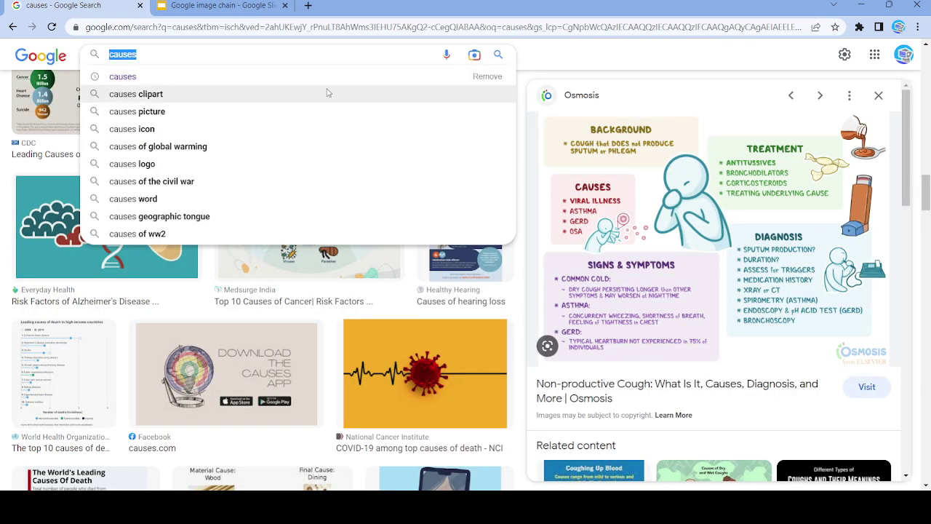
text(d)
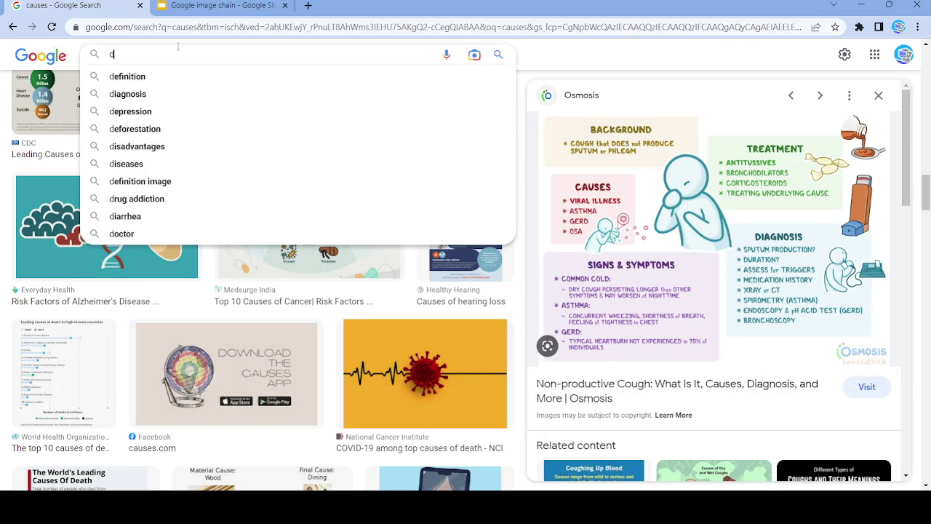
text(iagnosis)
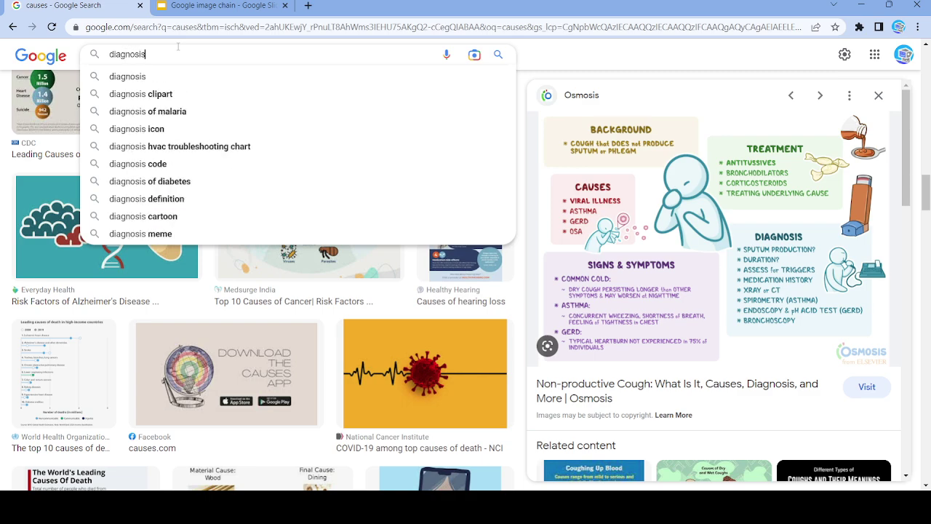
key(Return)
Step: Browse the diagnosis images and preview the Autoimmune Encephalitis Alliance picture as a candidate, closing its preview
scroll(596, 311, down, 5)
scroll(597, 311, up, 4)
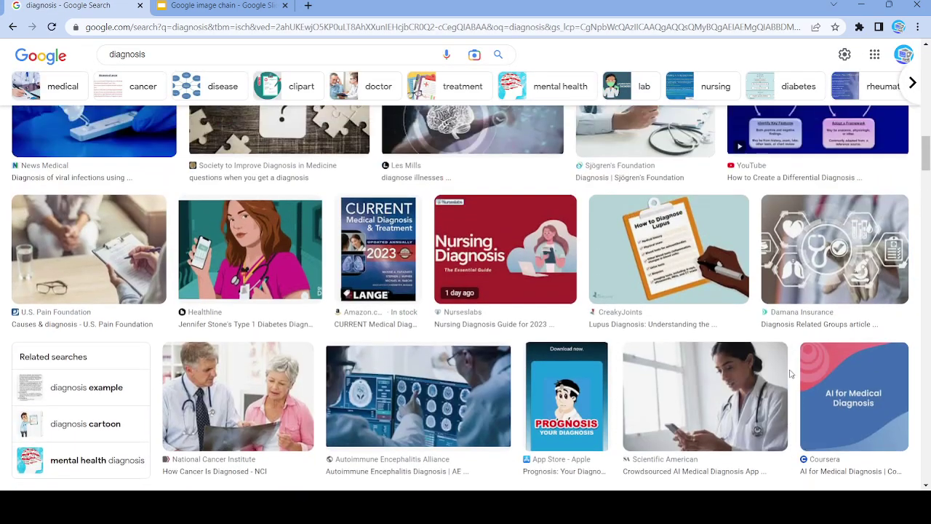
scroll(460, 373, down, 2)
click(459, 373)
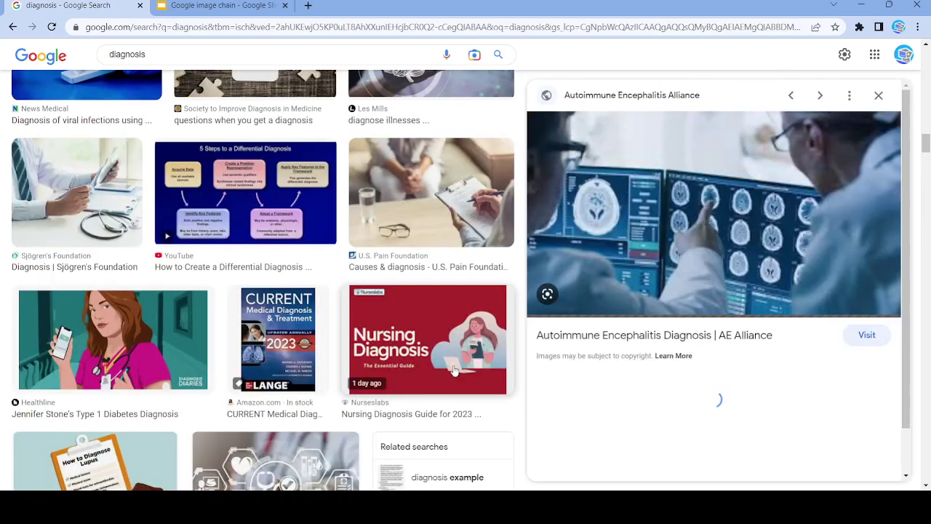
click(895, 99)
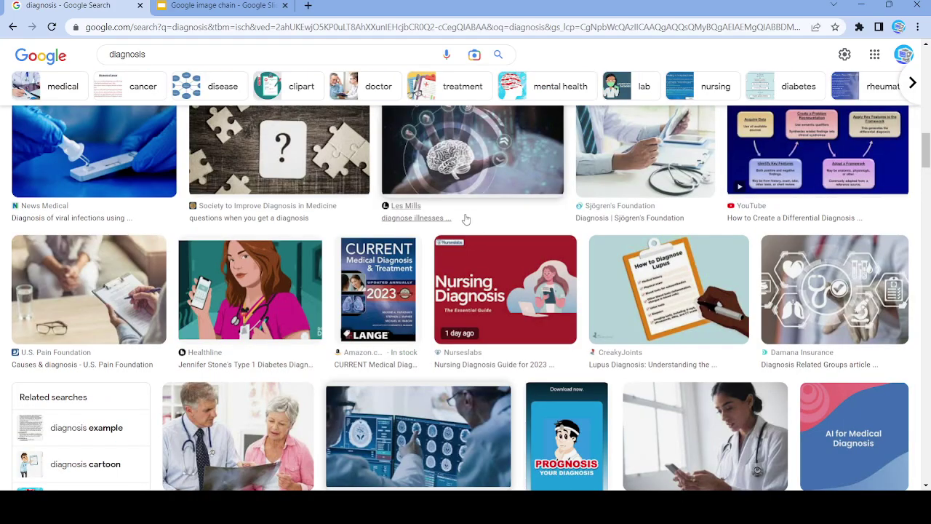
Step: Copy the Healthline Type 1 Diabetes Diagnosis illustration and paste it onto slide 40 in Google Slides
click(298, 293)
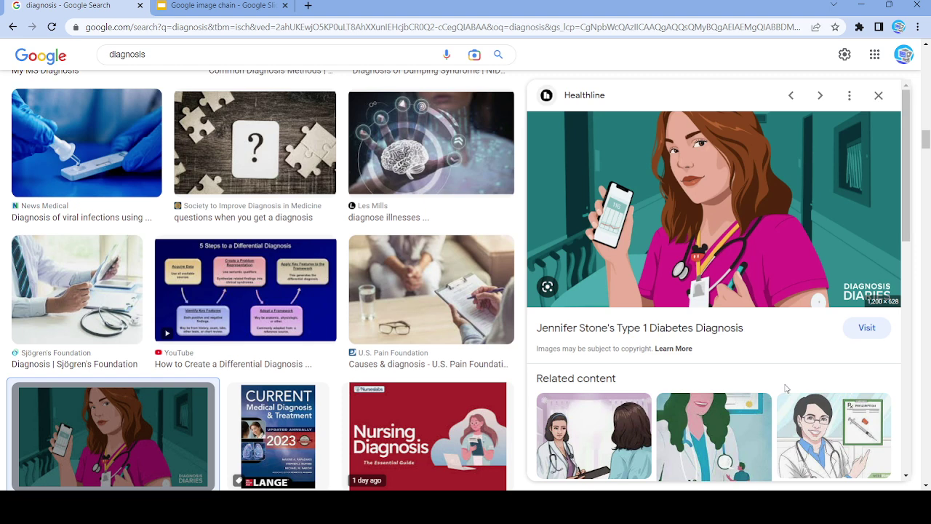
click(189, 6)
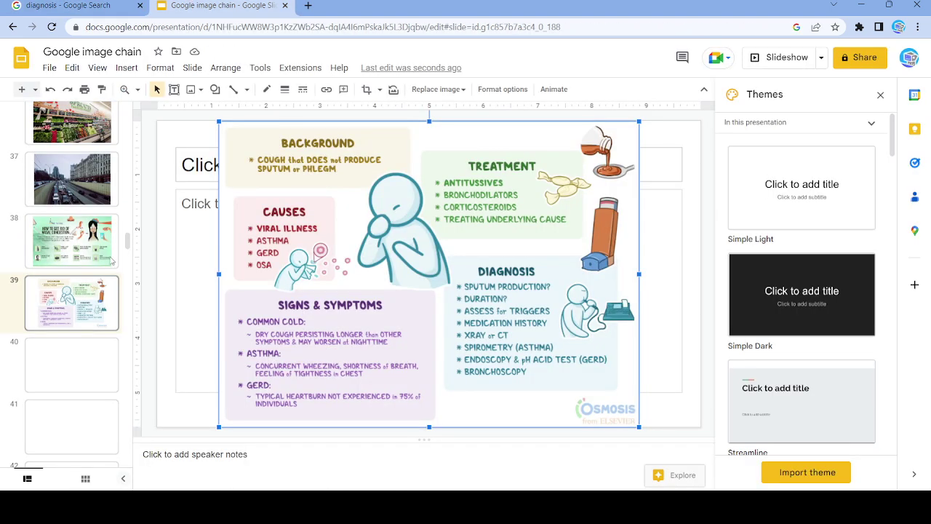
click(64, 375)
click(271, 216)
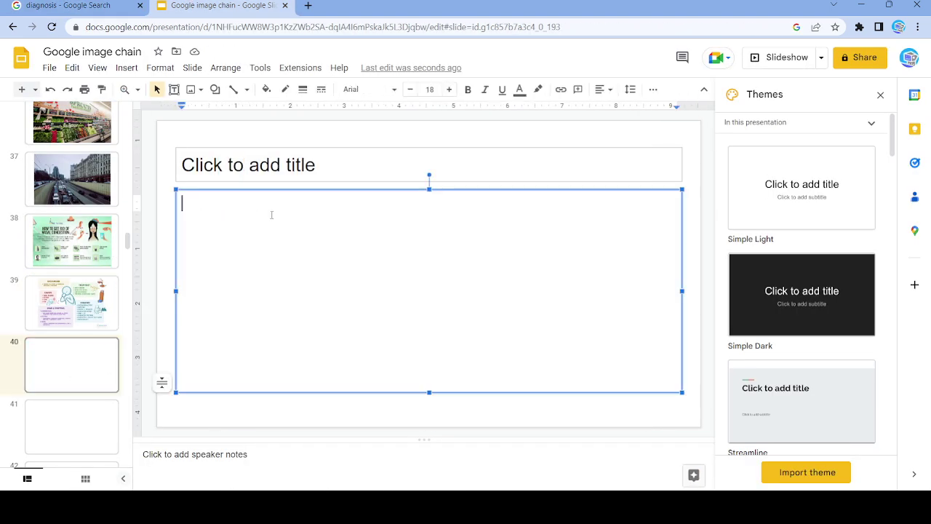
key(ctrl+v)
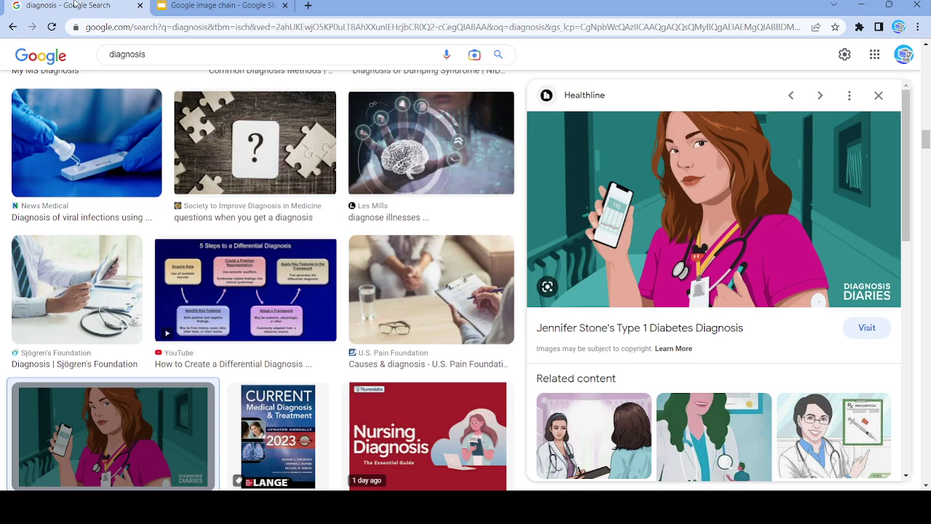
Step: Return to Google Images and search for "type" from the Healthline picture's title
click(134, 6)
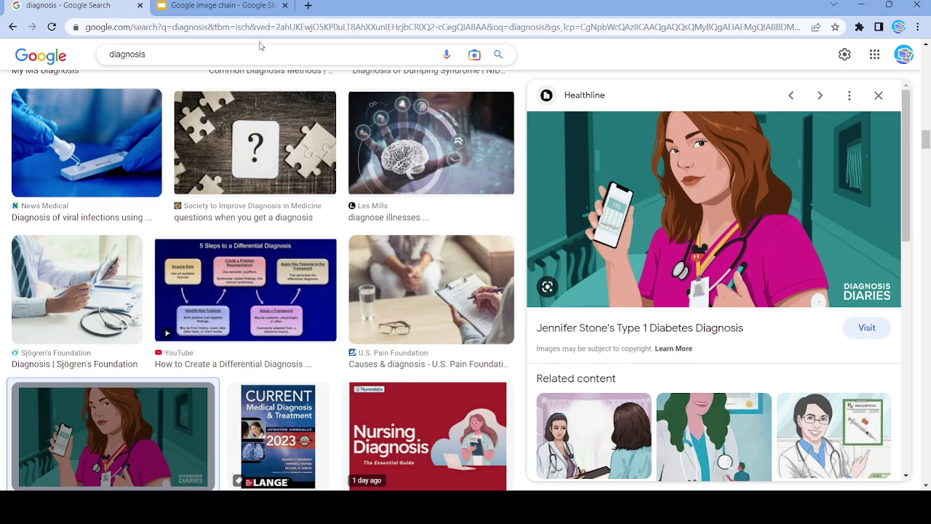
key(ctrl+a)
text(type)
key(Return)
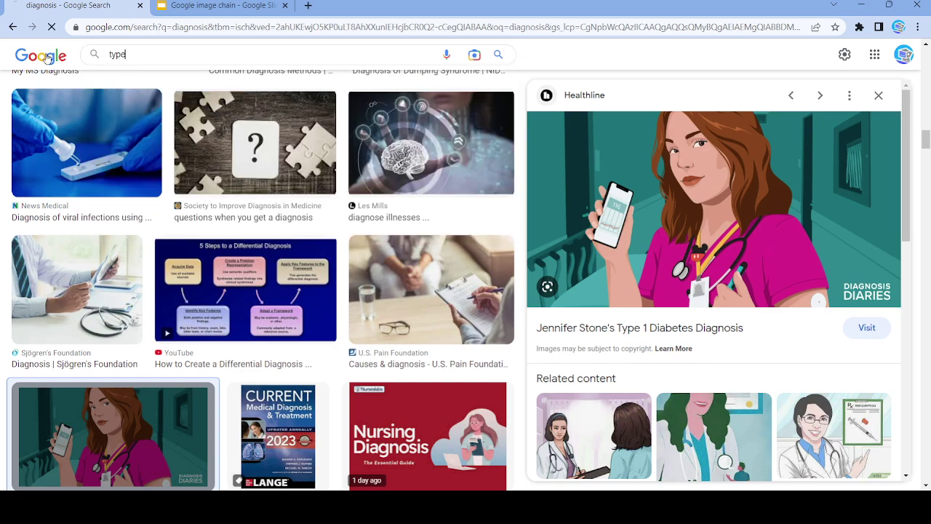
Step: Copy the keybr.com Typing Practice keyboard picture and paste it onto slide 41 in Google Slides
scroll(456, 303, down, 8)
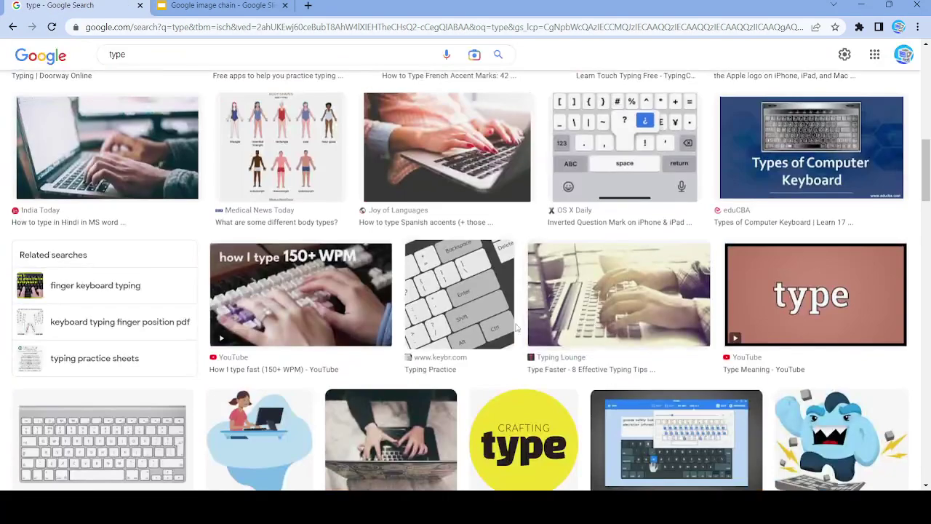
click(456, 294)
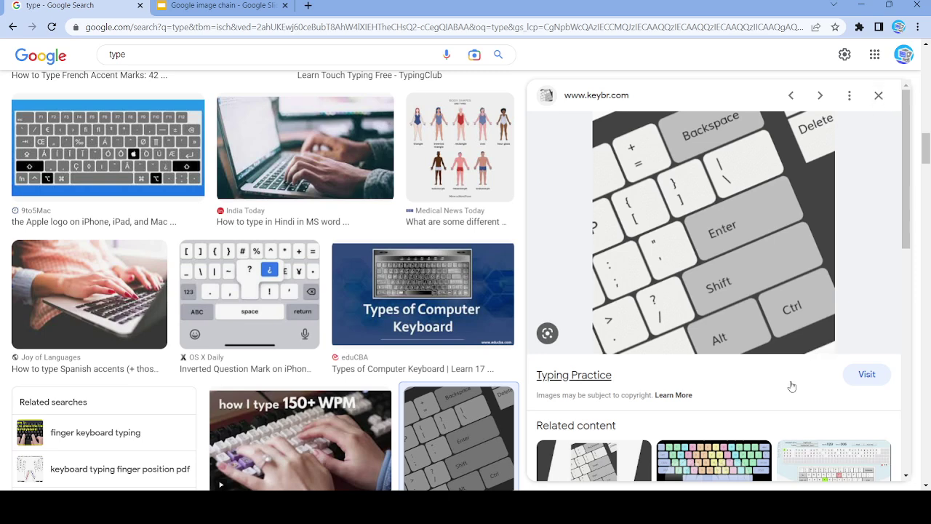
key(ctrl+Tab)
key(ctrl+m)
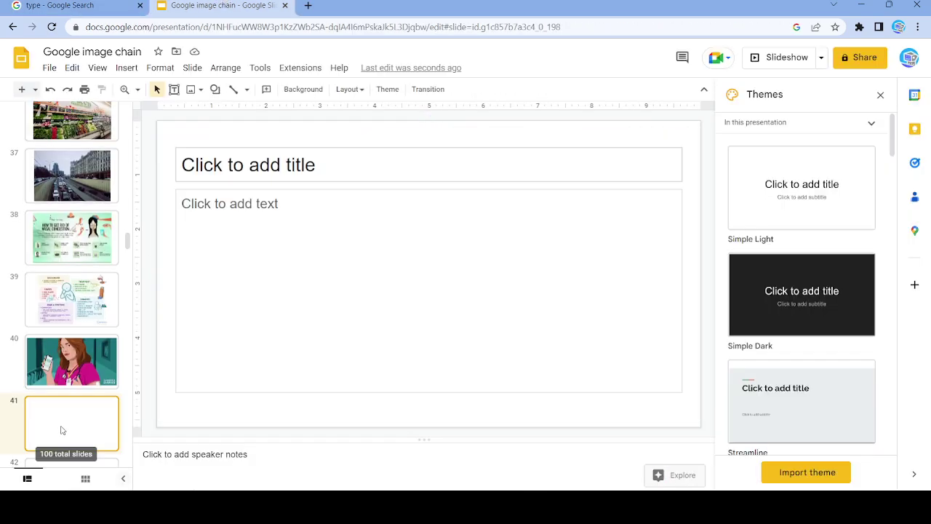
click(297, 244)
key(ctrl+v)
Step: Return to Google Images and search for "practice" from the keybr.com picture's title
key(ctrl+Tab)
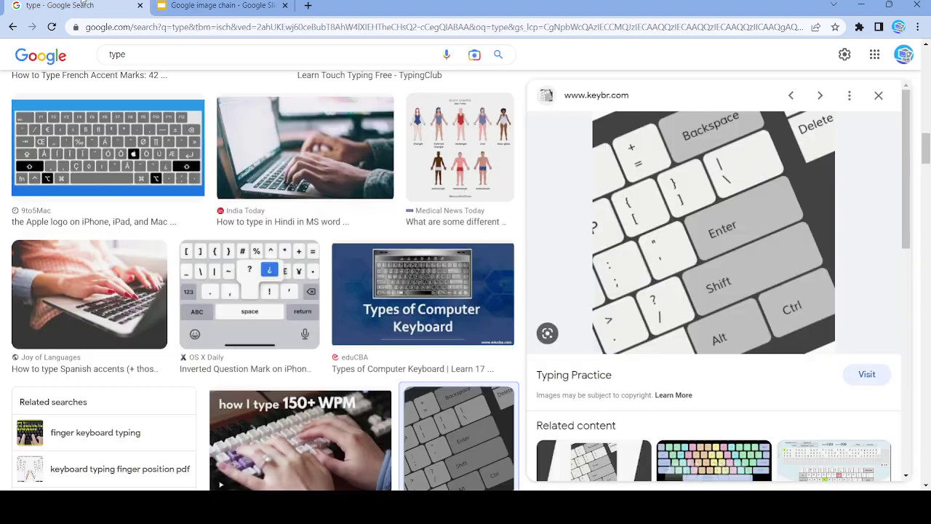
double_click(117, 55)
text(pr)
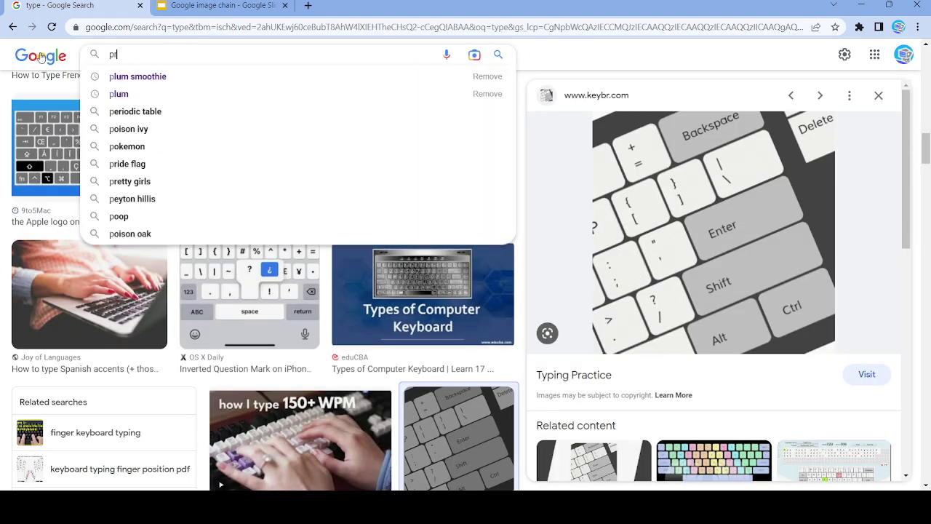
text(actice)
key(Return)
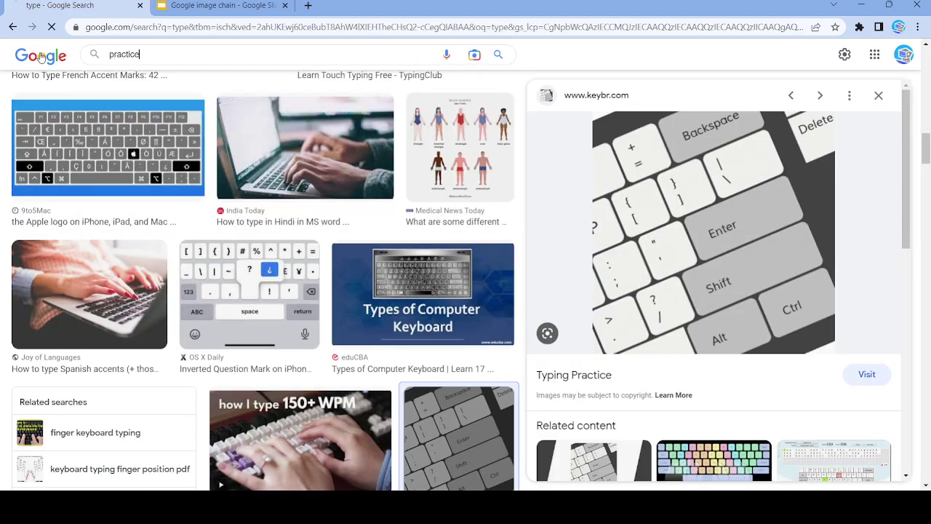
Step: Copy the yellow practice quote picture from Google Sites and paste it onto slide 42 in Google Slides
scroll(611, 412, down, 10)
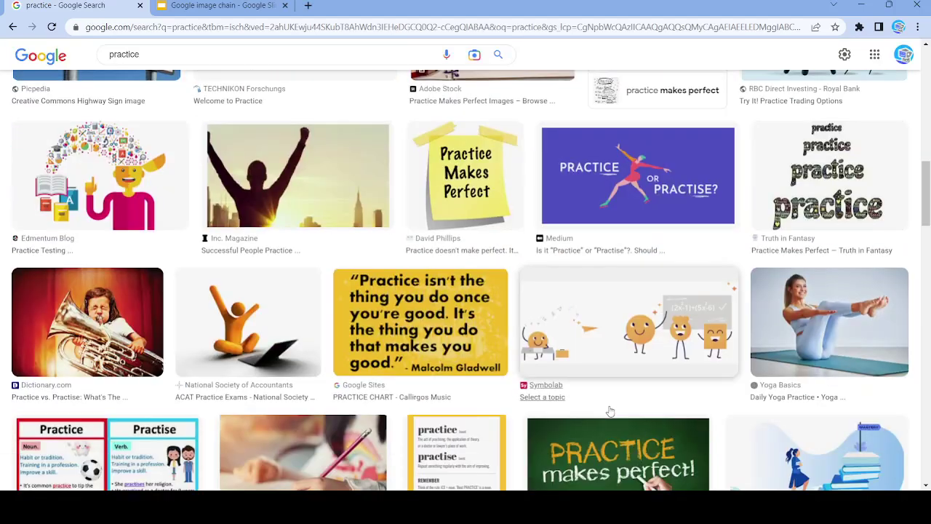
click(424, 344)
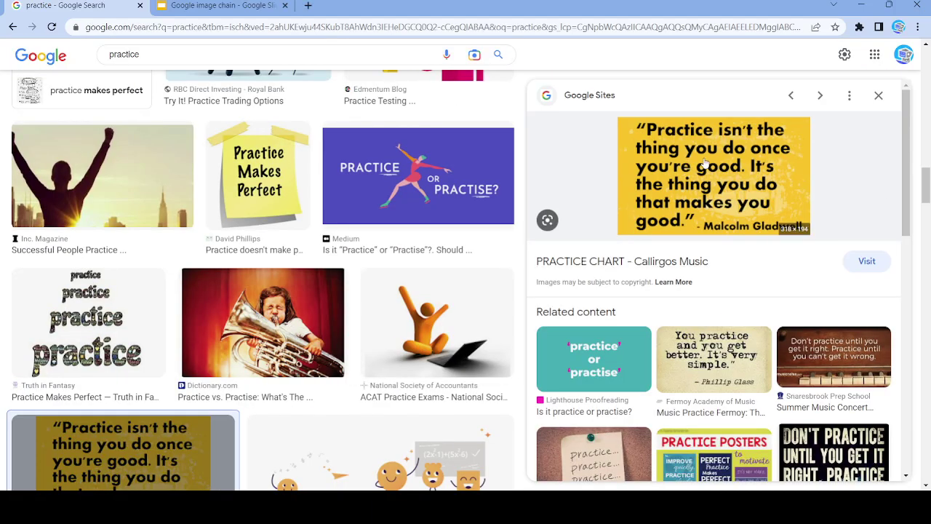
click(222, 6)
scroll(73, 306, down, 3)
click(81, 310)
click(303, 220)
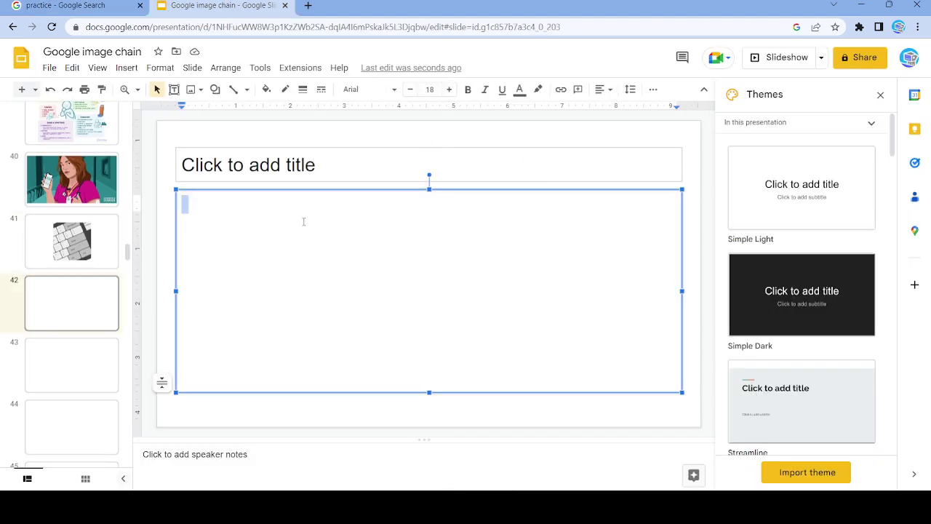
key(ctrl+v)
Step: Return to Google Images and search for "chart" from the practice quote picture's title
click(99, 5)
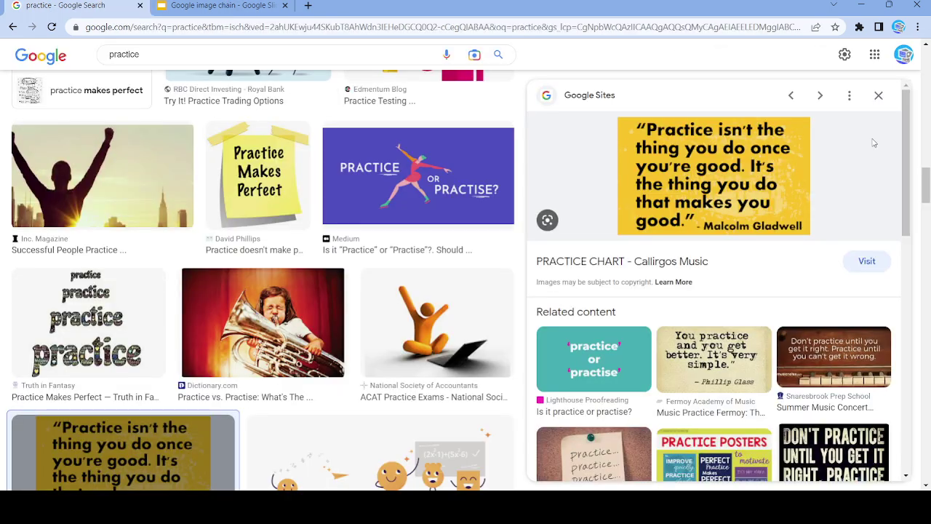
triple_click(219, 55)
text(chart)
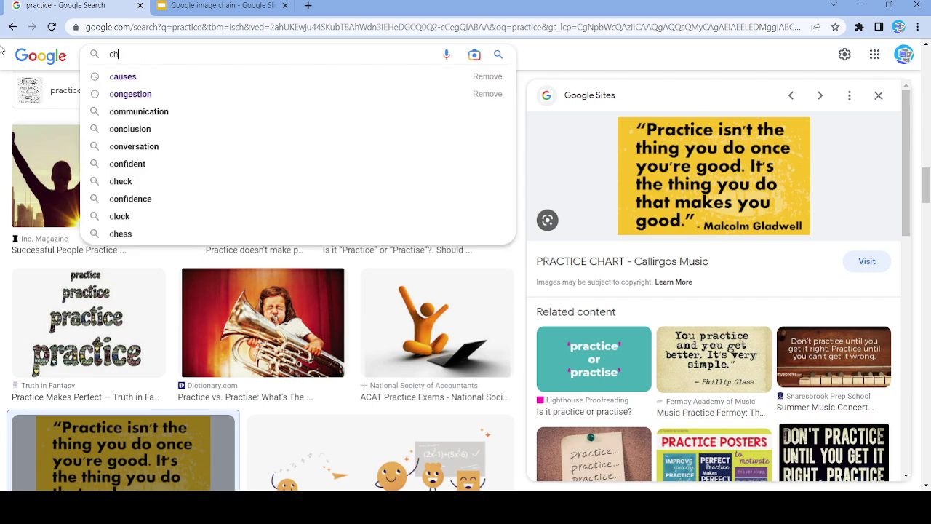
key(Return)
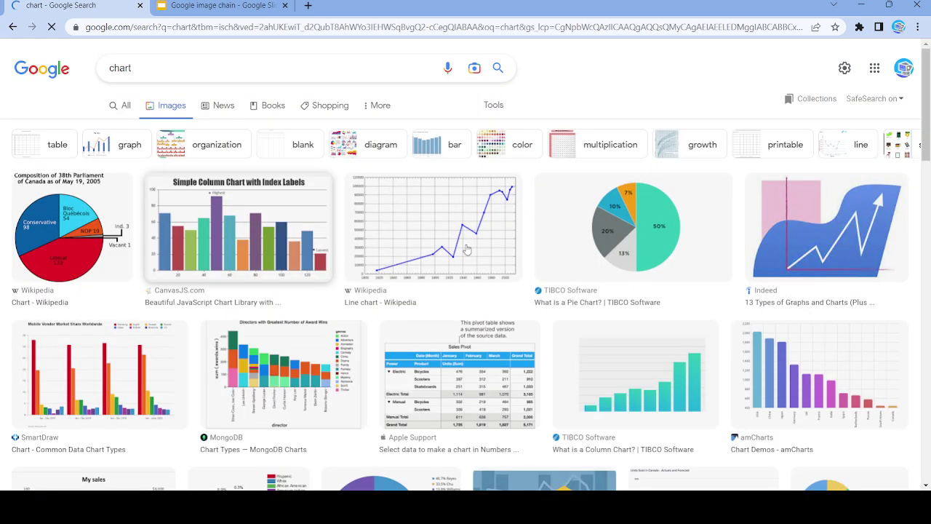
Step: Copy the Chartio grouped bar chart and paste it onto slide 43 in Google Slides
scroll(493, 258, down, 6)
scroll(574, 300, up, 2)
scroll(575, 300, down, 4)
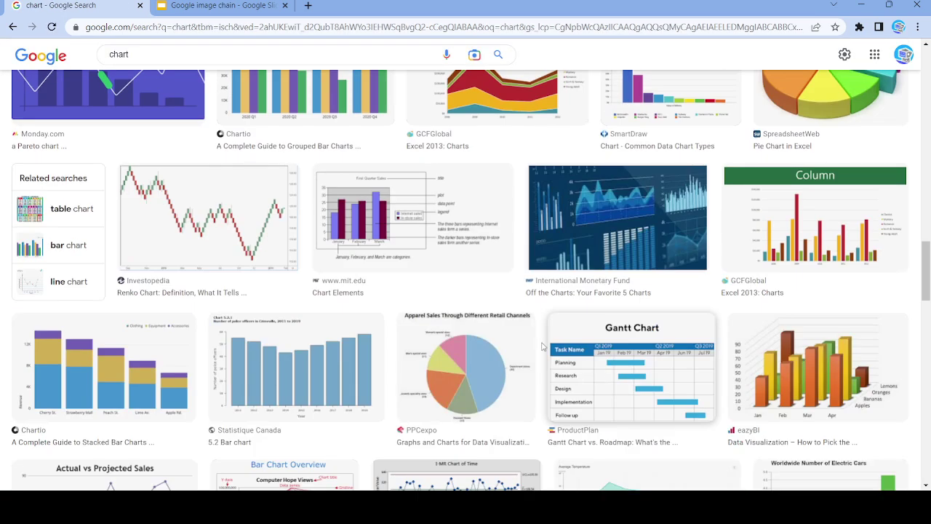
click(309, 106)
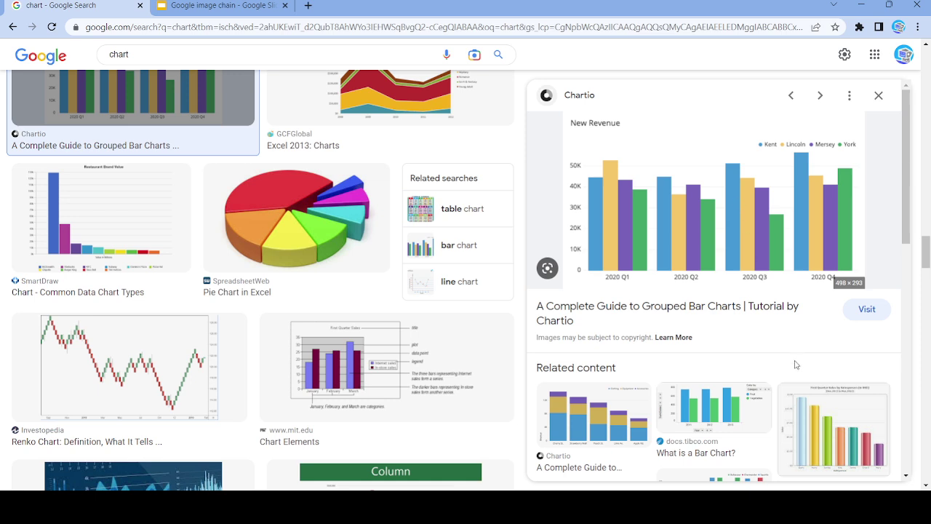
click(223, 6)
key(Down)
click(297, 213)
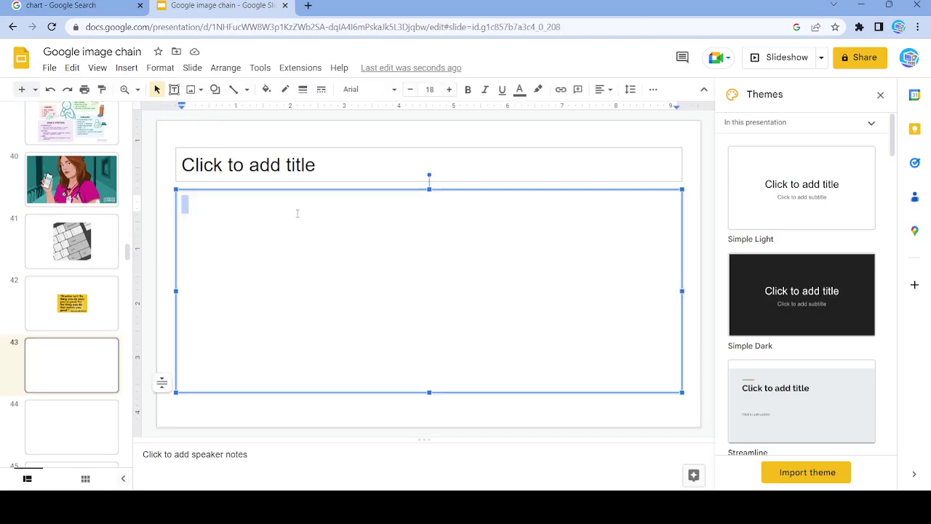
key(ctrl+v)
Step: Return to Google Images and search for "Bar" from the Chartio picture's title
click(60, 5)
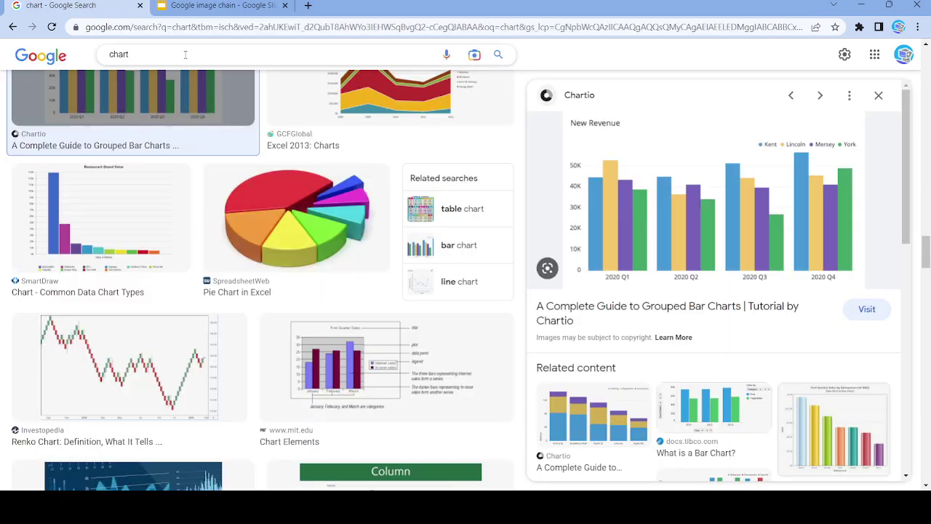
click(218, 54)
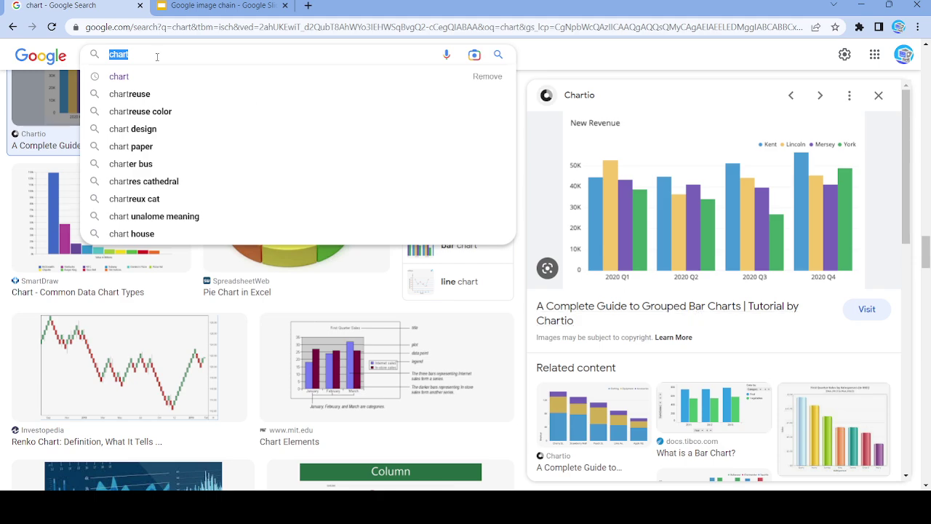
text(Bar)
key(Return)
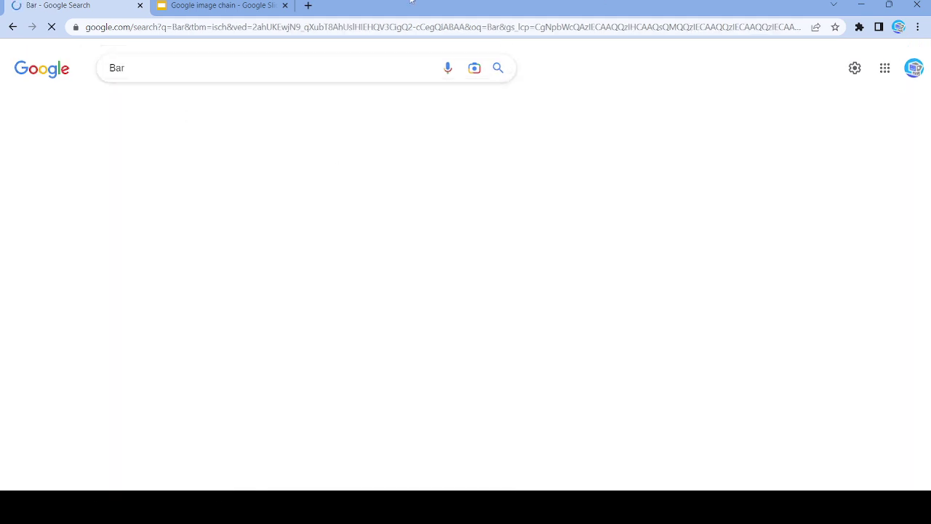
Step: Preview the Houston Chronicle and Pexels bar pictures as candidates, closing each preview
scroll(817, 249, down, 4)
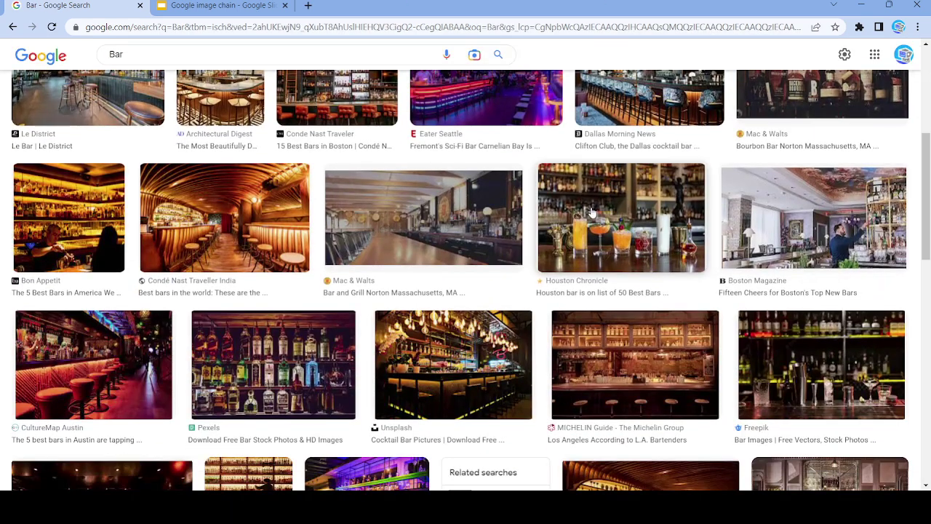
click(592, 213)
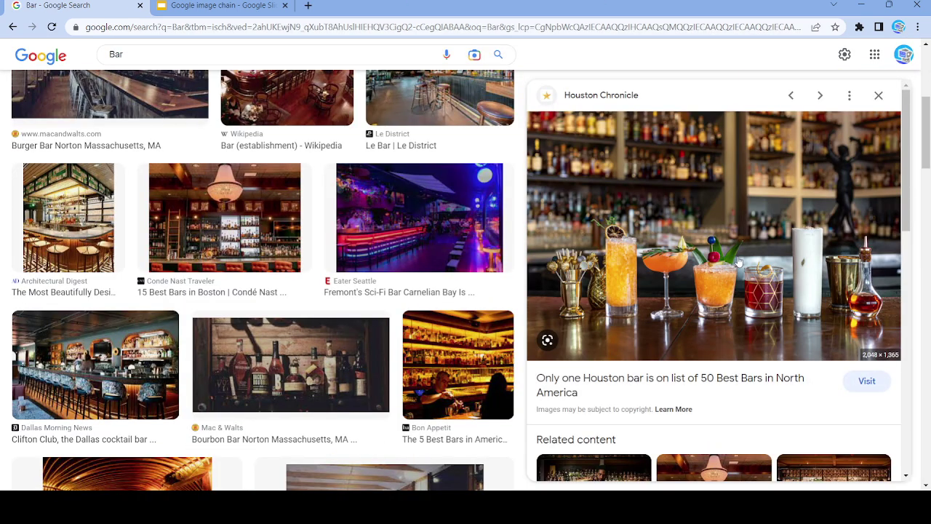
click(879, 96)
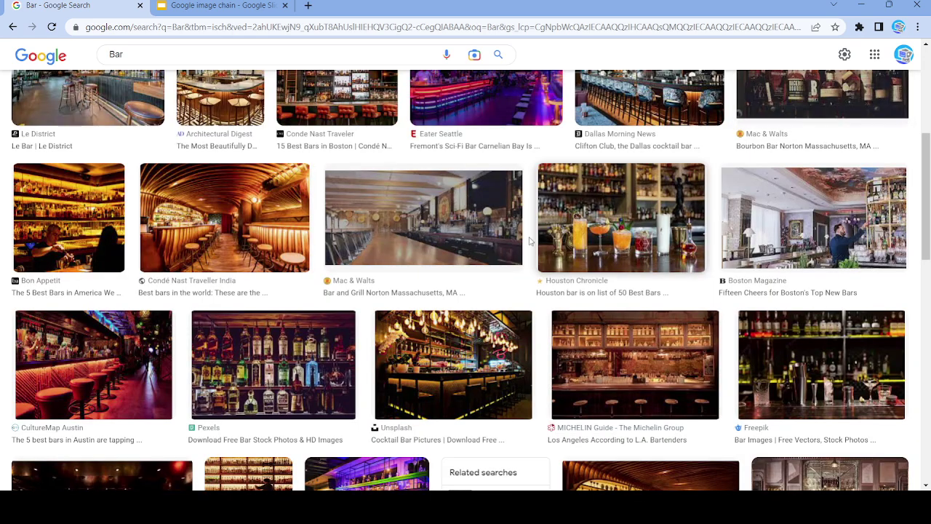
click(324, 335)
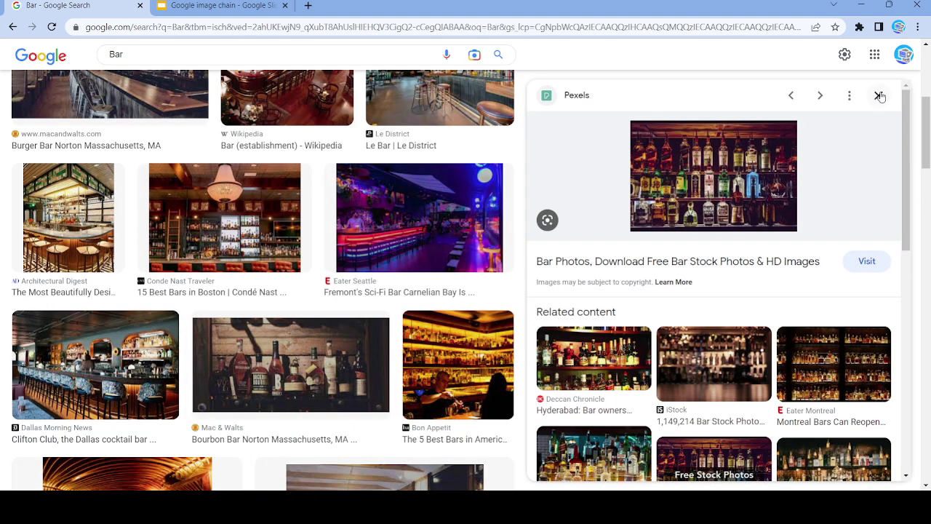
click(879, 95)
Step: Copy the Domingo Restaurant outdoor terrace bar picture and paste it onto slide 44 in Google Slides
scroll(543, 174, down, 5)
click(543, 174)
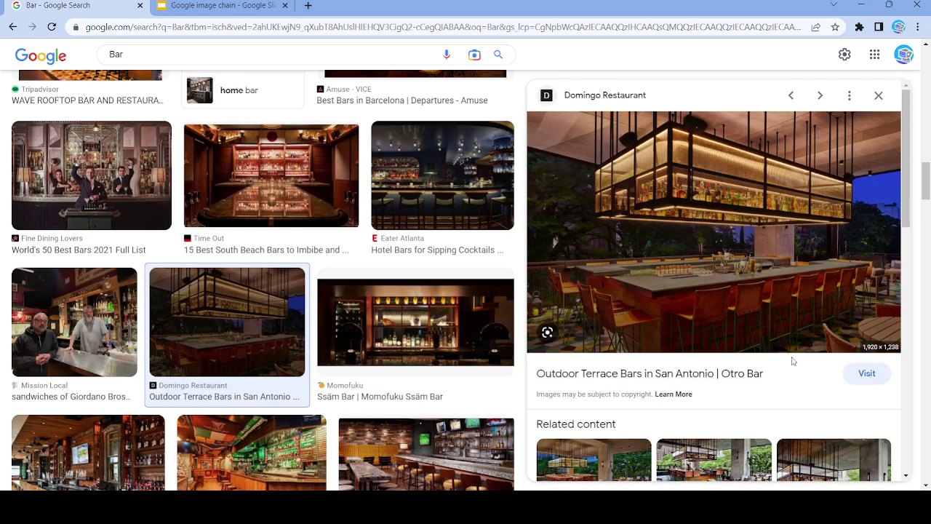
click(228, 10)
key(ctrl+m)
click(273, 248)
key(ctrl+v)
Step: Return to Google Images and search for "outdoor" from the Domingo Restaurant picture's title
key(ctrl+shift+Tab)
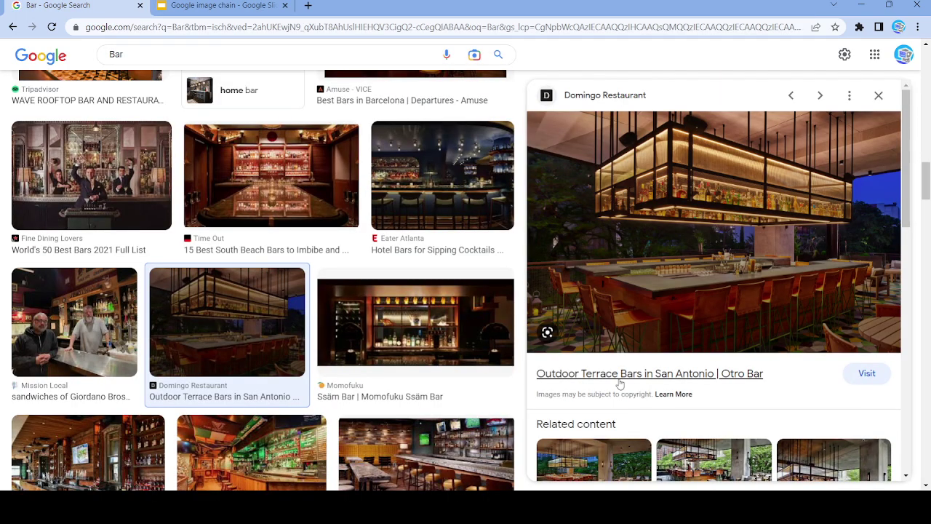
double_click(115, 55)
text(out)
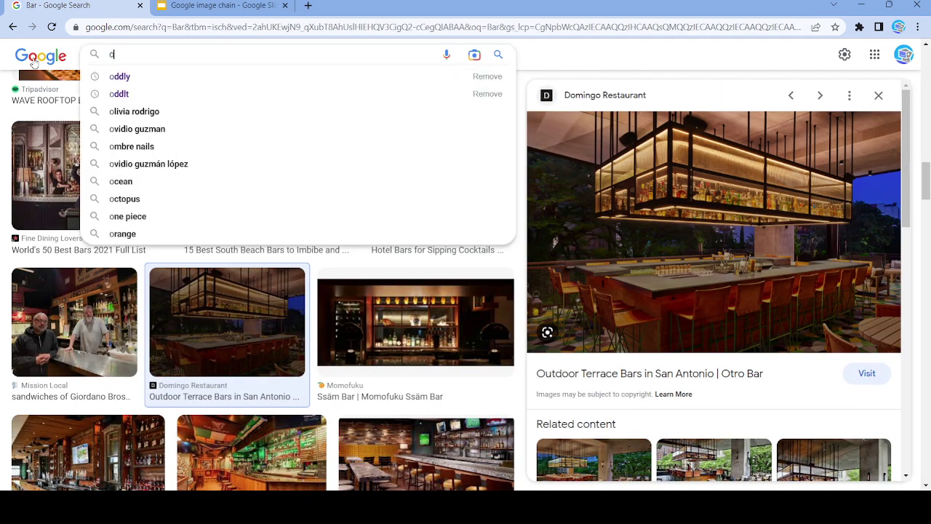
text(door)
key(Return)
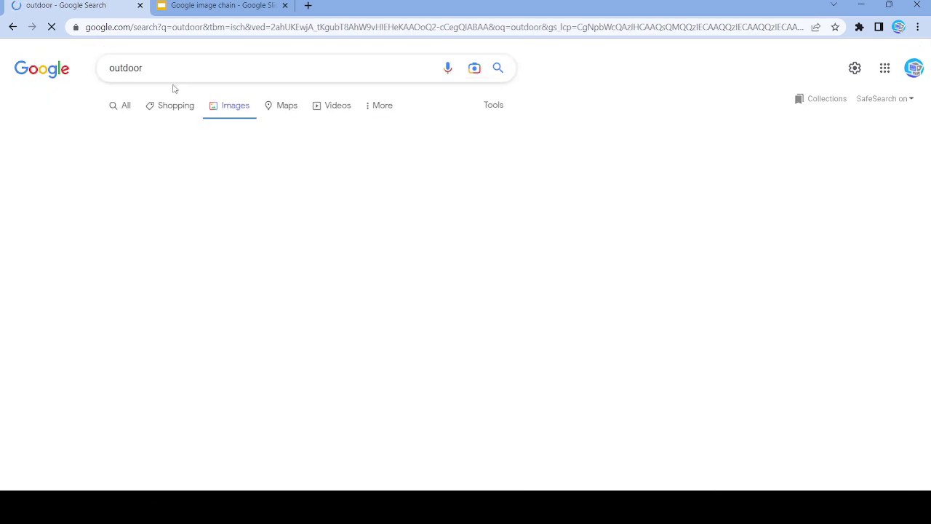
Step: Copy the outdoorproducts.com picture of two hikers with backpacks and paste it onto slide 45 in Google Slides
scroll(591, 298, down, 5)
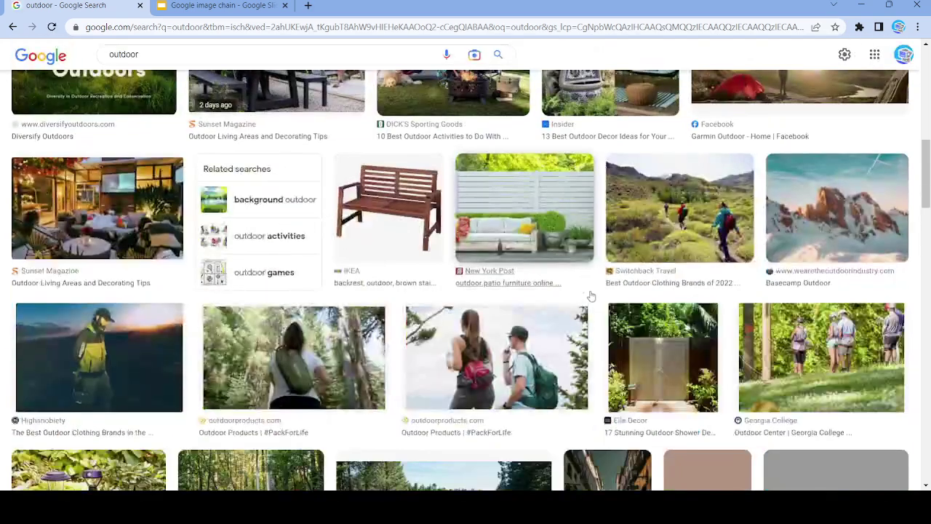
click(528, 366)
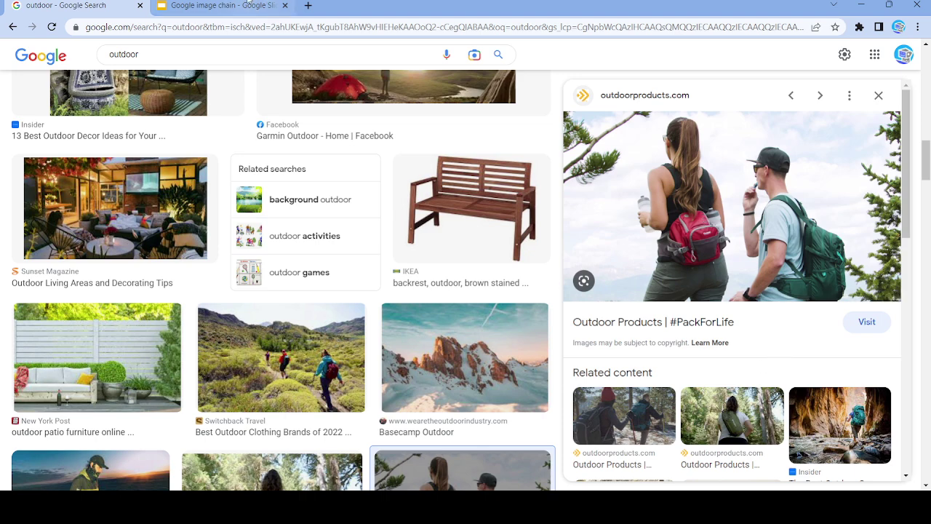
click(219, 5)
scroll(73, 291, down, 3)
click(73, 302)
click(312, 250)
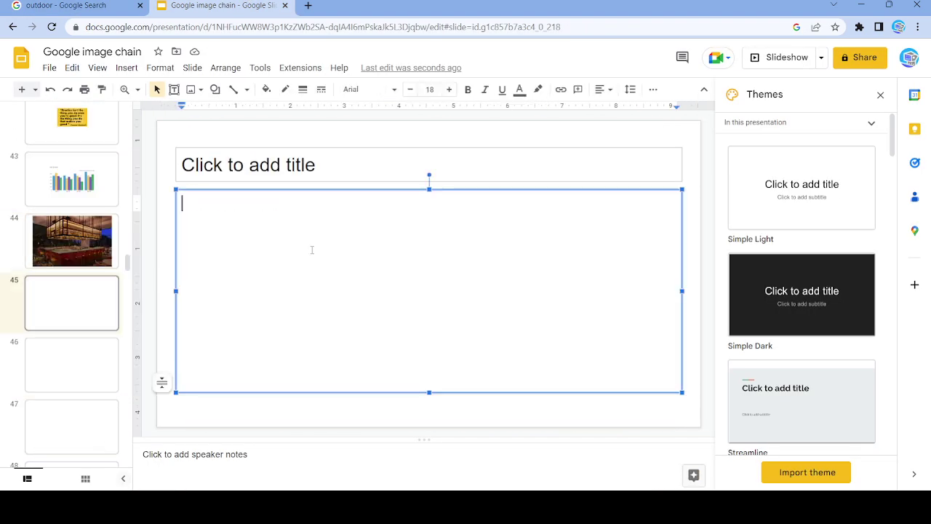
key(ctrl+v)
Step: Return to Google Images and search for "products" from the outdoorproducts.com picture's title
key(ctrl+Page_Up)
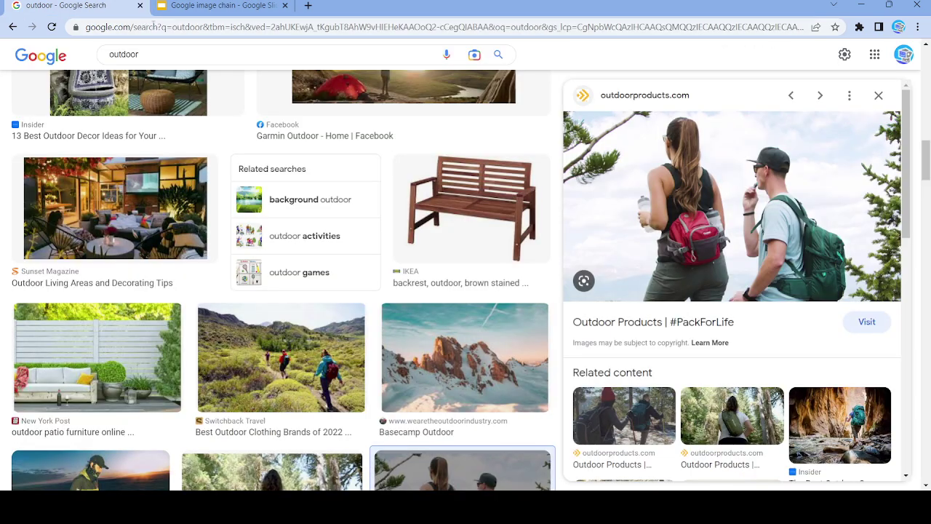
click(109, 55)
text(products)
key(Return)
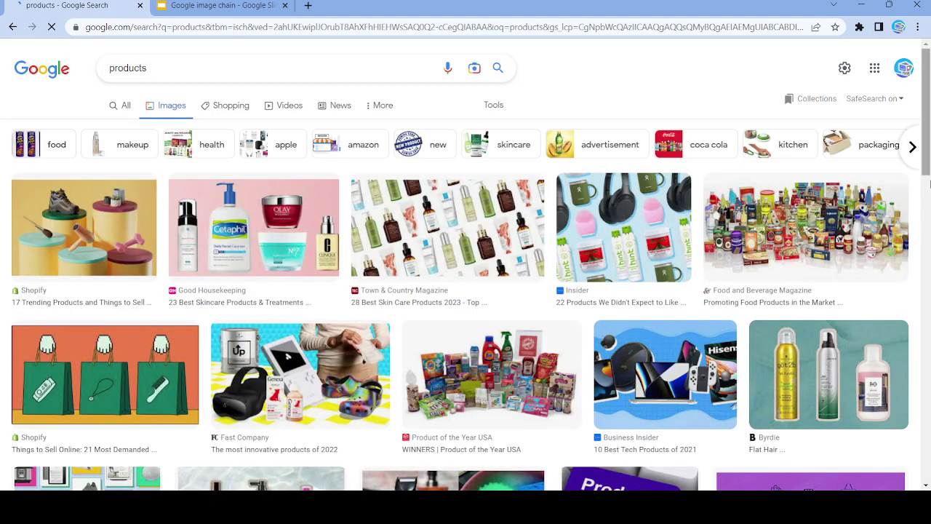
Step: Preview the PCMag Best of the Year 2022 picture as a candidate and close the preview
scroll(461, 165, down, 6)
click(463, 164)
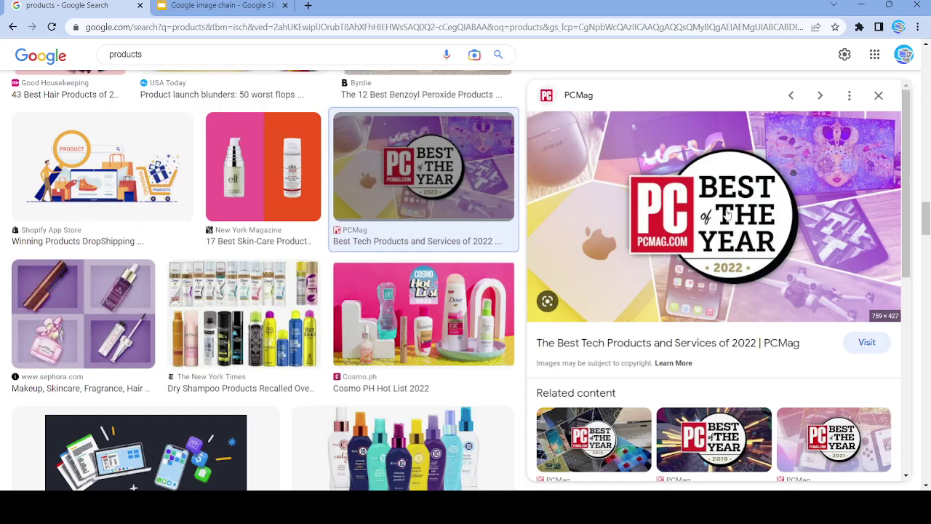
click(879, 95)
Step: Copy the itsa10haircare.com picture of colourful hair product bottles and paste it onto slide 46 in Google Slides
scroll(500, 145, down, 4)
click(499, 113)
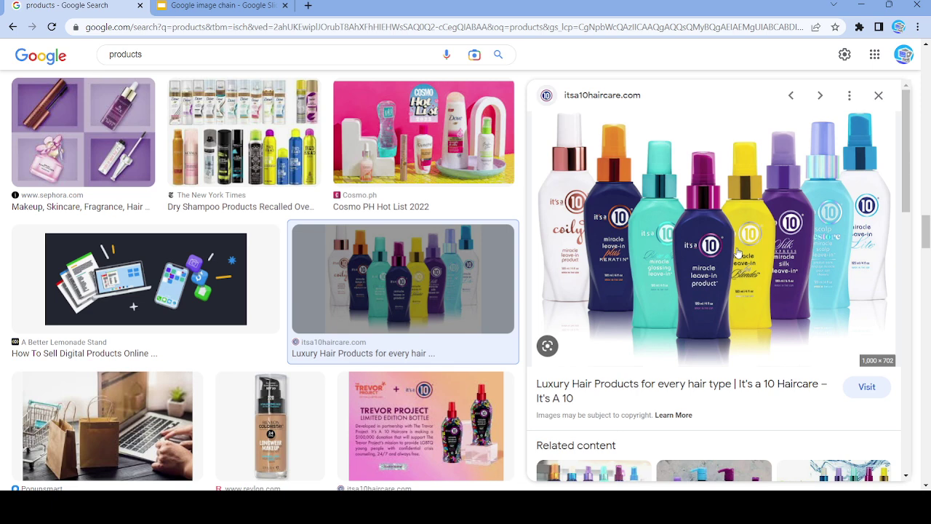
click(218, 7)
click(69, 362)
click(287, 212)
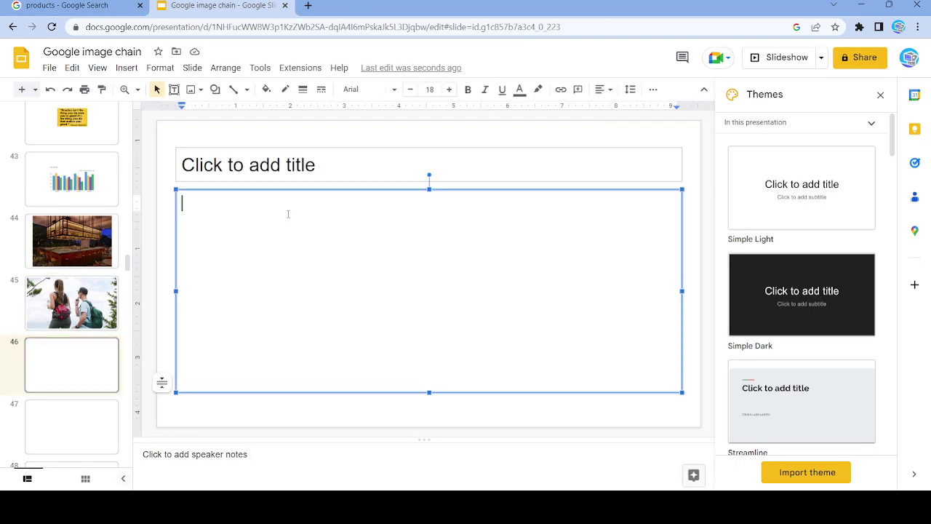
key(ctrl+v)
Step: Return to Google Images and search for "luxury" from the hair products picture's title
click(90, 7)
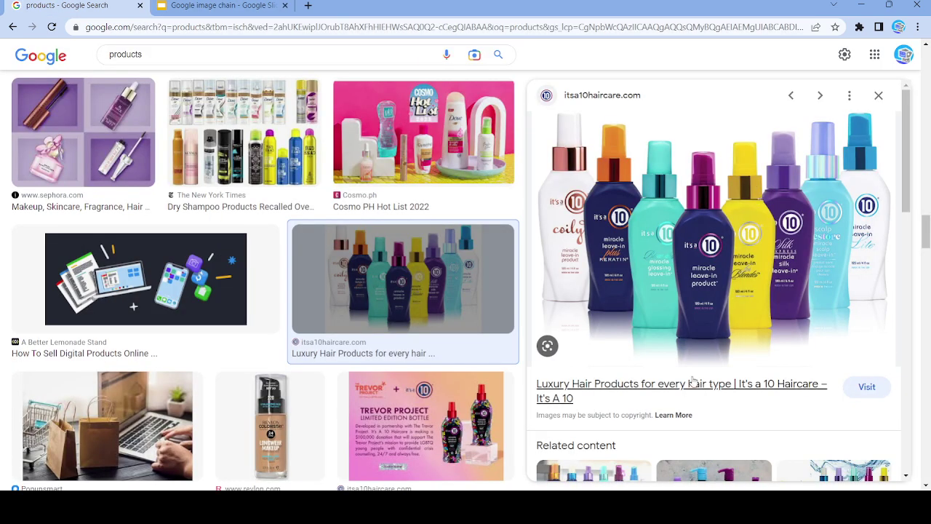
double_click(125, 54)
key(Escape)
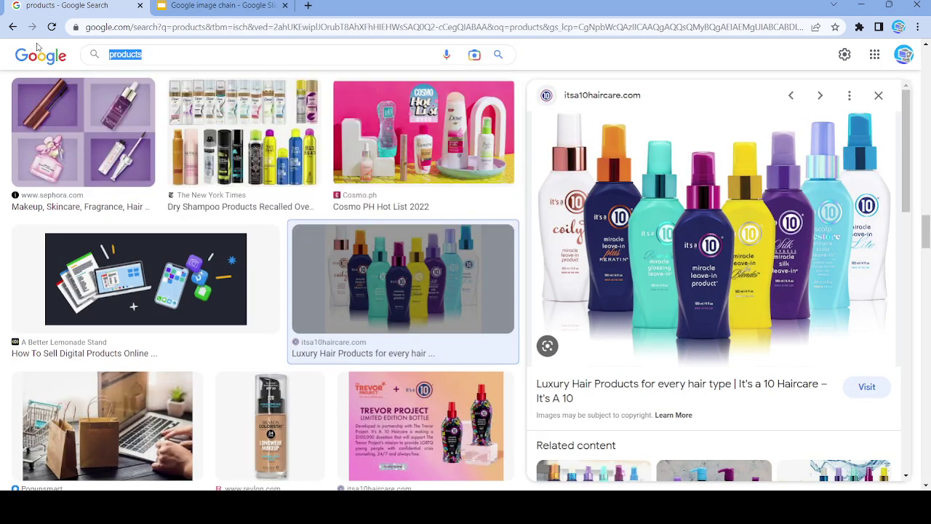
text(luxurt)
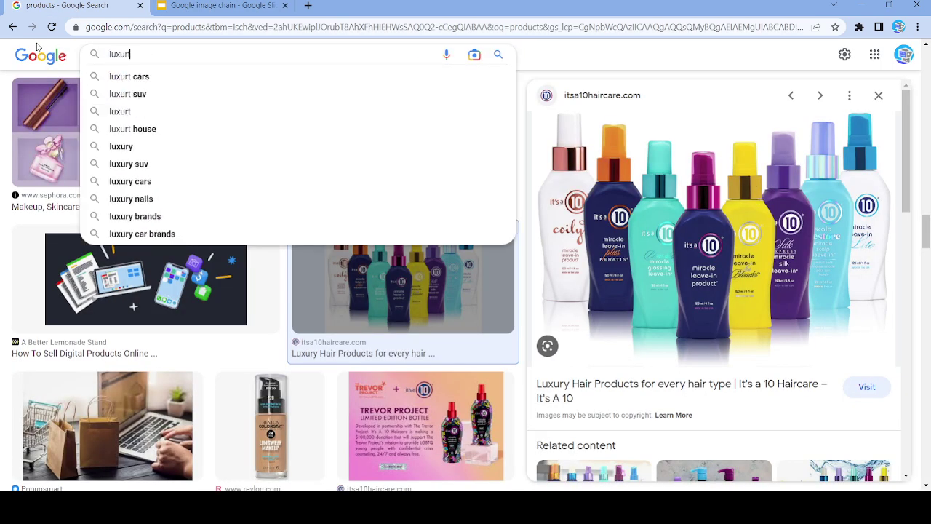
key(BackSpace)
key(BackSpace)
text(ry)
key(Return)
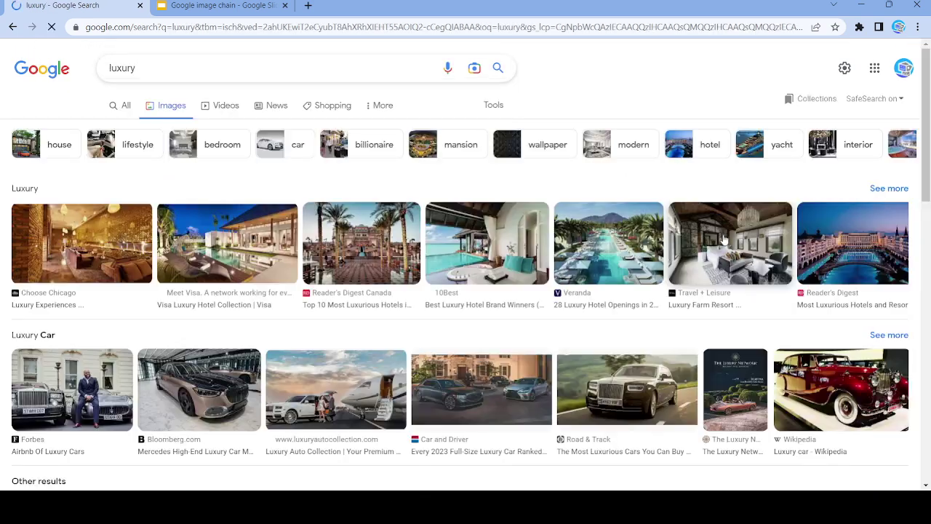
Step: Copy the Sotheby's International Realty mansion and pool picture and paste it onto slide 47 in Google Slides
scroll(591, 256, down, 10)
scroll(655, 153, down, 3)
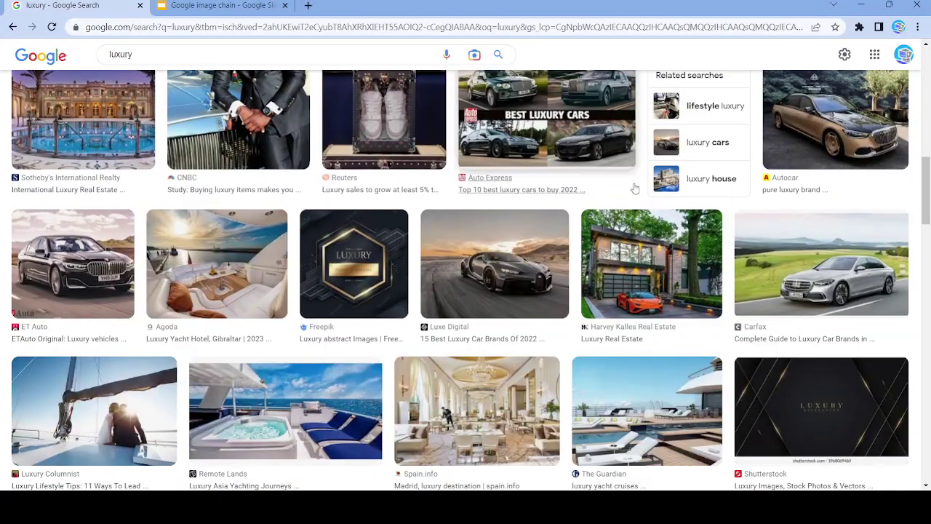
click(62, 146)
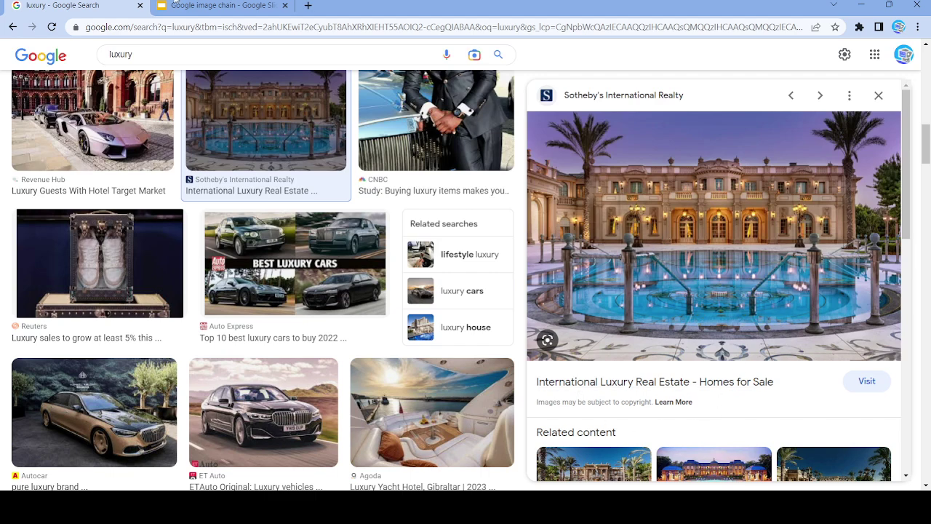
click(218, 5)
click(71, 425)
click(281, 250)
key(ctrl+v)
Step: Return to Google Images and search for "international" from the Sotheby's picture's title
click(55, 2)
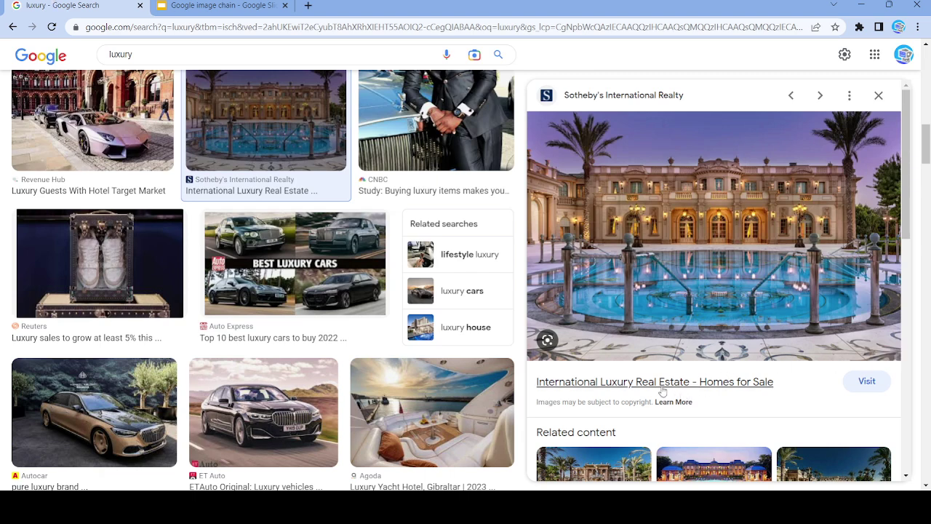
double_click(117, 49)
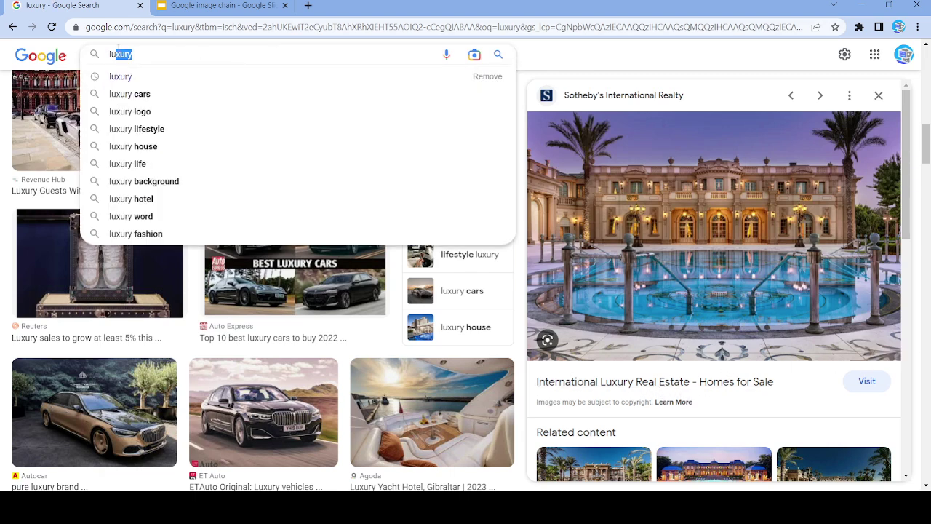
key(BackSpace)
text(interm)
text(ational)
key(Return)
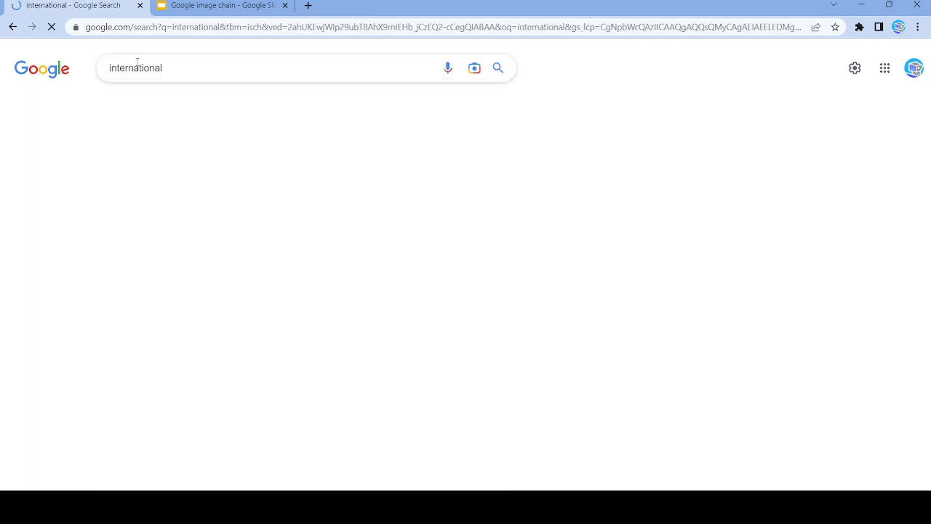
Step: Copy the Global Public Affairs - UCLA picture of world flags and paste it onto slide 48 in Google Slides
scroll(275, 115, down, 3)
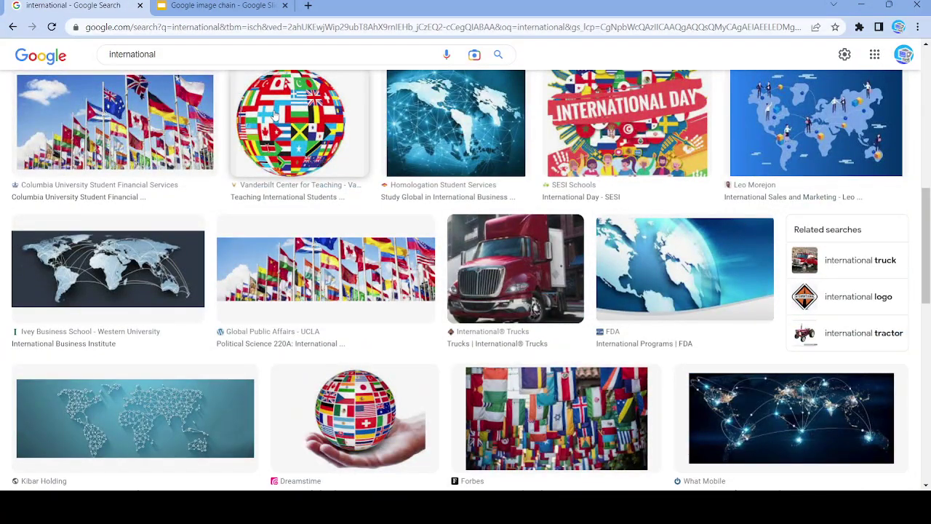
click(327, 284)
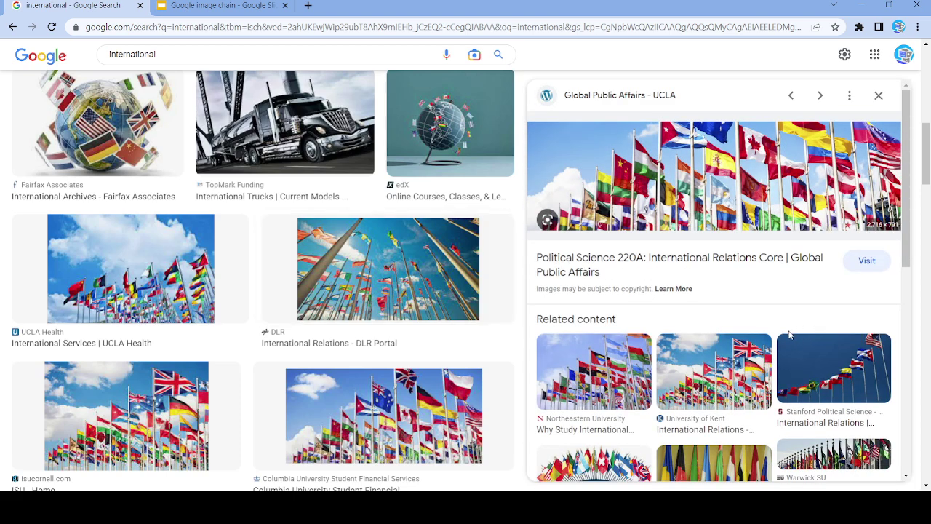
click(229, 4)
scroll(108, 306, down, 3)
click(71, 302)
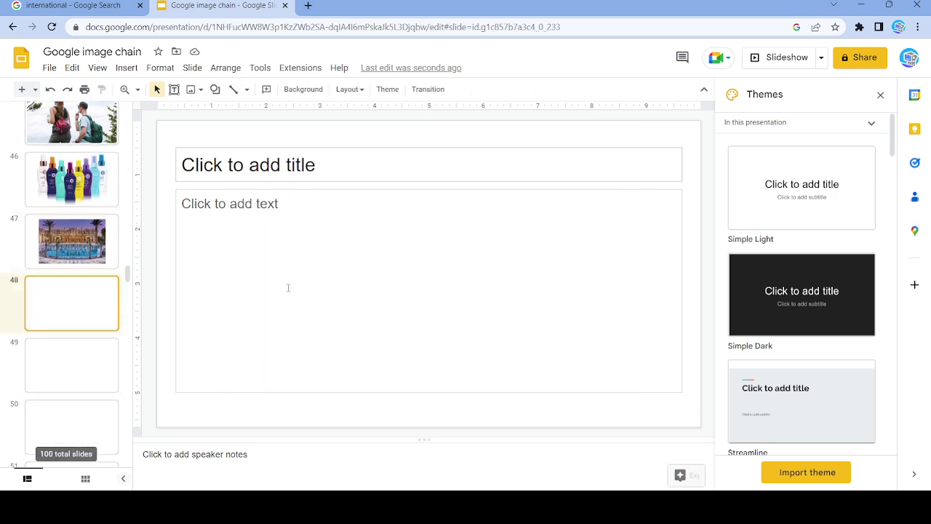
right_click(358, 286)
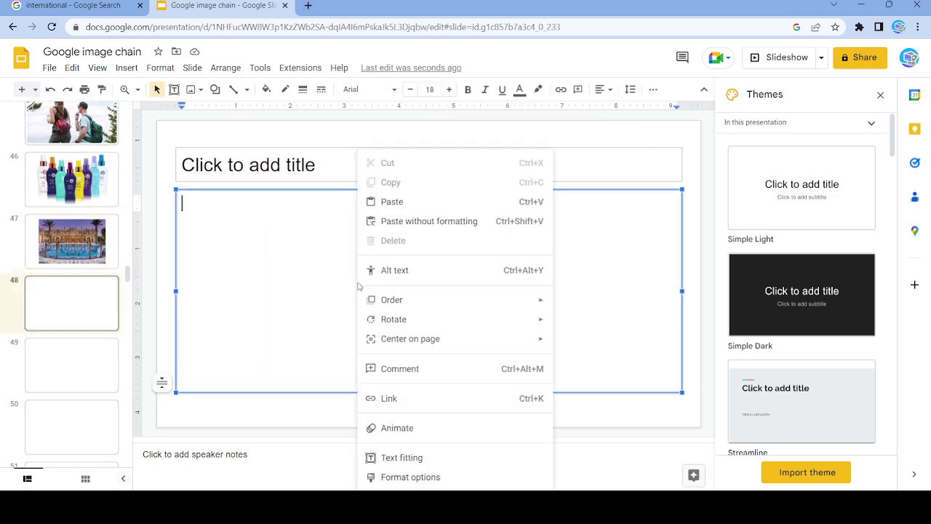
click(411, 202)
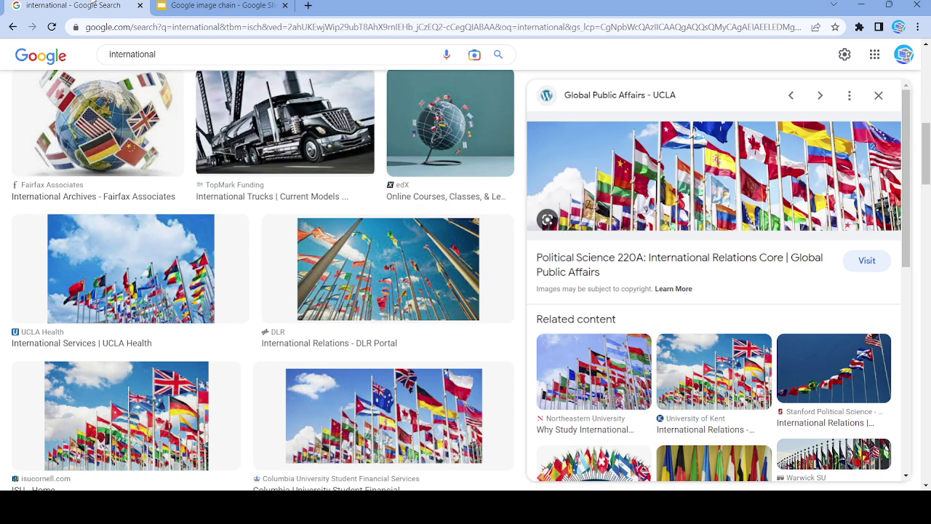
Step: Return to Google Images and search for "core" from the UCLA flags picture's title
click(72, 5)
triple_click(206, 54)
text(core)
key(Return)
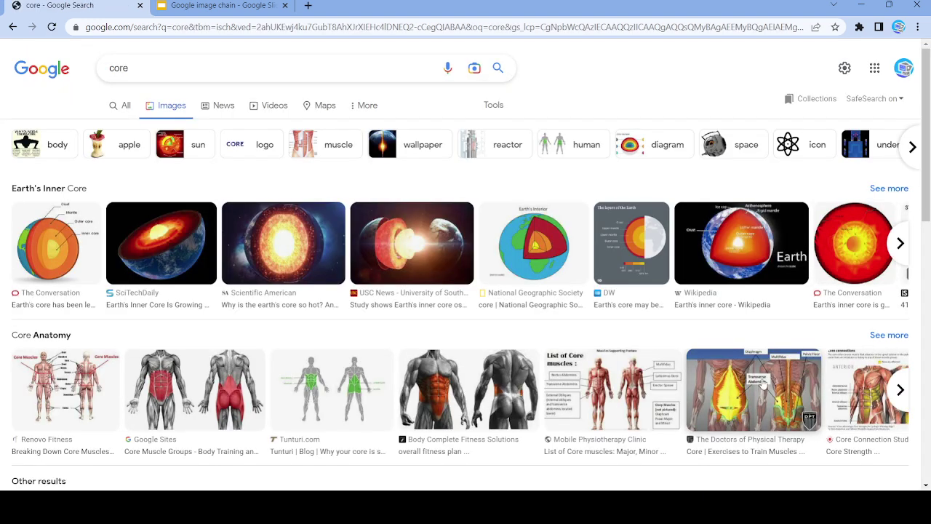
Step: Copy the Lawrence Berkeley National Laboratory picture of The Core and paste it onto slide 49 in Google Slides
scroll(507, 282, down, 8)
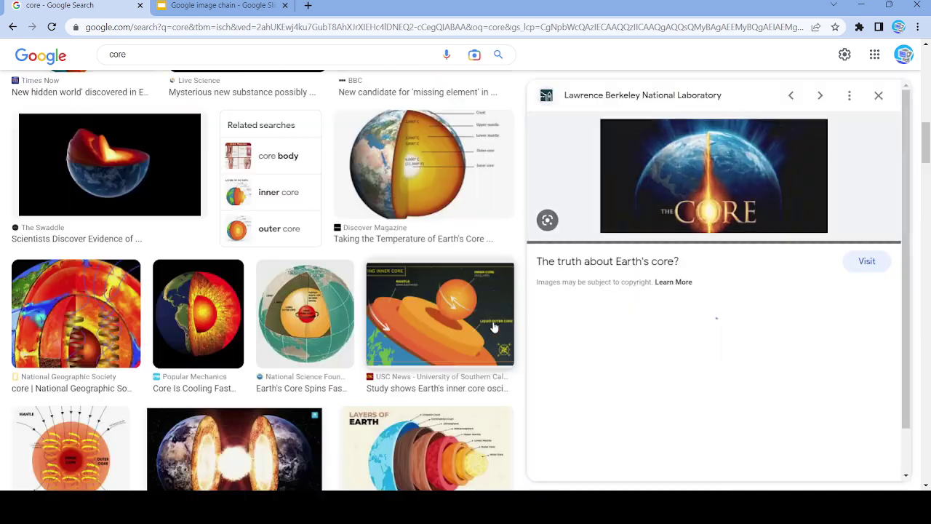
click(497, 329)
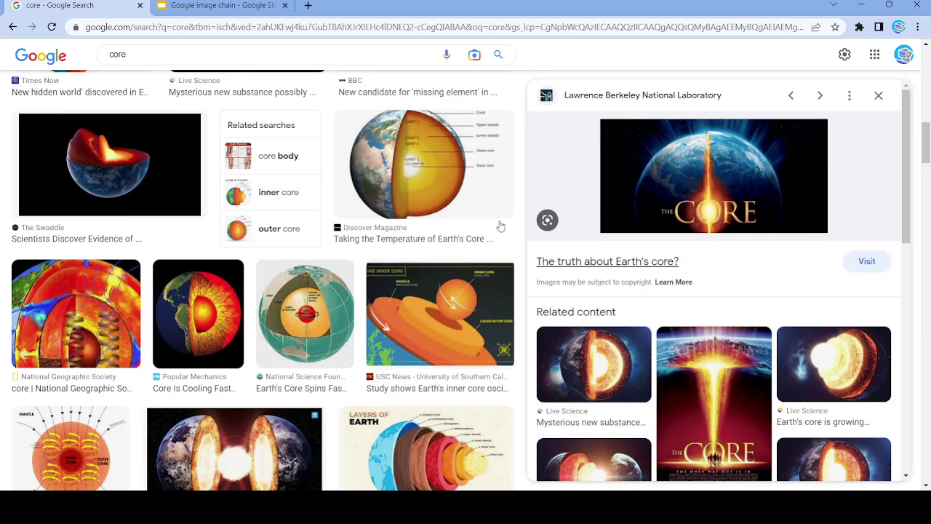
click(219, 6)
click(44, 372)
click(279, 240)
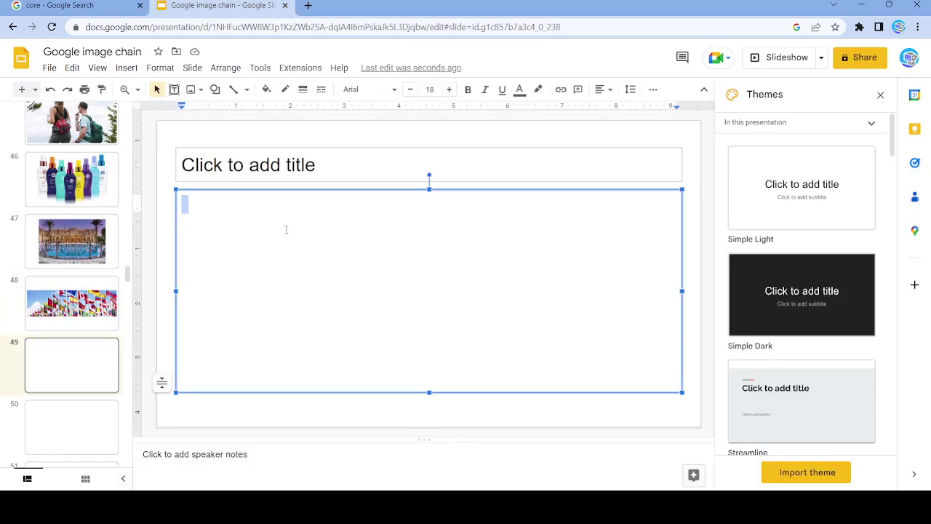
key(ctrl+v)
Step: Return to Google Images and search for "truth" from the Lawrence Berkeley National Laboratory picture's title
click(73, 5)
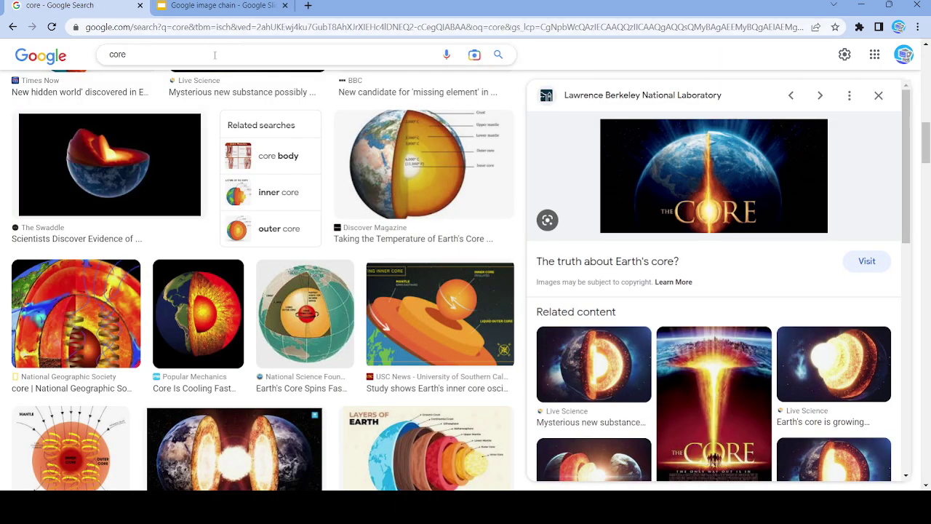
key(slash)
text(truth)
key(Return)
Step: Preview the Time, Inc. Magazine and Christianity truth pictures as candidates, closing each preview
scroll(582, 277, down, 10)
scroll(590, 247, up, 2)
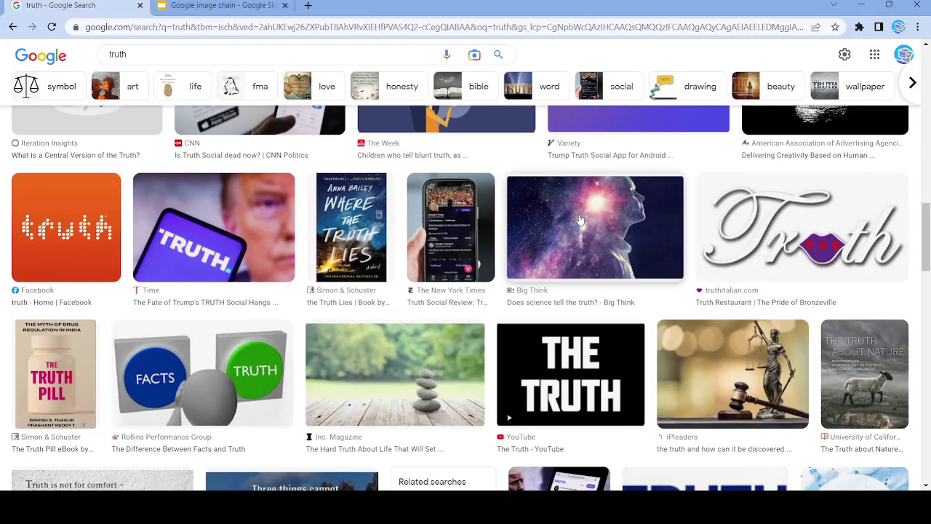
click(202, 244)
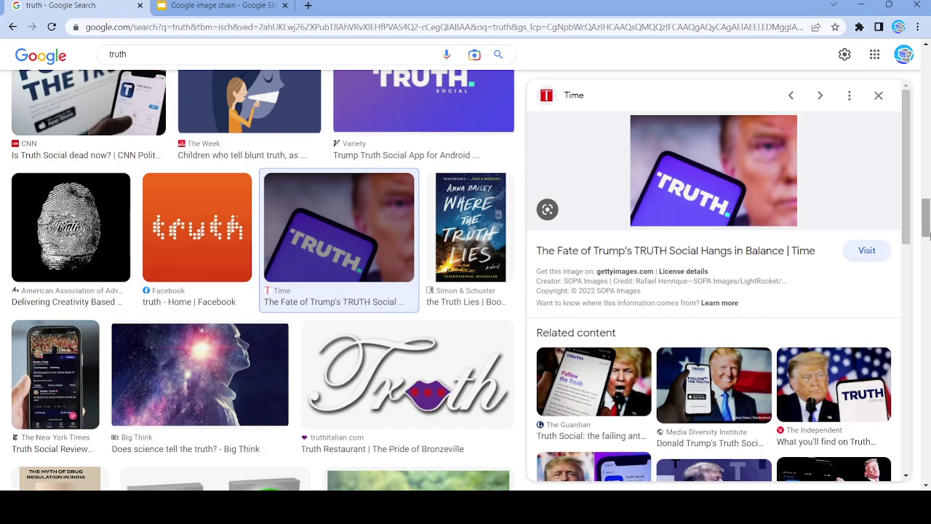
click(879, 97)
scroll(369, 166, down, 5)
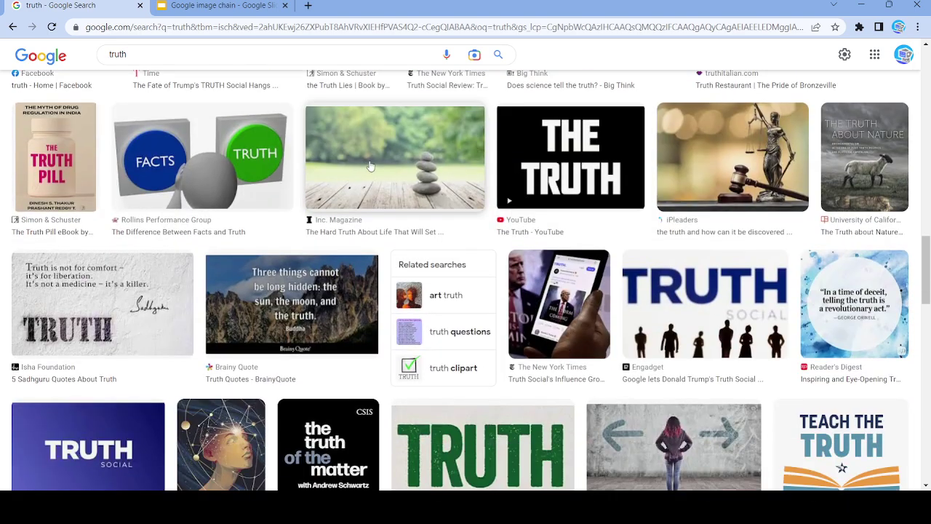
click(370, 166)
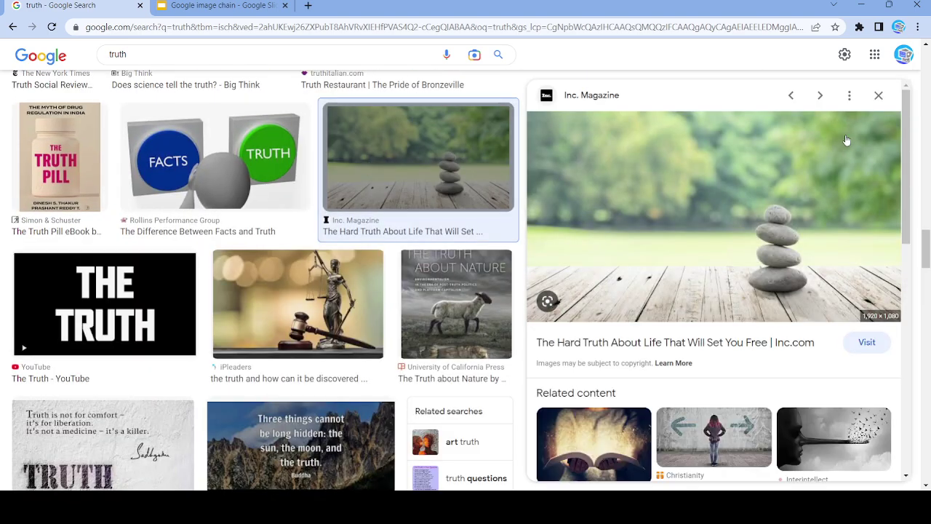
click(879, 95)
scroll(671, 272, down, 3)
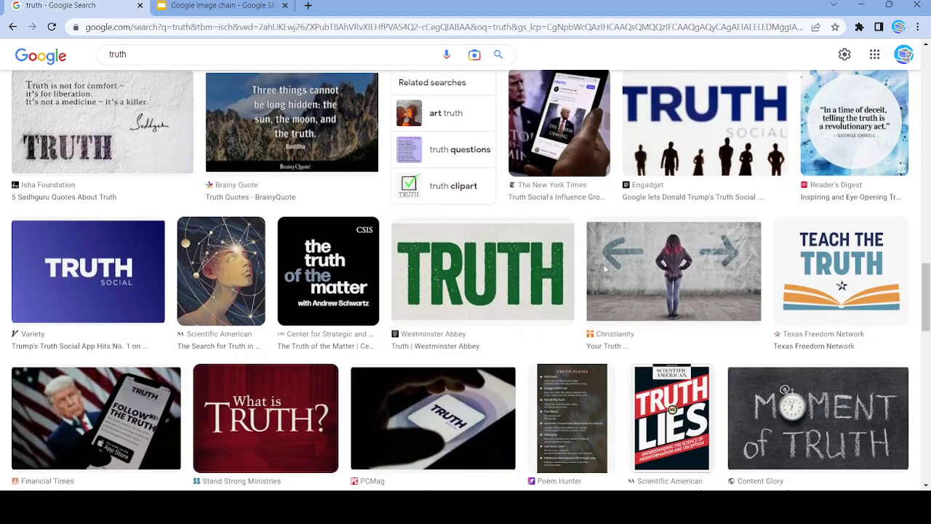
click(671, 272)
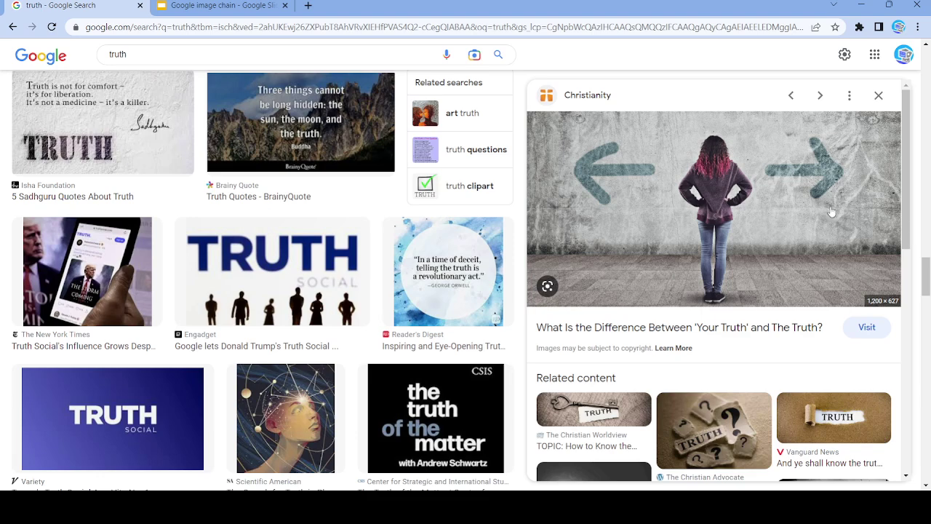
click(879, 95)
Step: Copy the Center for Strategic and International Studies picture of The Truth of the Matter and paste it onto slide 50 in Google Slides
scroll(461, 312, down, 1)
click(334, 217)
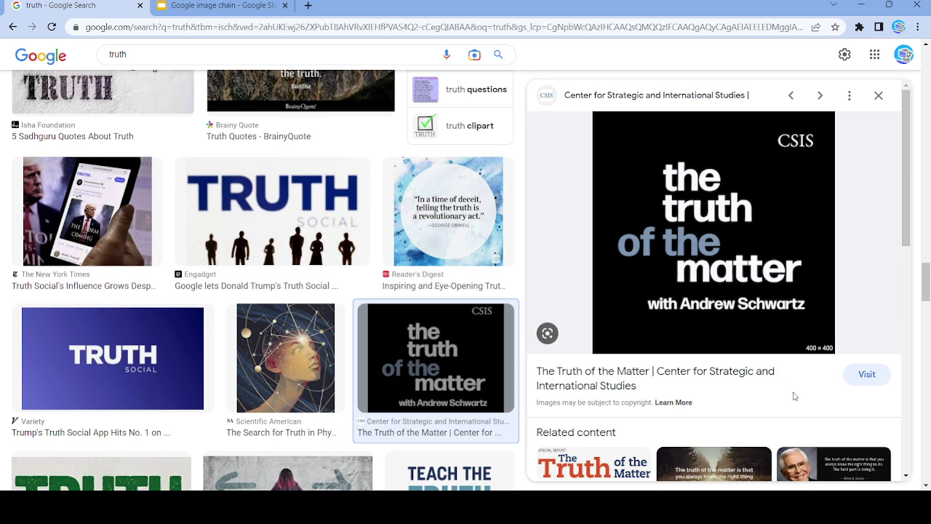
click(235, 5)
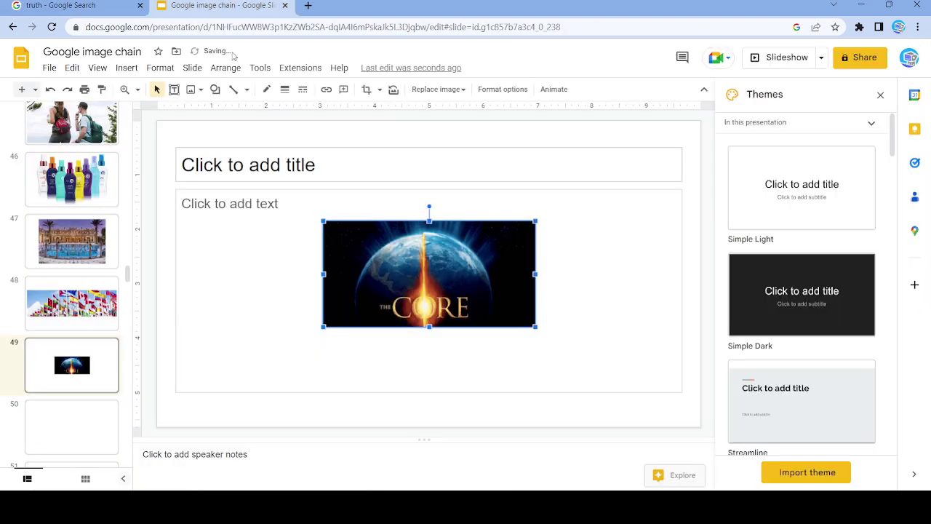
click(88, 426)
click(321, 260)
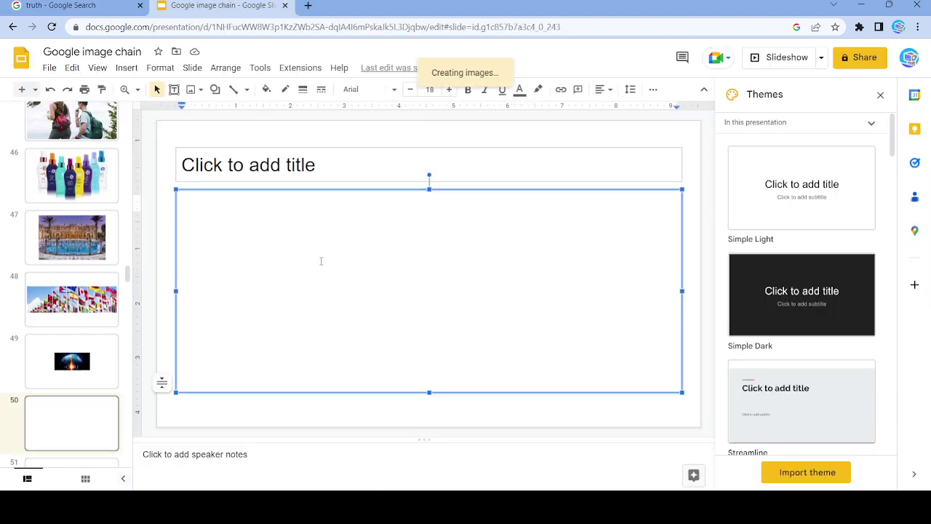
key(ctrl+v)
scroll(73, 436, down, 3)
Step: Return to Google Images and search for "Center" from The Truth of the Matter picture's title
click(5, 3)
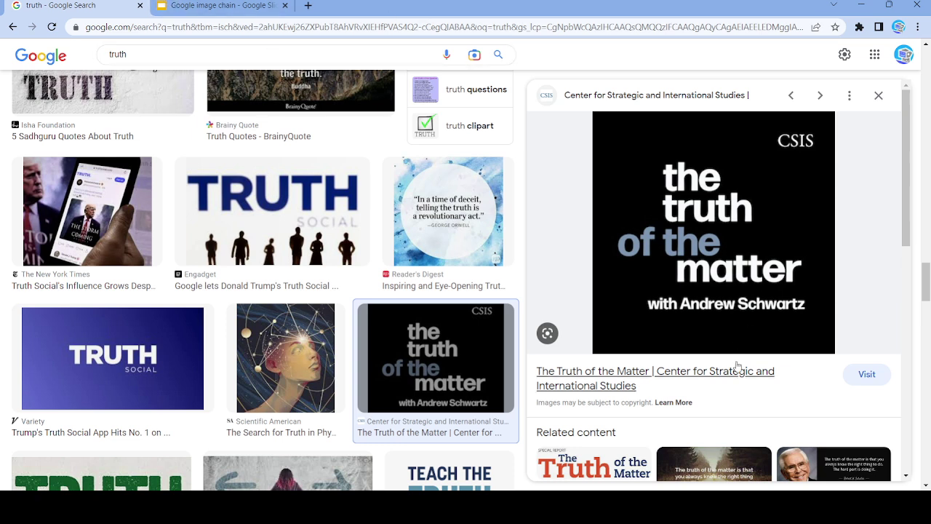
click(167, 54)
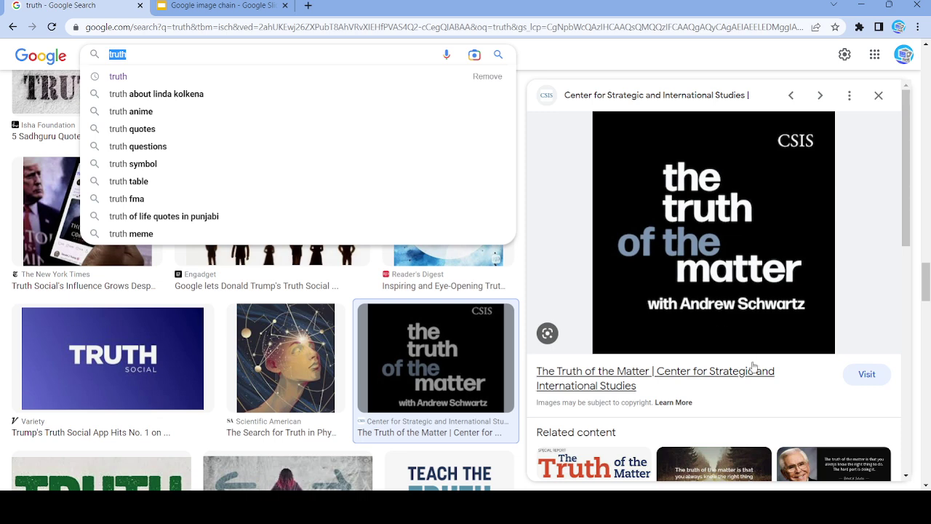
text(Center)
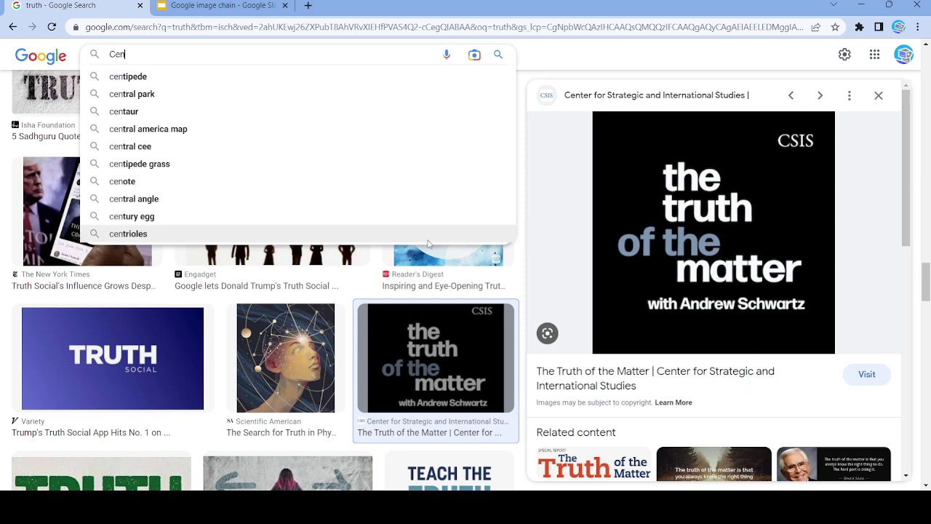
key(Return)
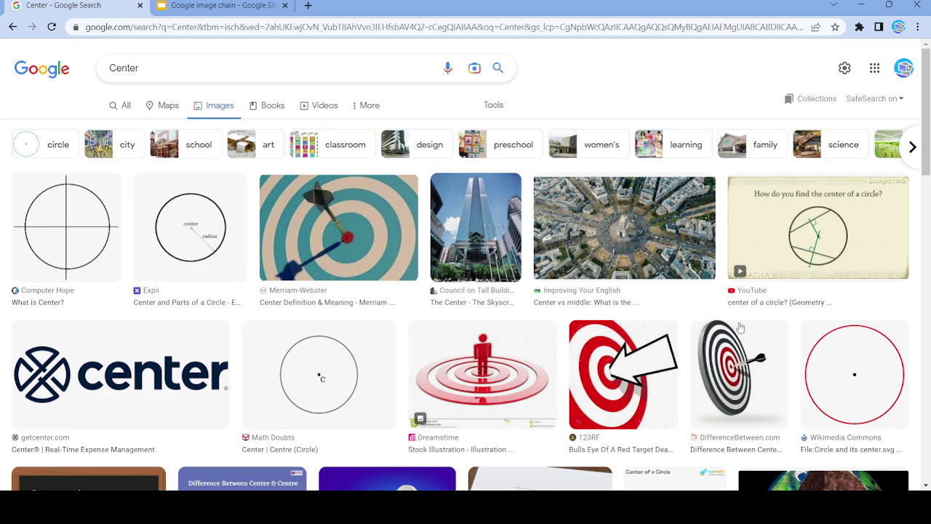
Step: Copy the Investopedia Profit Center picture and paste it onto slide 51 in Google Slides
scroll(657, 218, down, 8)
scroll(657, 124, up, 1)
click(657, 122)
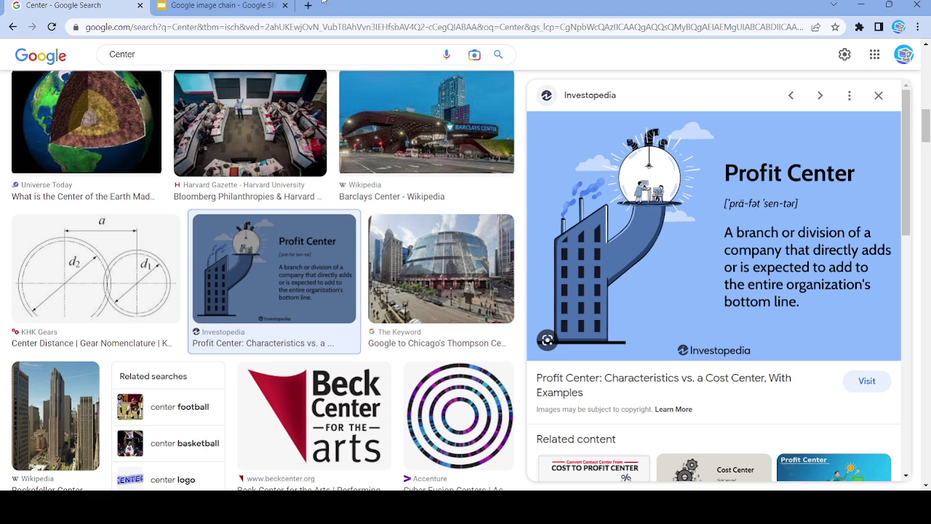
click(218, 5)
scroll(73, 255, down, 2)
click(72, 242)
click(324, 208)
key(ctrl+v)
Step: Return to Google Images and search for "Examples" from the Profit Center picture's title
click(31, 5)
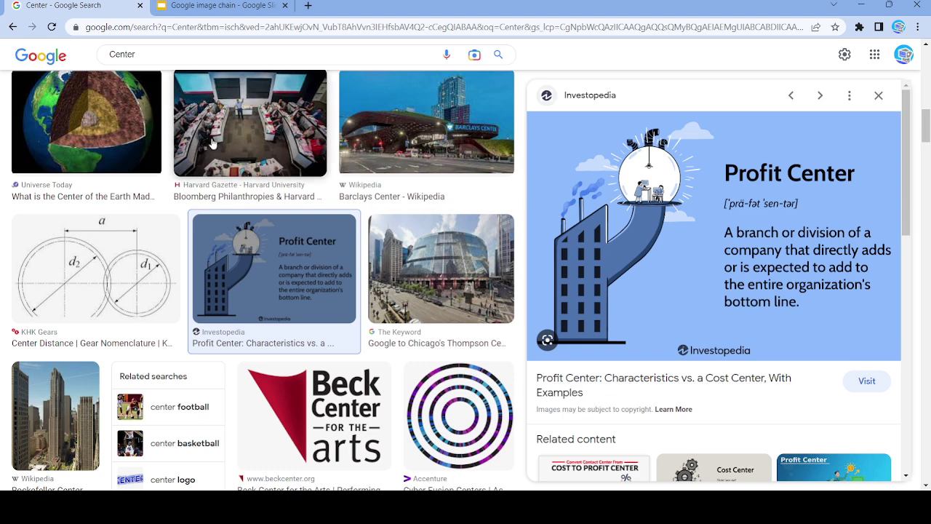
double_click(122, 54)
text(Examples)
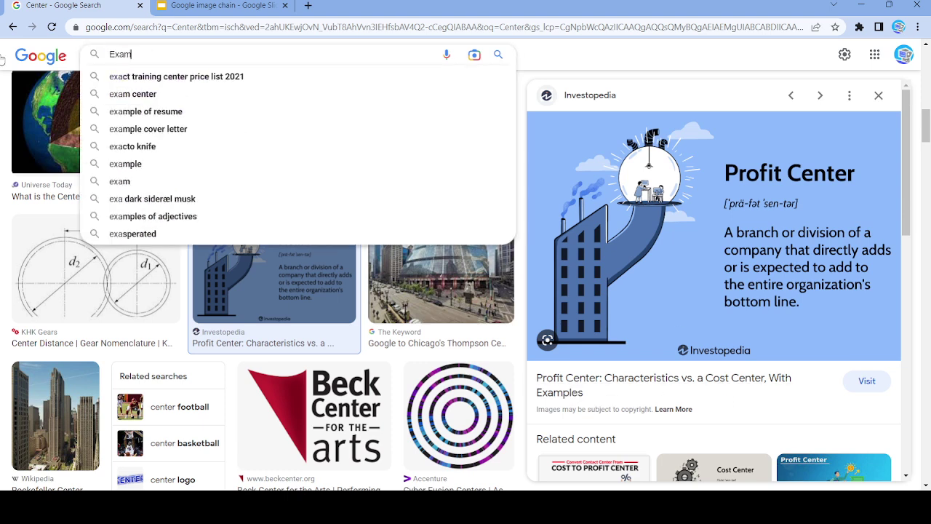
key(Return)
Step: Copy the Science Notes picture of elements and their symbols and paste it onto slide 52 in Google Slides
scroll(288, 157, down, 8)
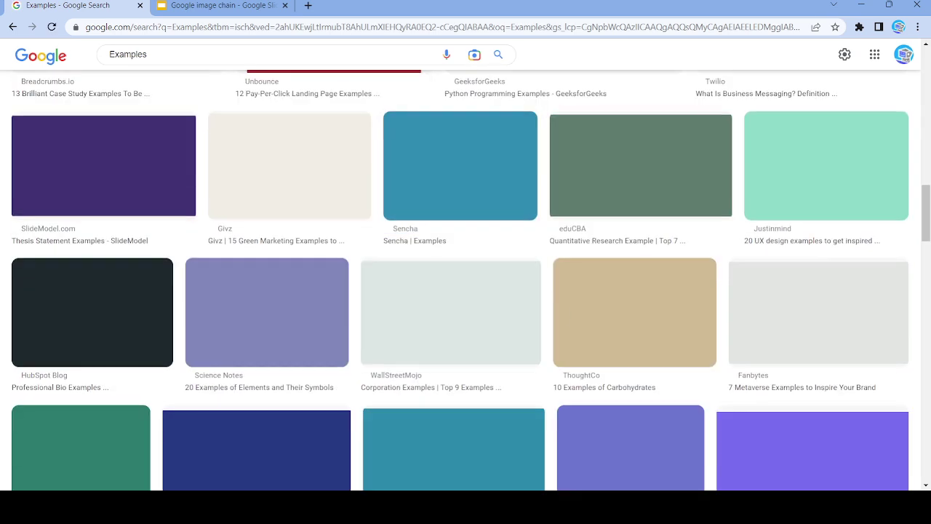
click(319, 329)
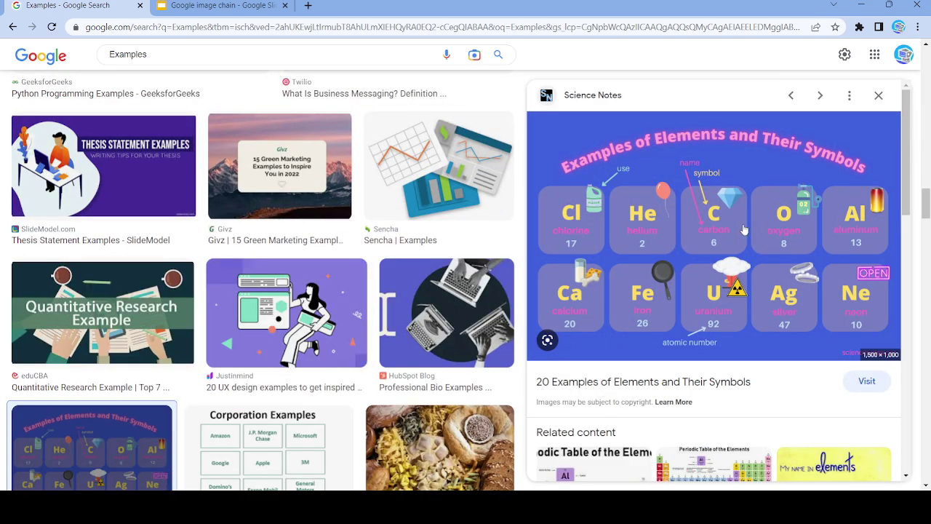
click(277, 8)
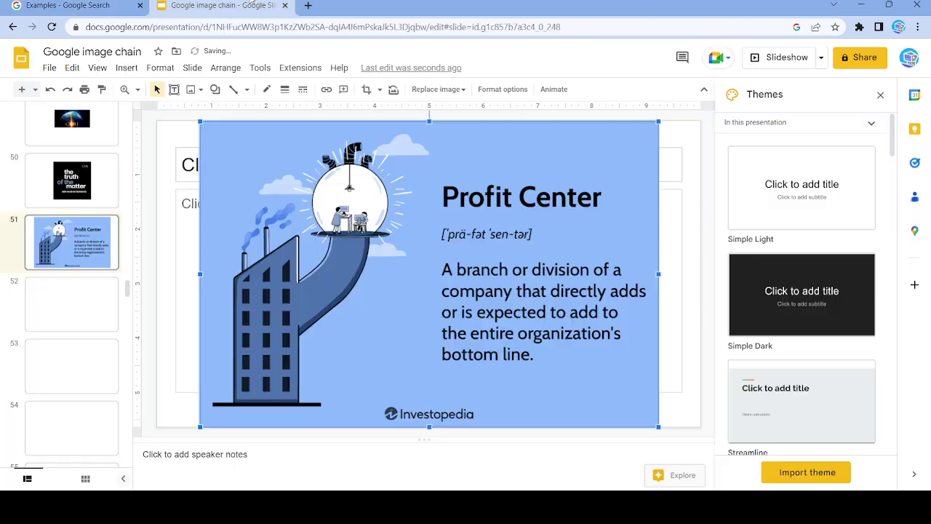
click(196, 283)
key(ctrl+v)
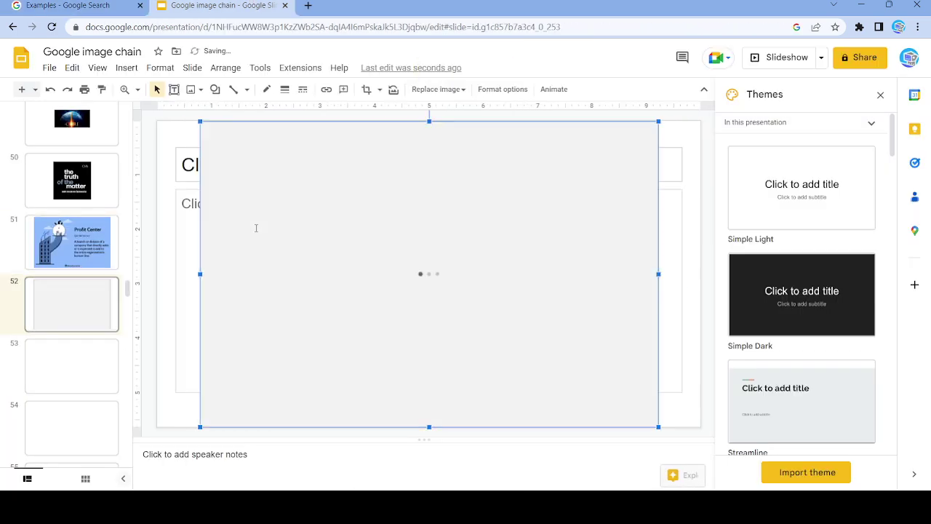
Step: Return to Google Images and search for "Symbols" from the Science Notes picture's title
click(7, 4)
double_click(131, 54)
text(Symbols)
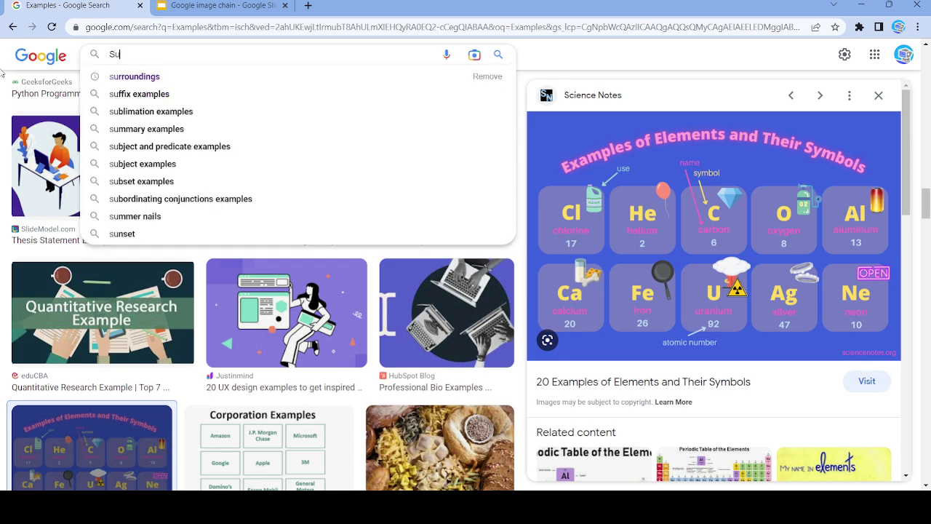
key(Return)
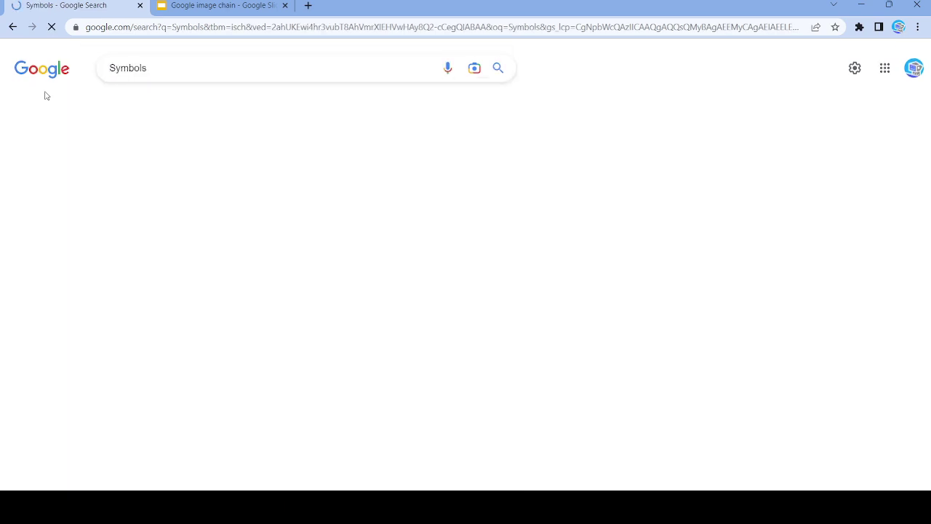
Step: Copy the 9to5Google Material Symbols picture and paste it onto slide 53 in Google Slides
scroll(607, 258, down, 6)
scroll(472, 234, down, 4)
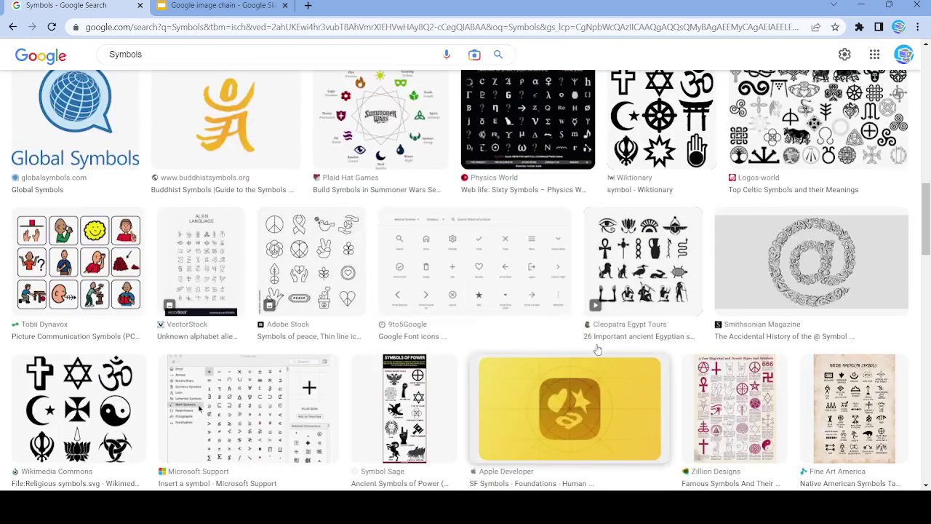
click(472, 237)
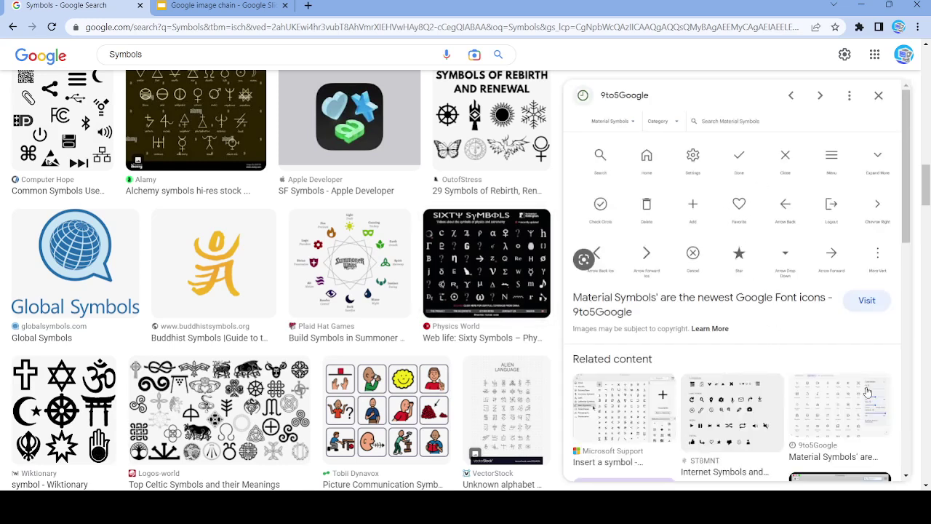
click(222, 4)
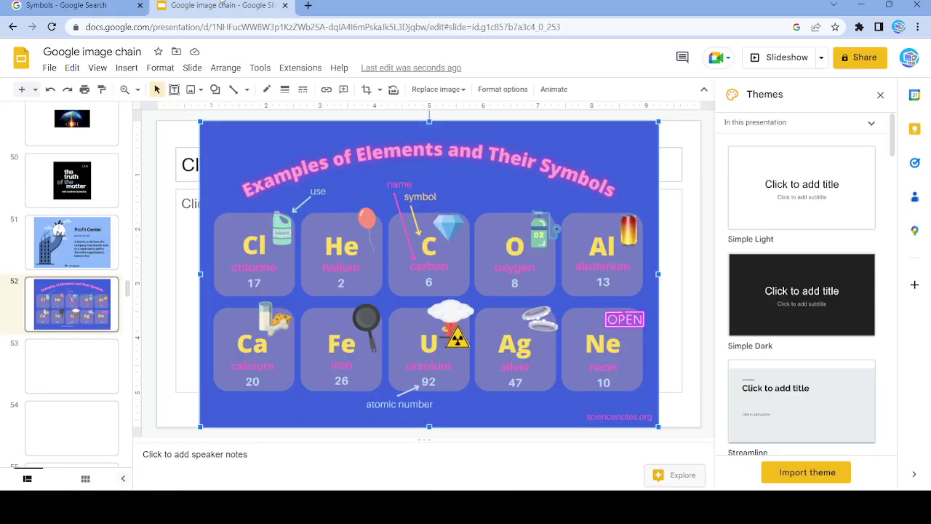
click(70, 339)
click(232, 274)
key(ctrl+v)
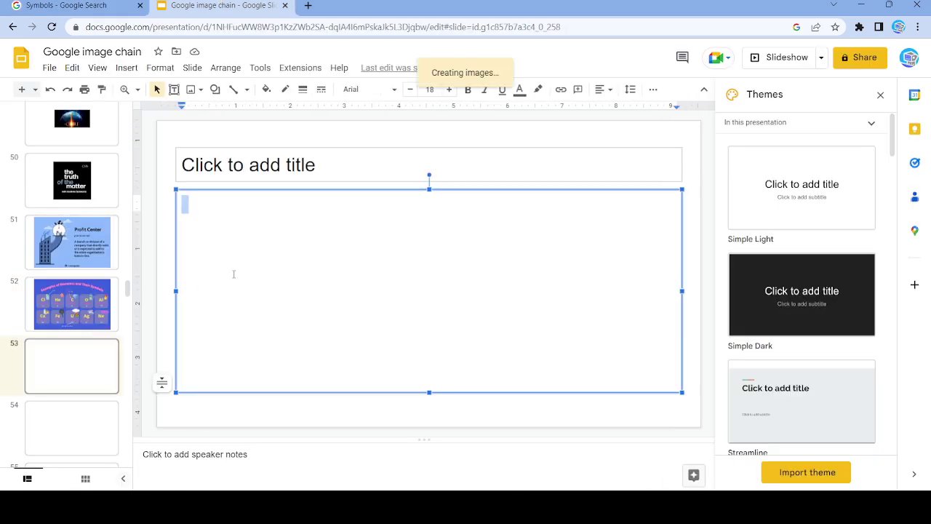
Step: Return to Google Images and search for "icons" from the Material Symbols picture's title
click(65, 5)
click(117, 55)
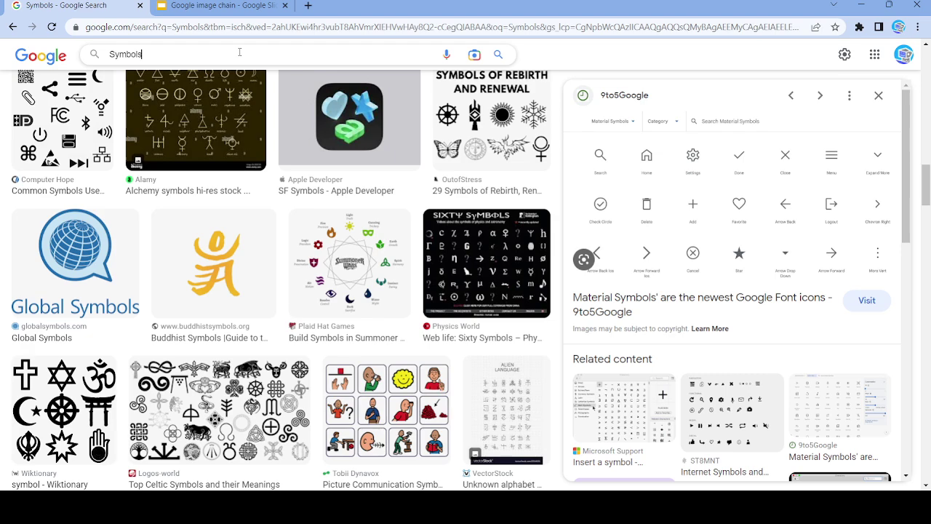
text(icons)
key(Return)
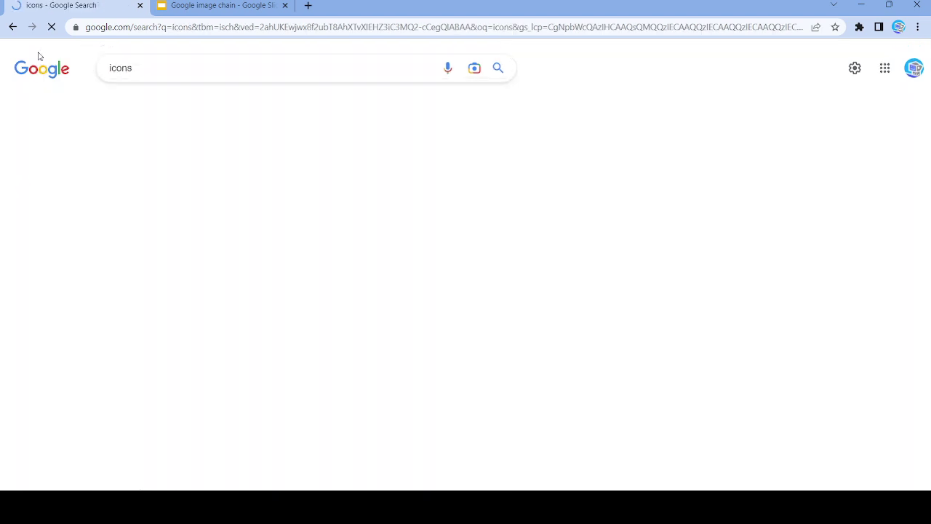
Step: Preview the Google Developers and Flaticon icons pictures as candidates, closing each preview
scroll(648, 332, down, 5)
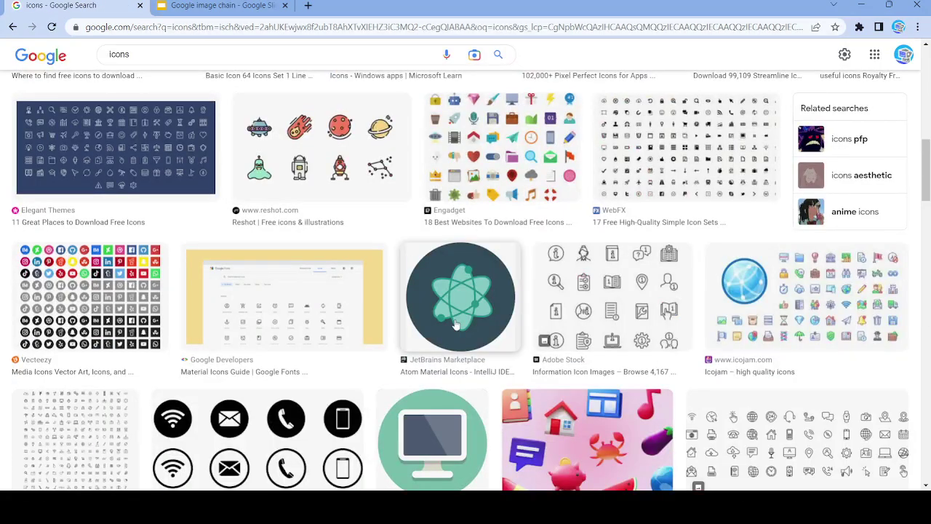
scroll(510, 413, down, 2)
click(310, 176)
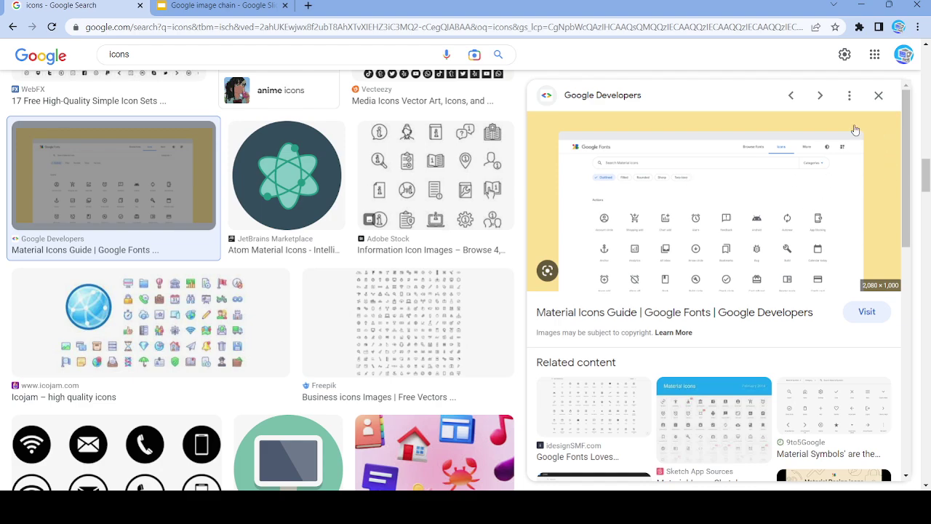
scroll(848, 144, down, 3)
scroll(866, 134, up, 3)
click(879, 96)
scroll(577, 389, down, 10)
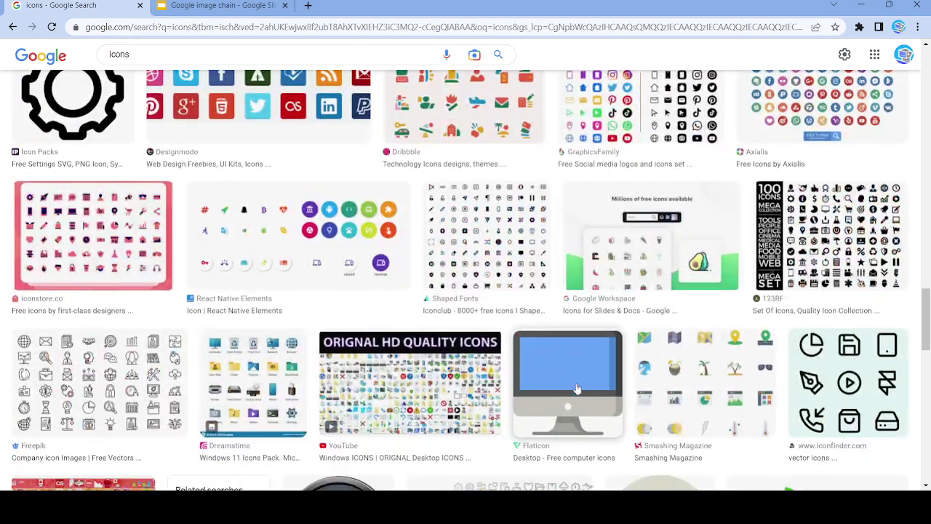
scroll(577, 389, up, 1)
scroll(577, 389, down, 4)
click(551, 125)
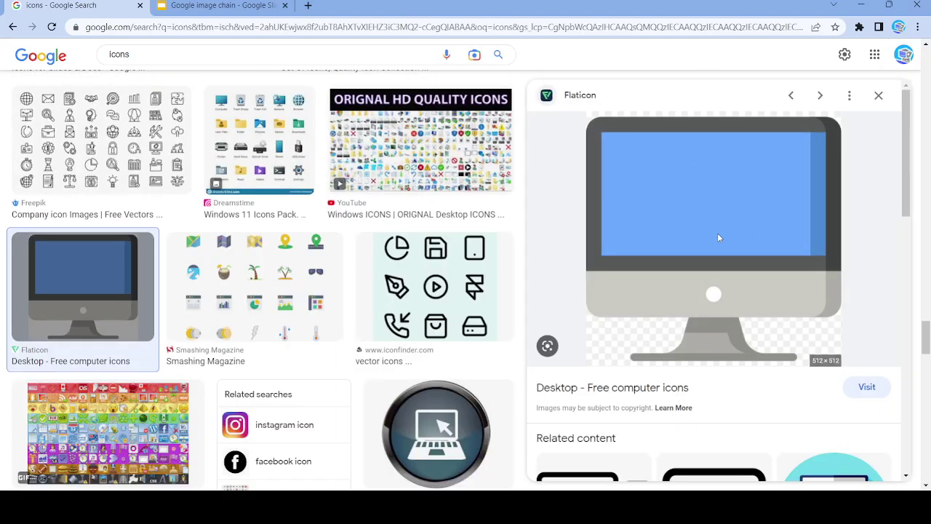
click(879, 96)
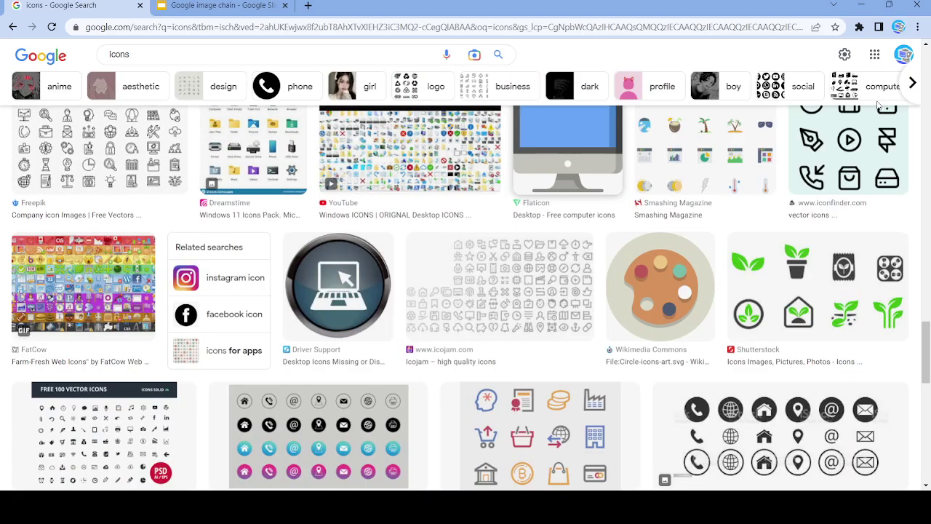
Step: Copy the Fotor Icon Maker picture from the icons results and paste it onto slide 54 in Google Slides
scroll(596, 260, down, 14)
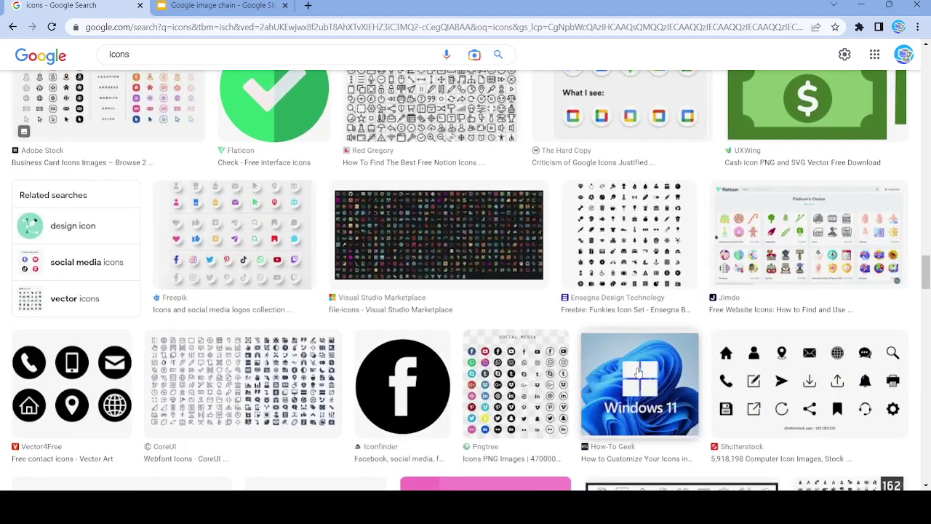
scroll(638, 371, down, 7)
scroll(155, 249, up, 1)
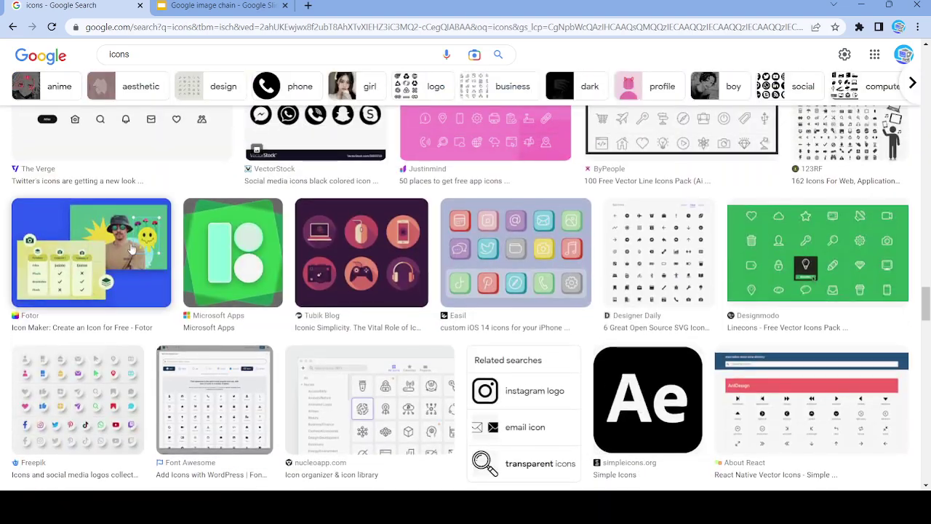
click(120, 262)
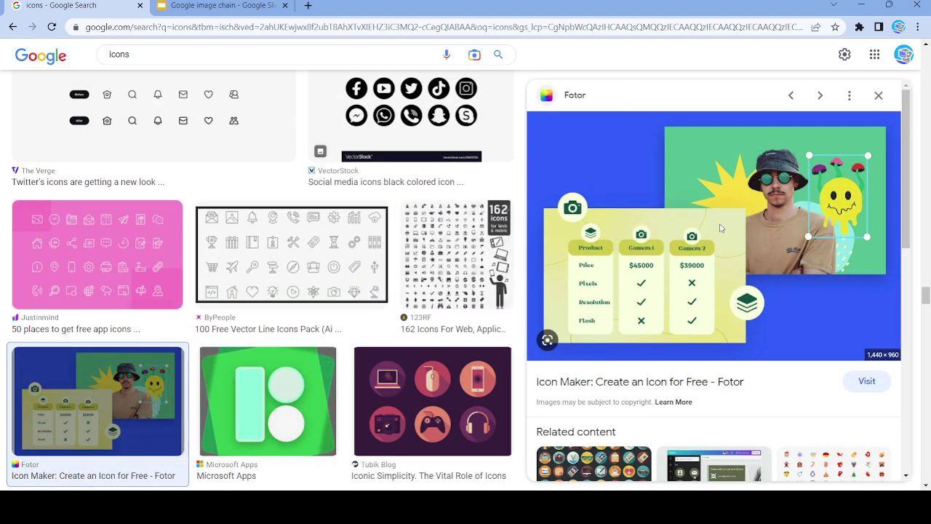
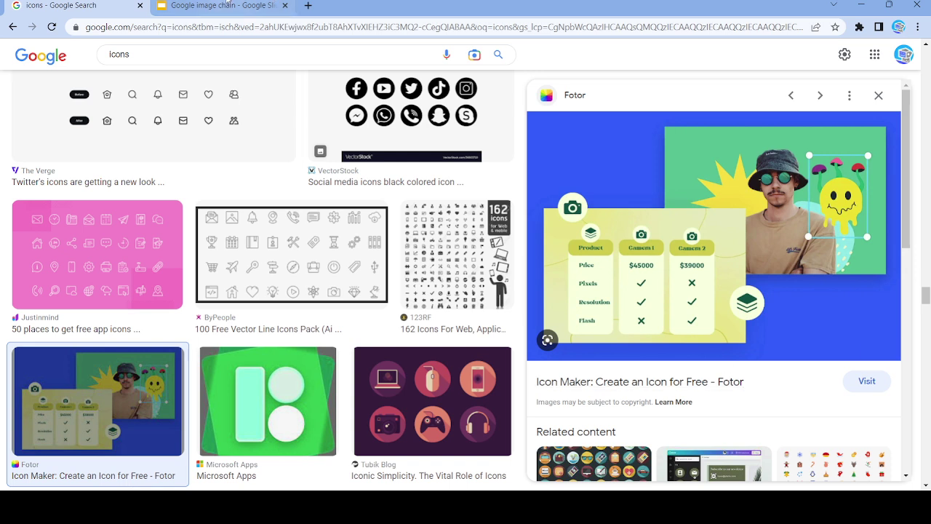
click(227, 5)
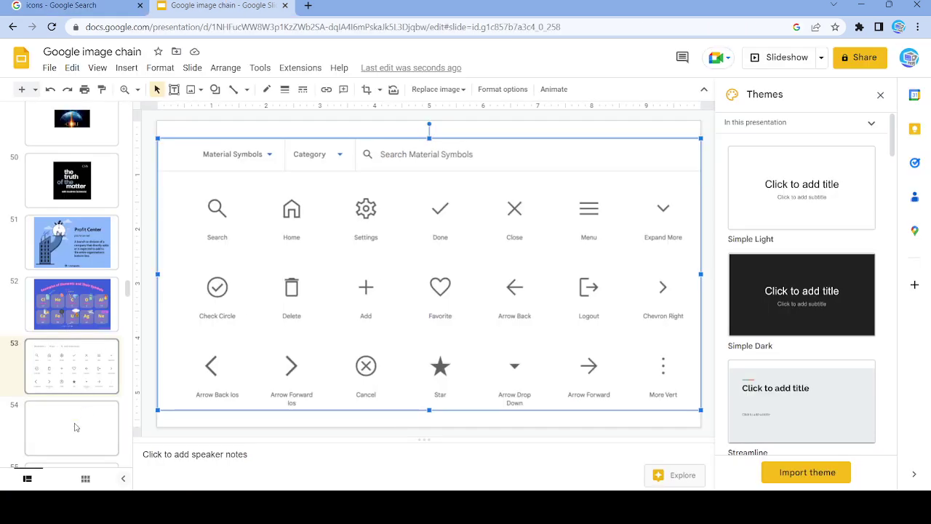
key(ctrl+m)
click(283, 266)
key(ctrl+v)
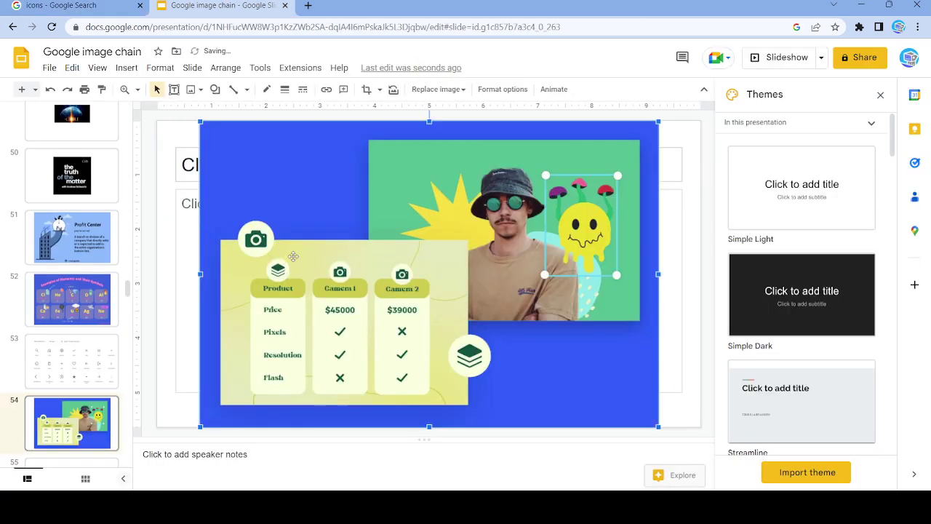
Step: Return to Google Images, search for "maker" from the Fotor picture's title, and browse the results
key(ctrl+shift+Tab)
click(174, 48)
text(maker)
key(Return)
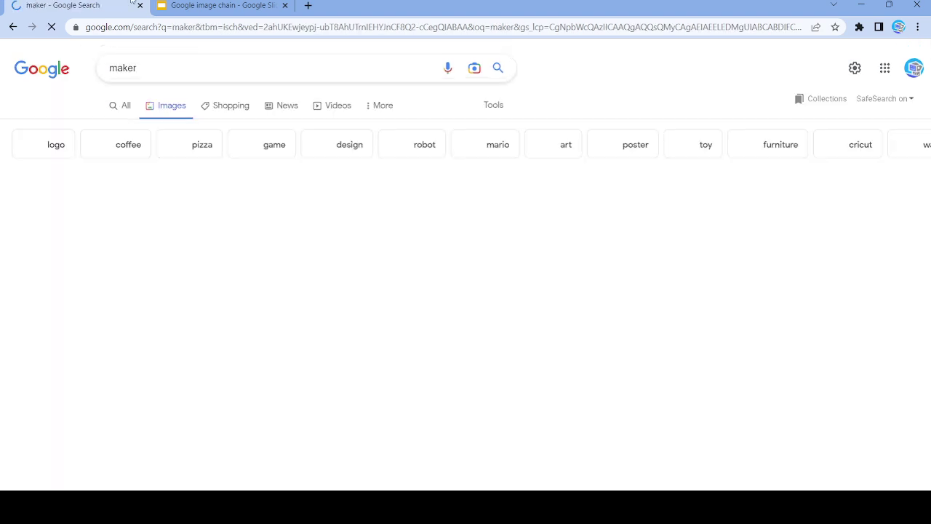
scroll(684, 255, down, 5)
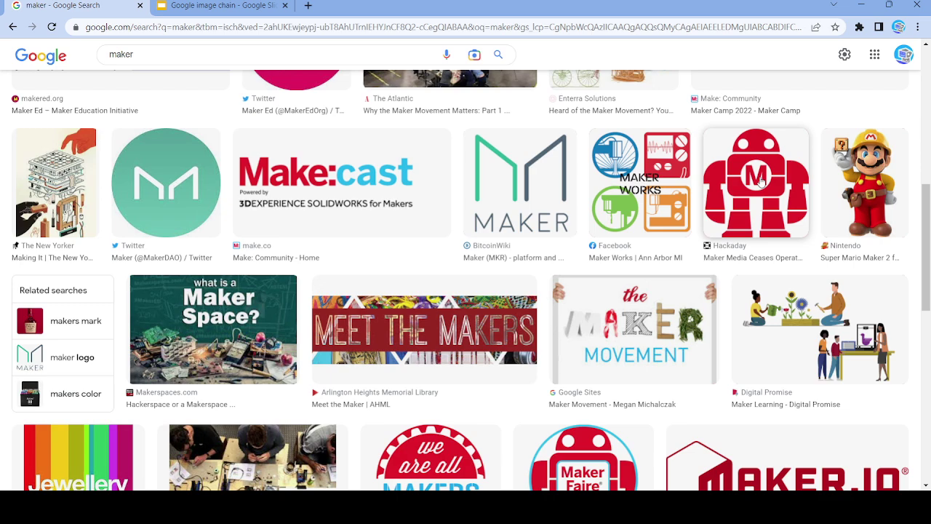
Step: Preview the Make Magazine maker picture as a candidate and close its preview
scroll(760, 180, down, 5)
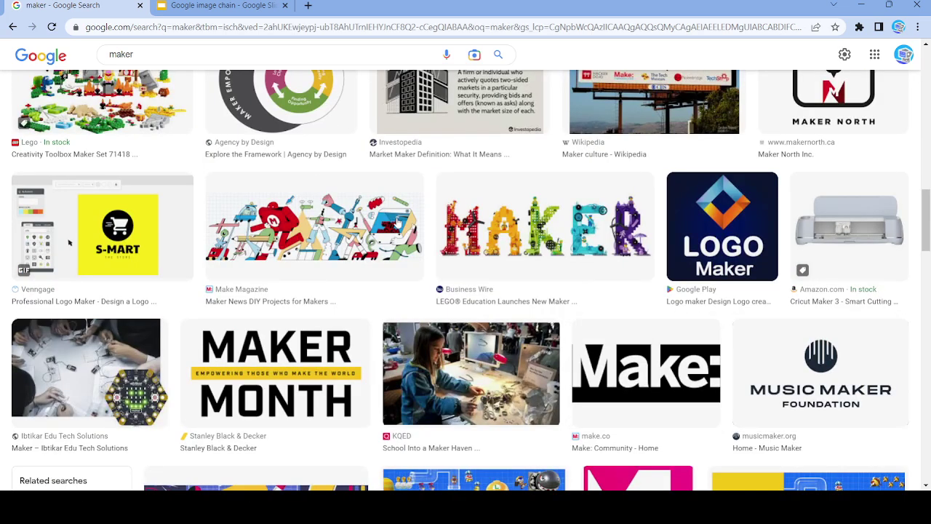
click(313, 227)
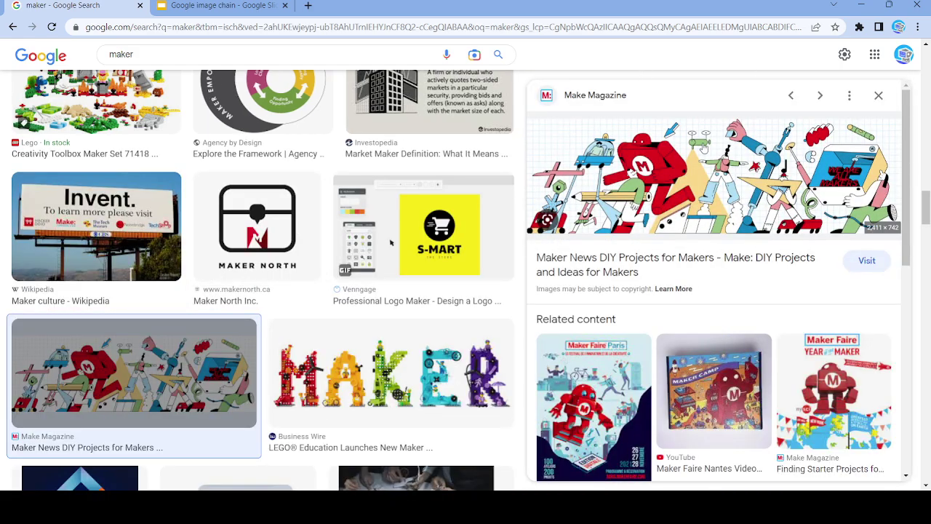
click(878, 96)
Step: Copy Nintendo's Super Mario Maker 2 picture from the maker results and paste it onto slide 55 in Google Slides
scroll(536, 293, down, 3)
click(536, 294)
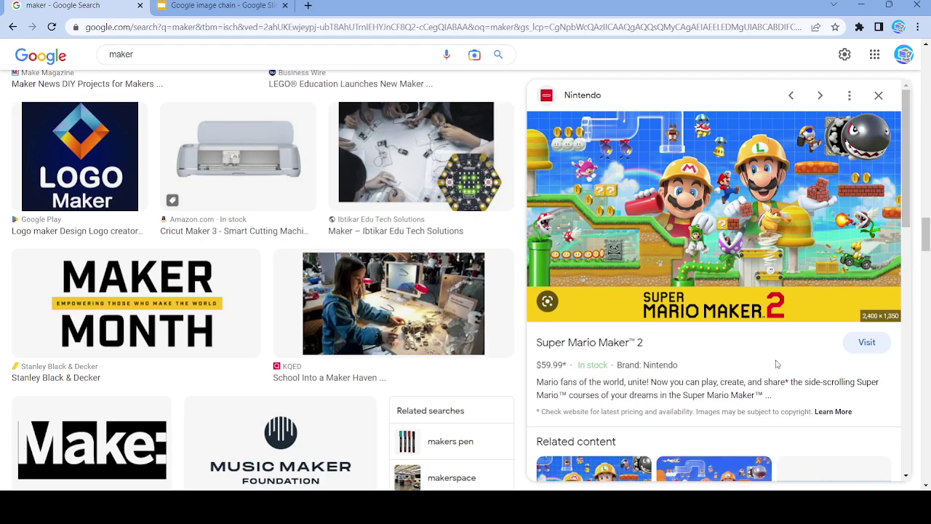
click(218, 5)
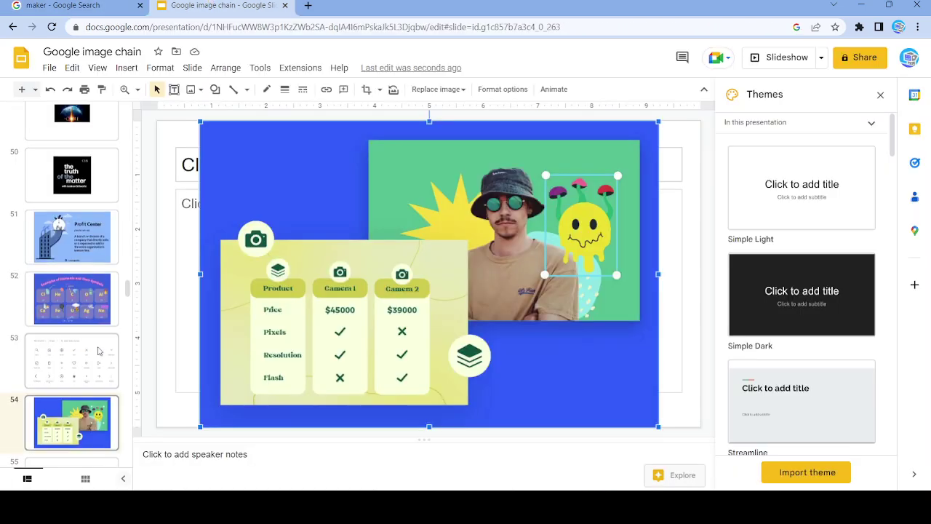
scroll(121, 346, down, 3)
click(72, 302)
click(261, 252)
key(ctrl+v)
Step: Return to Google Images and search for "scrolling" from the Super Mario Maker 2 picture's description
key(ctrl+shift+Tab)
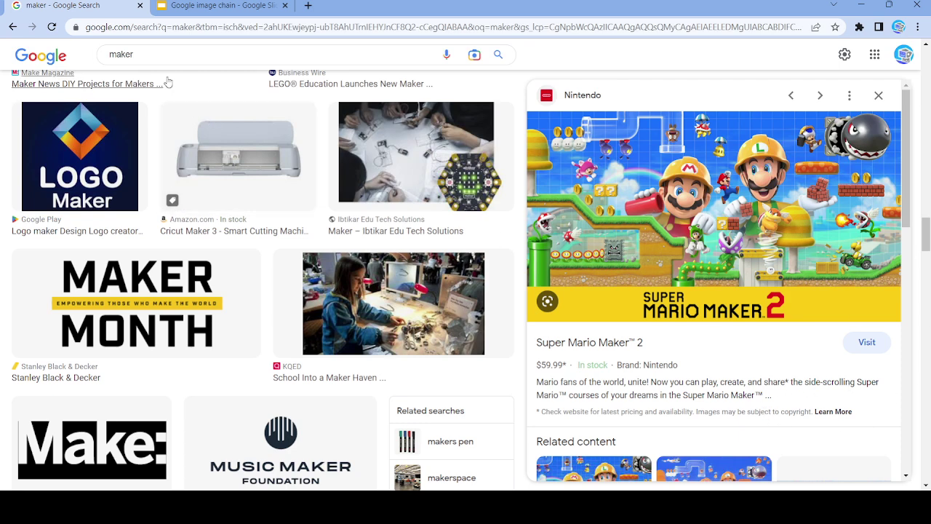
double_click(117, 54)
text(scrolling)
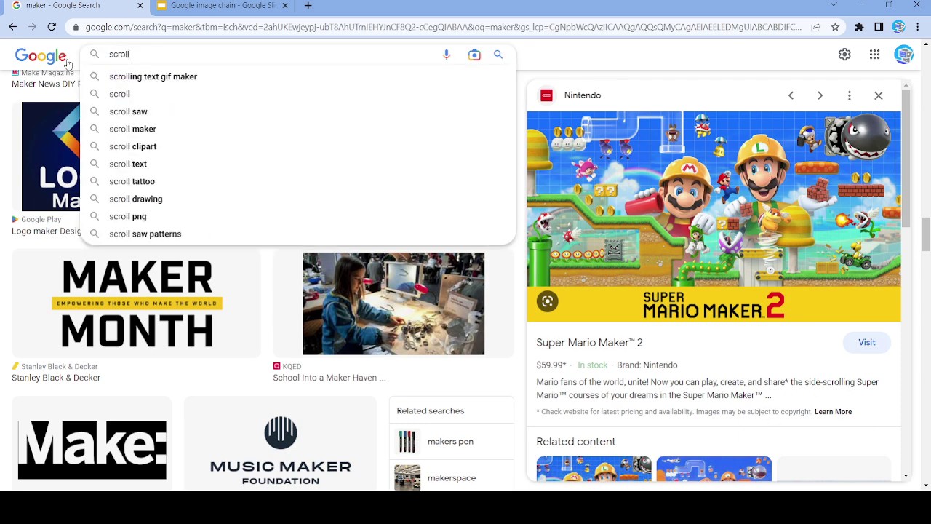
key(Return)
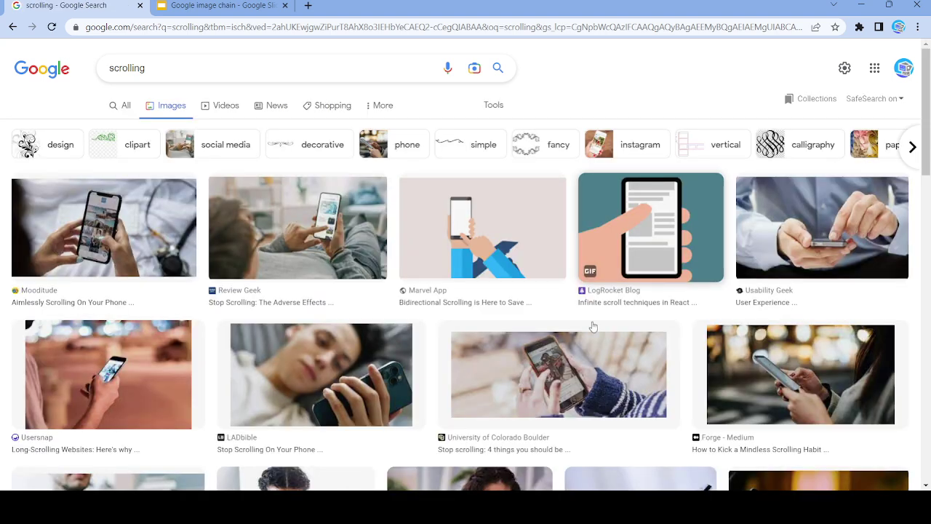
Step: Preview the red WIRED doomscrolling picture as a candidate and close its preview
scroll(461, 284, down, 5)
click(461, 284)
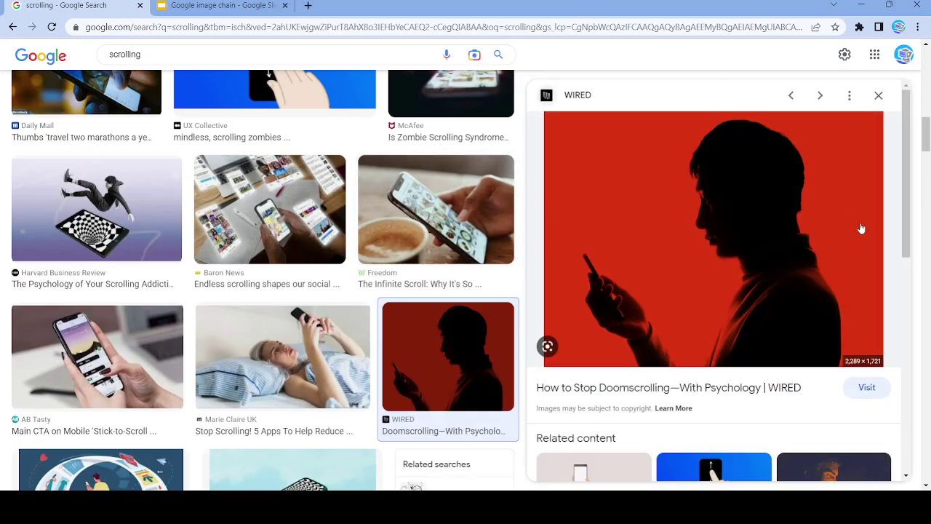
click(878, 95)
Step: Copy the ADDitude doom scrolling picture from the scrolling results and paste it onto slide 56 in Google Slides
scroll(534, 327, down, 3)
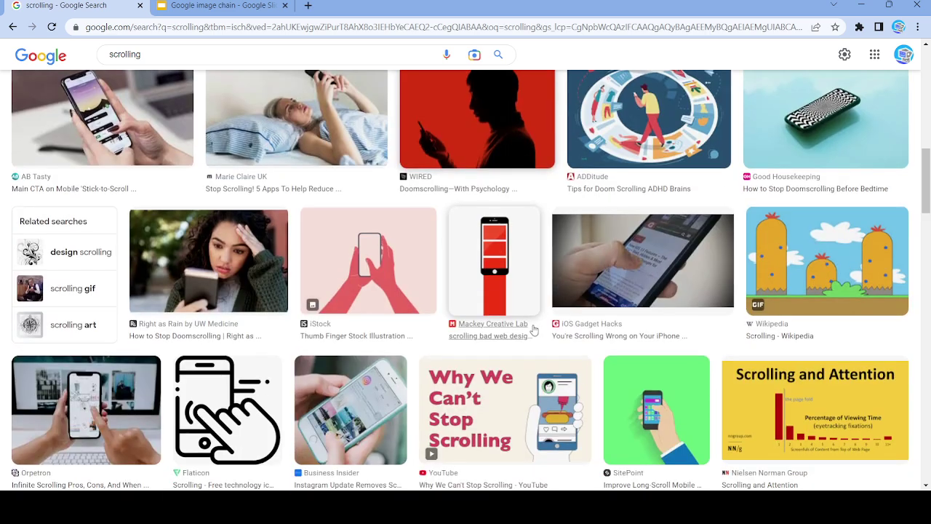
click(652, 141)
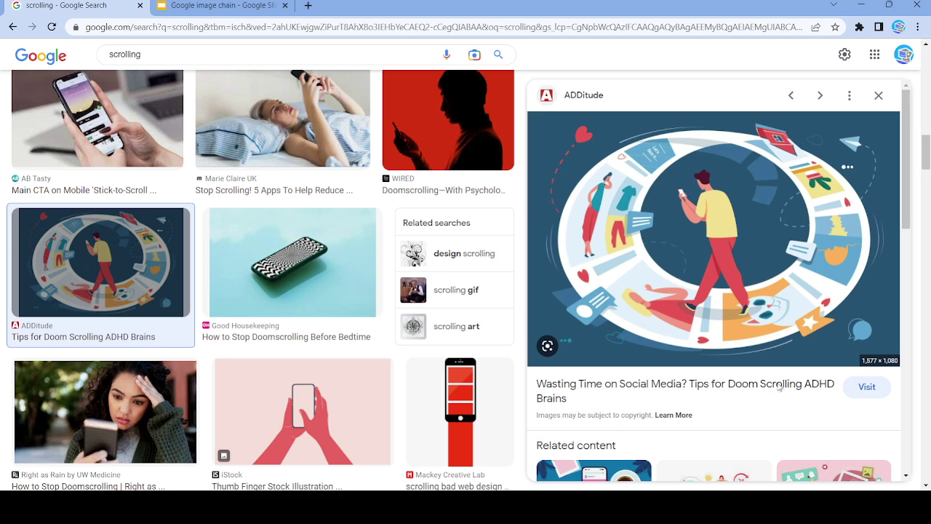
click(195, 11)
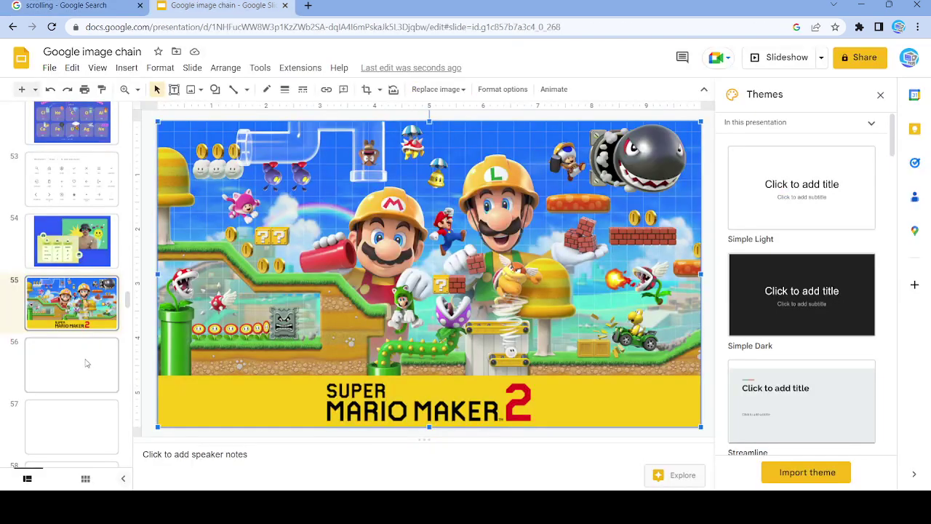
click(85, 364)
click(301, 252)
key(ctrl+v)
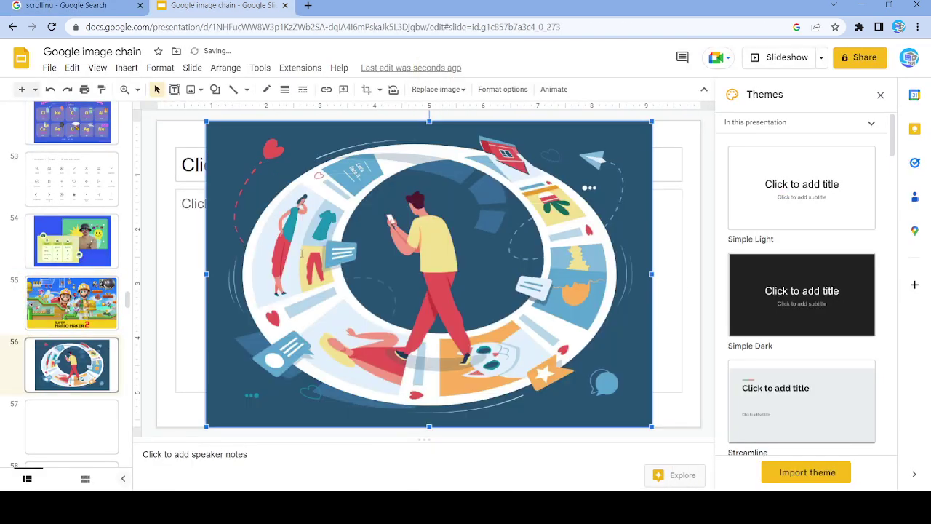
Step: Return to Google Images and search for "Wasting" from the ADDitude picture's title
click(43, 6)
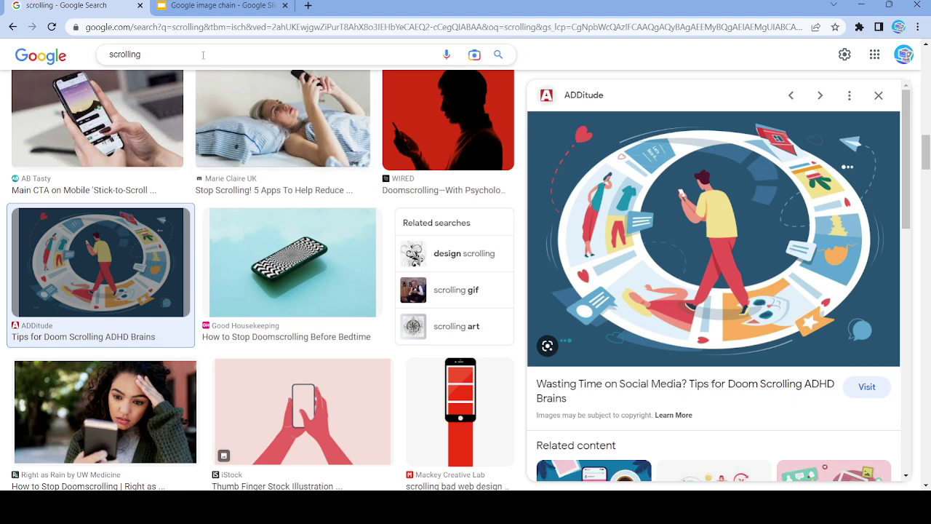
drag(204, 56, 77, 59)
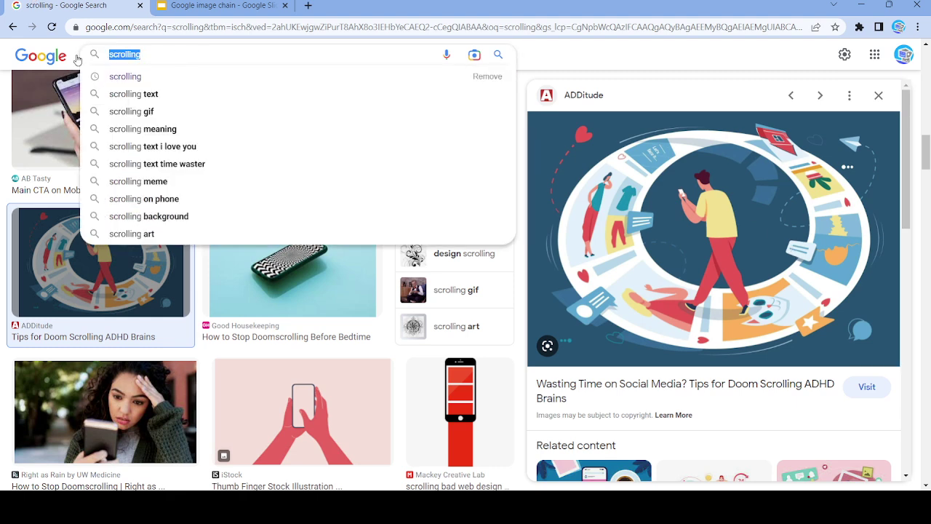
text(Wasting)
key(Return)
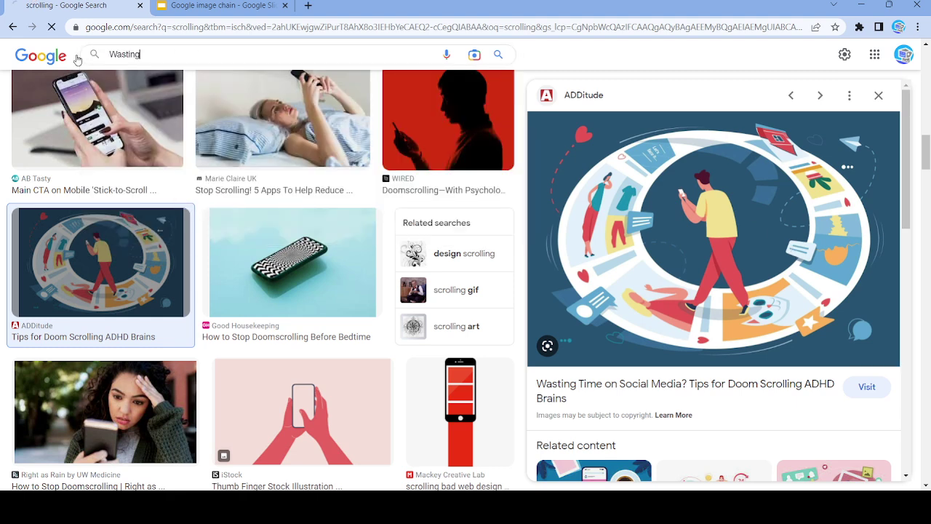
Step: Browse the Wasting results and preview the Entrepreneur hourglass and USGS map pictures as candidates, closing each preview
scroll(759, 444, down, 5)
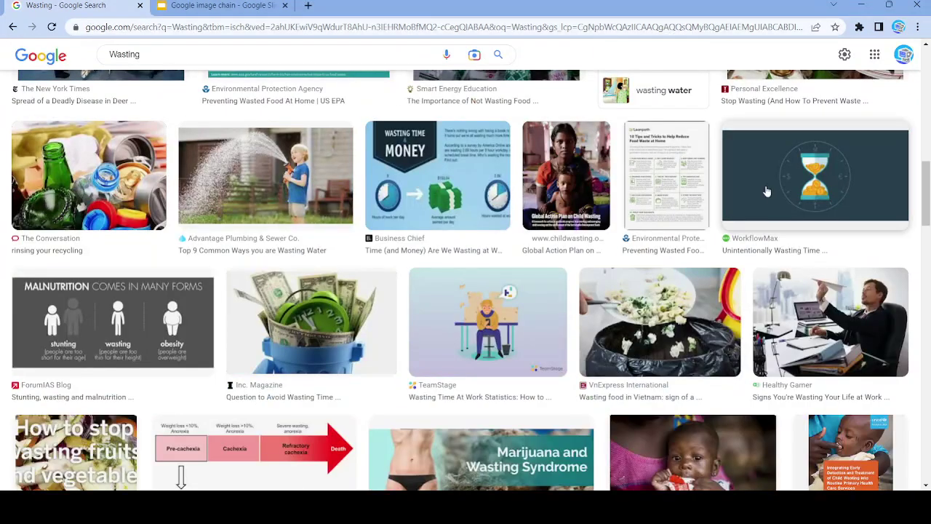
scroll(447, 244, down, 3)
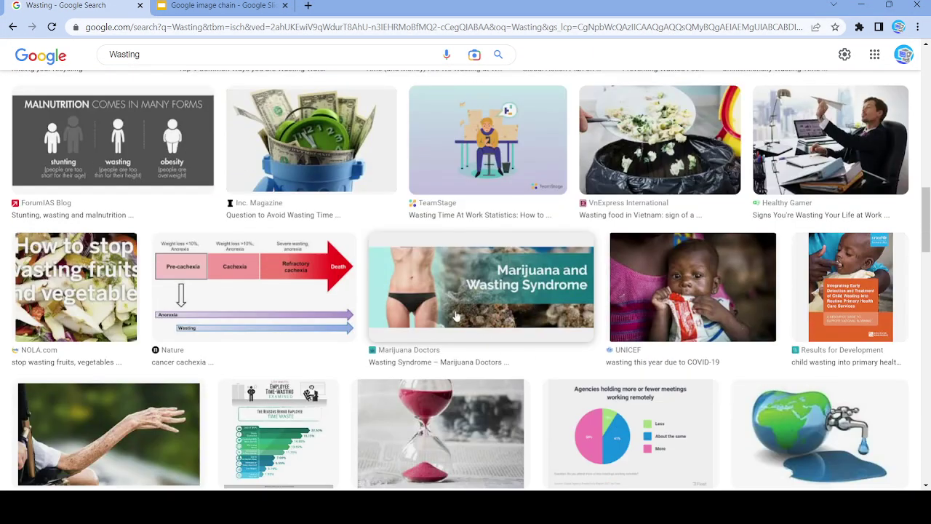
scroll(282, 383, down, 2)
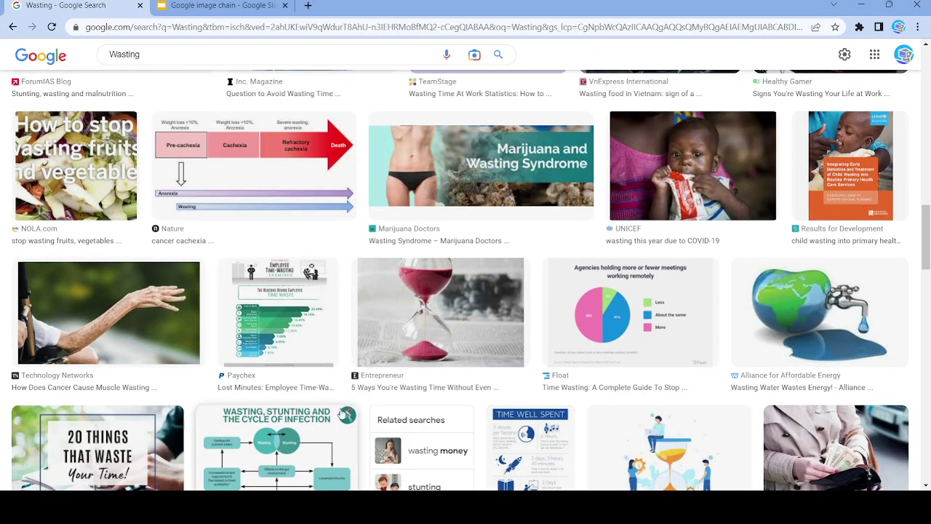
click(444, 306)
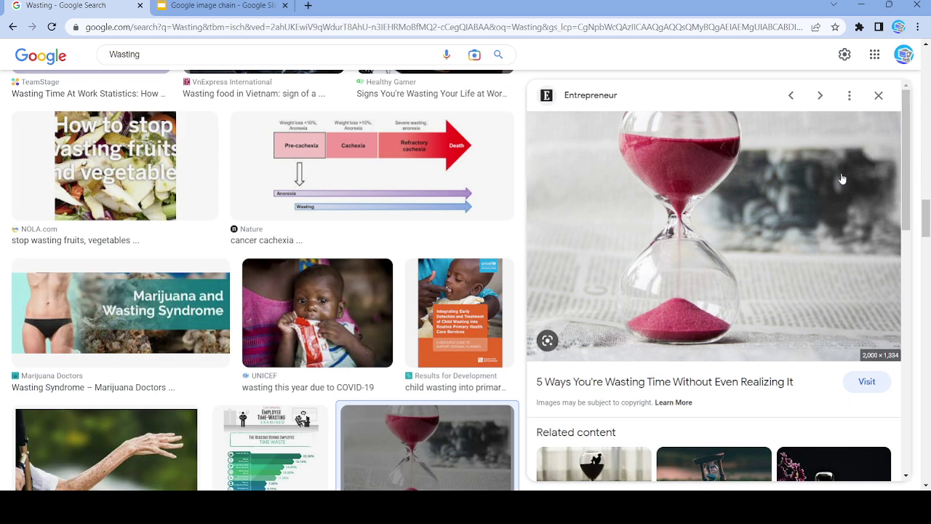
click(879, 95)
scroll(657, 224, down, 3)
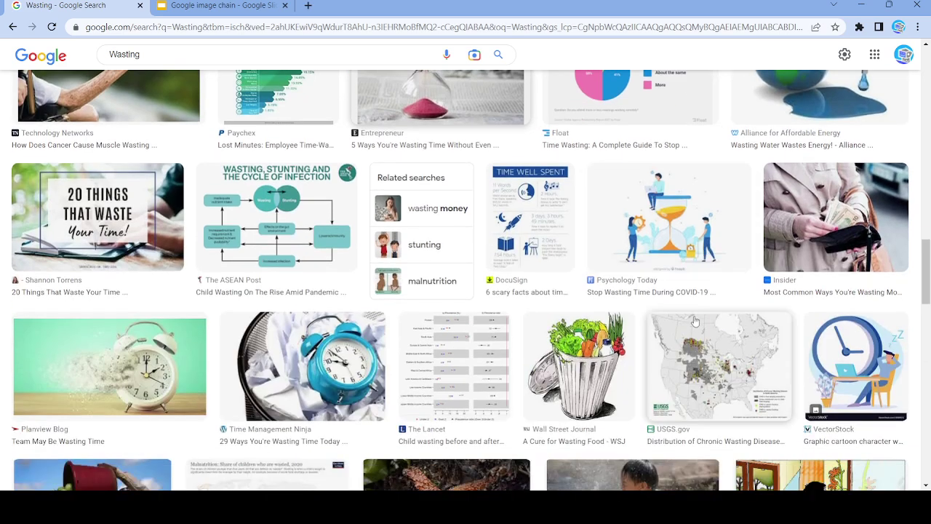
click(753, 385)
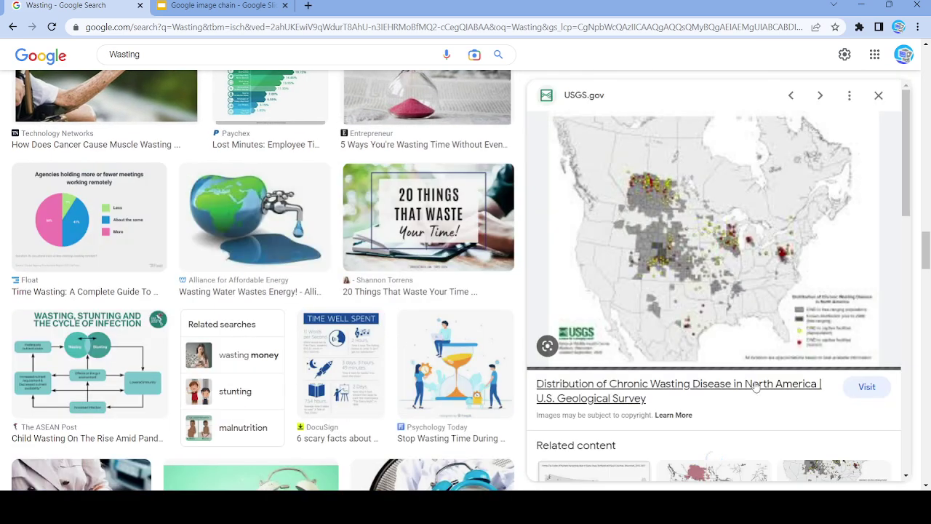
click(879, 95)
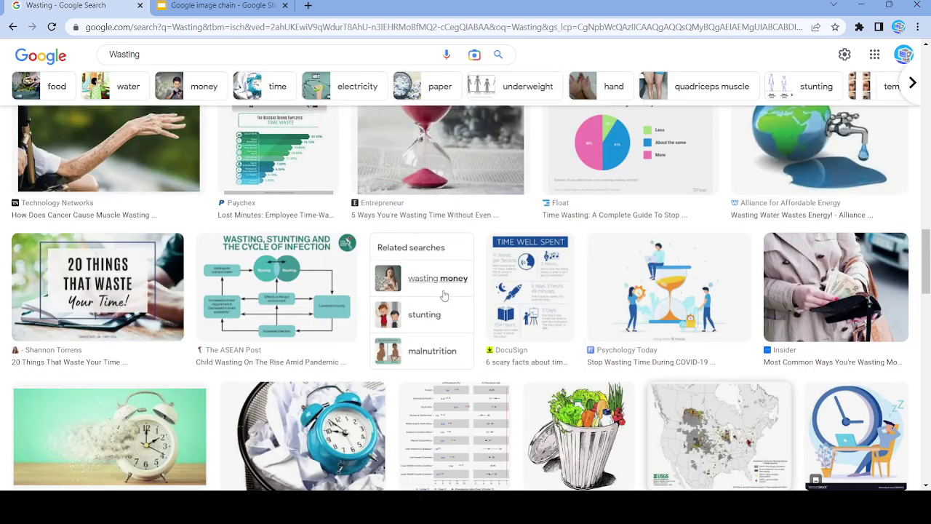
Step: Copy the Oregon Ocean Info sea star picture from the Wasting results and paste it onto slide 57 in Google Slides
scroll(444, 291, down, 3)
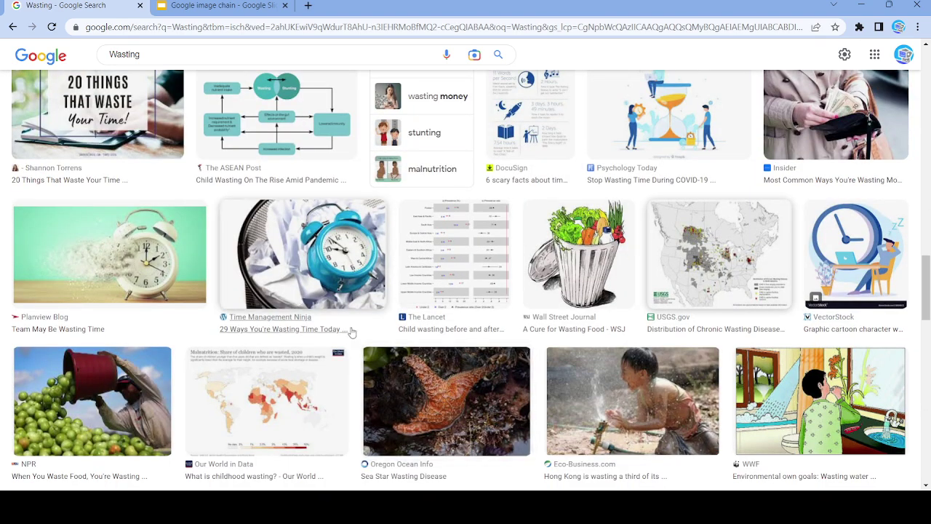
click(407, 390)
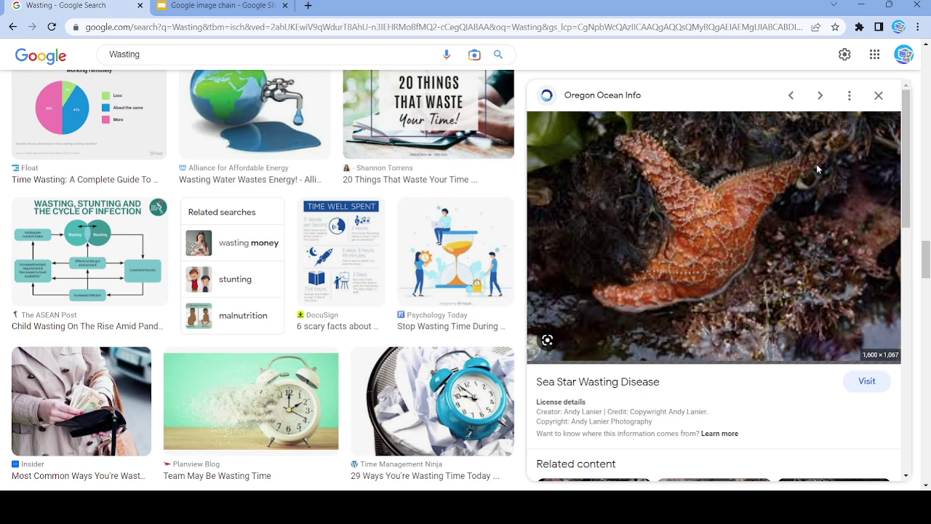
click(218, 5)
key(ctrl+m)
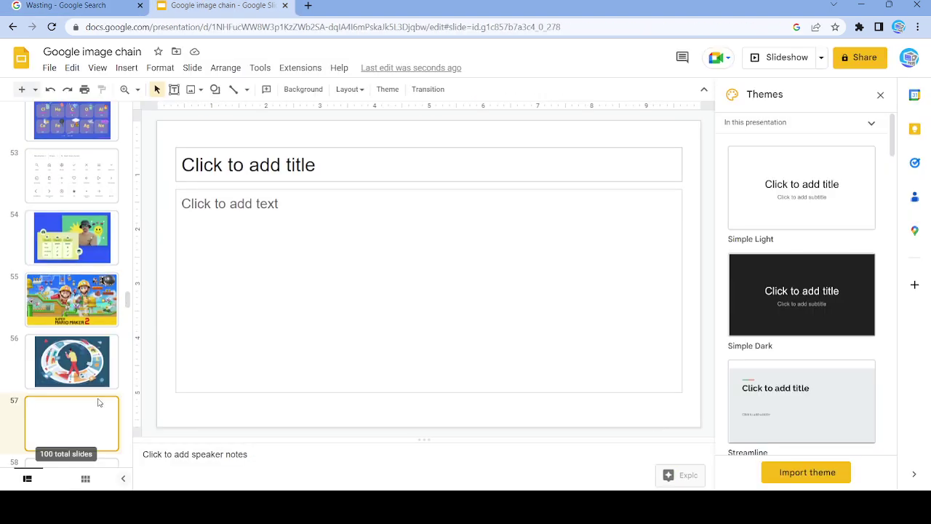
click(256, 312)
key(ctrl+v)
Step: Return to Google Images and search for "star" from the Sea Star Wasting Disease picture's title
click(72, 5)
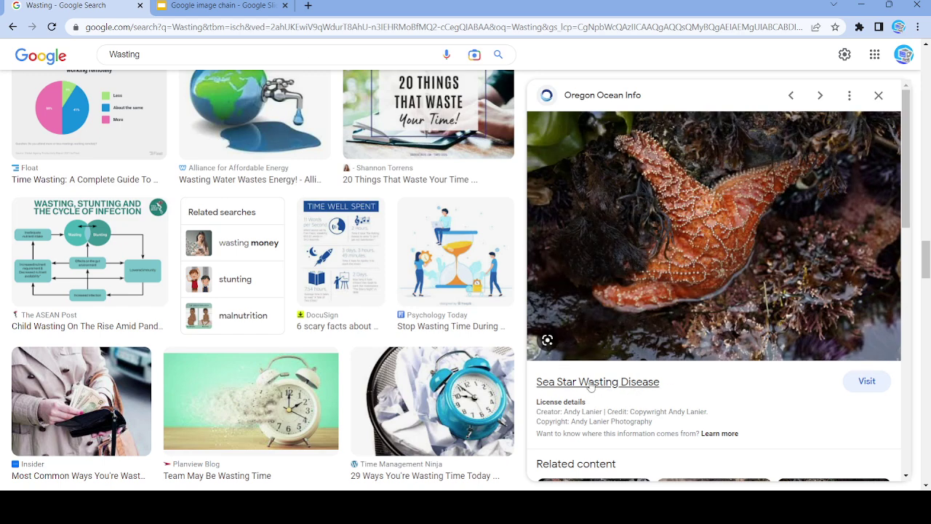
double_click(124, 54)
text(star)
key(Return)
Step: Copy the Emojipedia White Medium Star Emoji picture from the star results and paste it onto slide 58 in Google Slides
scroll(575, 380, down, 5)
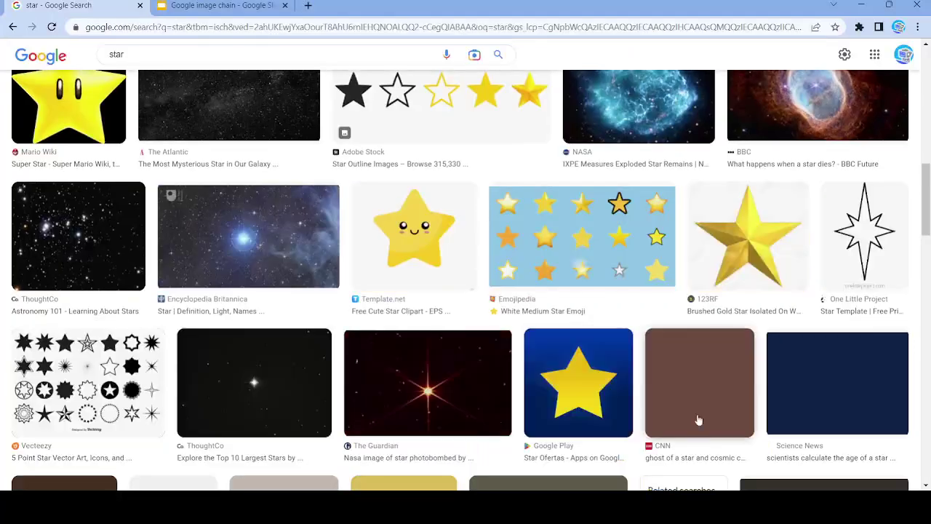
click(591, 234)
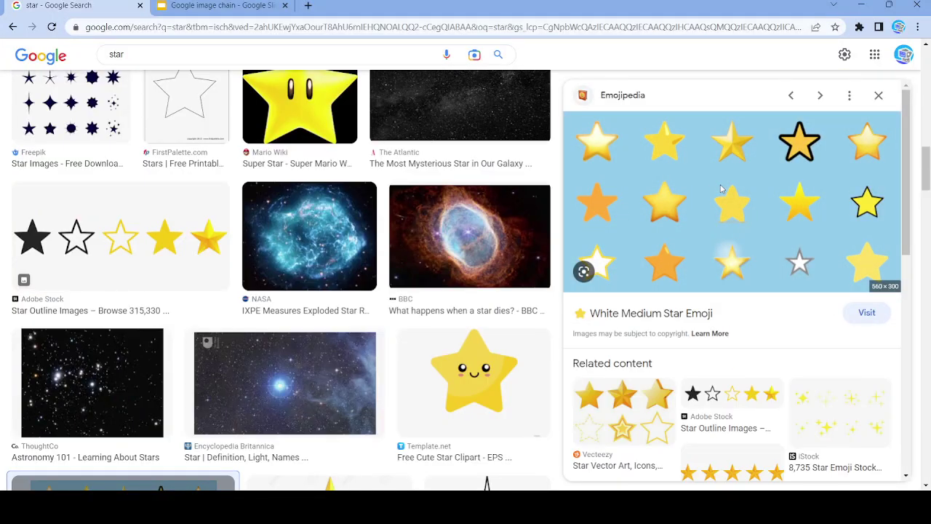
click(219, 5)
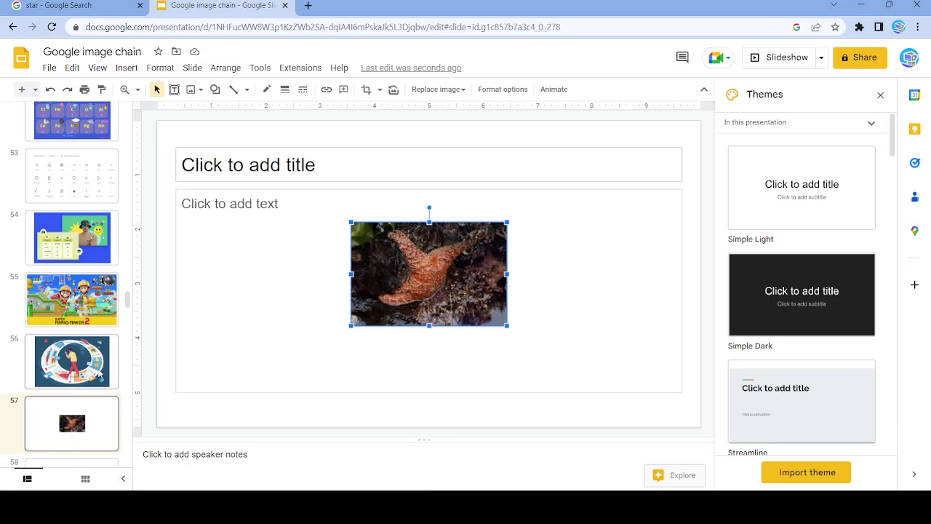
scroll(93, 396, down, 1)
click(78, 364)
click(217, 296)
key(ctrl+v)
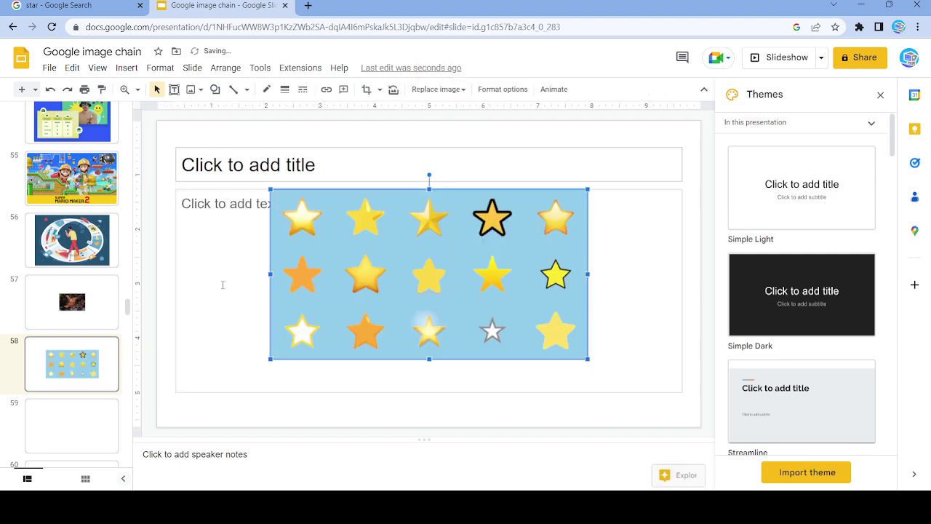
Step: Return to Google Images and search for "medium" from the Emojipedia picture's title
key(ctrl+shift+Tab)
text(/)
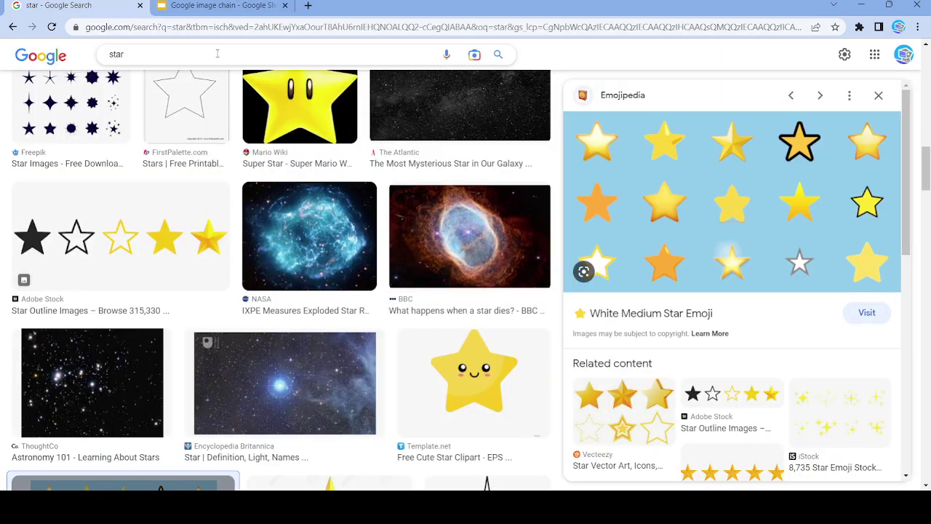
text(medium)
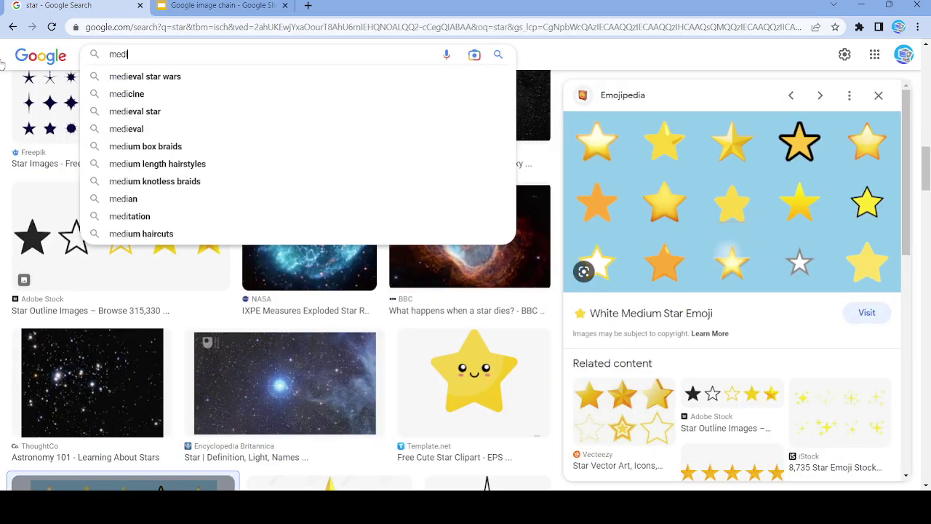
key(Return)
Step: Browse the "medium" image results, previewing several pictures and their titles to look for a suitable next link in the chain
scroll(732, 360, down, 6)
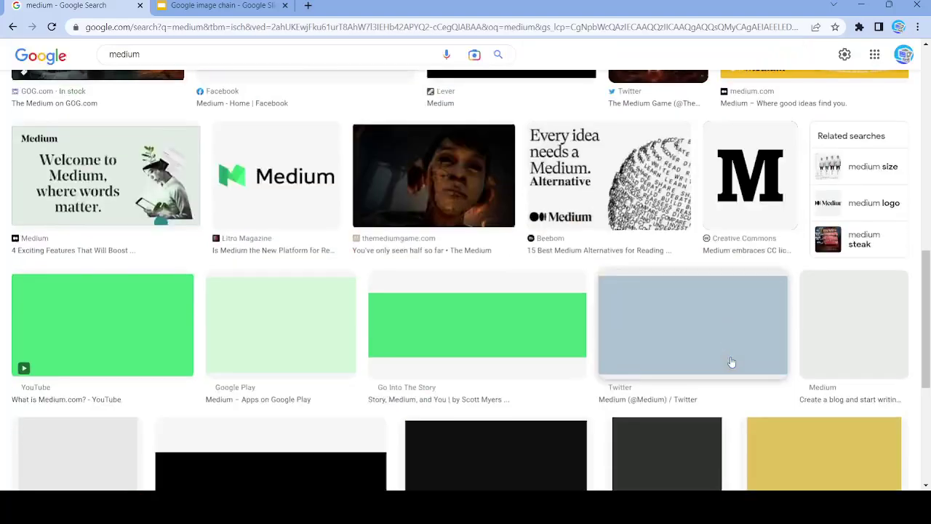
scroll(732, 361, down, 4)
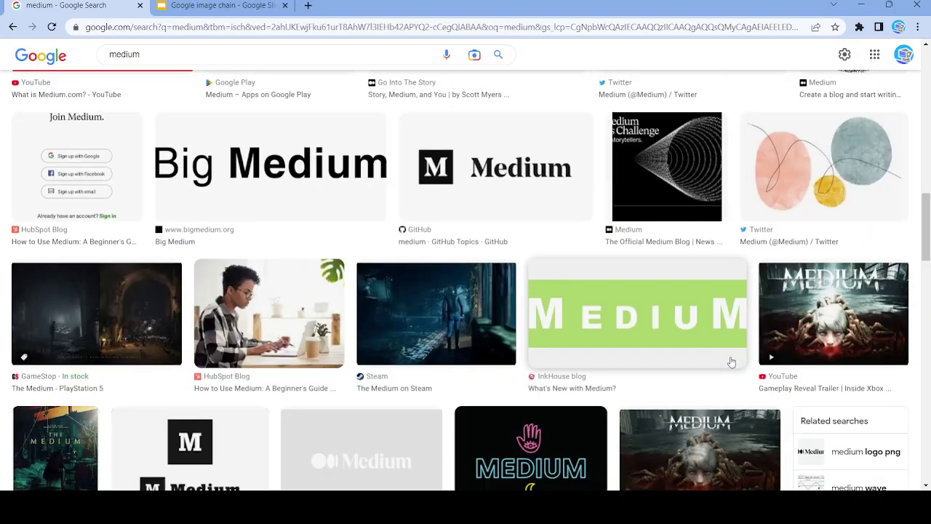
click(429, 328)
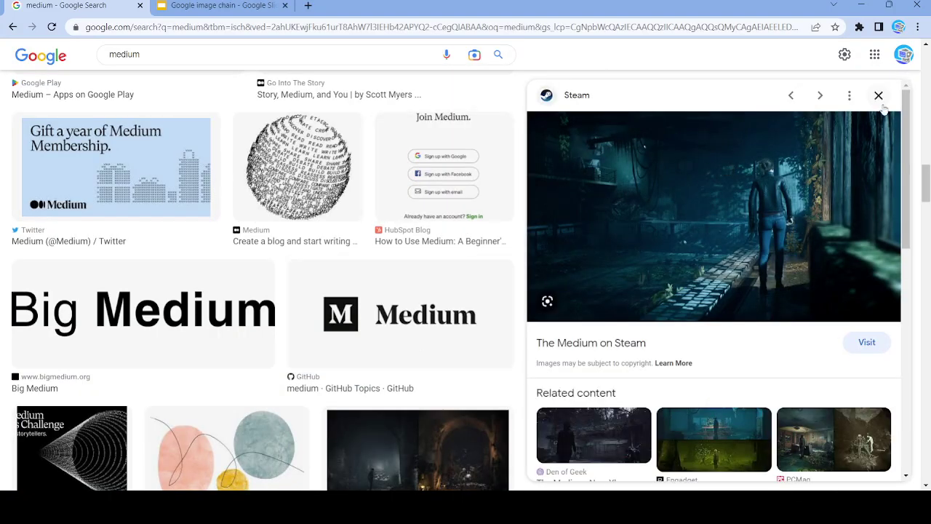
click(879, 96)
scroll(728, 208, down, 5)
click(595, 263)
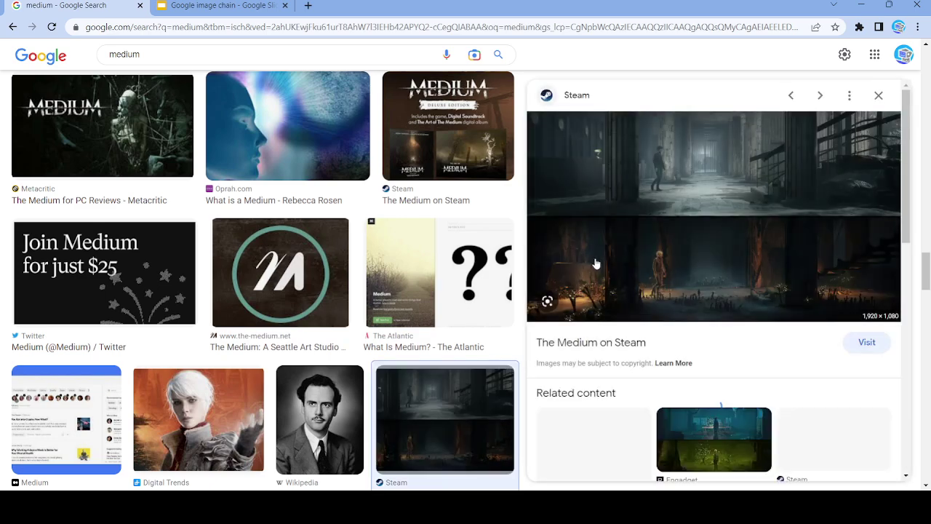
click(879, 96)
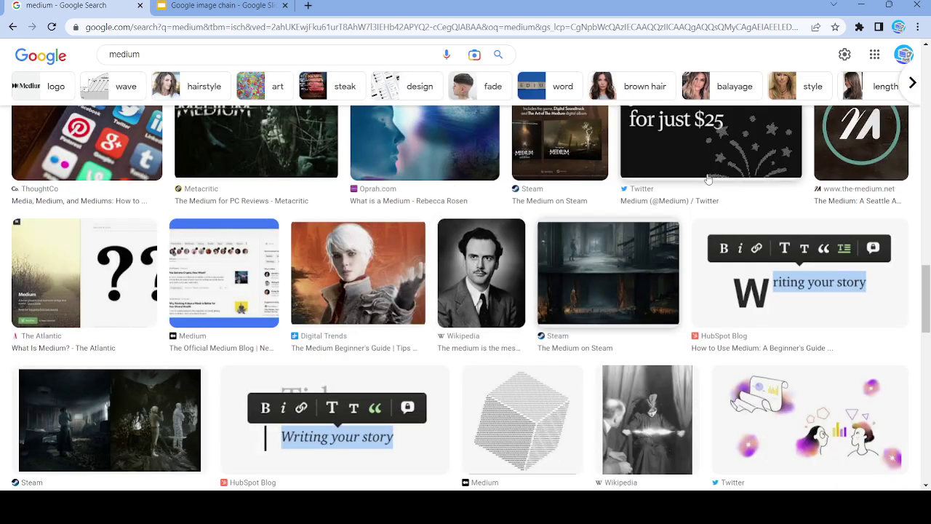
click(695, 144)
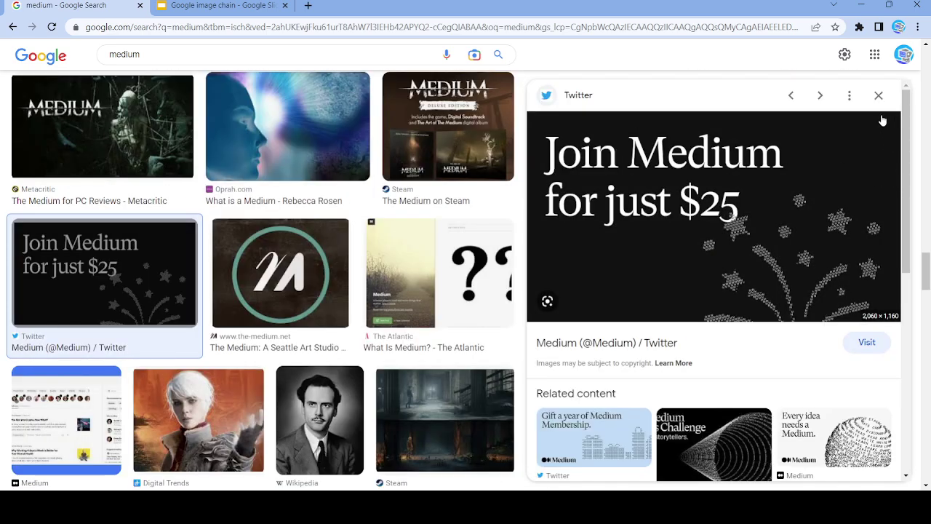
click(879, 96)
scroll(512, 153, down, 5)
click(512, 152)
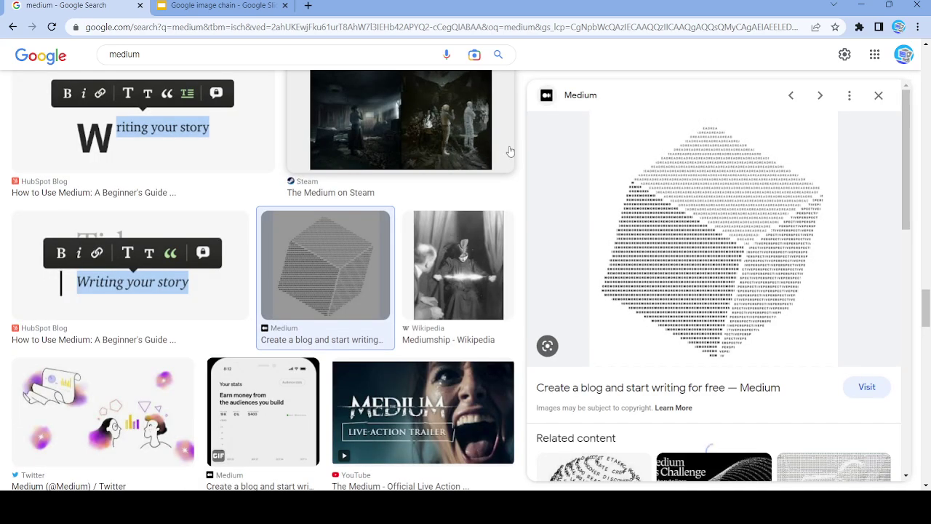
click(877, 96)
scroll(465, 291, down, 8)
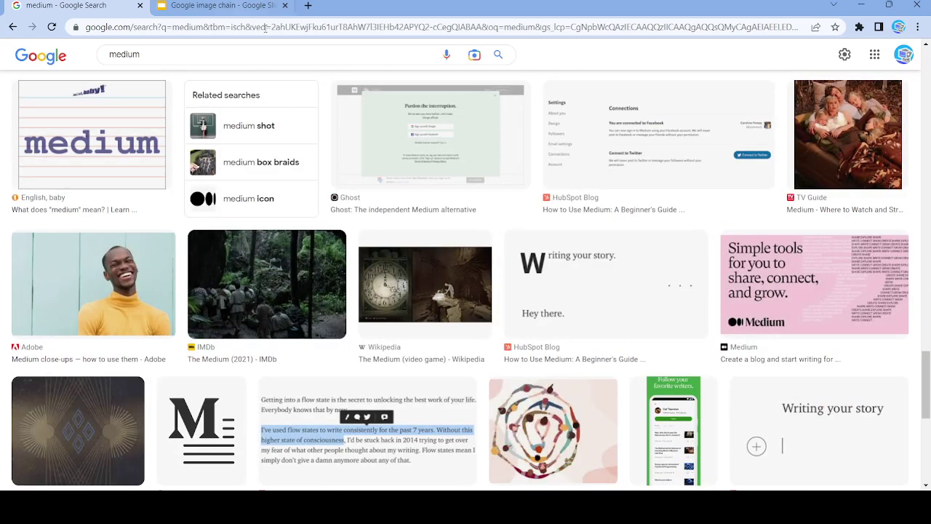
Step: Copy the HubSpot Blog flow-state text picture from the medium results and paste it onto slide 59 in Google Slides
scroll(371, 205, down, 3)
click(371, 204)
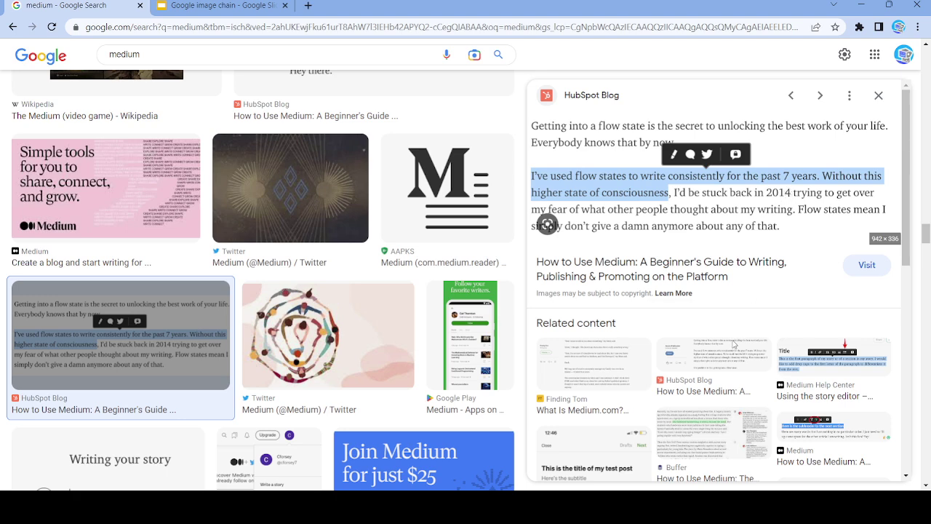
click(218, 6)
key(ctrl+m)
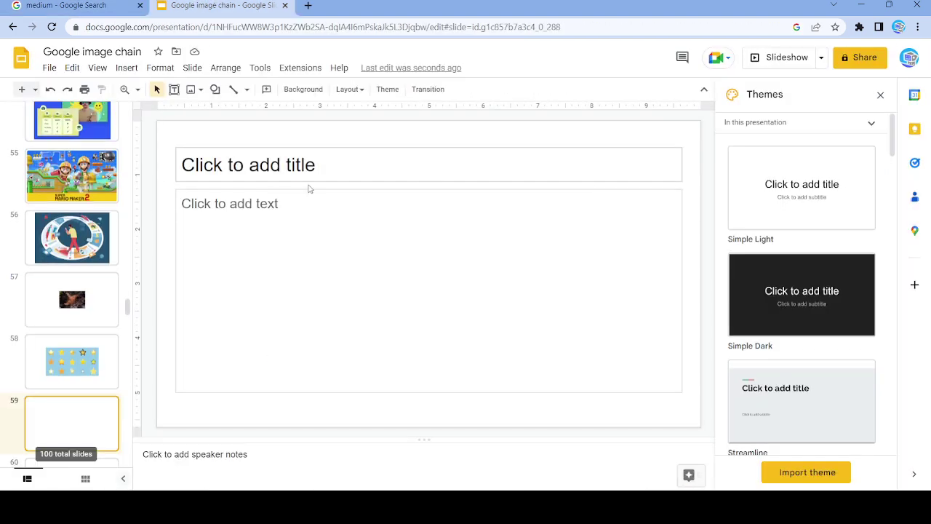
click(270, 202)
key(ctrl+v)
Step: Return to Google Images and search for "Platform" from the HubSpot Blog picture's title
click(65, 6)
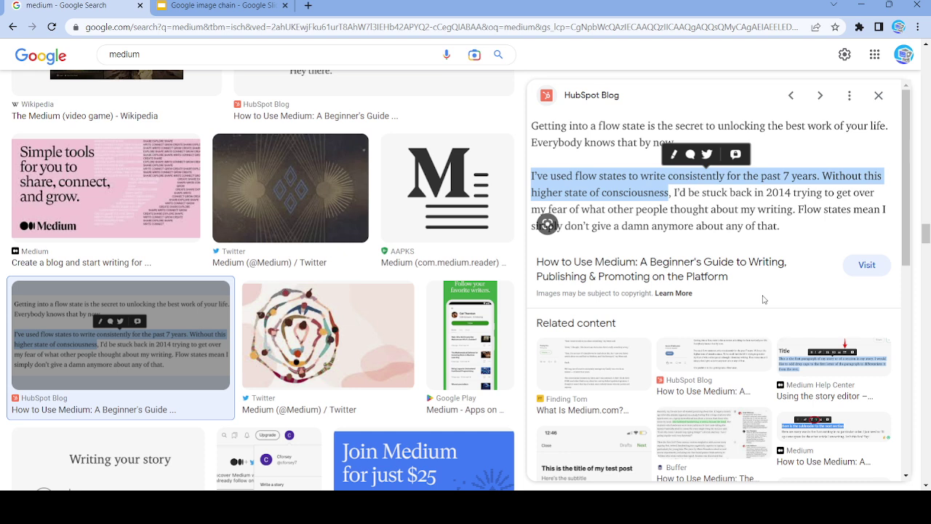
drag(140, 54, 131, 58)
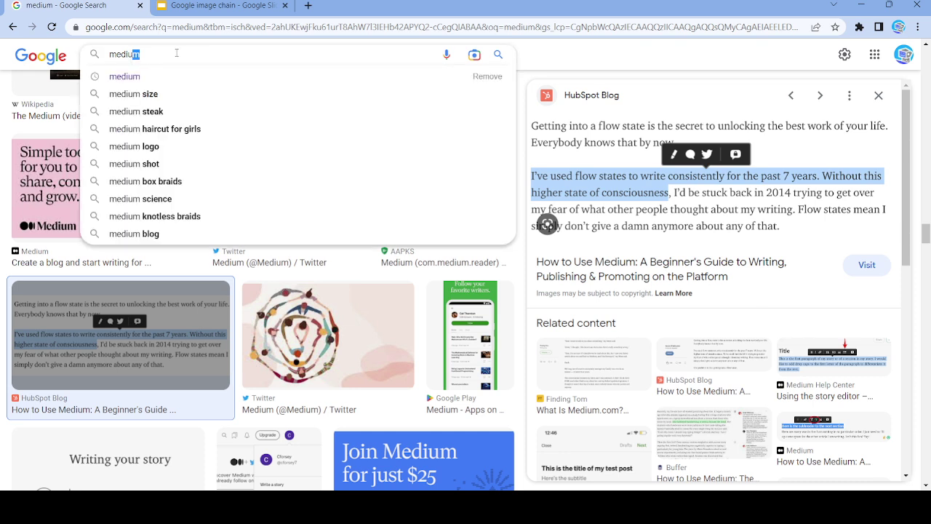
key(BackSpace)
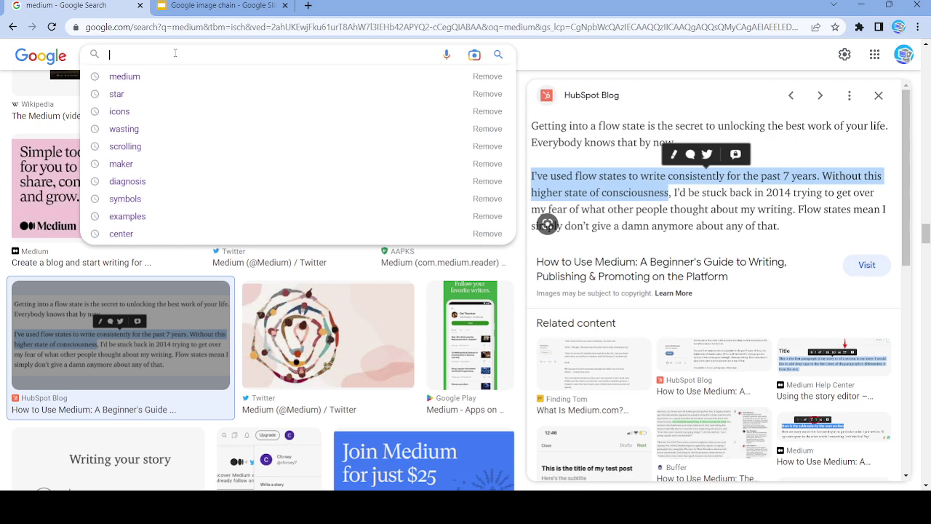
text(Platform)
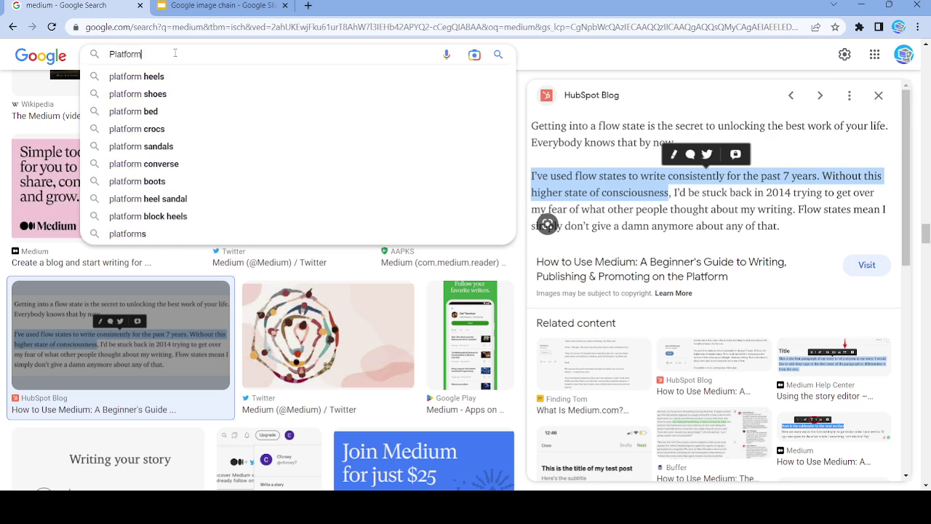
key(Return)
Step: Copy the red Vox picture of The Platform review from the results and paste it onto slide 60 in Google Slides
scroll(806, 339, down, 7)
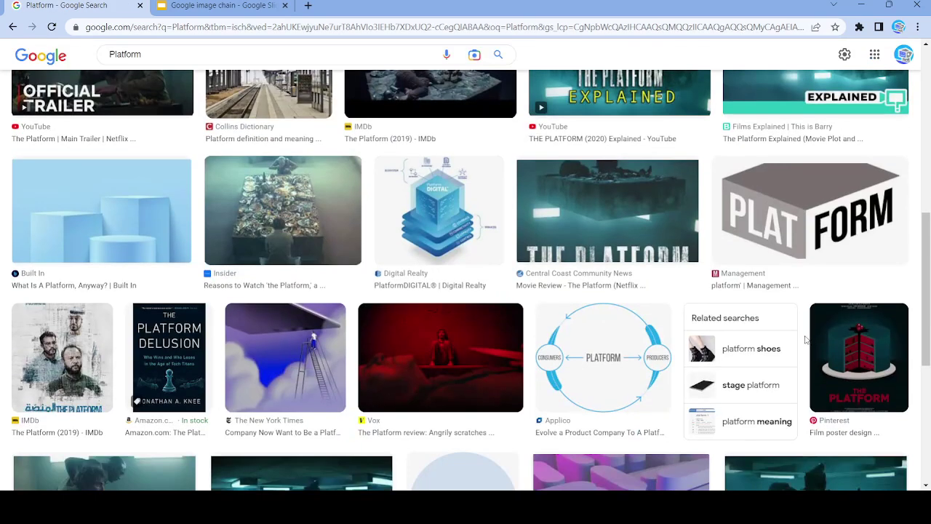
scroll(806, 339, down, 3)
click(422, 243)
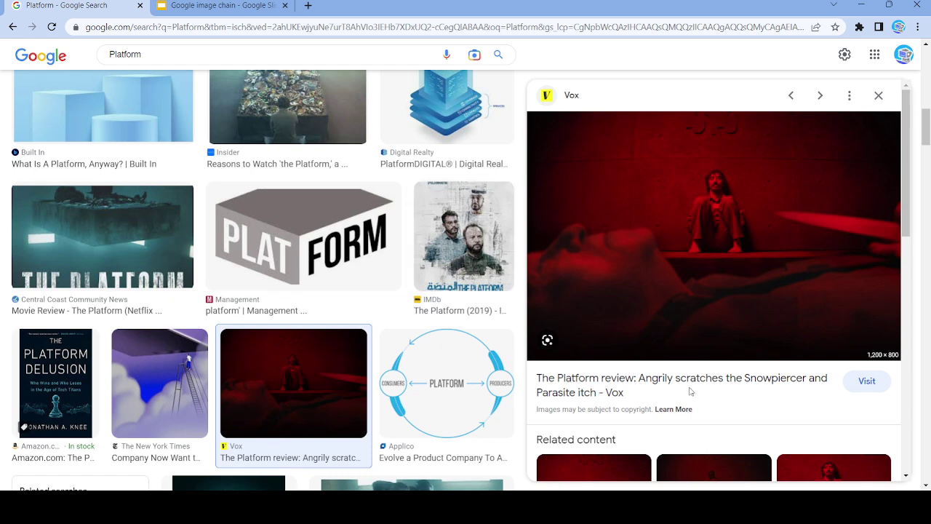
click(219, 5)
scroll(72, 240, down, 3)
click(64, 245)
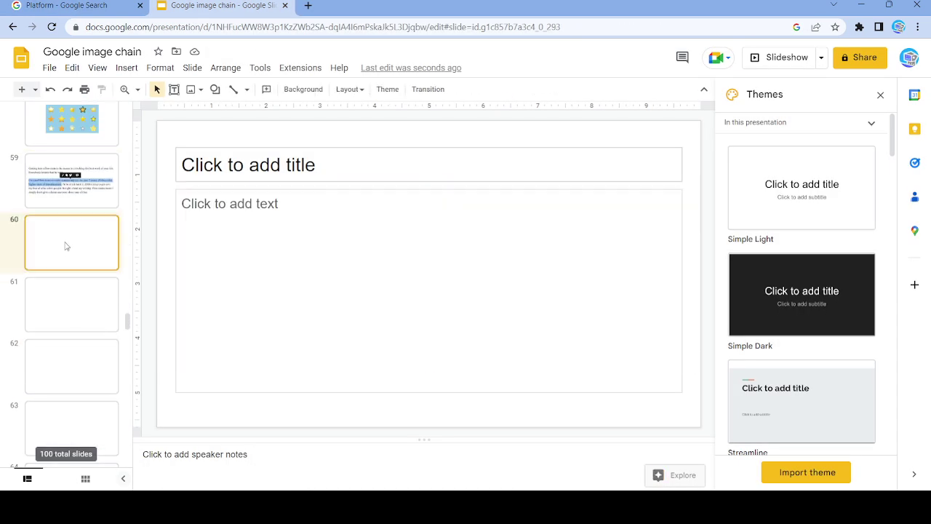
click(287, 255)
key(ctrl+v)
Step: Return to Google Images and search for "scratches" from the Vox picture's title
click(72, 5)
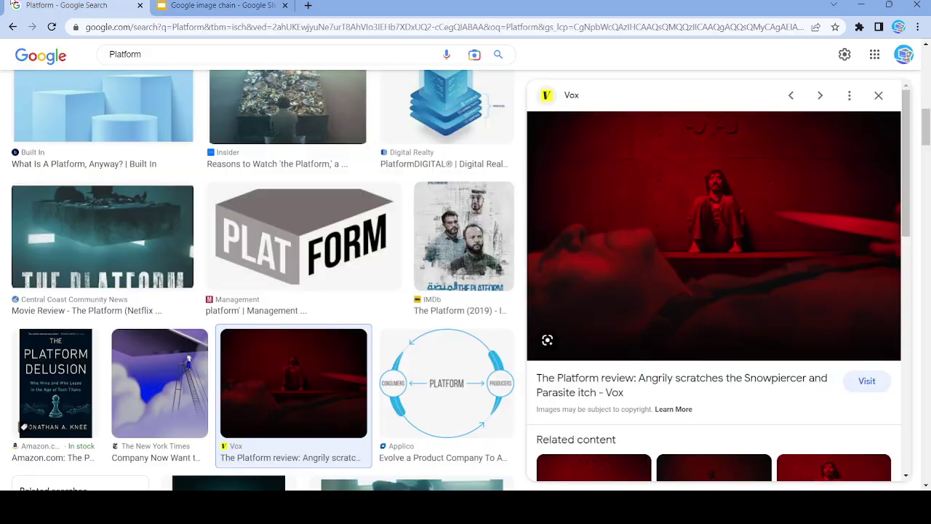
click(94, 54)
key(ctrl+a)
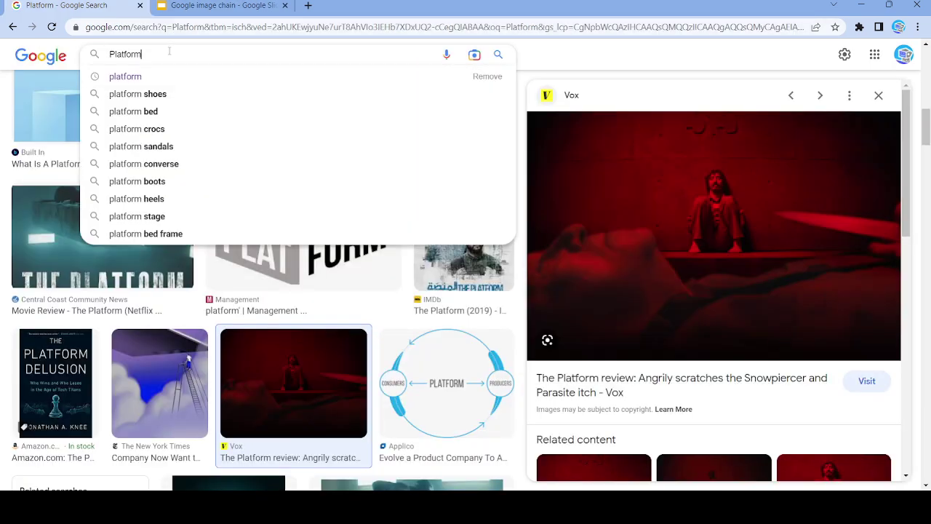
text(scrat)
text(ches)
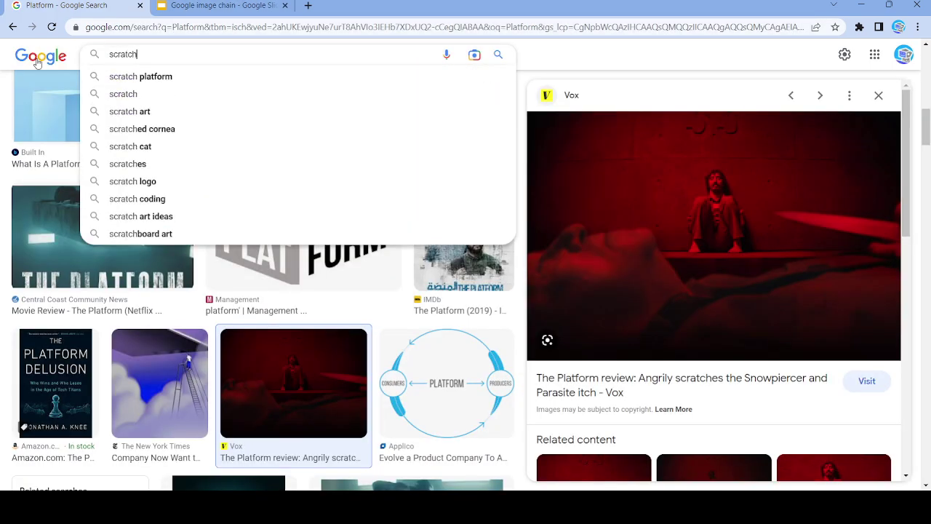
key(Return)
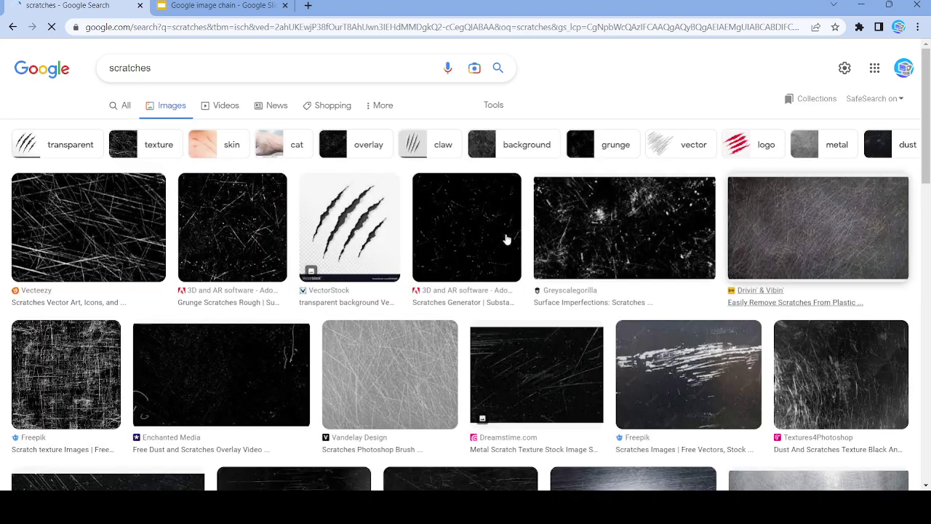
Step: Copy the Stellinox scratched stainless-steel picture from the scratches results and paste it onto slide 61 in Google Slides
scroll(601, 294, down, 10)
click(519, 146)
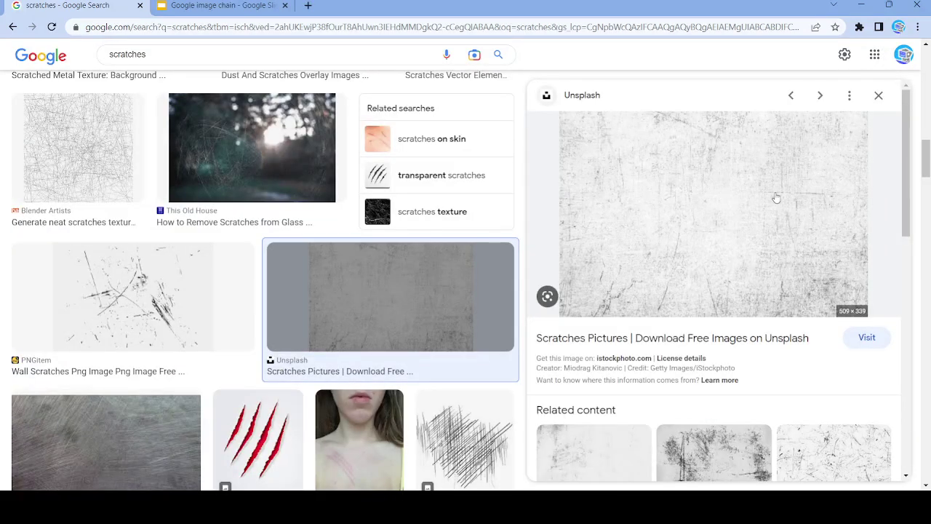
click(879, 95)
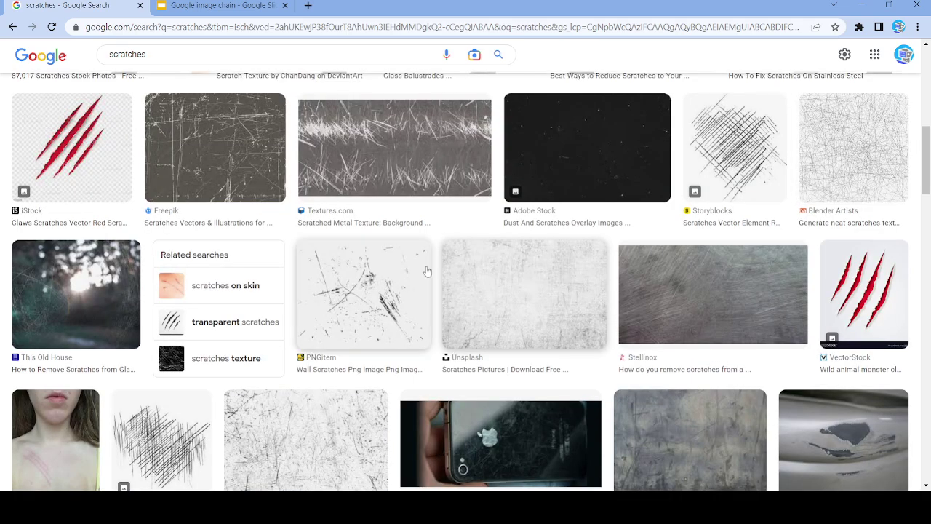
click(679, 295)
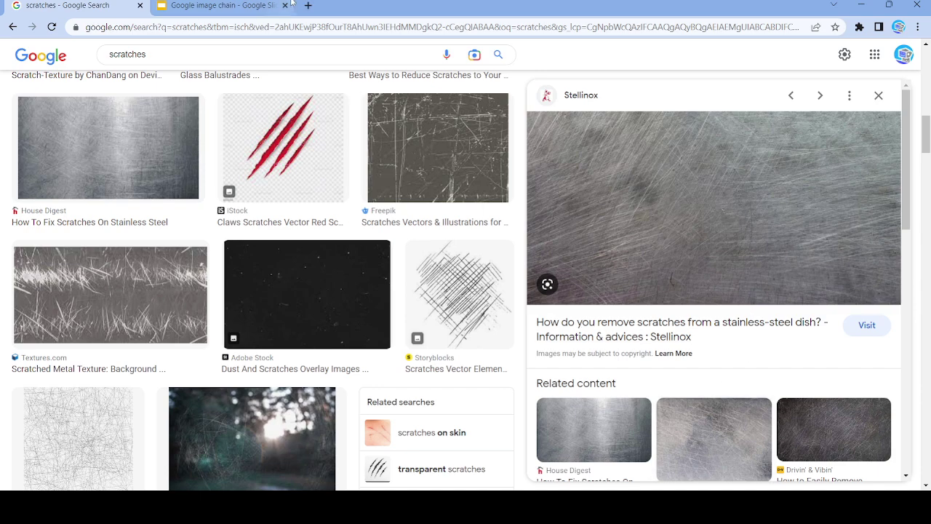
click(219, 6)
click(89, 301)
click(361, 255)
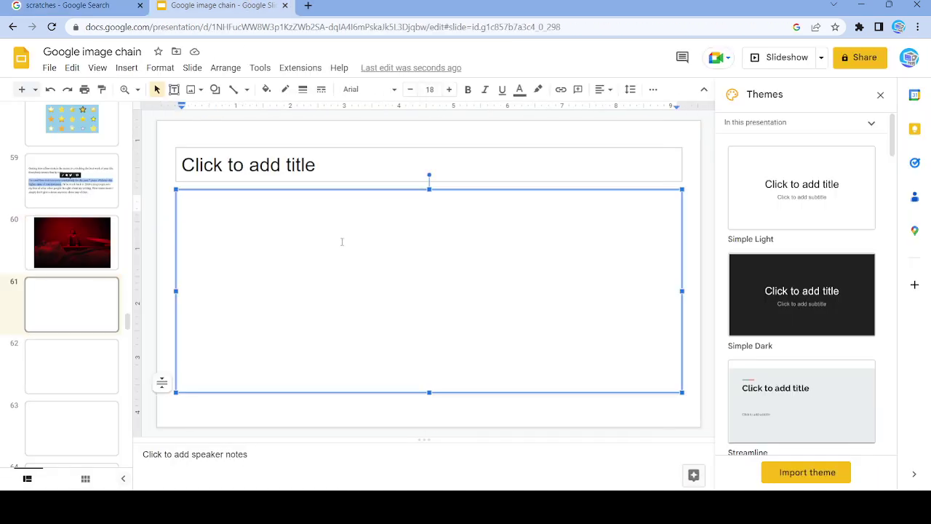
key(ctrl+v)
Step: Return to Google Images and search for "steel" from the Stellinox picture's title
click(43, 6)
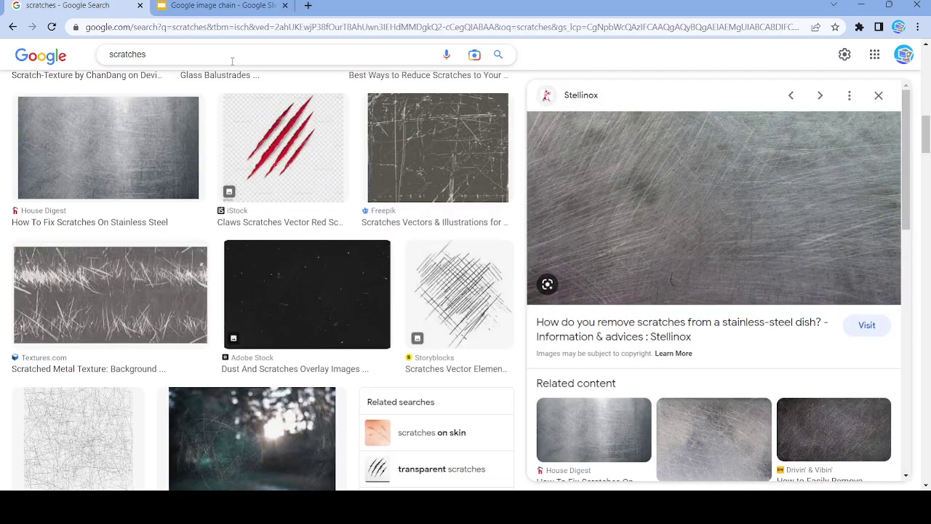
key(ctrl+a)
key(BackSpace)
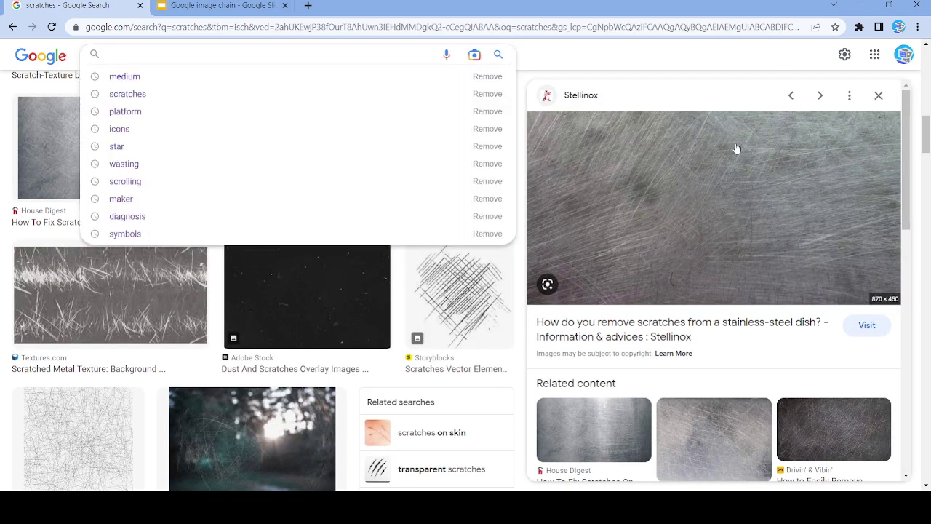
text(steel)
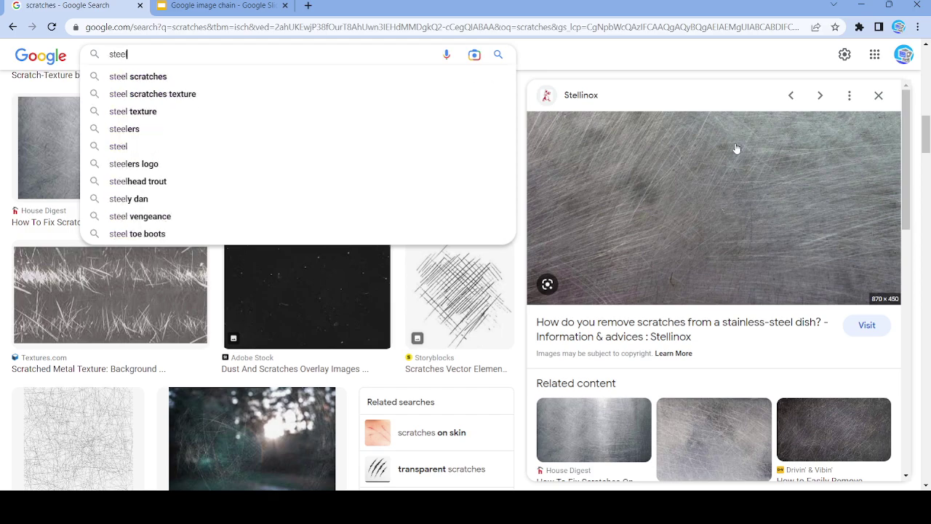
key(Return)
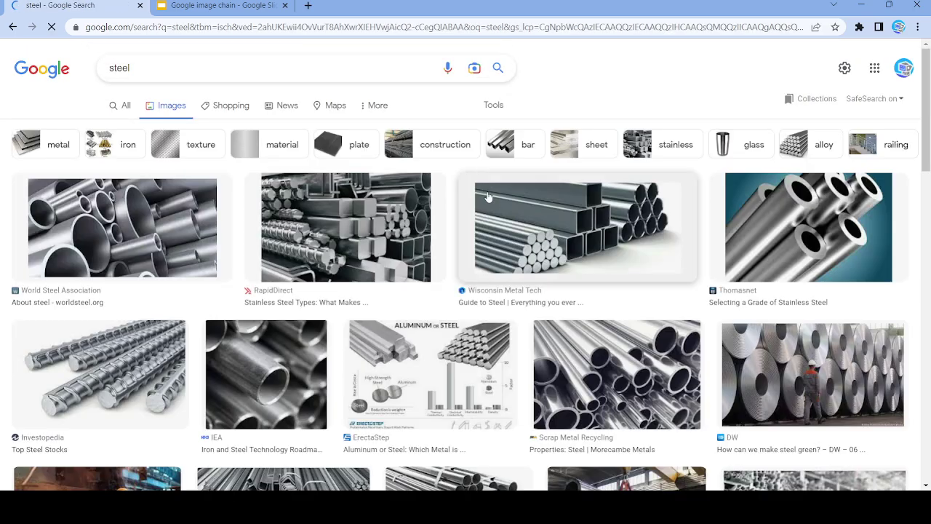
Step: Look through the steel image results for the next chain picture, previewing the RapidDirect Stainless Steel Types picture
scroll(683, 286, down, 3)
click(683, 285)
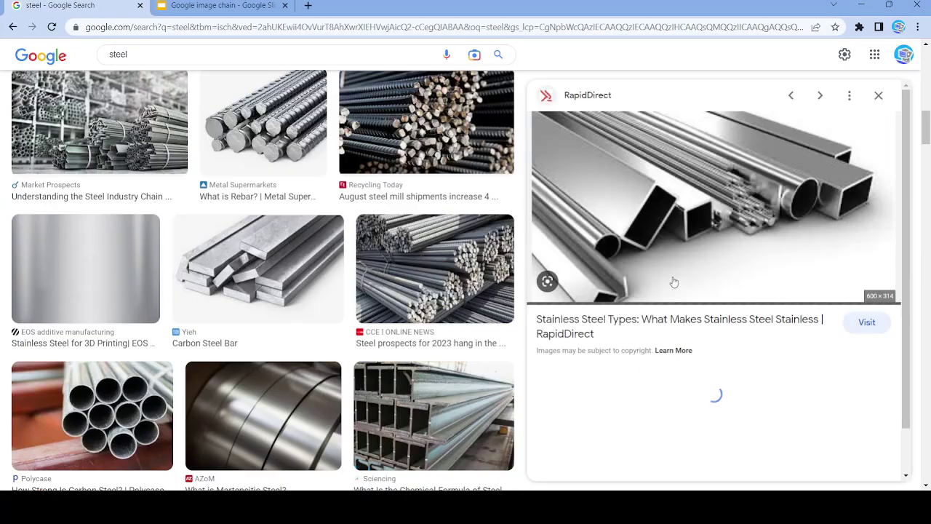
click(878, 95)
scroll(372, 284, down, 3)
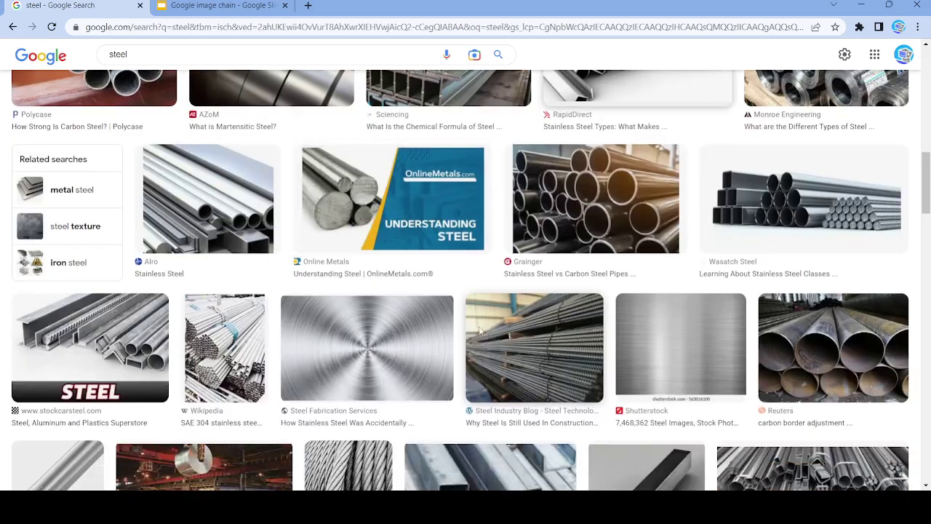
Step: Look through the steel image results and open the Steel Industry Blog picture of stacked steel bars
click(368, 204)
click(878, 95)
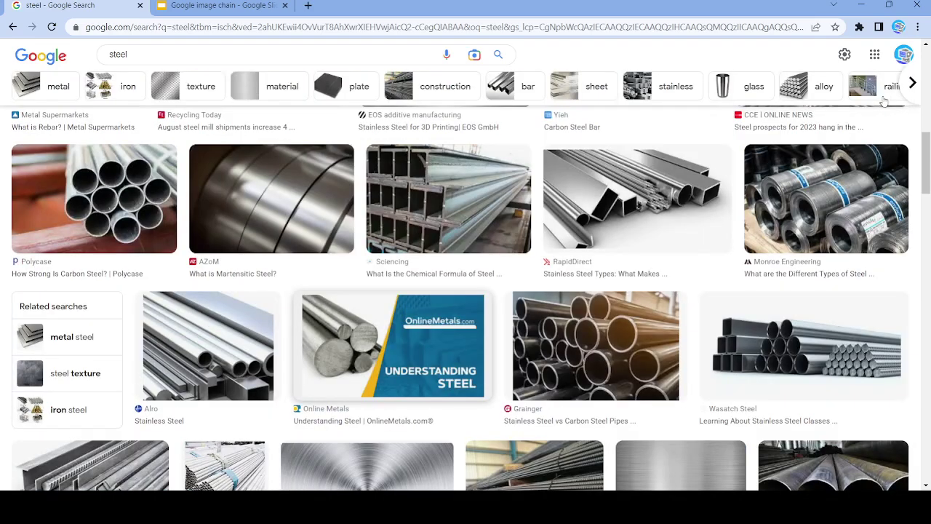
scroll(499, 206, down, 3)
click(499, 205)
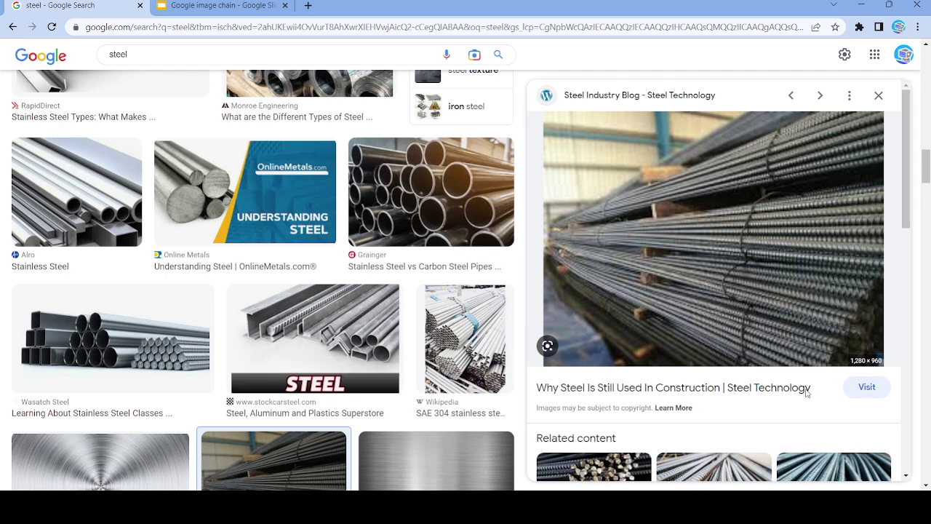
Step: Switch to the Google Slides presentation and paste the copied steel bars image onto slide 62
click(199, 5)
click(76, 366)
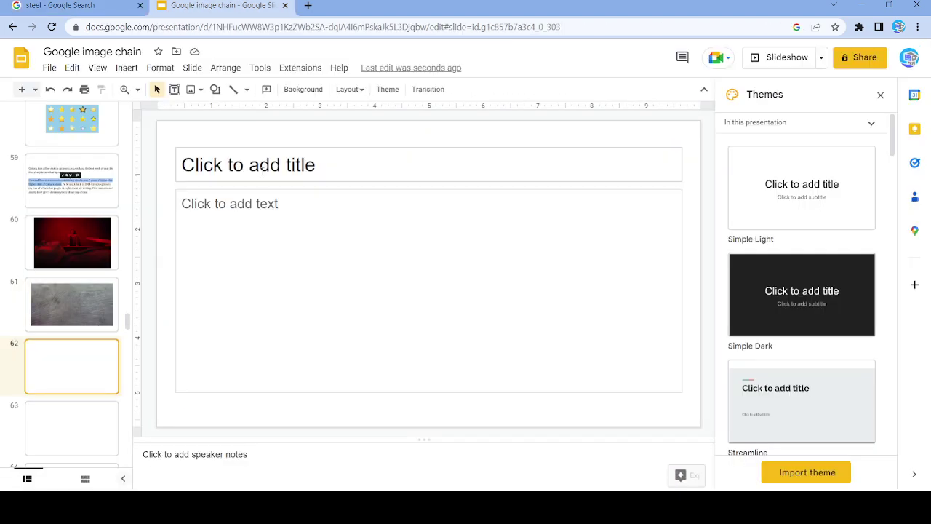
click(272, 200)
key(ctrl+v)
Step: Return to Google Images, search for "construction" and open the National Association of Home Builders picture of three workers
click(6, 4)
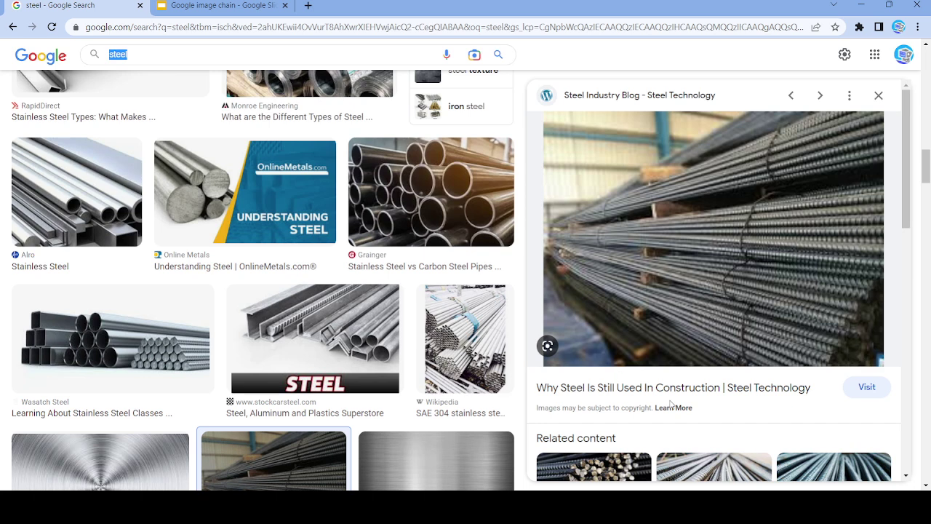
key(BackSpace)
text(constru)
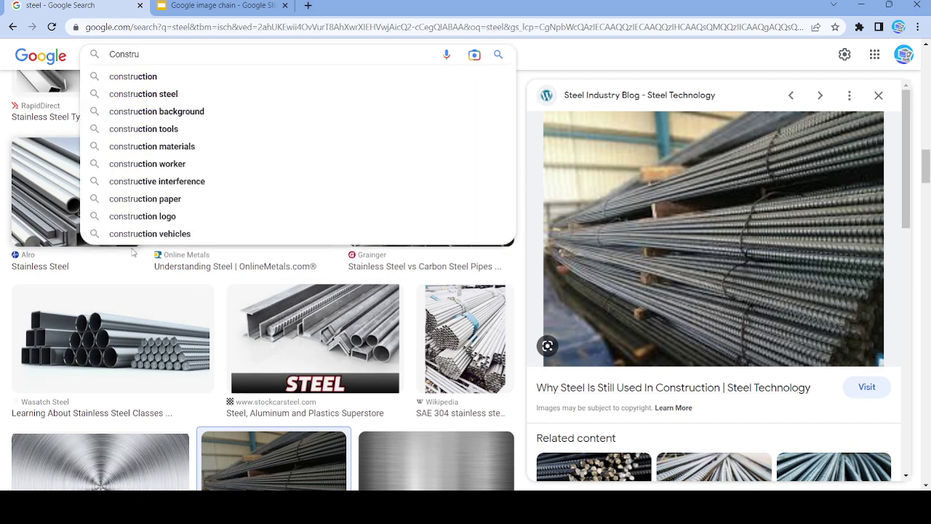
click(179, 79)
scroll(779, 270, down, 5)
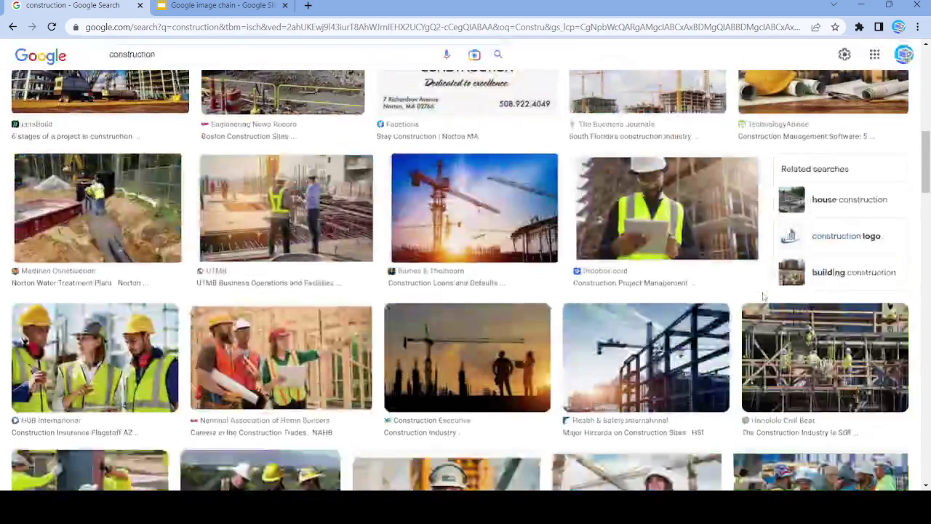
scroll(329, 161, down, 3)
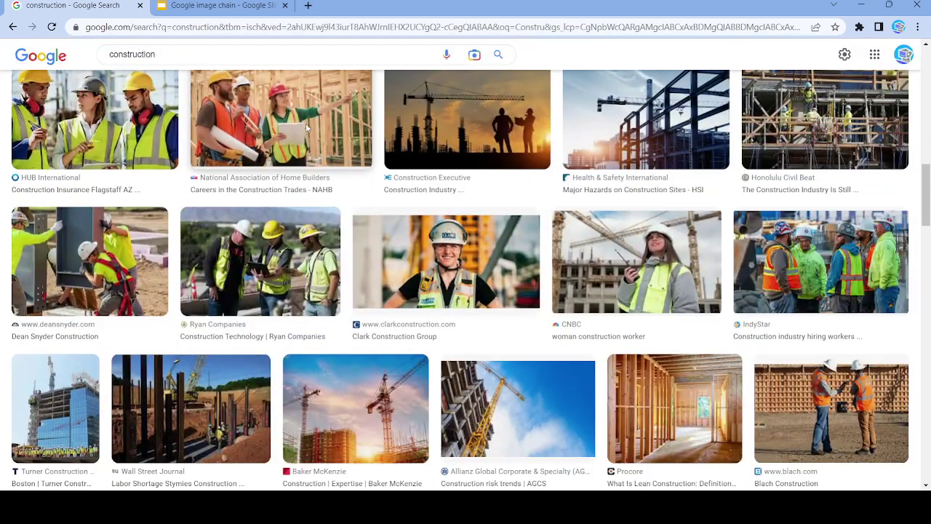
click(329, 162)
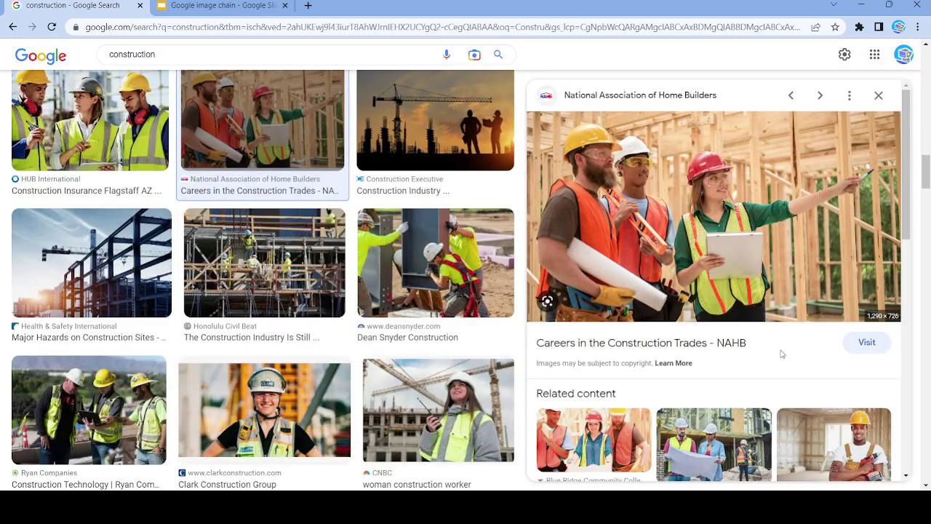
Step: Switch to the Google Slides presentation and paste the construction workers image onto slide 63
click(219, 5)
click(61, 415)
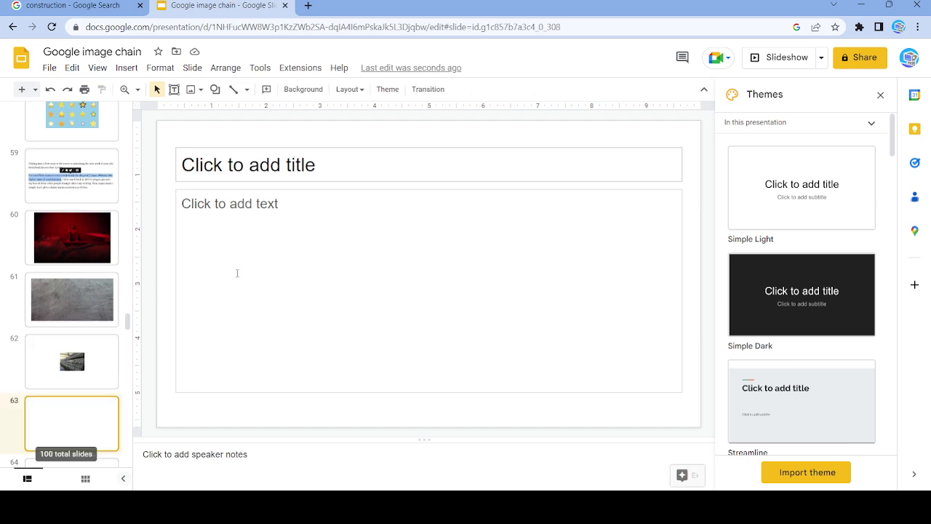
click(243, 237)
key(ctrl+v)
Step: Return to Google Images and search for "Careers"
key(ctrl+shift+Tab)
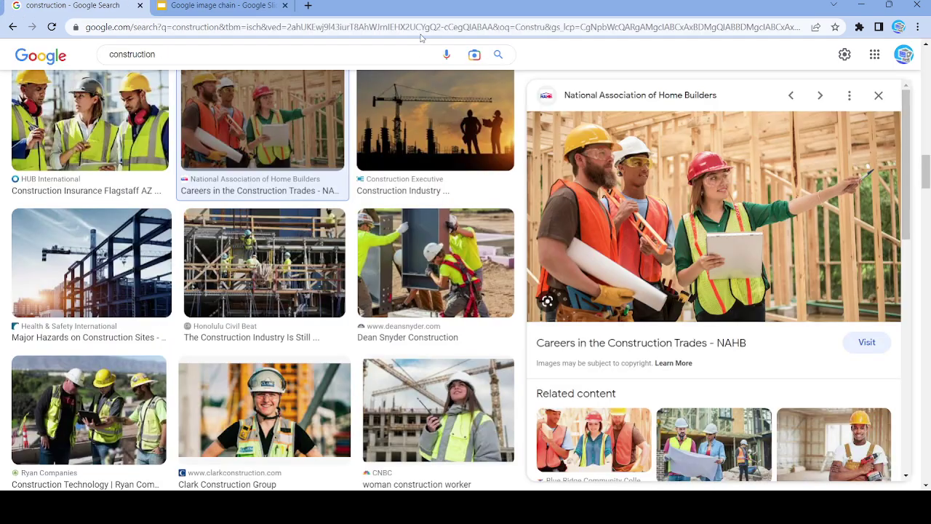
double_click(191, 48)
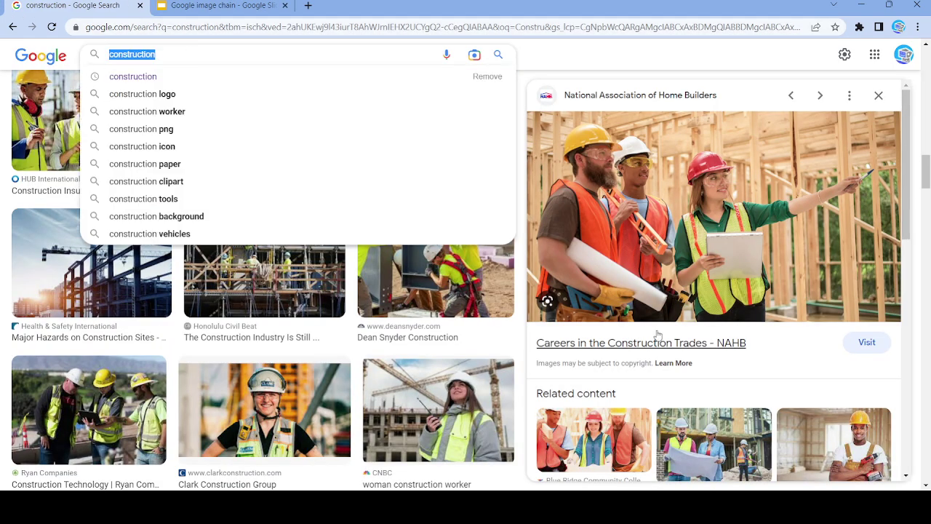
key(BackSpace)
text(Careers)
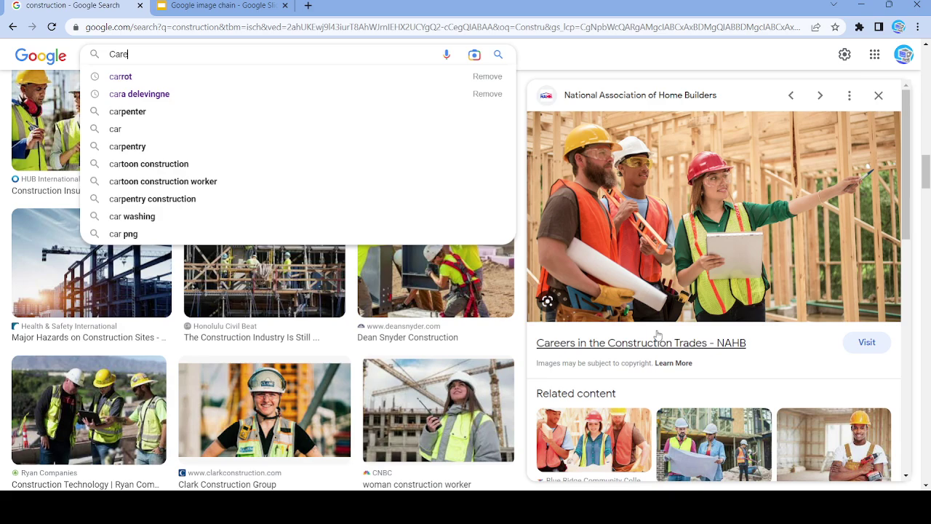
key(Return)
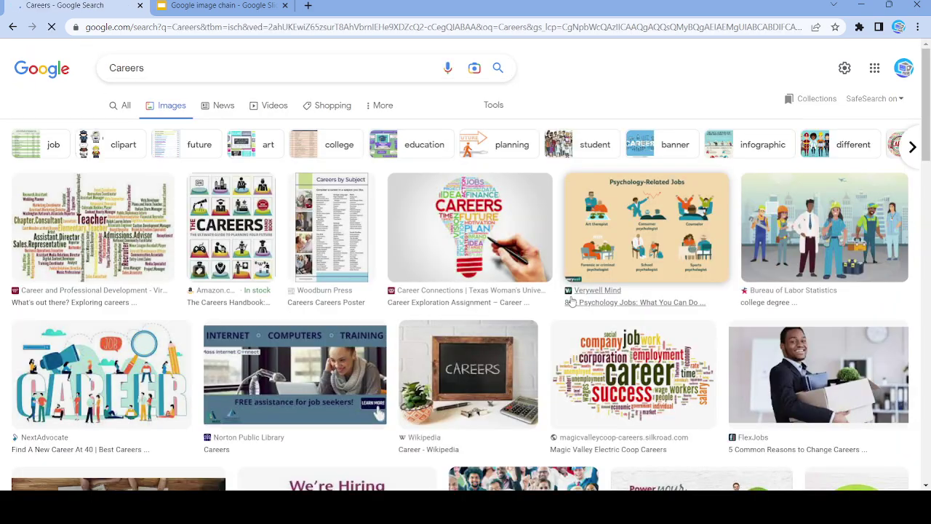
Step: Preview the Broward County and Pearson VUE pictures in the Careers image results, closing each preview
scroll(586, 314, down, 5)
scroll(586, 314, up, 5)
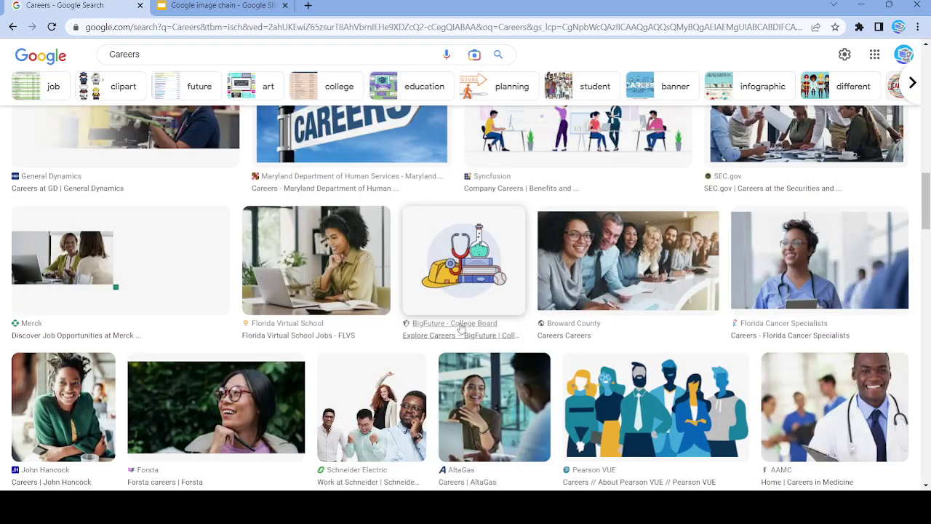
click(663, 258)
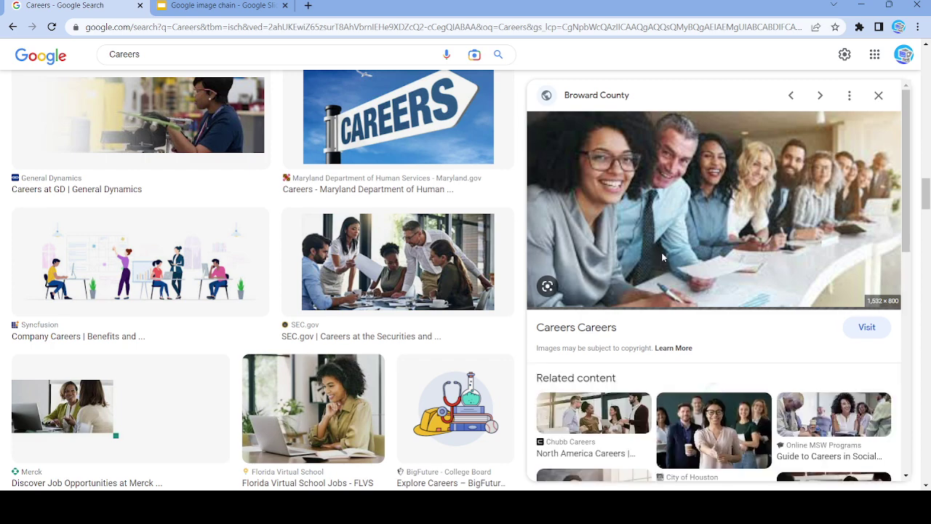
click(880, 94)
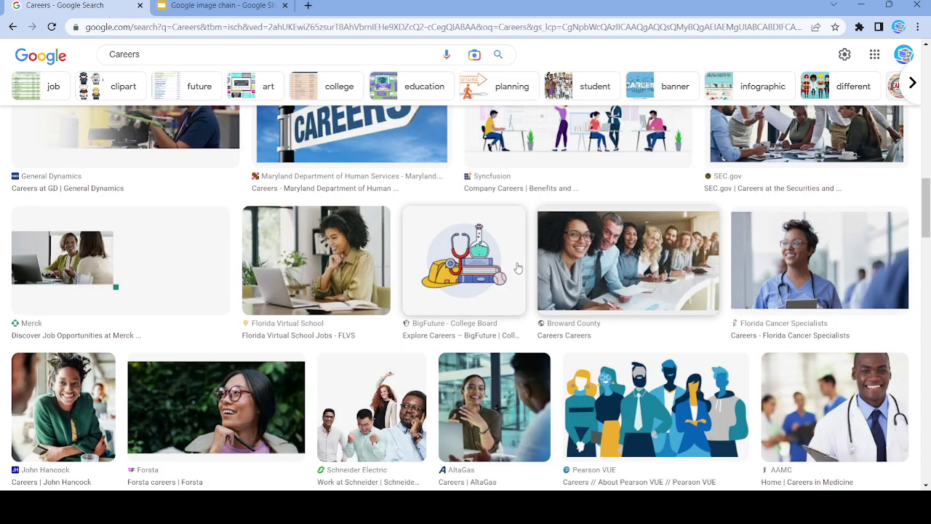
scroll(518, 269, down, 4)
click(681, 242)
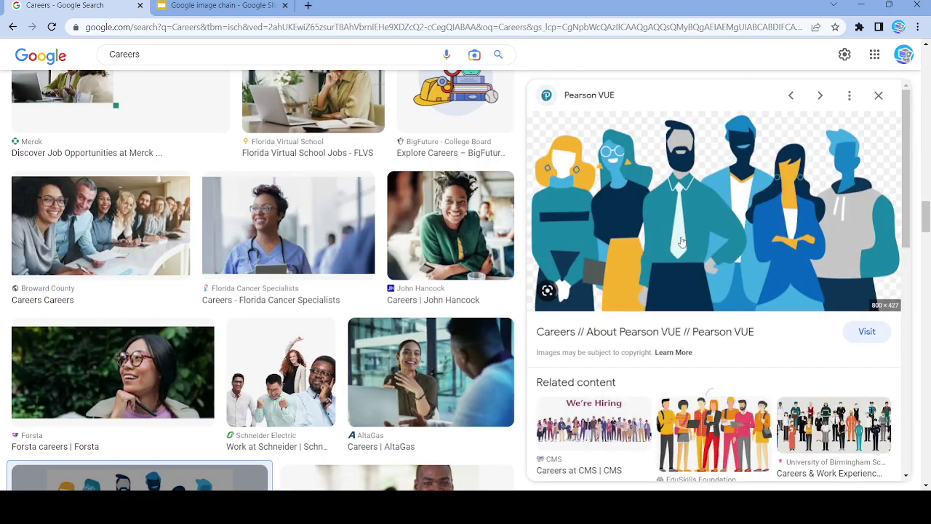
click(879, 96)
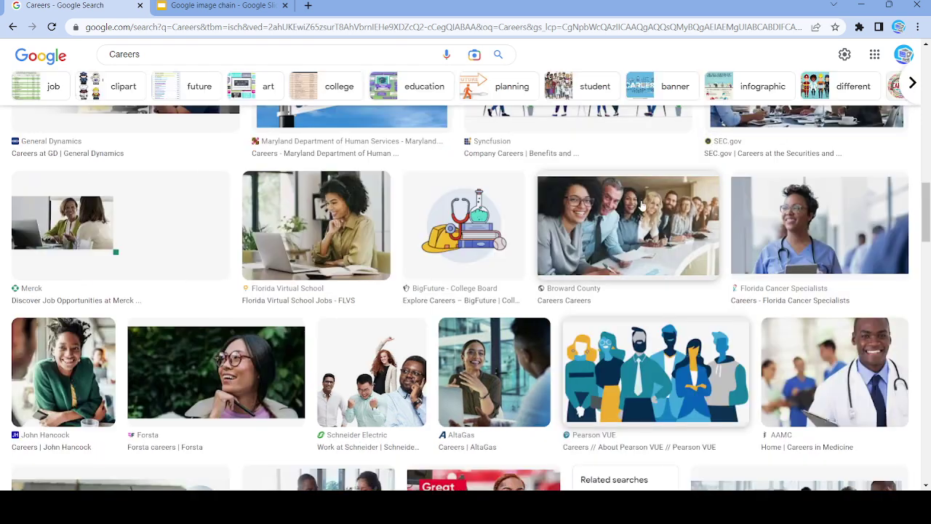
Step: Open the careers.pnc.com picture of two people at a laptop and paste the copied image onto slide 64 in Google Slides
scroll(593, 238, down, 3)
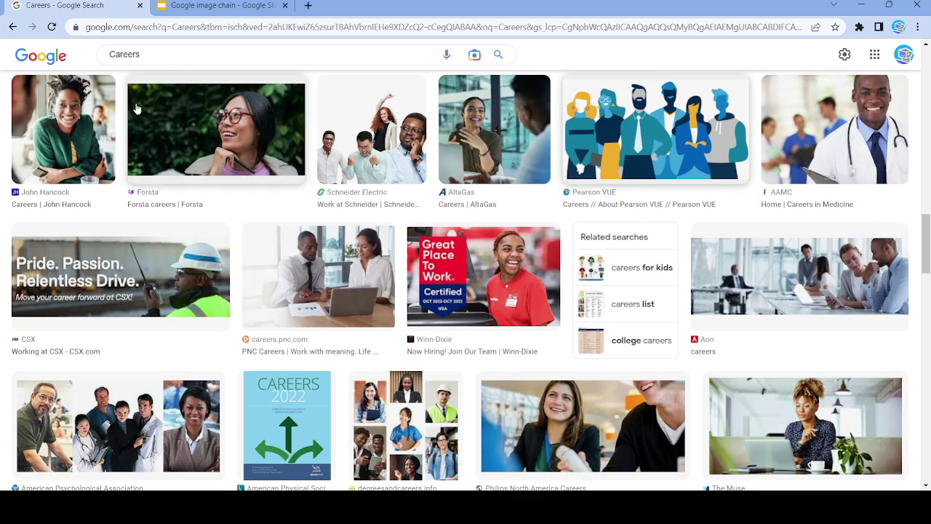
click(324, 302)
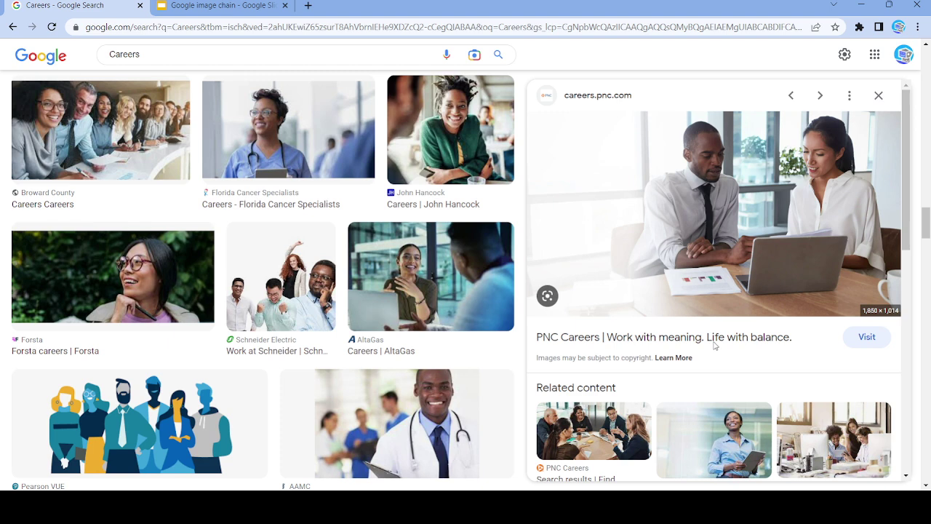
click(219, 6)
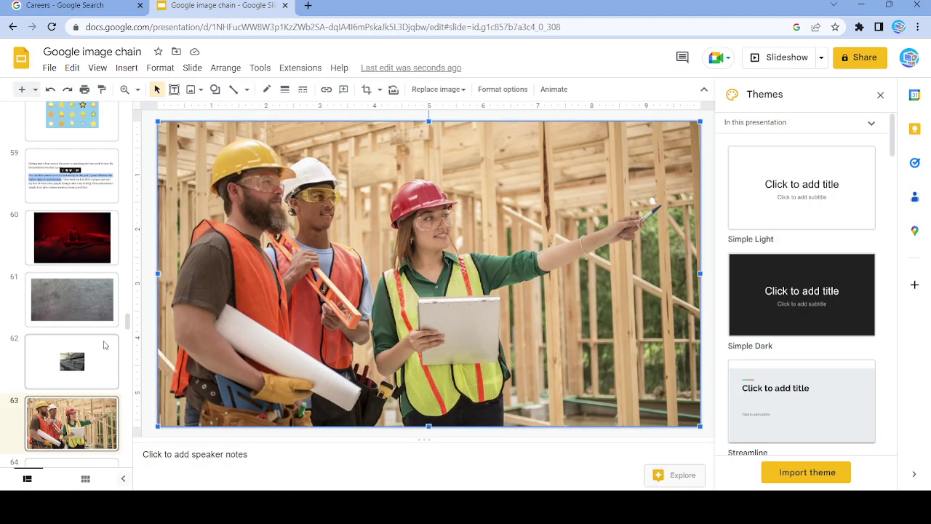
scroll(104, 342, down, 3)
click(75, 320)
click(318, 270)
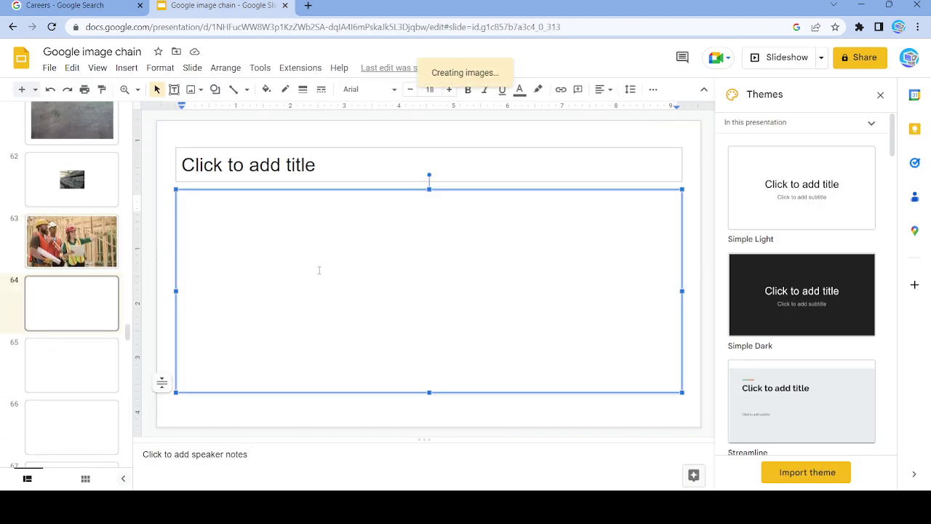
Step: Return to Google Images and search for "with"
key(ctrl+Tab)
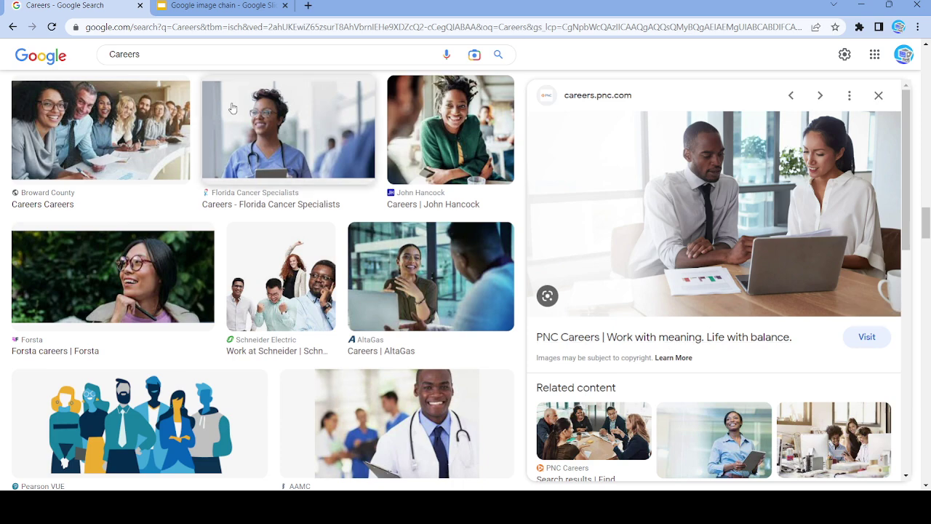
key(slash)
text(with)
key(Return)
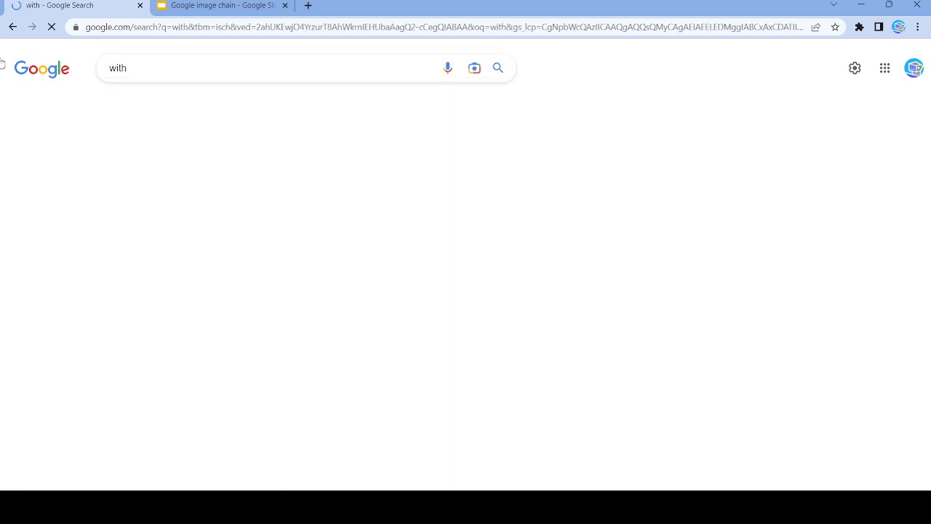
Step: Preview the With Love Bridal Boutique logo and the spiced chickpea stew picture in the image results
scroll(561, 359, down, 6)
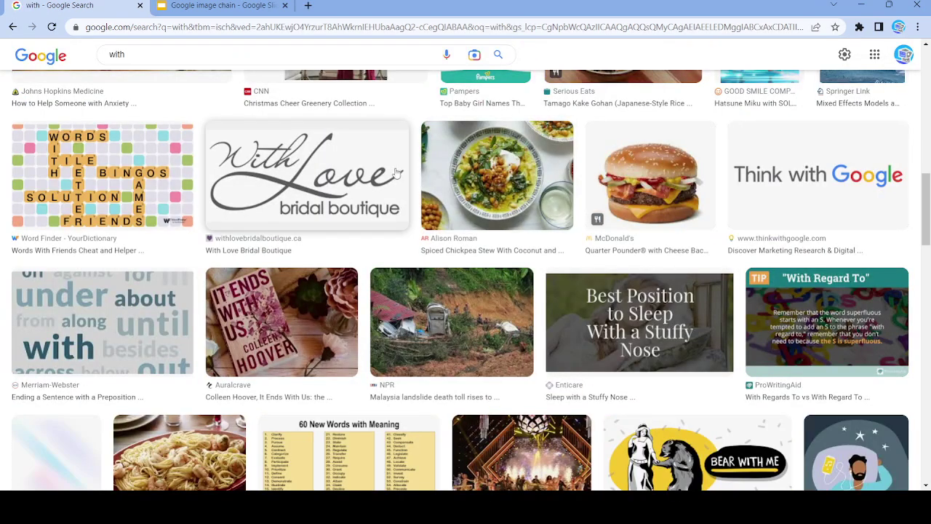
click(398, 173)
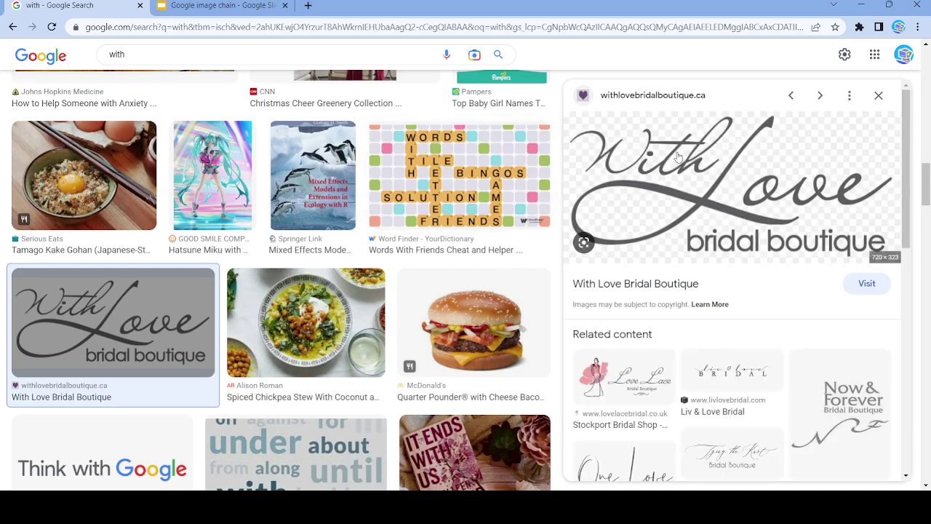
click(879, 95)
click(529, 323)
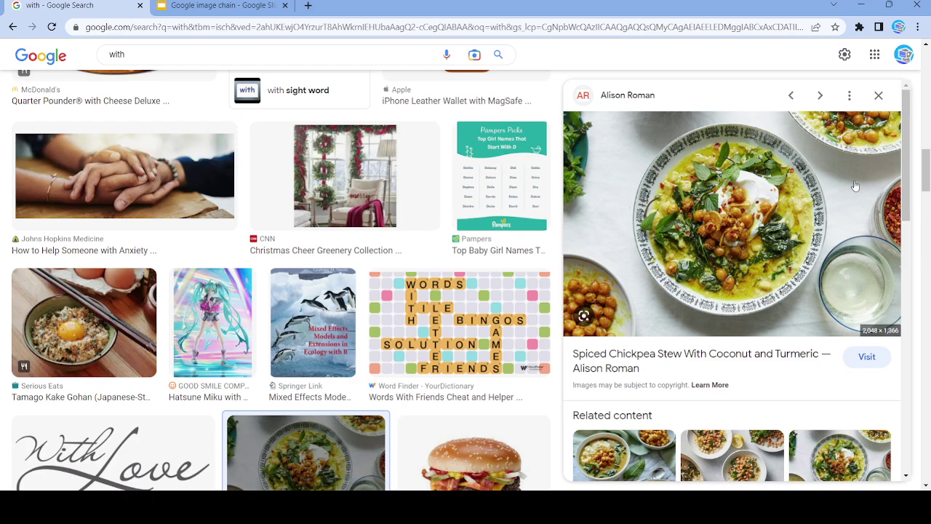
click(879, 95)
Step: Preview the Enticare "Best Position to Sleep With a Stuffy Nose" and the "Foods That Start With 'I'" images
scroll(630, 284, down, 5)
click(611, 161)
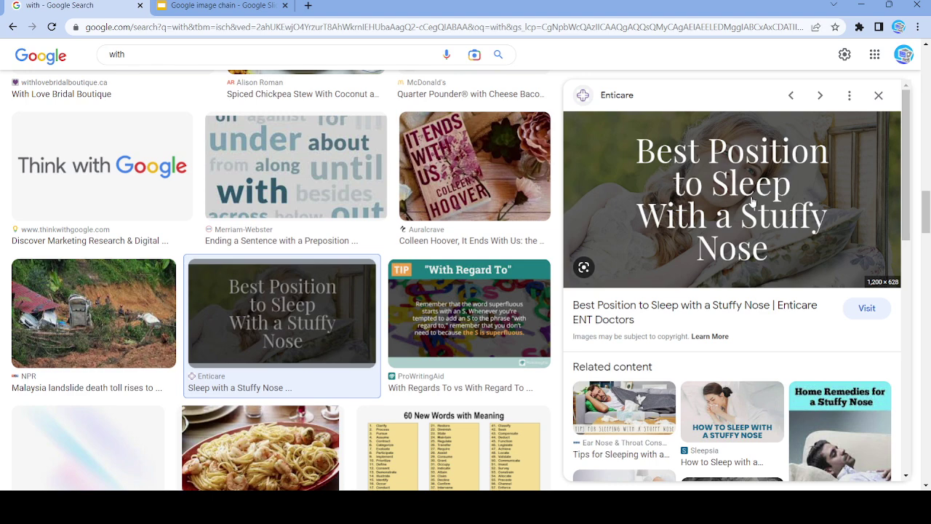
click(879, 95)
scroll(565, 374, down, 3)
scroll(373, 335, down, 3)
click(446, 241)
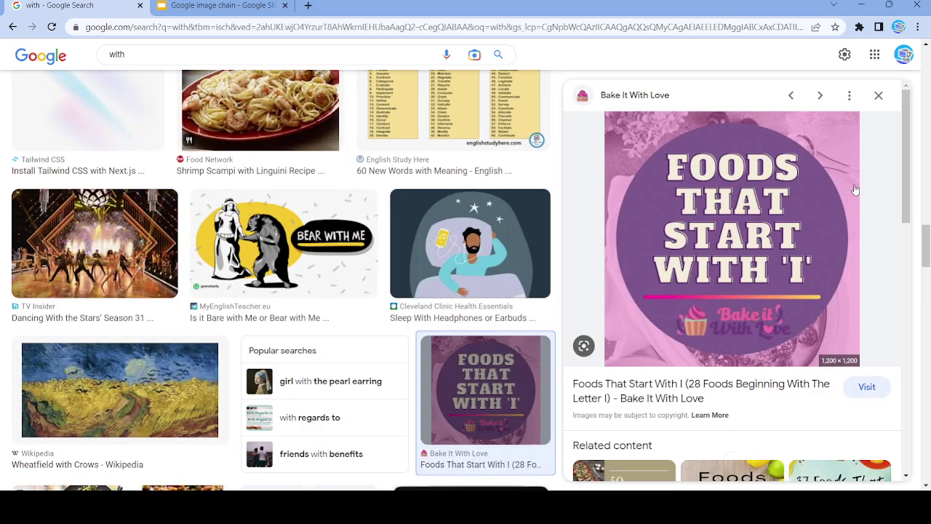
click(879, 96)
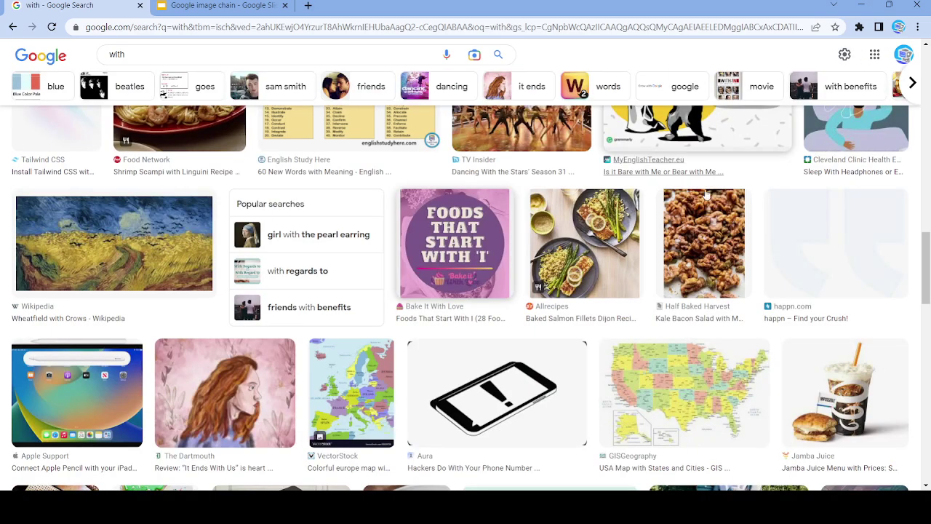
Step: Preview the GISGeography USA map and the ChemTalk periodic table, closing each preview
scroll(618, 232, down, 5)
click(729, 137)
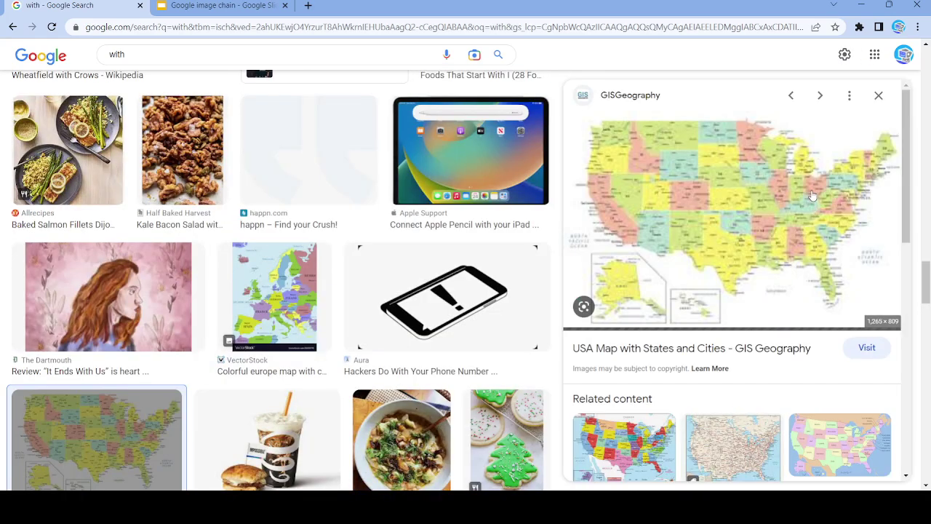
click(879, 95)
scroll(526, 307, down, 3)
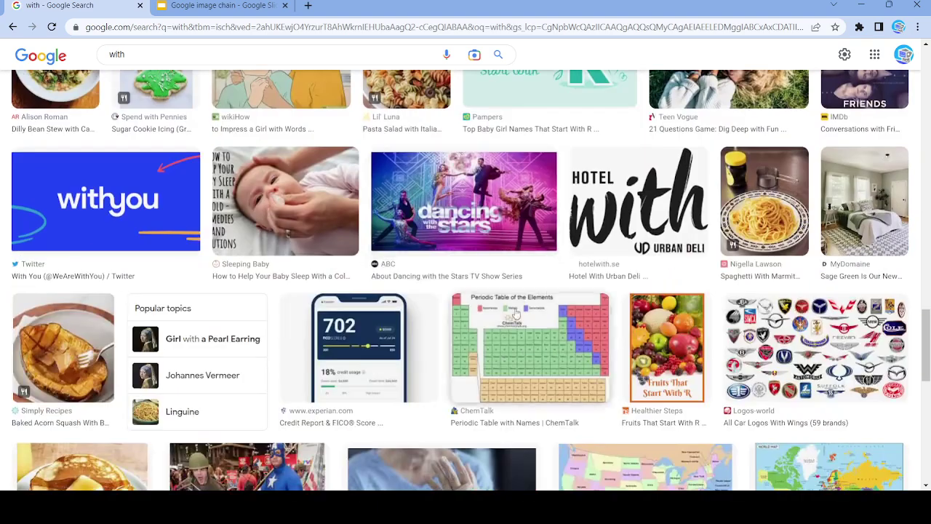
click(512, 348)
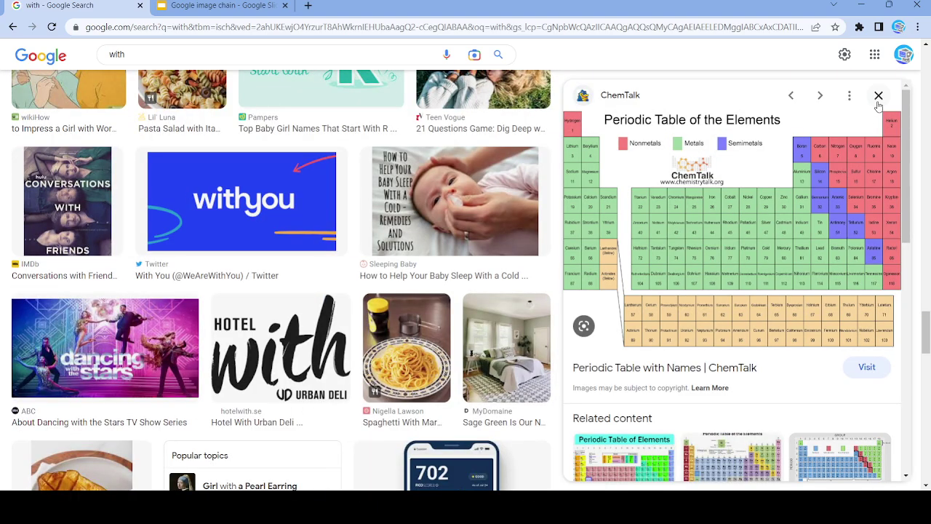
click(879, 94)
Step: Open the Merriam-Webster picture of costumed superheroes further down the image results
scroll(573, 185, up, 1)
scroll(573, 185, down, 2)
scroll(203, 216, down, 3)
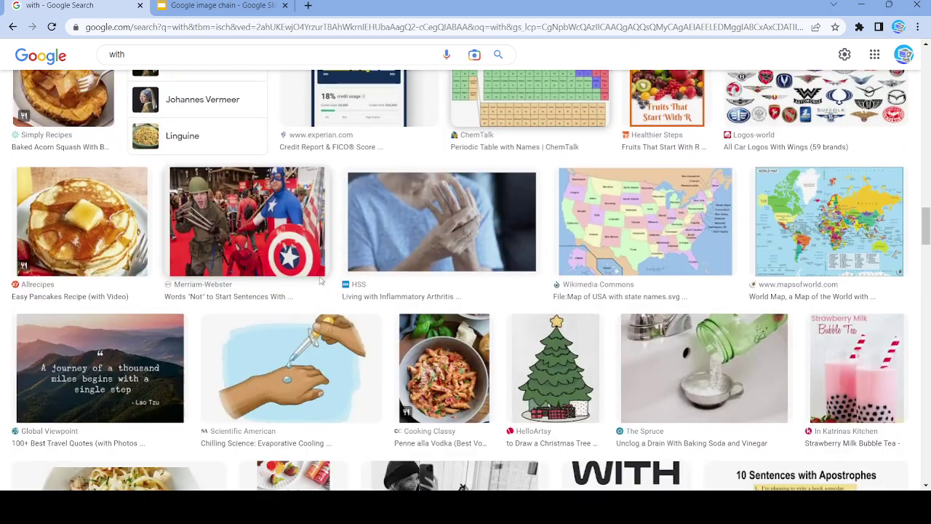
click(203, 216)
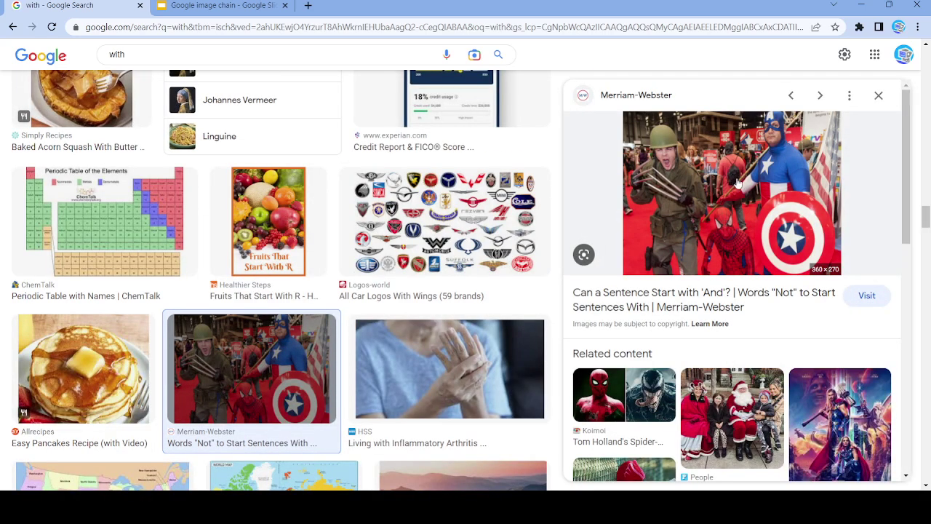
Step: Close the superhero picture preview and preview the Facebook "Dancing with the Stars" image among the results, closing it again
click(879, 95)
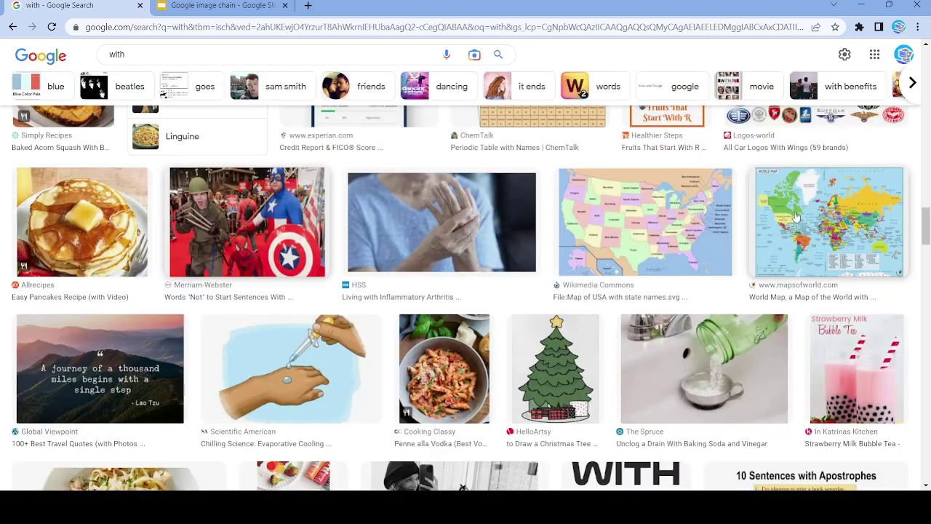
scroll(784, 245, down, 5)
click(389, 303)
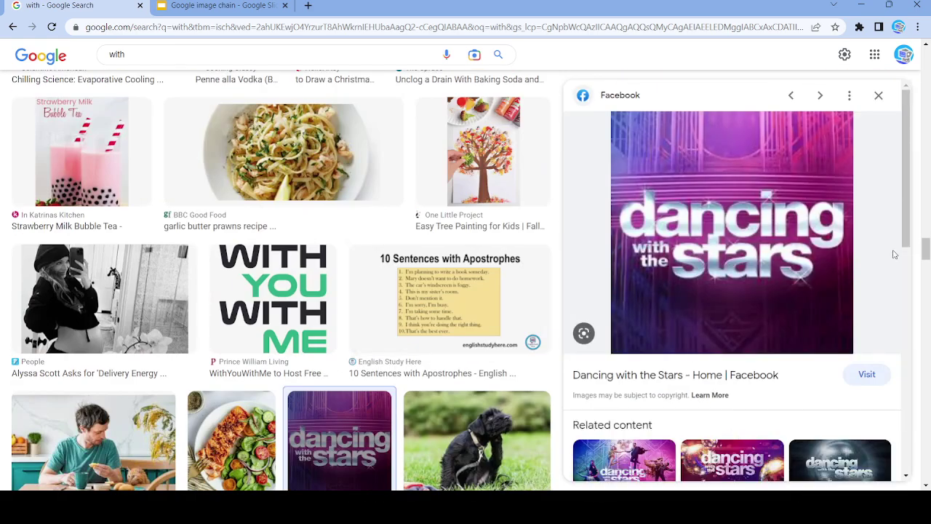
click(887, 94)
Step: Open the Small Door Veterinary black dog picture and paste it into slide 65 of the Google Slides presentation
scroll(553, 219, down, 4)
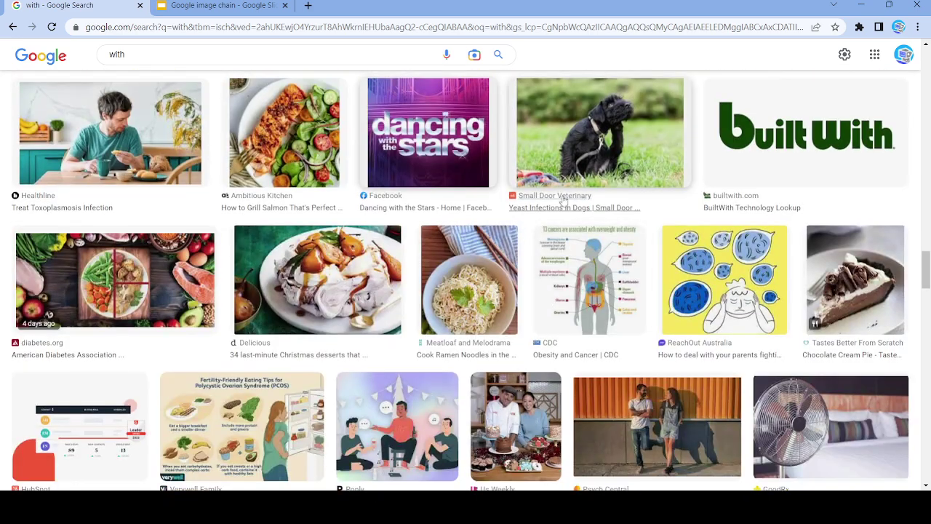
click(571, 160)
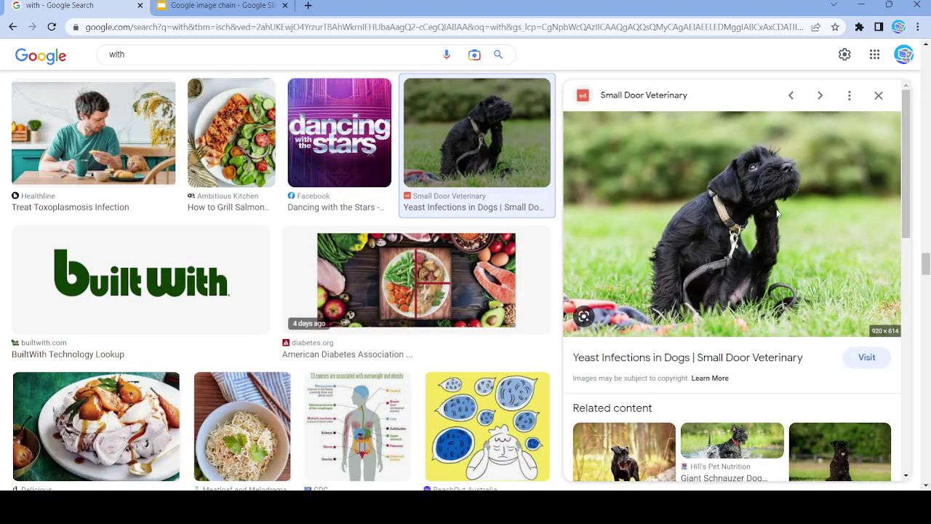
click(218, 5)
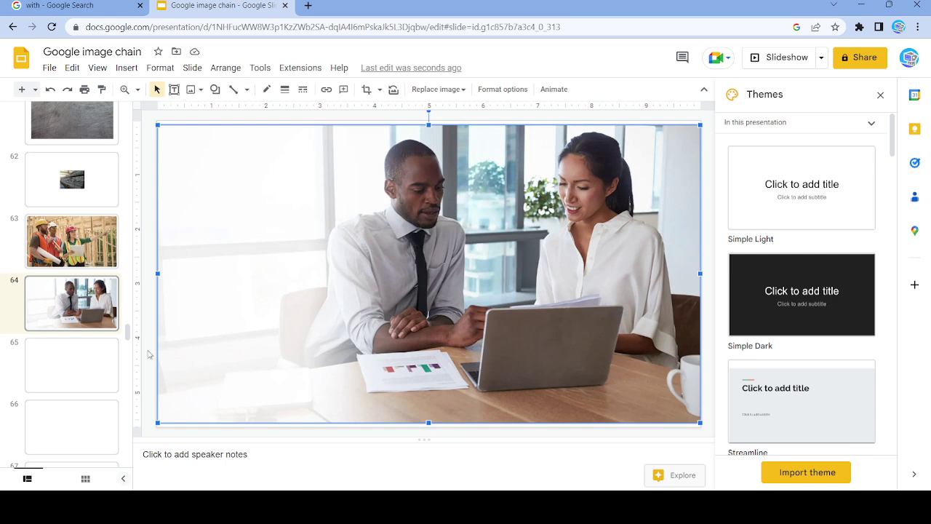
click(87, 364)
click(346, 165)
click(346, 219)
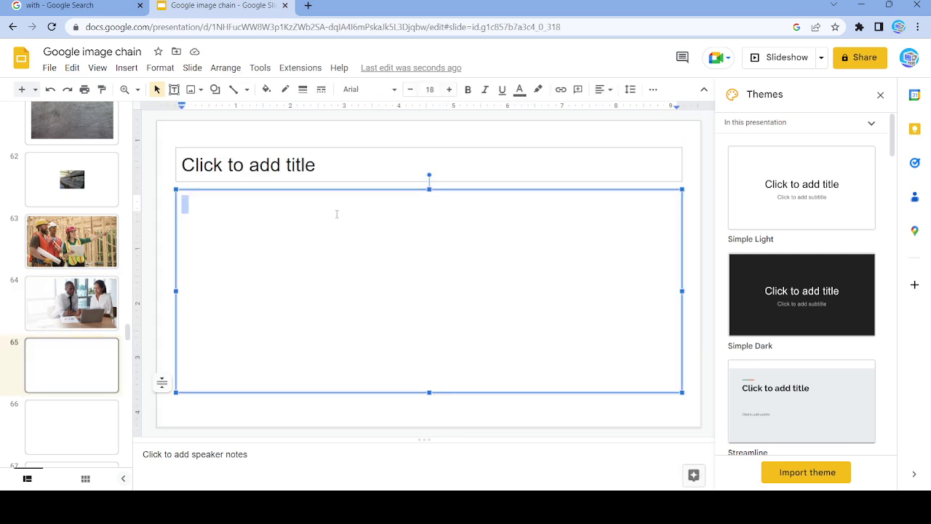
key(ctrl+v)
Step: Return to the Google image search and search for "door"
click(146, 4)
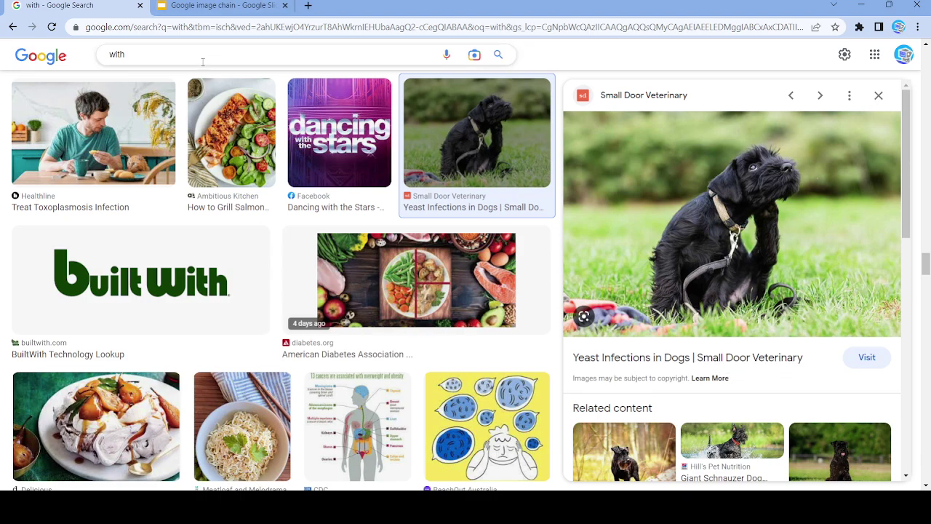
double_click(116, 55)
text(door)
key(Return)
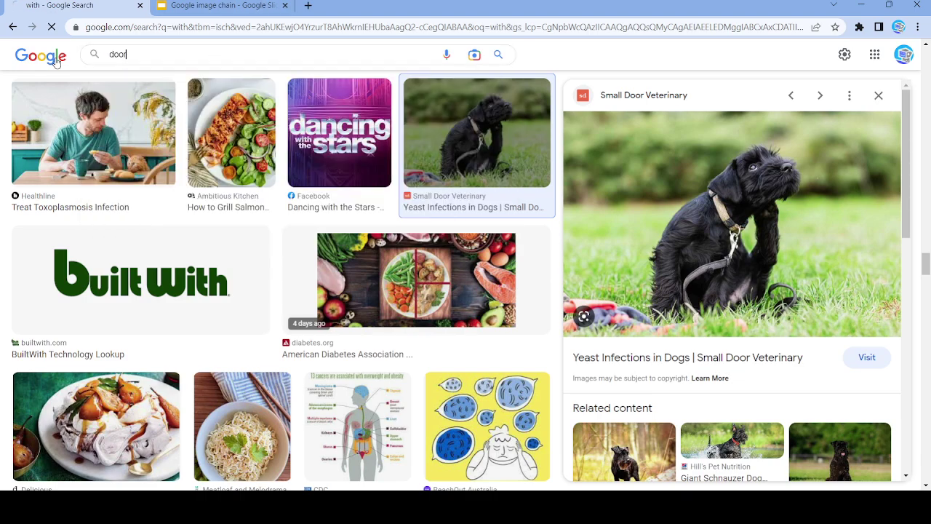
Step: Open the Cochran Exteriors wooden door picture and paste it into slide 66 of the Google Slides presentation
scroll(589, 153, down, 12)
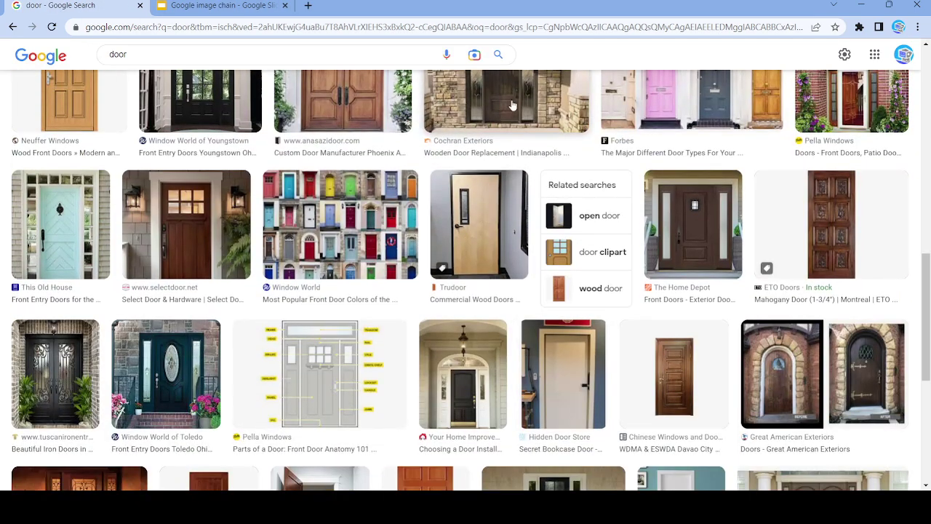
click(512, 105)
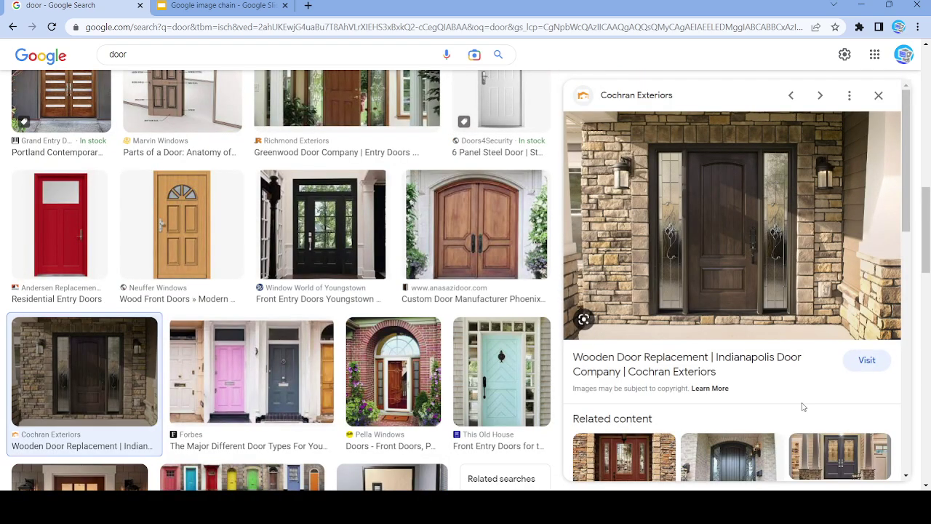
click(219, 5)
scroll(71, 305, down, 3)
click(71, 305)
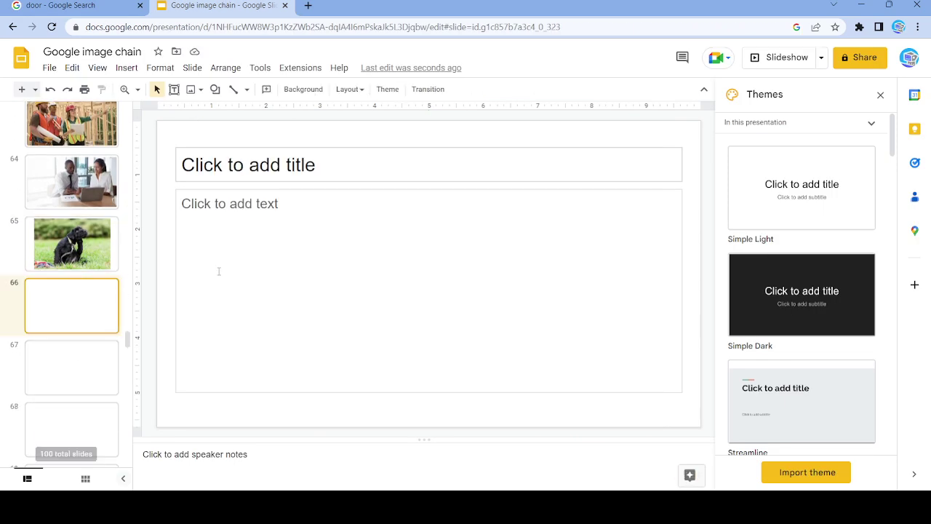
click(217, 272)
key(ctrl+v)
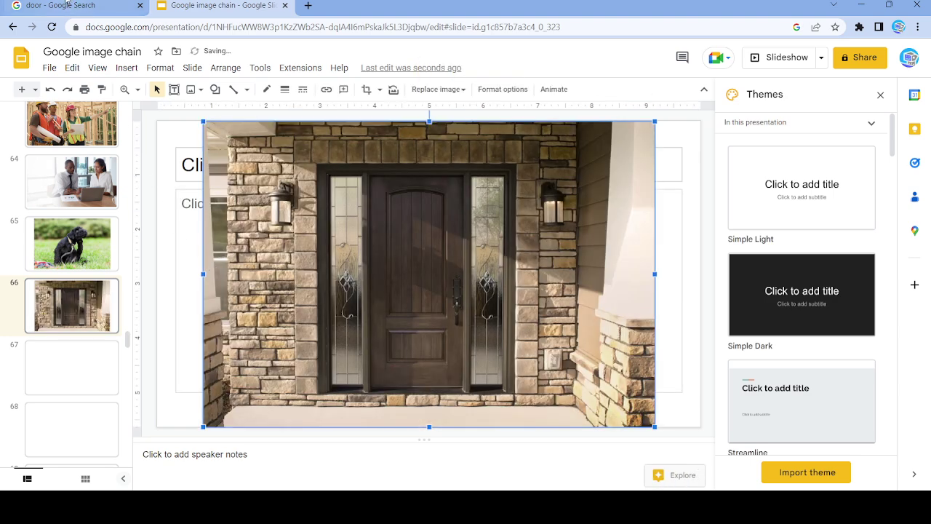
Step: Return to the Google image search and search for "Replacement"
click(66, 5)
key(slash)
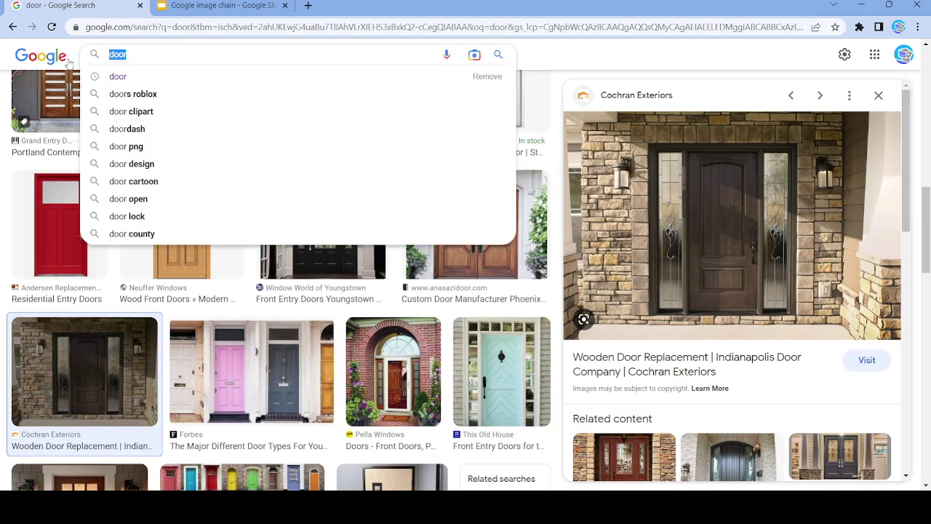
key(BackSpace)
text(Replacemen)
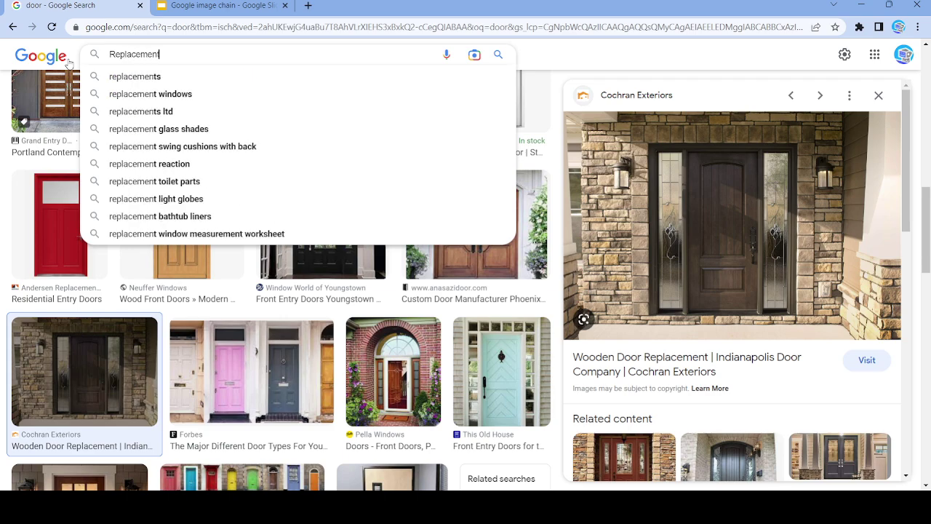
text(t)
key(Return)
Step: Open the Payette Forward iPhone battery replacement picture and paste it into slide 67 of the Google Slides presentation
scroll(624, 361, down, 3)
scroll(624, 361, down, 3)
scroll(625, 362, up, 3)
scroll(629, 361, down, 6)
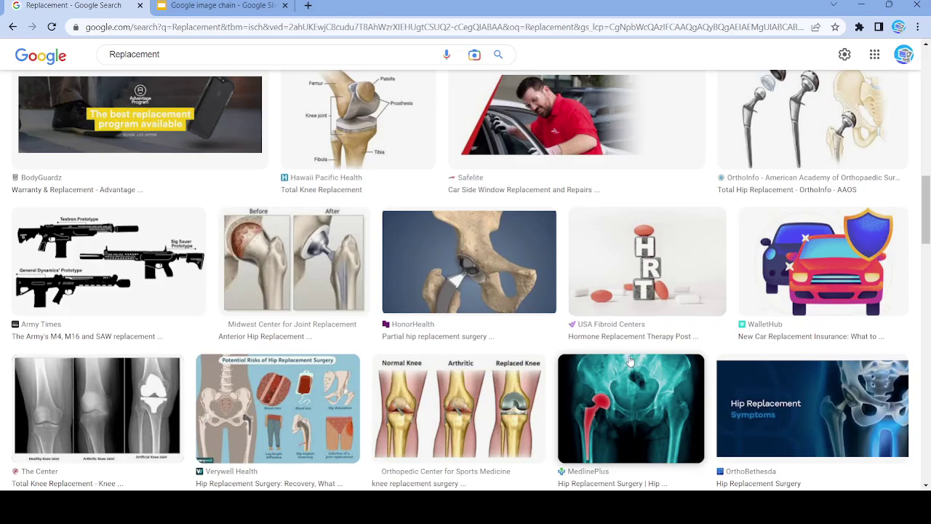
scroll(630, 361, down, 6)
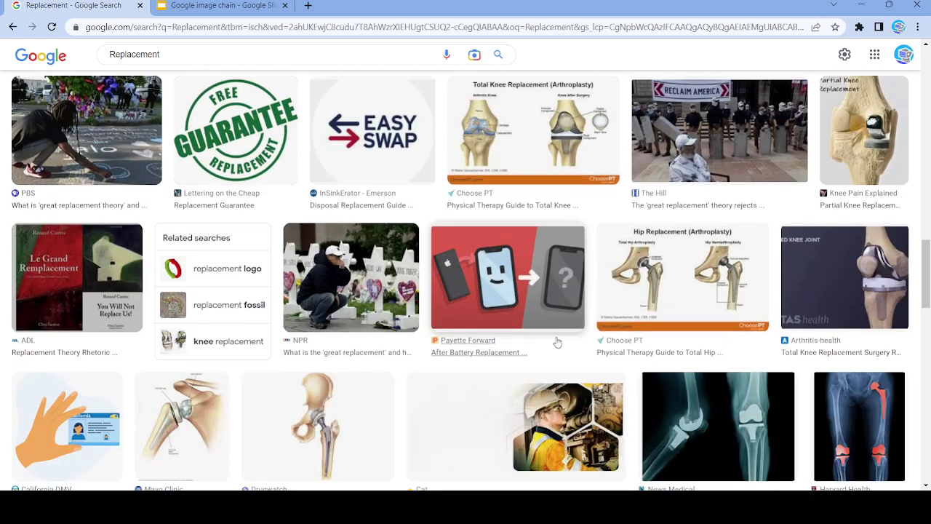
click(557, 342)
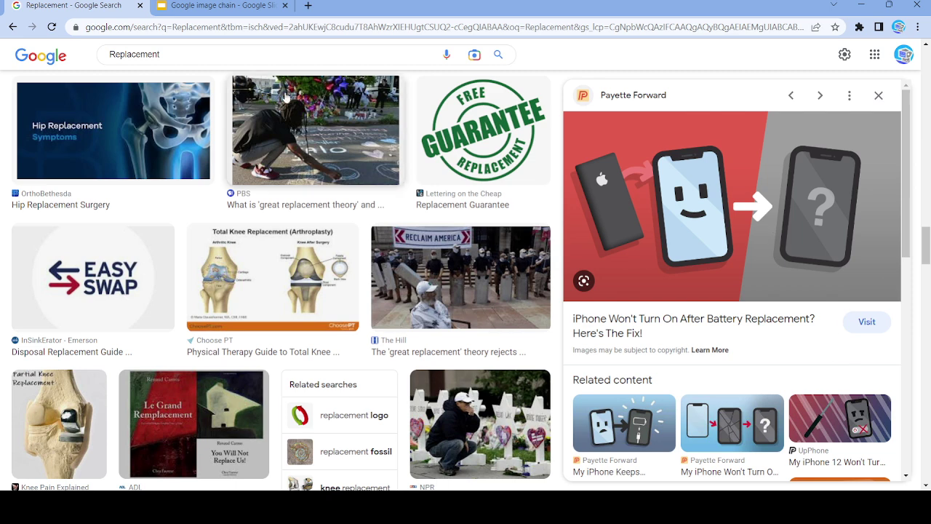
click(207, 5)
click(60, 366)
click(306, 205)
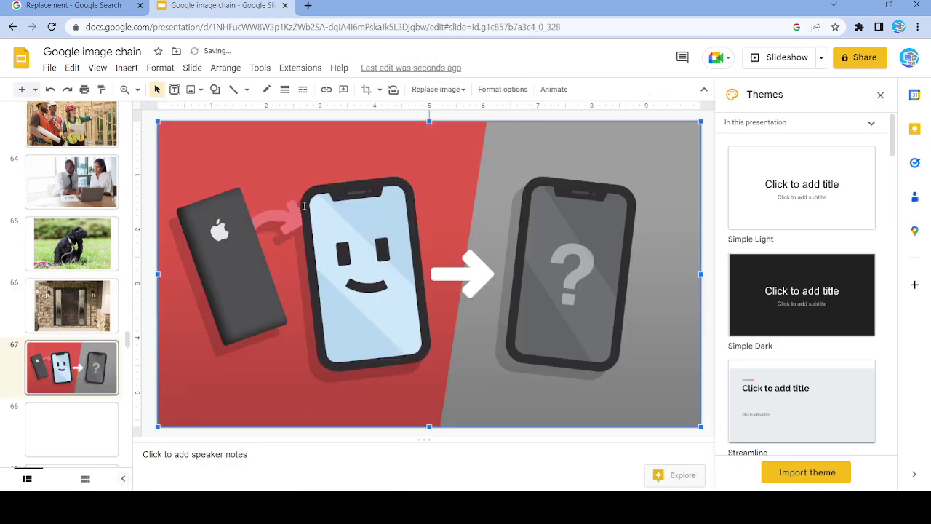
Step: Return to the Google image search and search for "Battery"
click(72, 5)
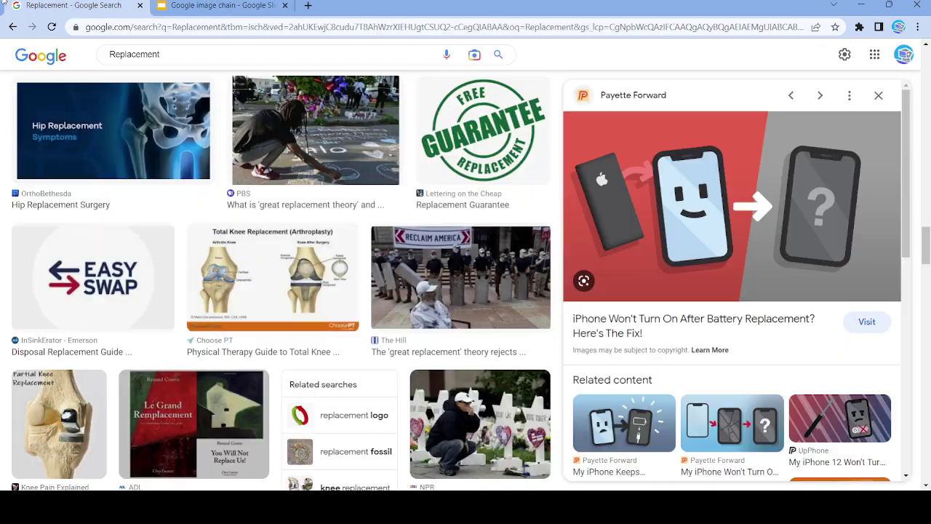
drag(165, 54, 61, 53)
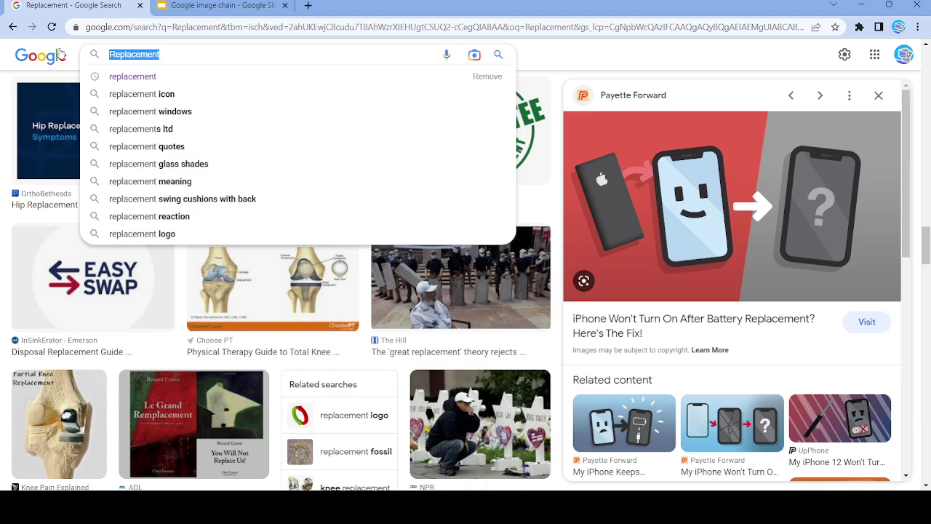
text(Battery)
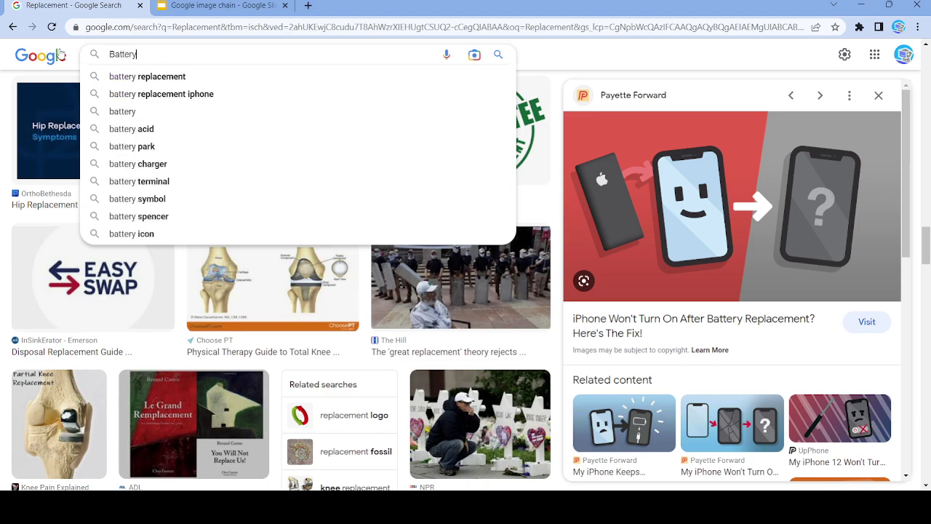
key(Return)
Step: Preview the Battery Power Tips, New York Times rechargeable batteries and batteriesinaflash.com pictures in the image results
scroll(660, 383, down, 10)
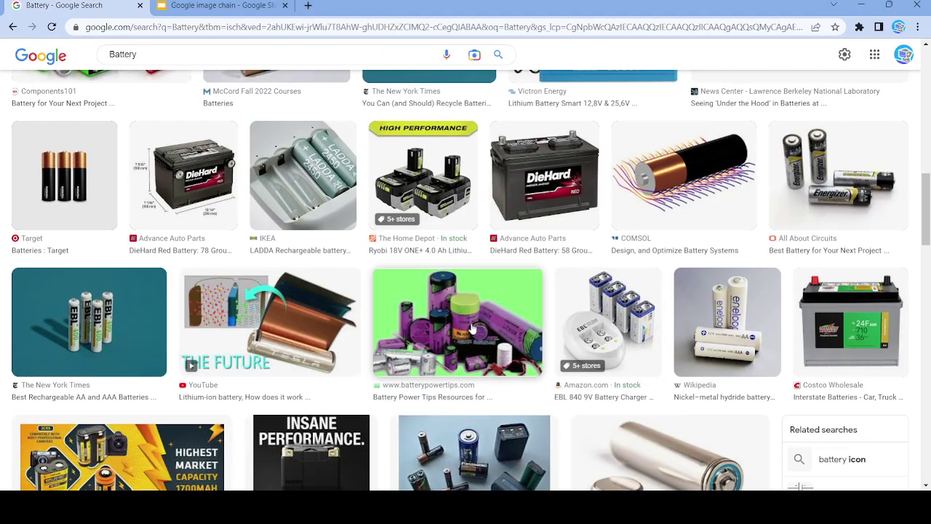
click(457, 320)
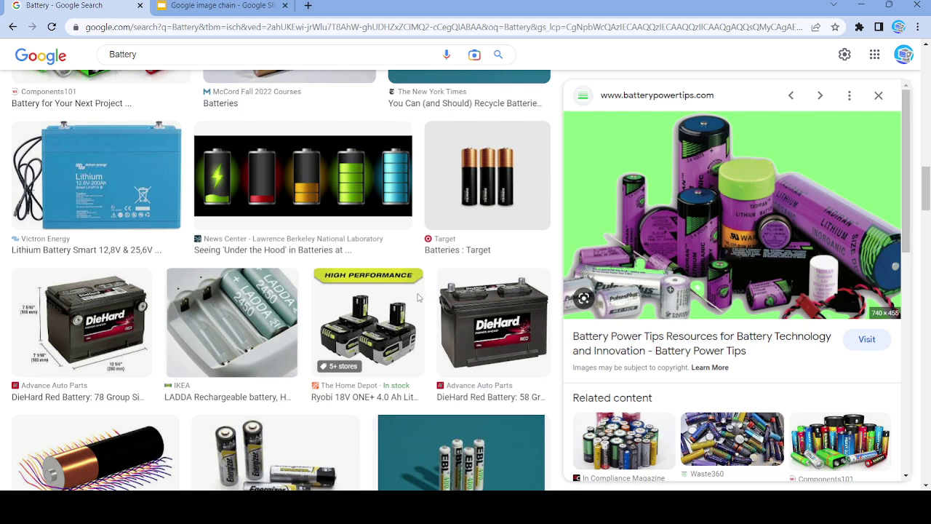
scroll(507, 288, down, 3)
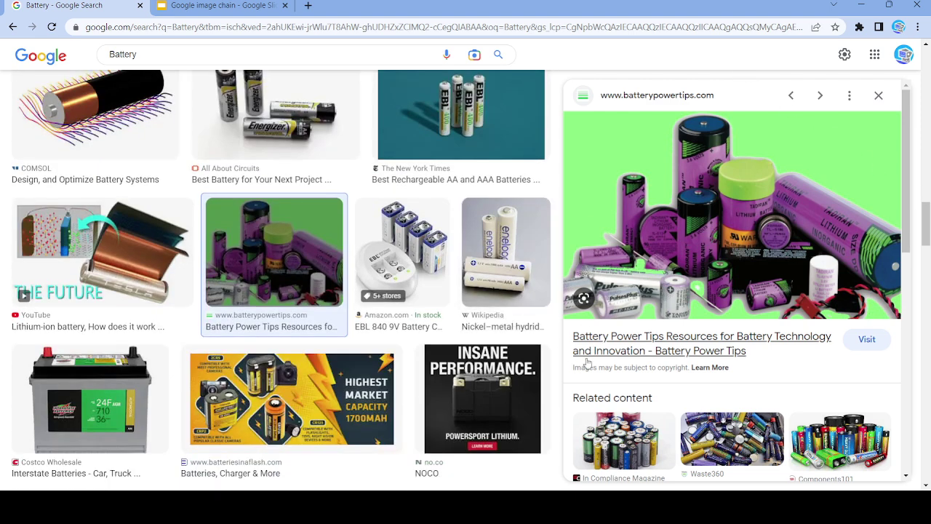
click(437, 131)
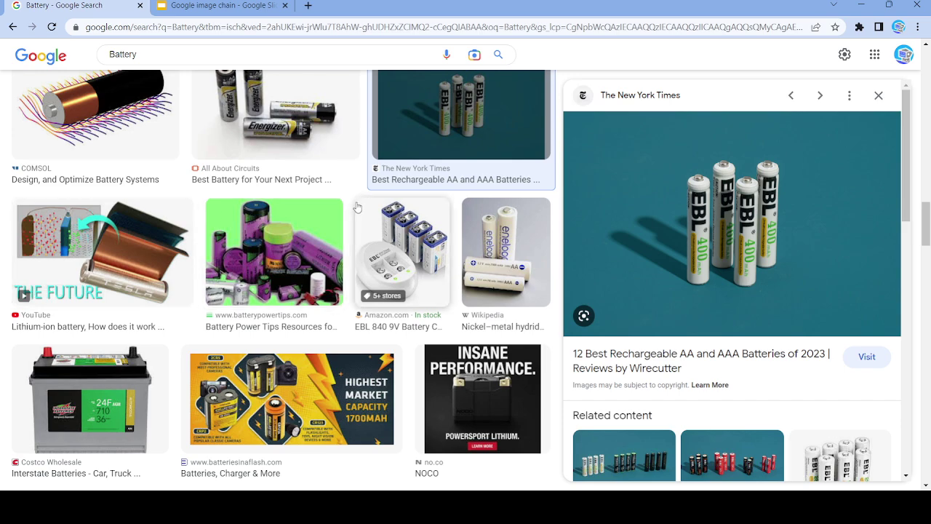
click(337, 391)
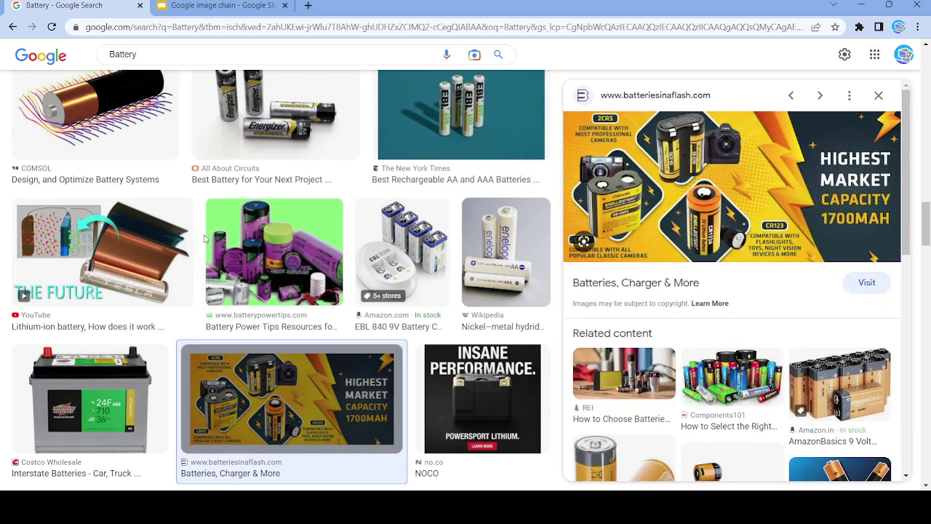
Step: Preview the Adden Energy battery and the Northern Arizona Wind & Sun AGM battery pictures further down the results
scroll(337, 391, down, 5)
click(287, 240)
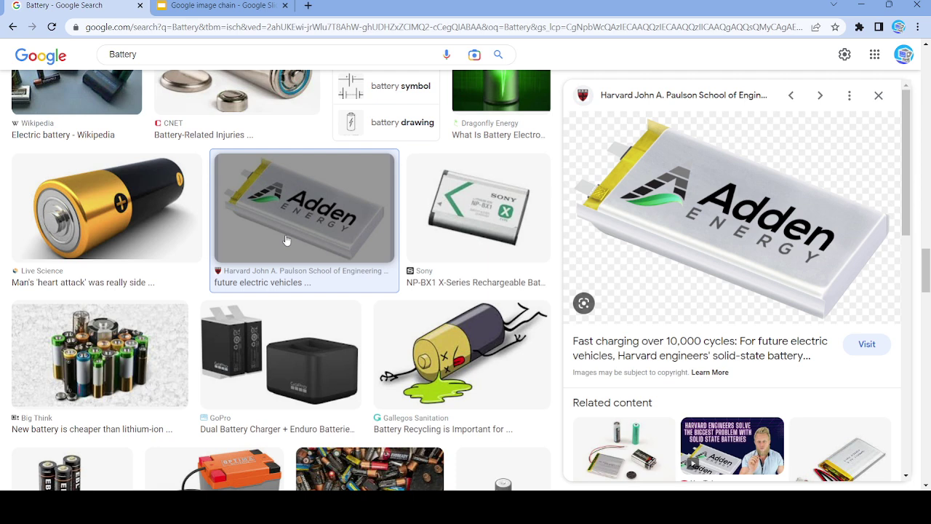
scroll(288, 240, down, 4)
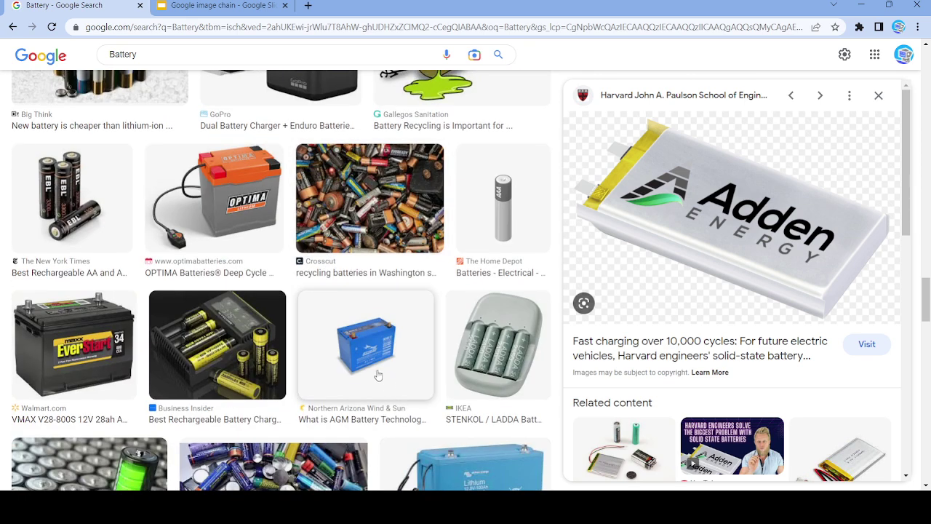
click(378, 375)
Step: Open the Crosscut battery recycling picture and paste it into slide 68 of the Google Slides presentation
click(366, 218)
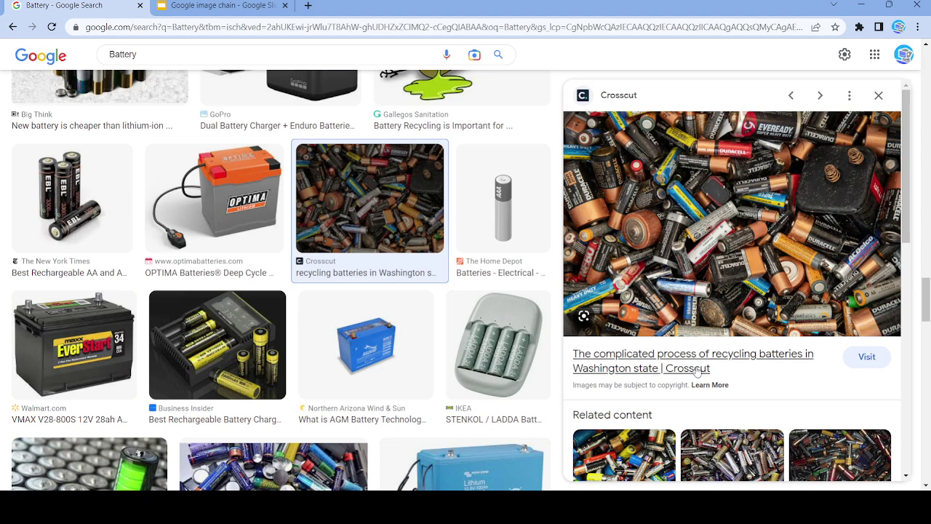
click(218, 5)
key(ctrl+m)
click(328, 233)
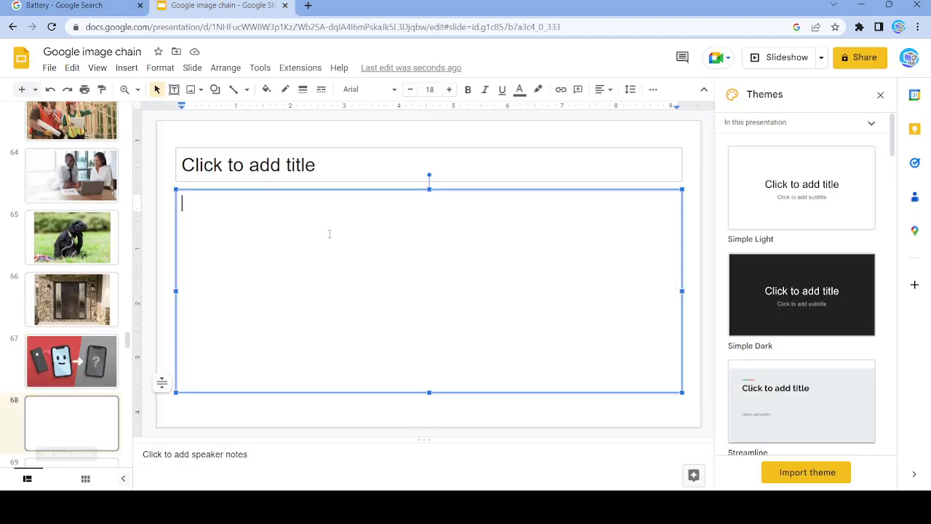
key(ctrl+v)
Step: Return to the Google image search and search for "recycling"
key(ctrl+Tab)
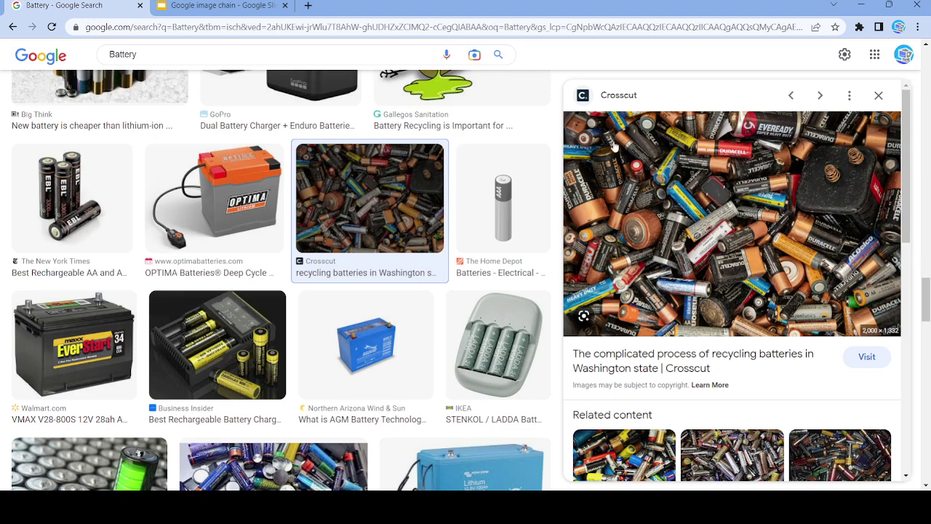
click(91, 56)
key(BackSpace)
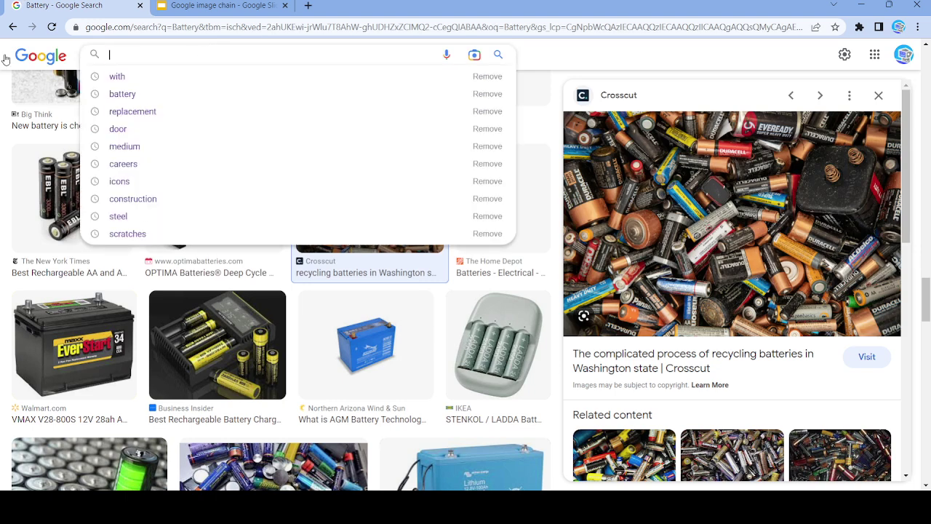
text(ce)
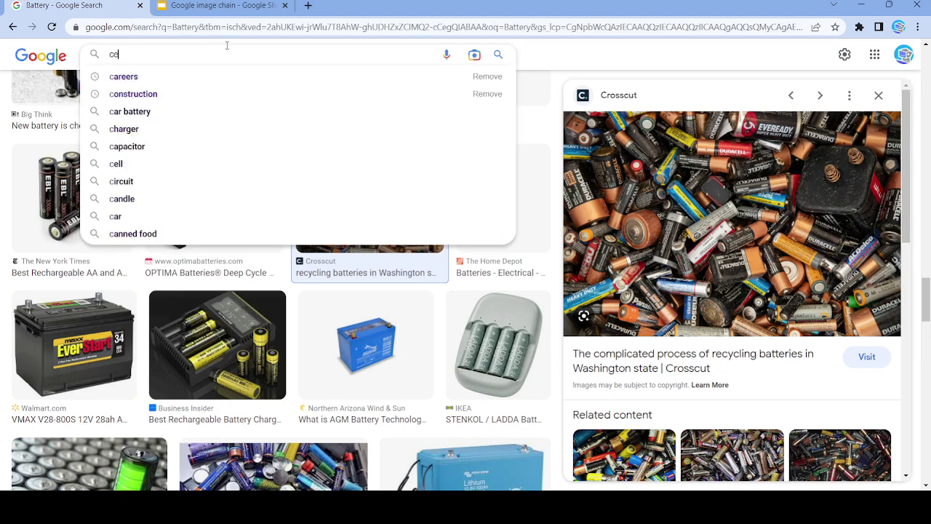
key(BackSpace)
key(BackSpace)
text(re)
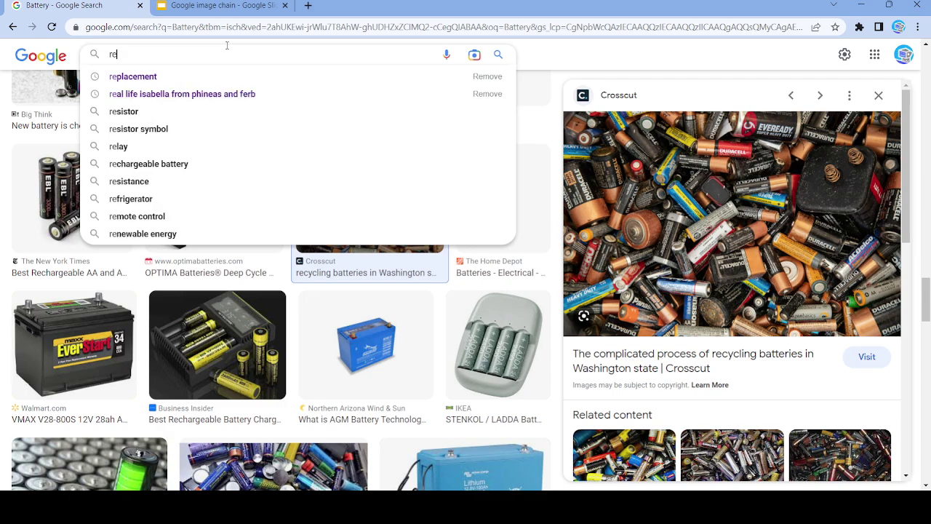
text(cycling)
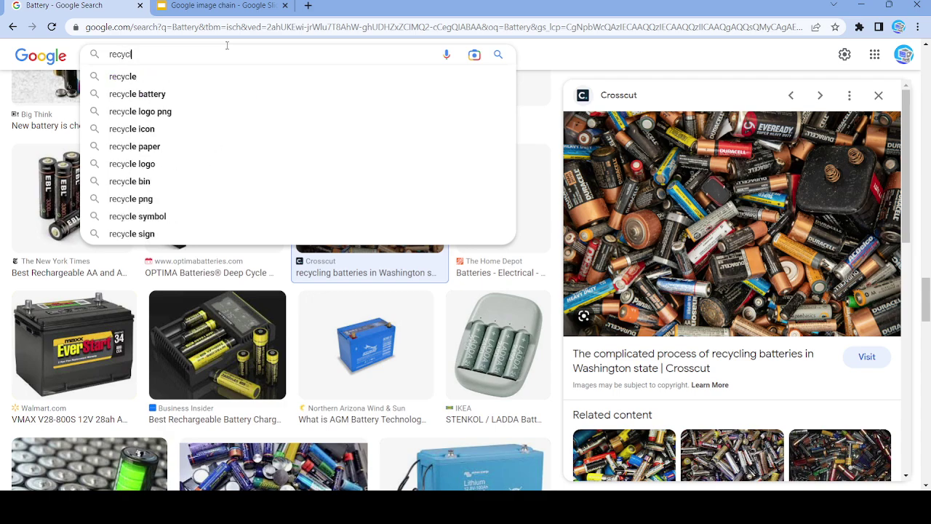
key(Return)
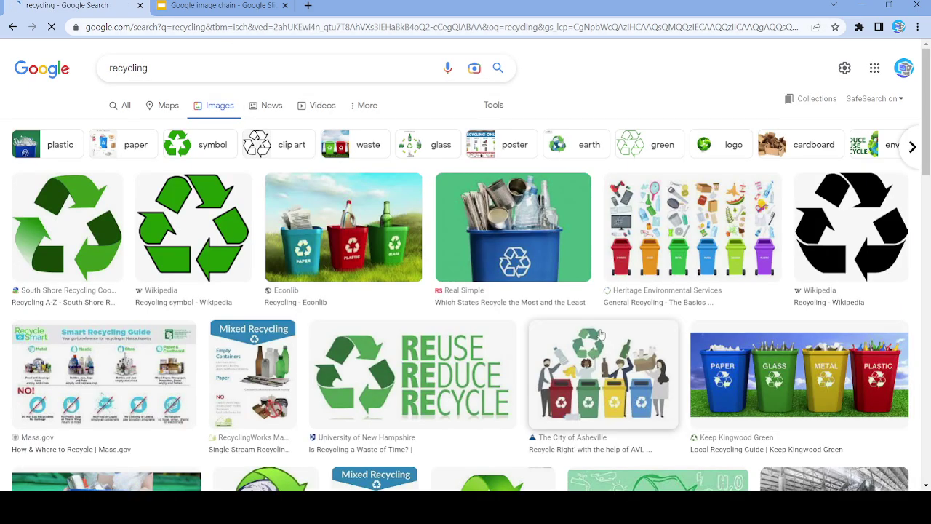
Step: Open the Real Simple "Recycling Symbols, Decoded" picture and paste it into slide 69 of the Google Slides presentation
scroll(601, 332, down, 7)
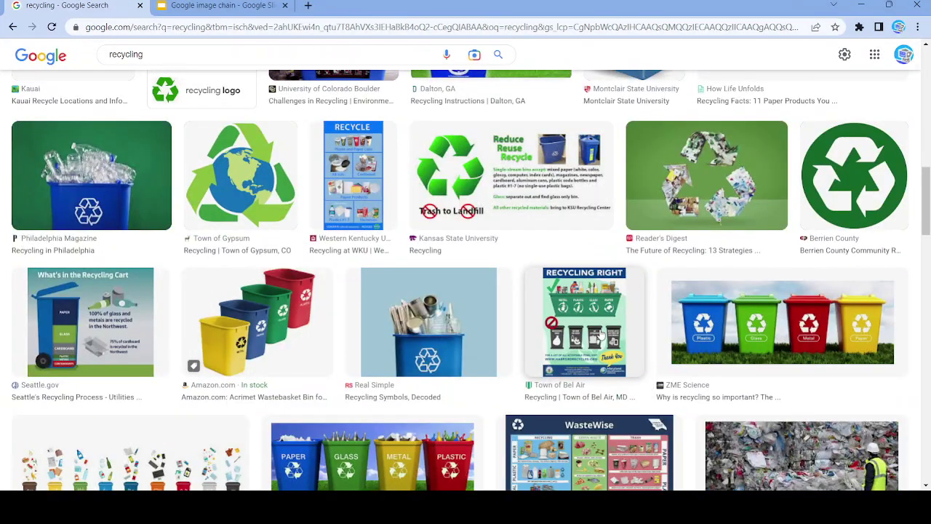
click(436, 328)
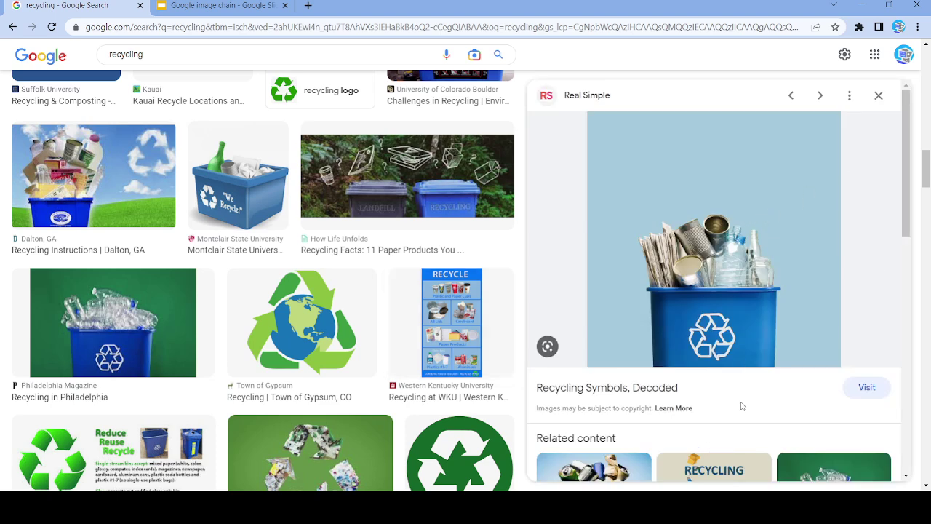
click(253, 8)
scroll(86, 407, down, 3)
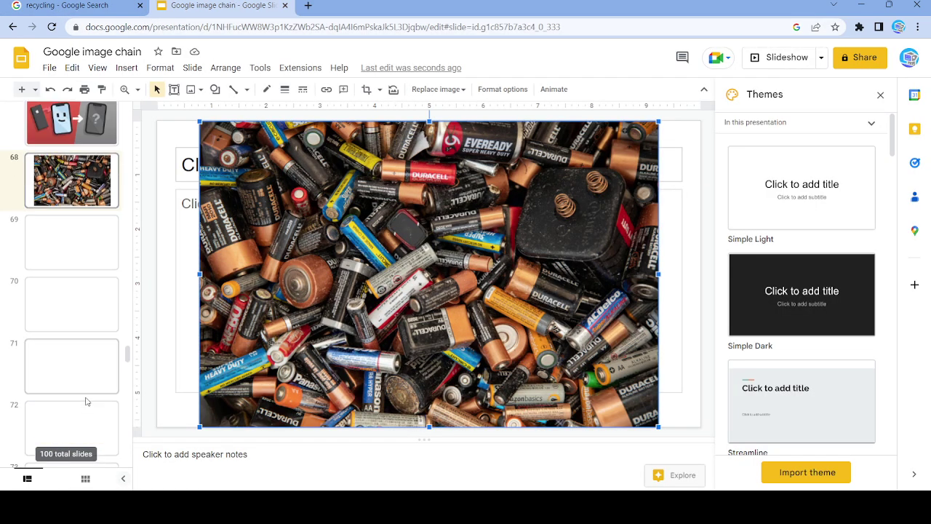
click(56, 243)
click(313, 239)
key(ctrl+v)
Step: Switch back to the Google image results and search for "Decoded"
click(73, 5)
double_click(126, 54)
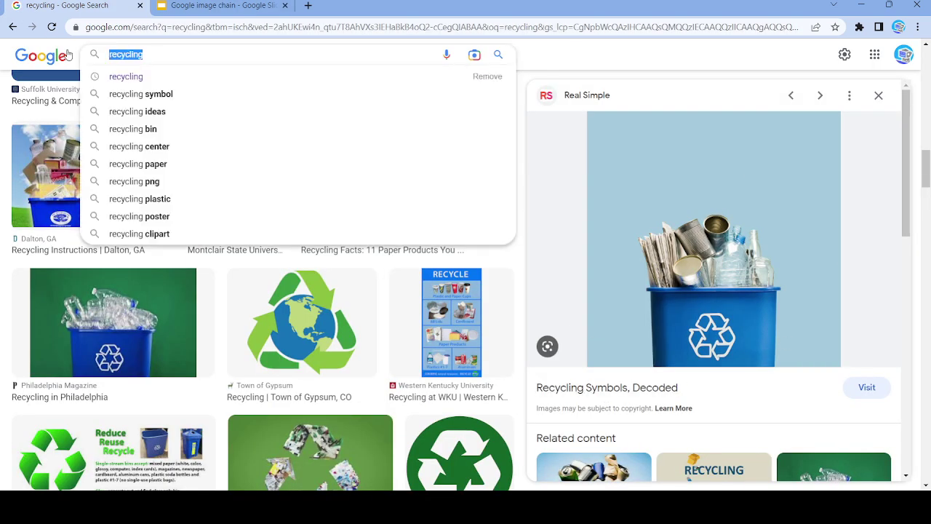
text(Decoded)
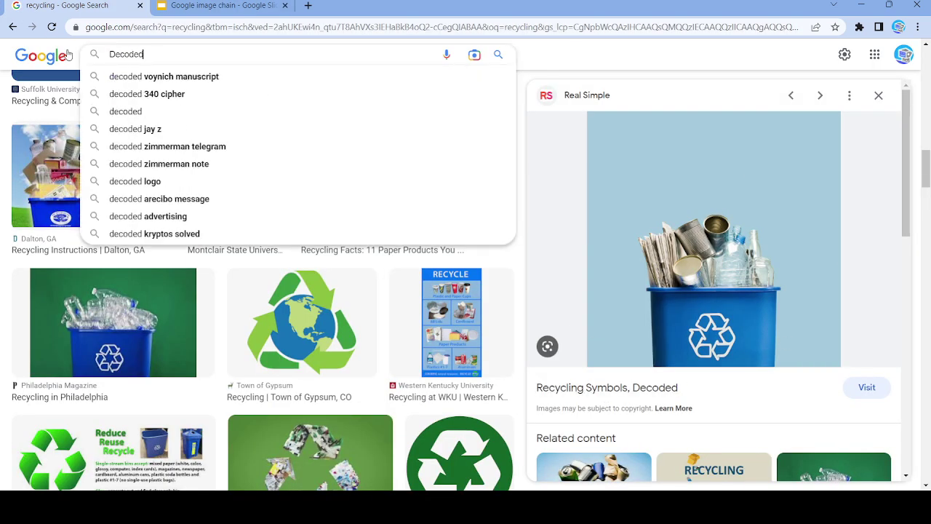
key(Return)
Step: Preview the "Girl Decoded" book picture and the History Vault "Decoded" series picture in the image results
scroll(739, 81, down, 5)
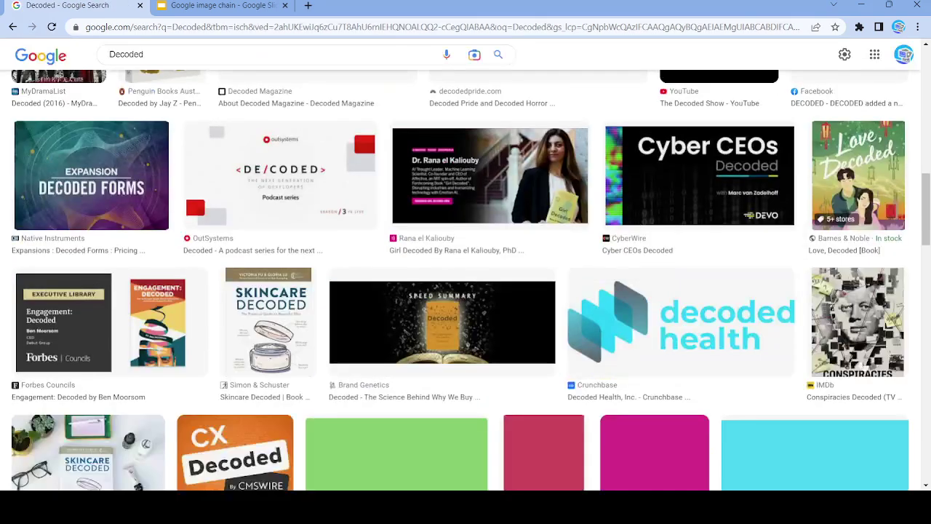
click(491, 206)
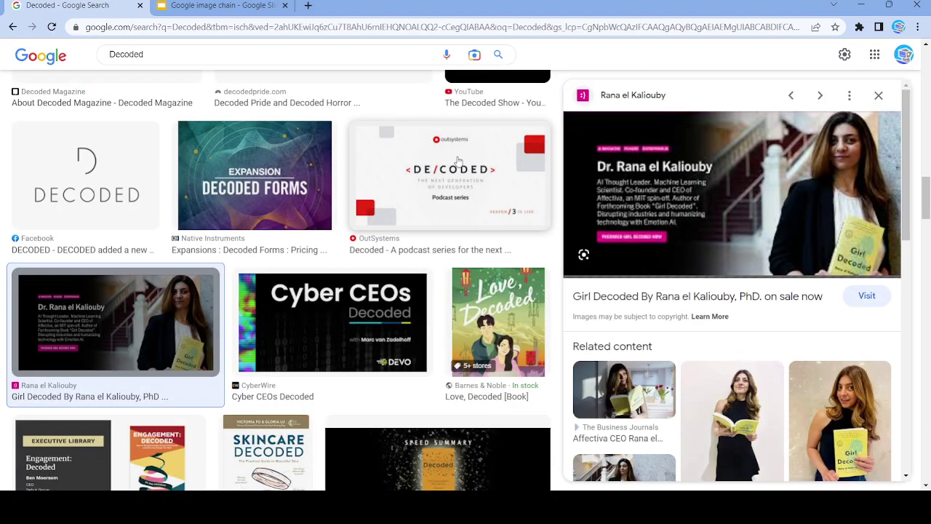
click(879, 95)
scroll(610, 280, down, 5)
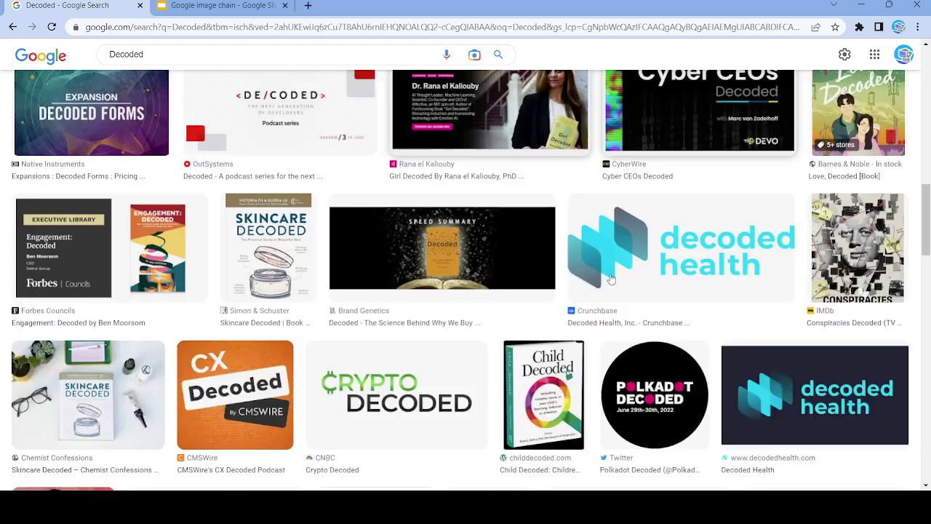
scroll(609, 280, down, 5)
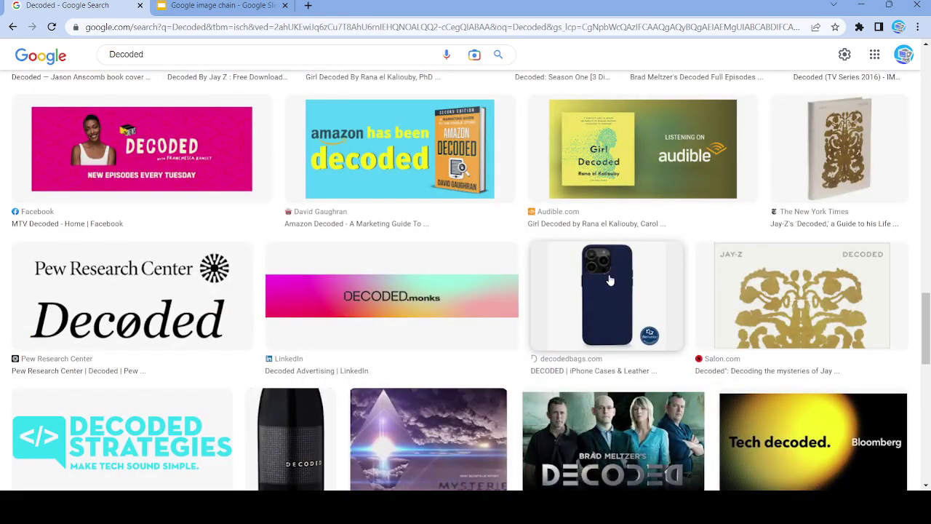
scroll(610, 280, down, 4)
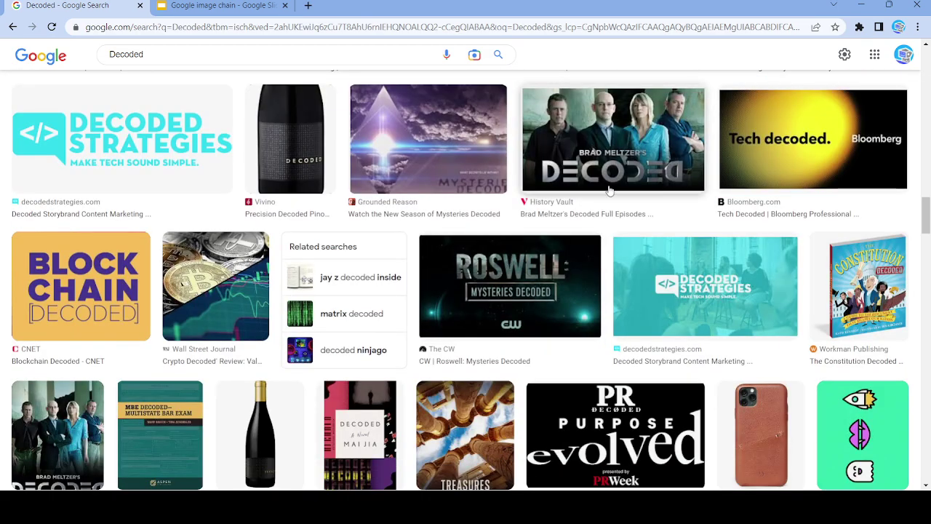
click(609, 151)
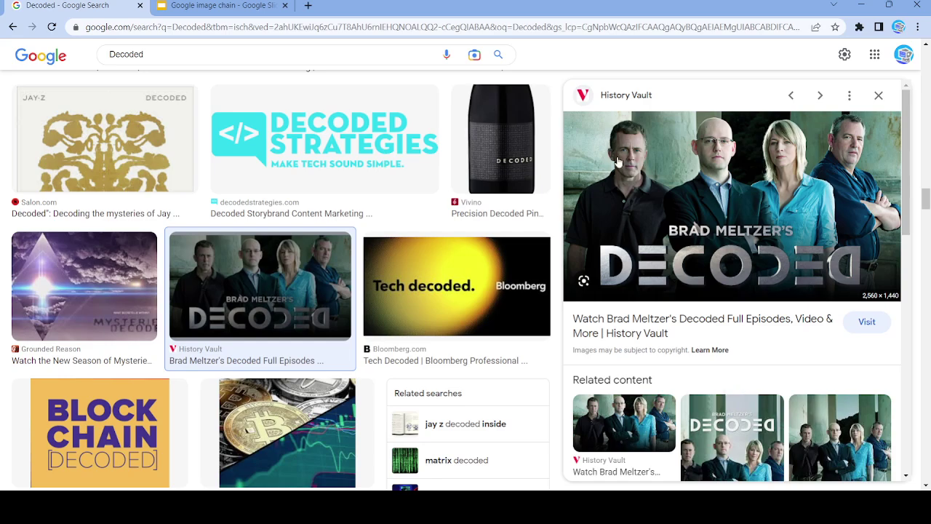
click(879, 96)
Step: Preview the Simplecast "College Admissions Decoded" picture further down the results
scroll(542, 301, down, 2)
scroll(480, 328, down, 4)
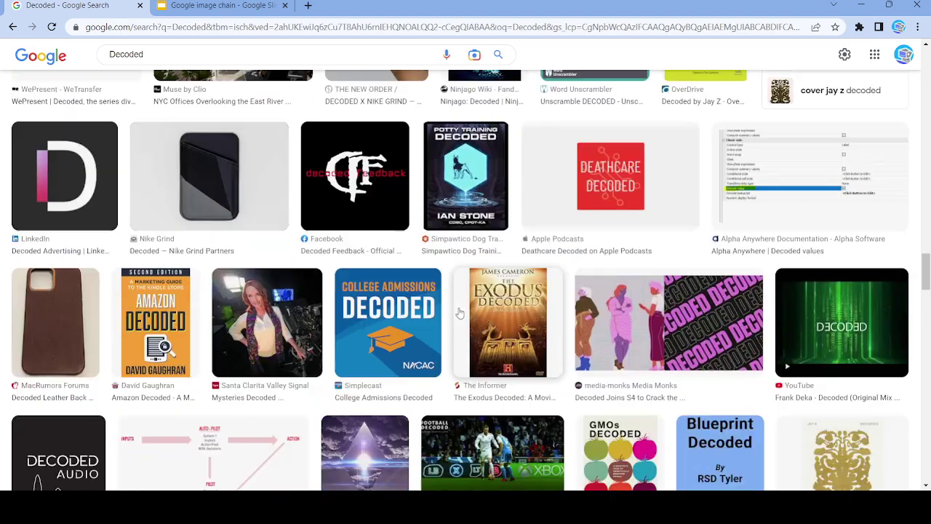
click(381, 327)
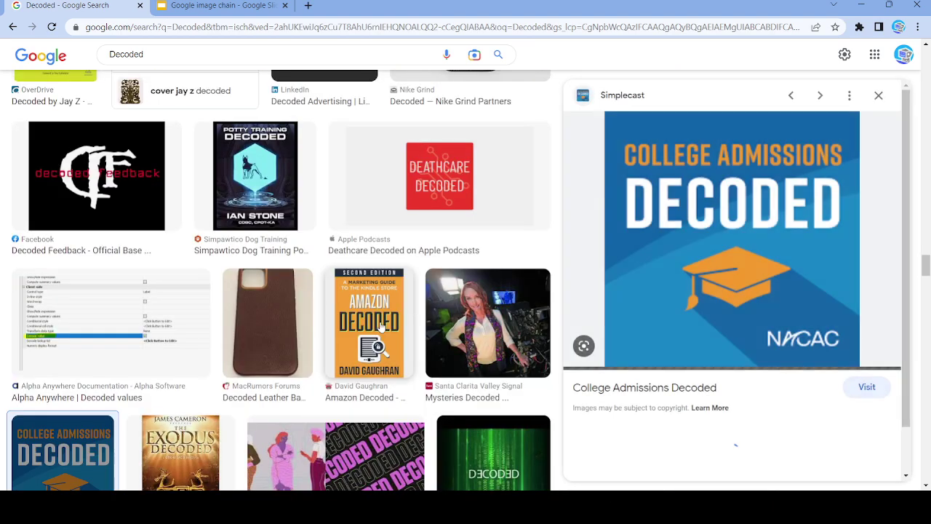
click(879, 96)
Step: Open the Fast Company picture of the text-covered white car and paste it into slide 70 of the Google Slides presentation
scroll(582, 345, down, 3)
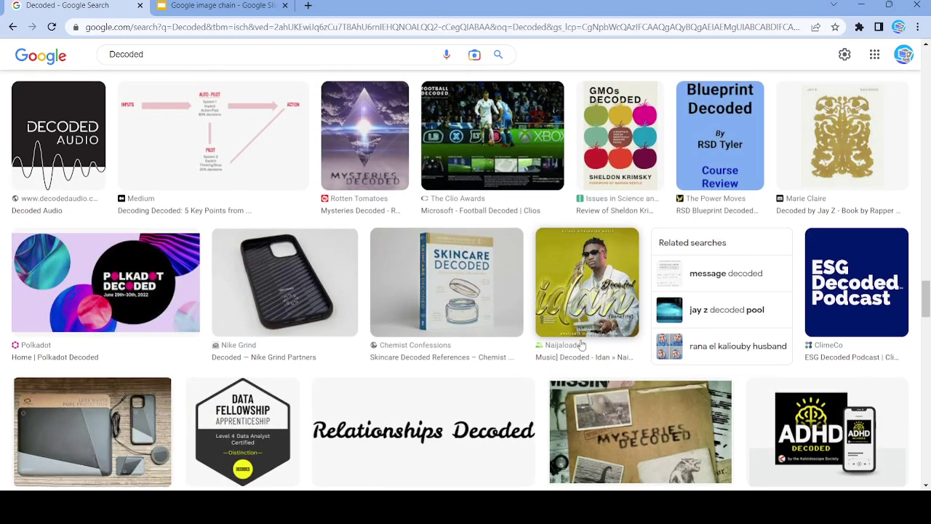
scroll(582, 345, down, 6)
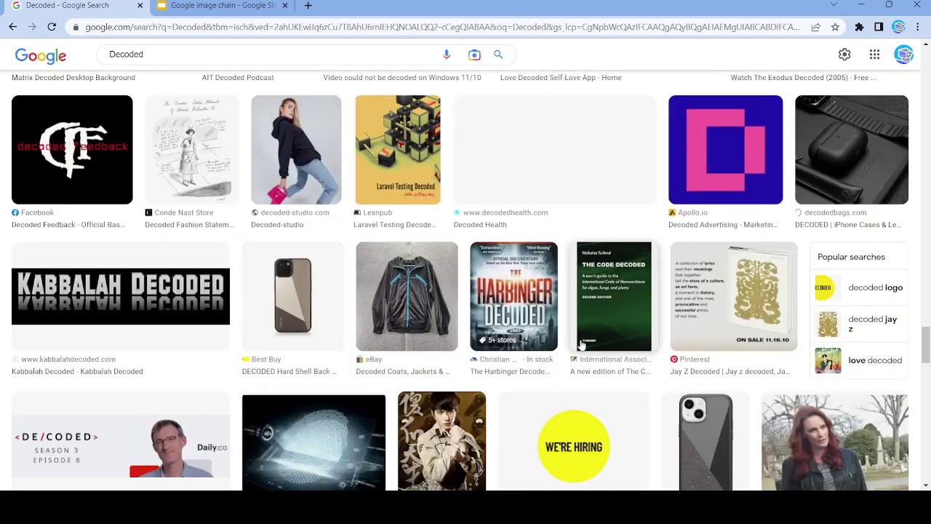
scroll(582, 344, down, 10)
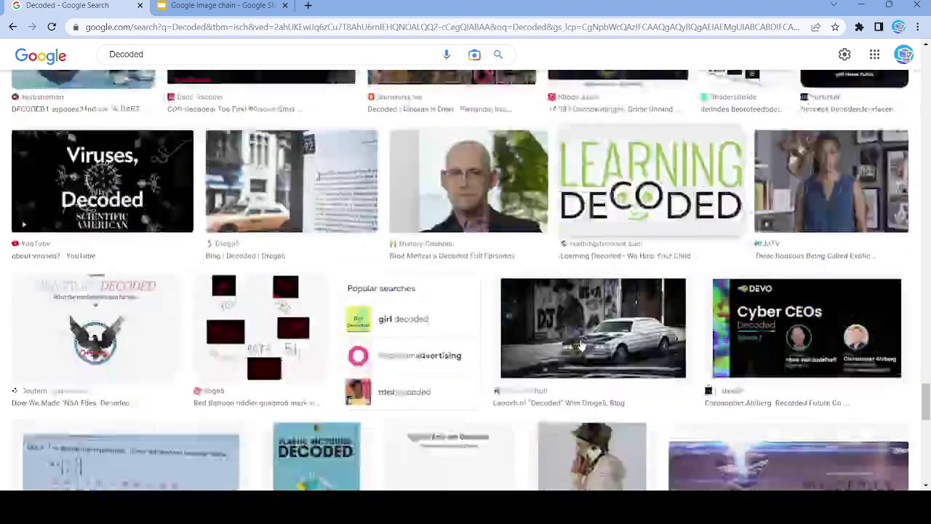
click(580, 339)
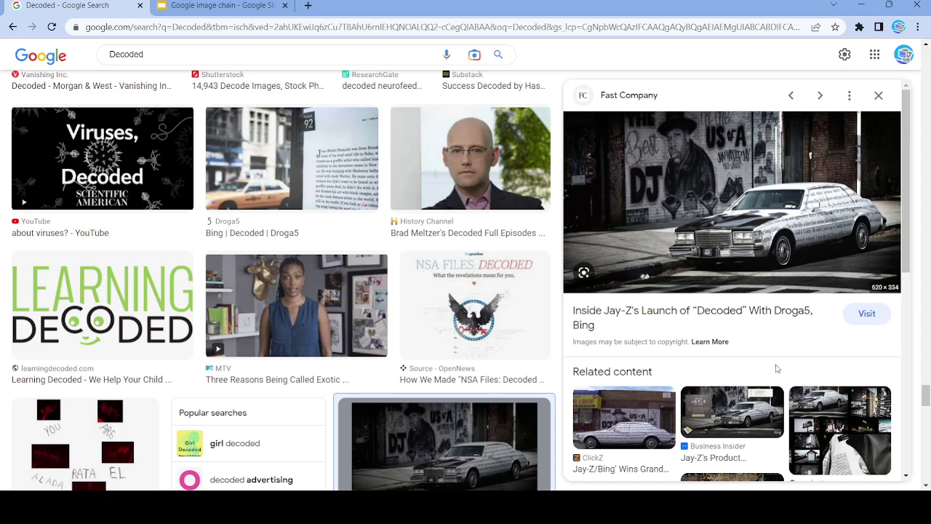
click(218, 6)
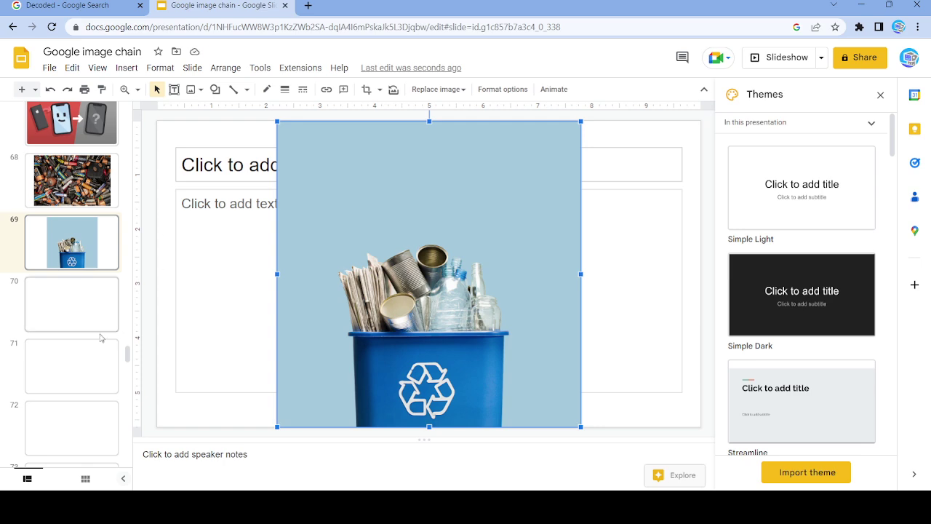
key(ctrl+m)
click(350, 248)
key(ctrl+v)
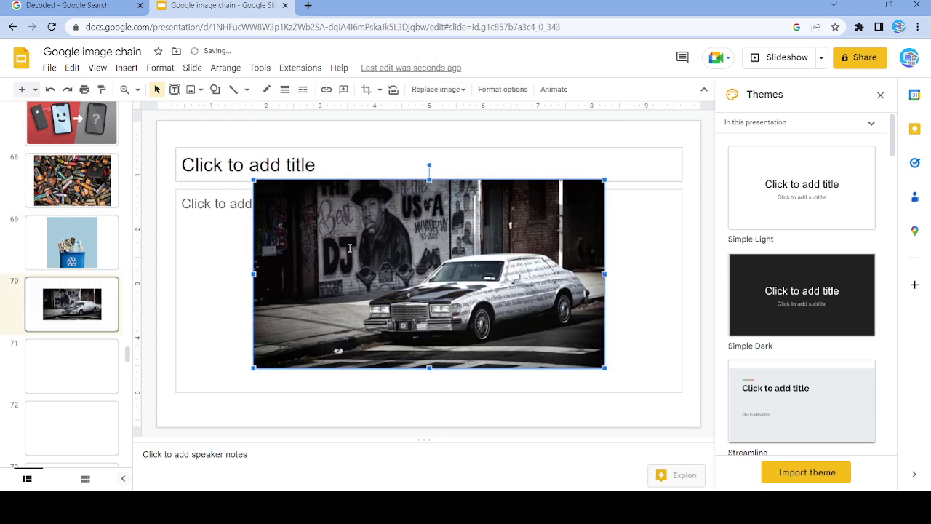
Step: Return to the Google image search and search for "Launch"
click(66, 5)
click(224, 57)
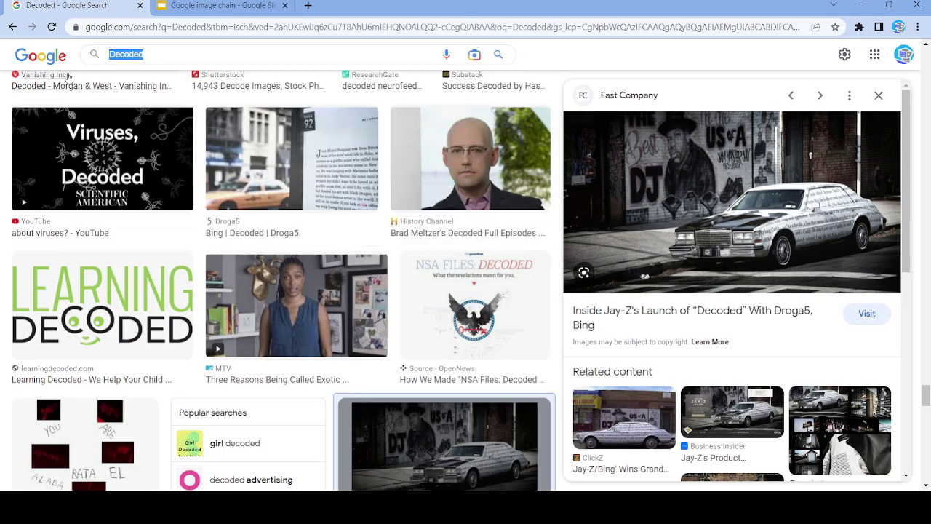
key(BackSpace)
text(Launch)
key(Return)
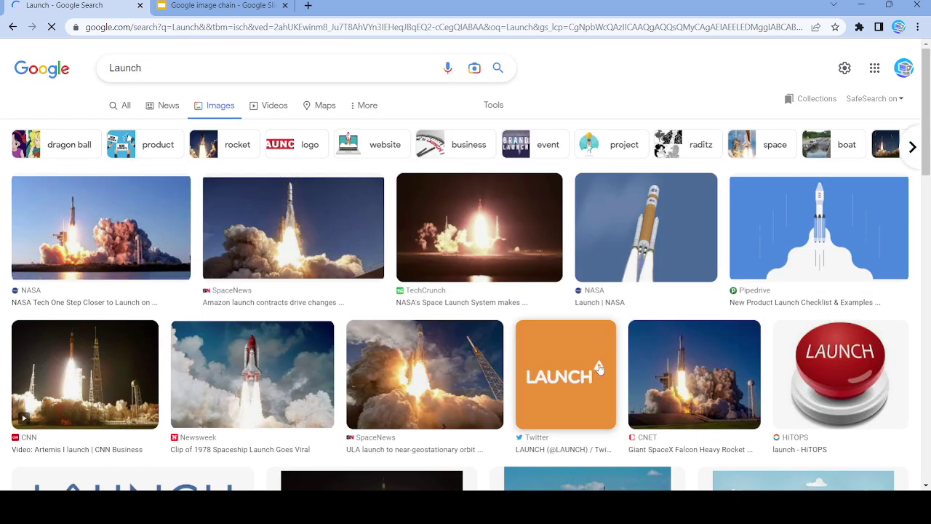
Step: Open the New York Times "NASA Launches Artemis Rocket Toward Moon" picture and paste it into slide 71 of the Google Slides presentation
scroll(582, 349, down, 7)
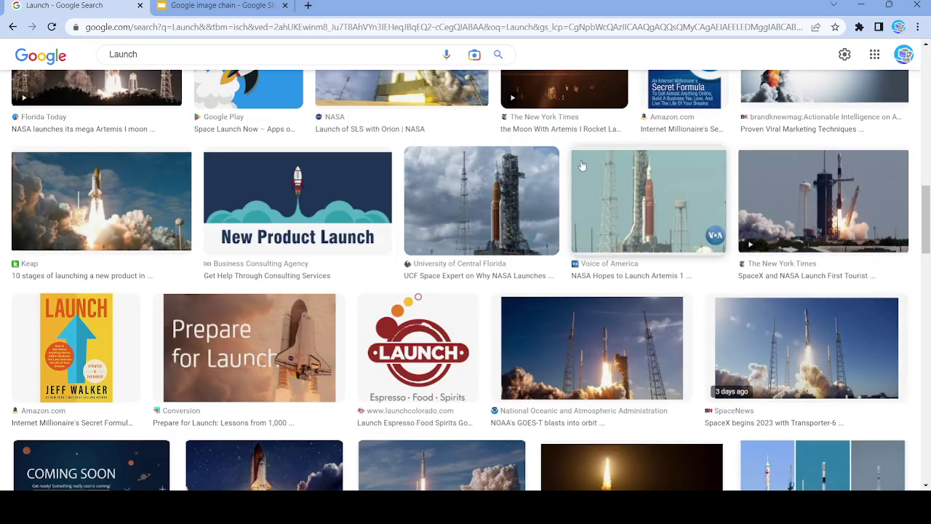
scroll(577, 161, up, 1)
click(578, 150)
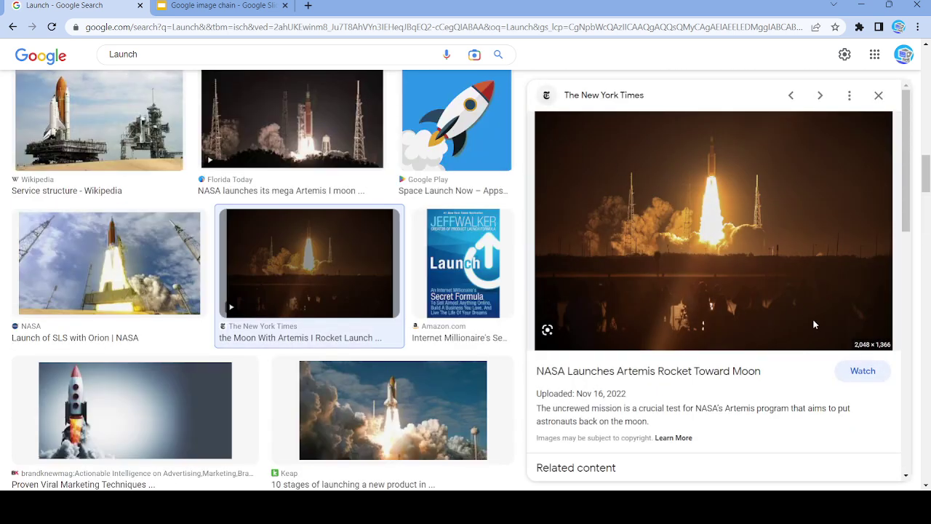
click(219, 5)
key(Down)
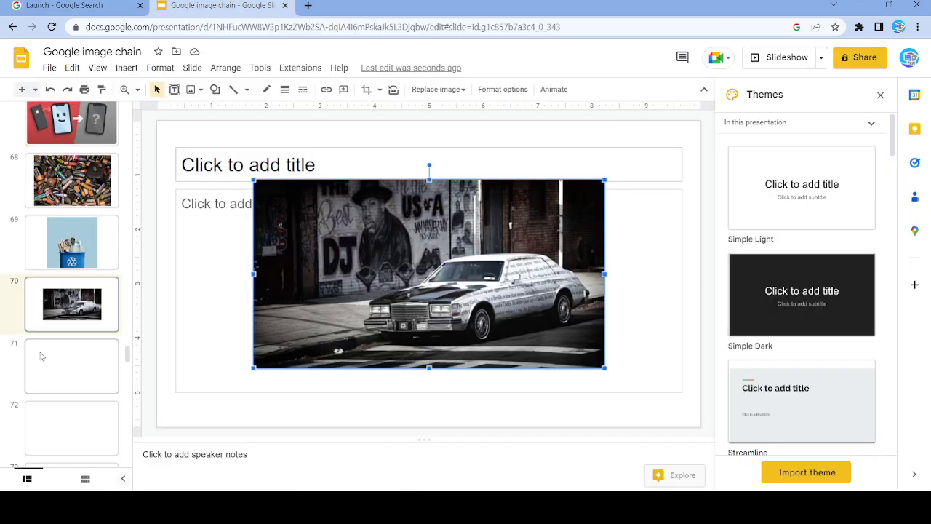
click(246, 288)
key(ctrl+v)
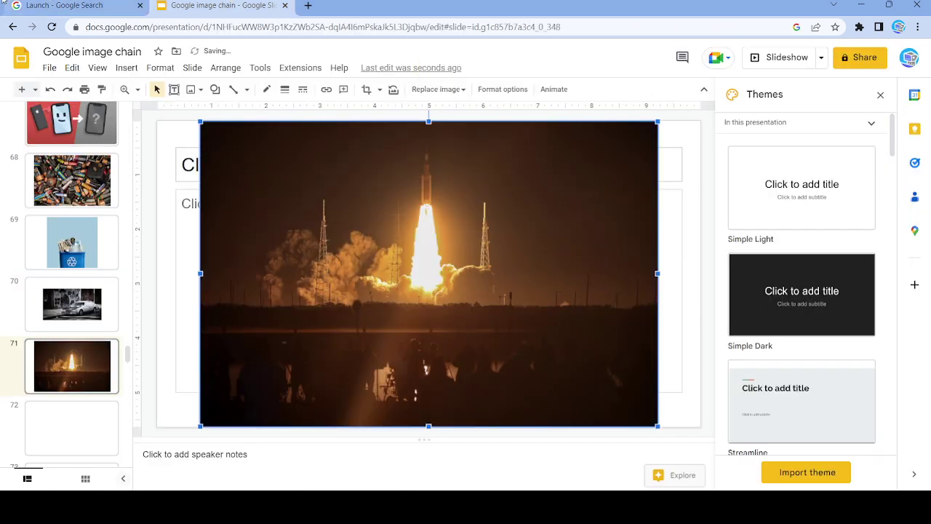
Step: Go back to the Google image search, search for "mission" and browse the resulting pictures
key(ctrl+shift+Tab)
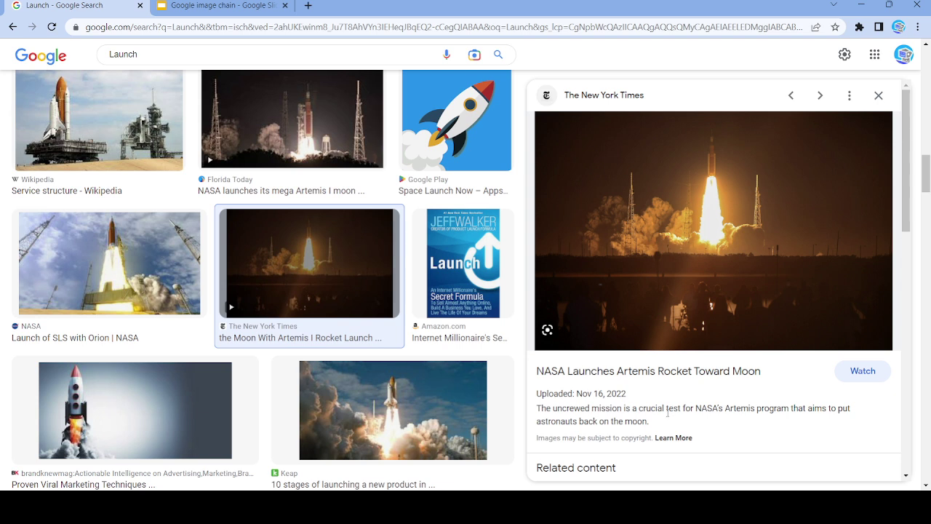
double_click(120, 55)
text(miss)
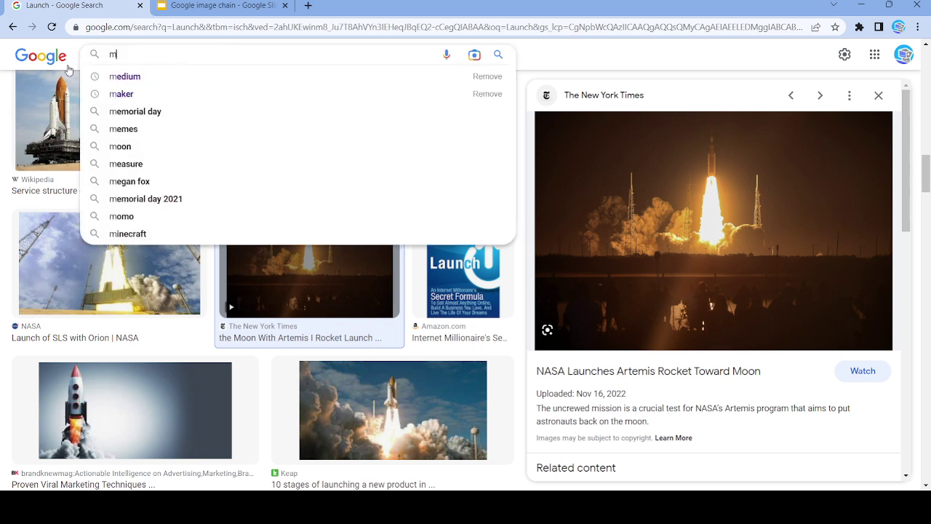
text(ion)
key(Return)
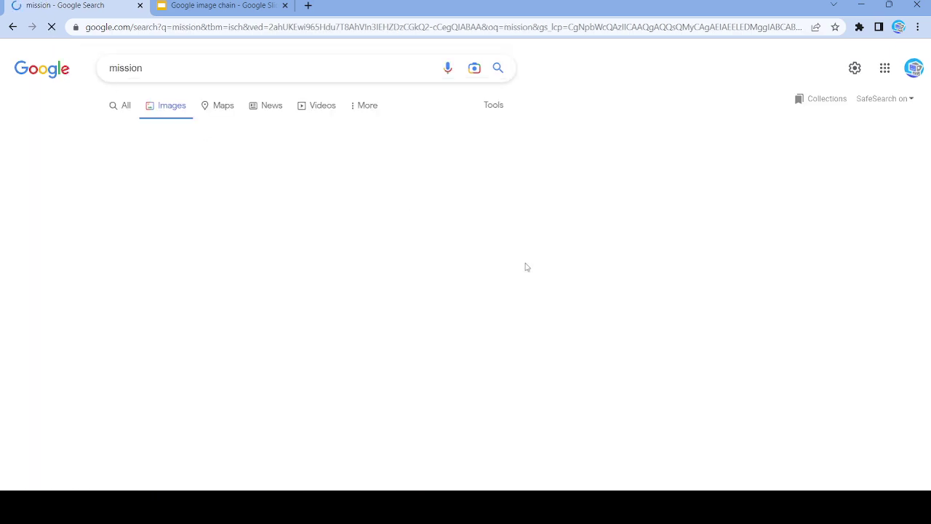
scroll(602, 340, down, 8)
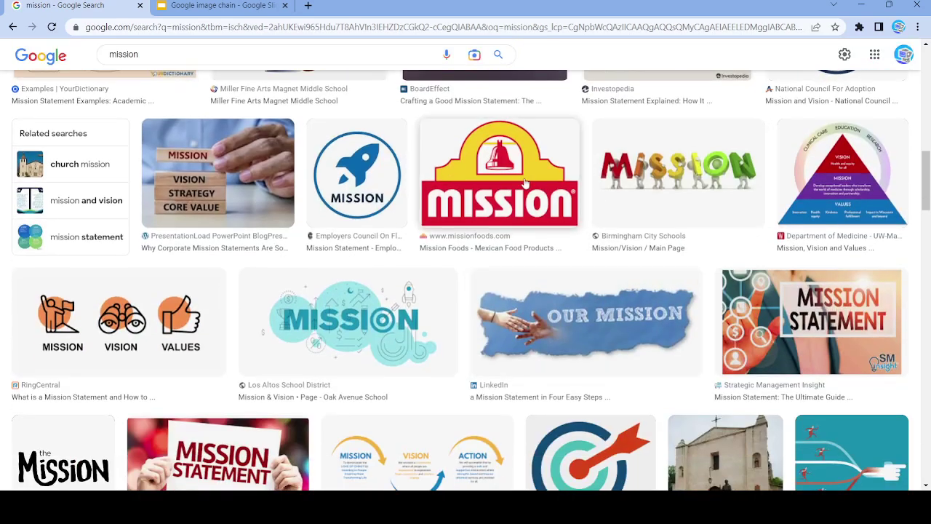
Step: Preview the Mission Foods, Sigma 9 Real Estate and Inc. Magazine pictures in the "mission" image results
click(525, 184)
click(879, 95)
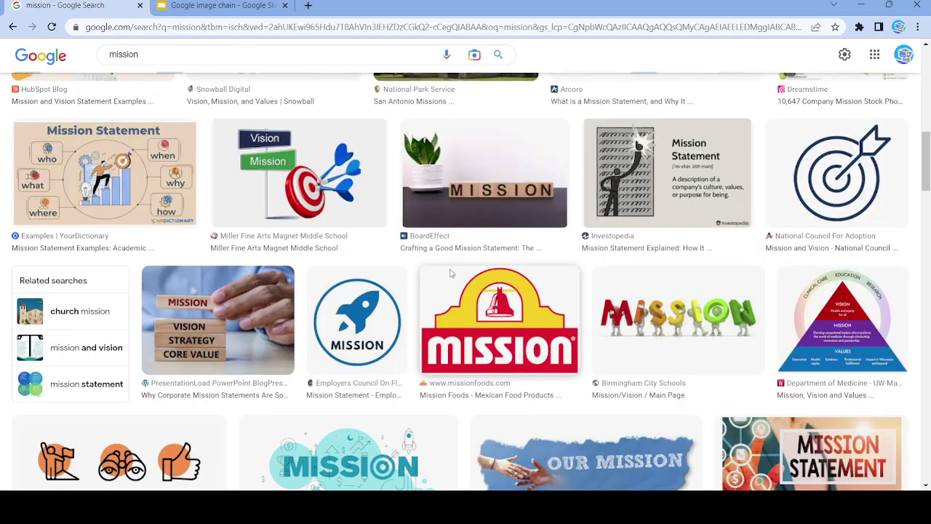
scroll(571, 255, down, 5)
click(571, 255)
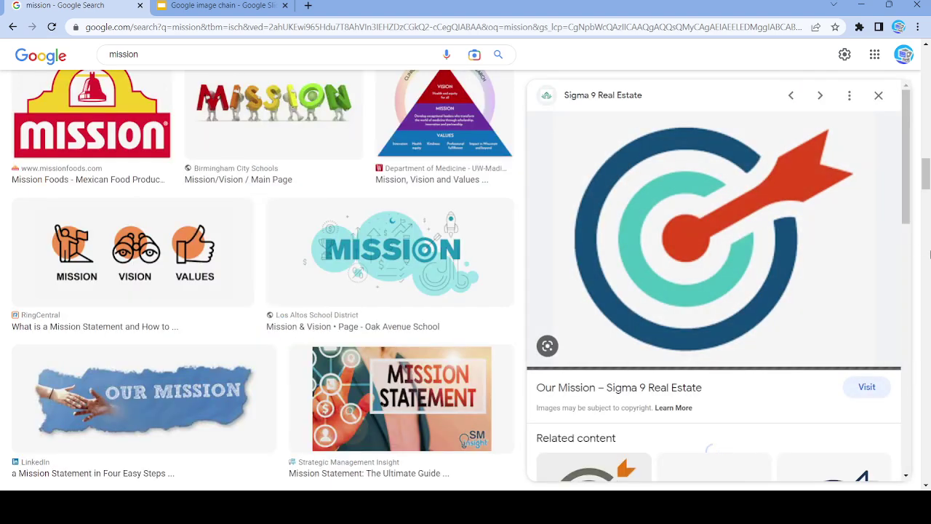
click(880, 96)
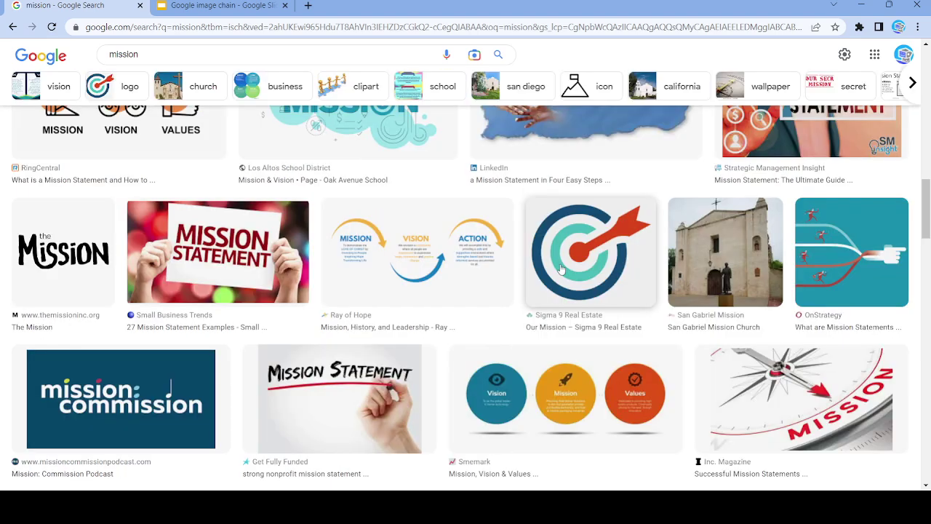
scroll(560, 271, down, 4)
click(783, 124)
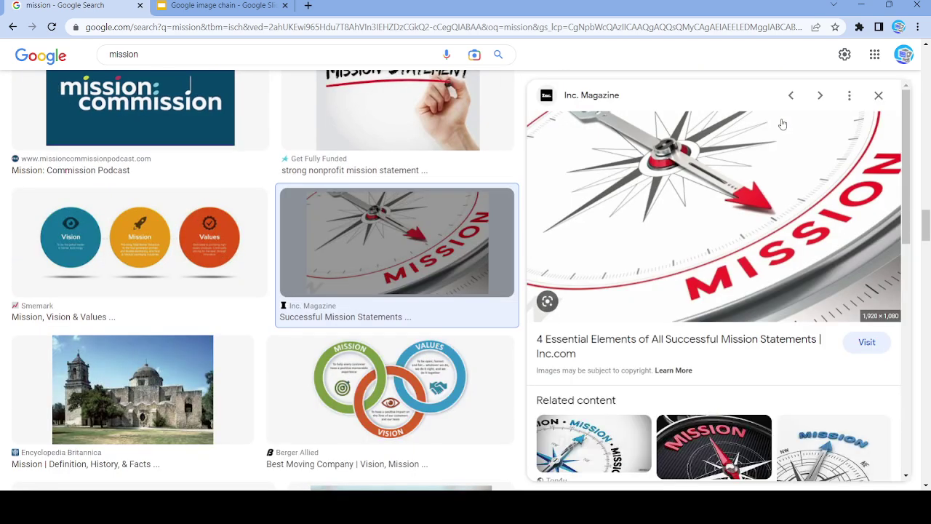
click(879, 95)
scroll(596, 435, down, 3)
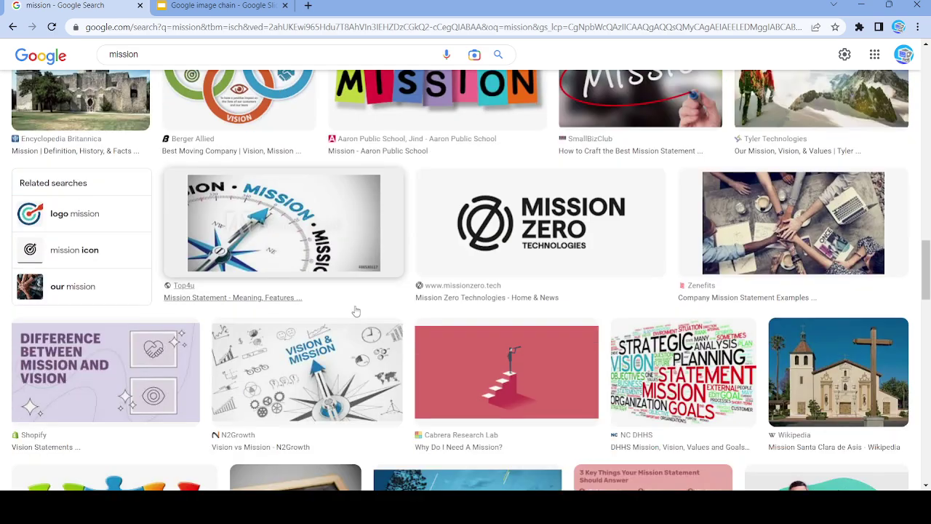
Step: Preview the NC DHHS, The Balance and UpRaise pictures further down the "mission" image results
click(673, 386)
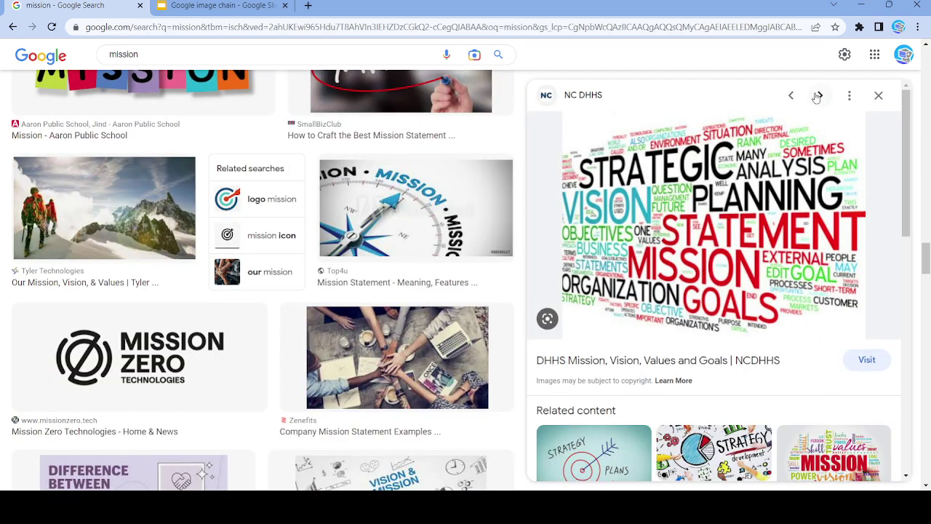
click(879, 95)
scroll(509, 250, down, 5)
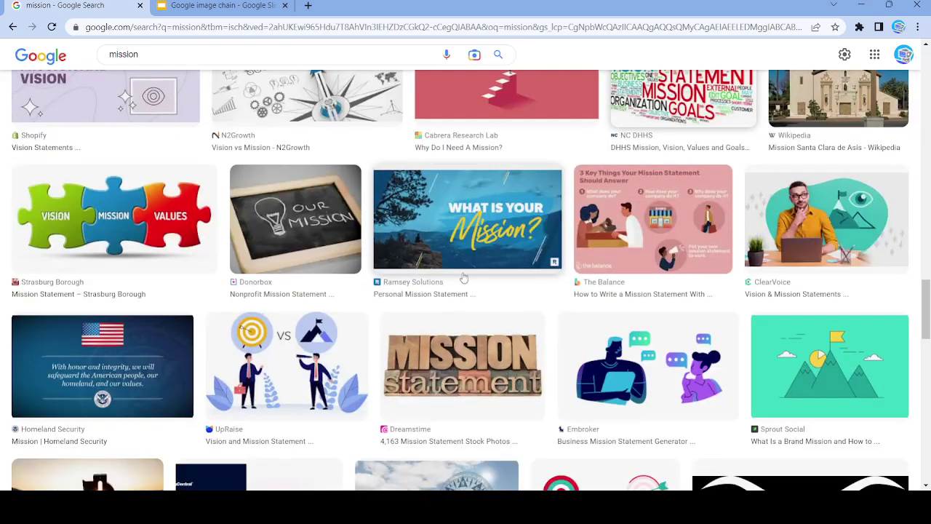
click(639, 211)
click(878, 95)
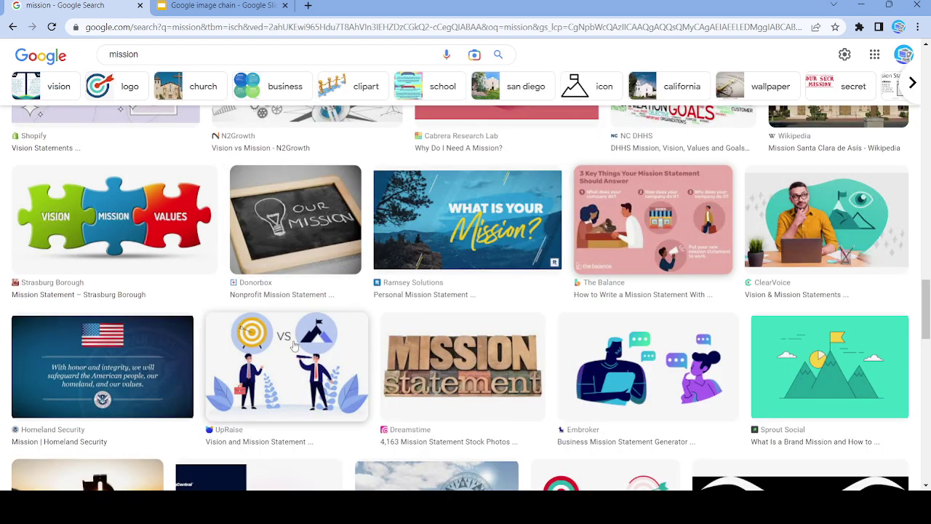
click(302, 358)
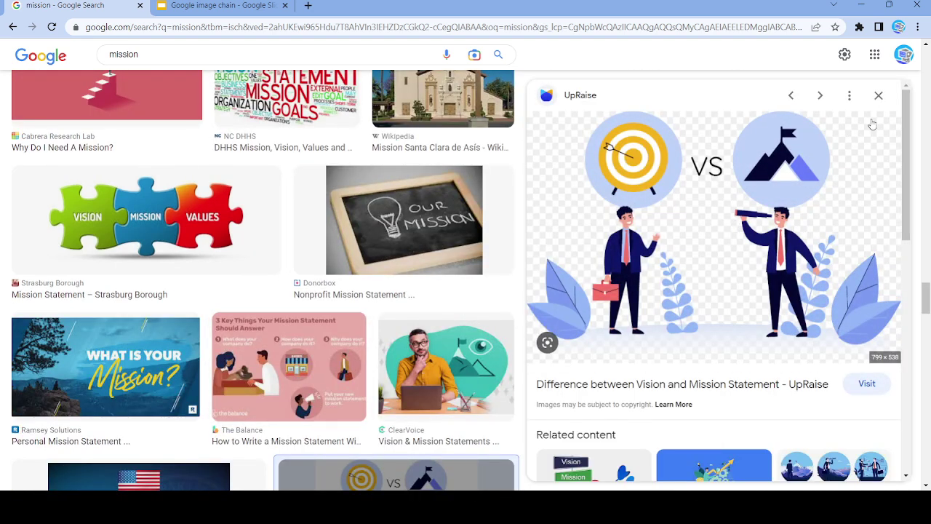
click(879, 96)
scroll(858, 146, down, 5)
Step: Open the Sprout Social picture of green mountains with a yellow flag and paste it into slide 72 of the Google Slides presentation
click(857, 149)
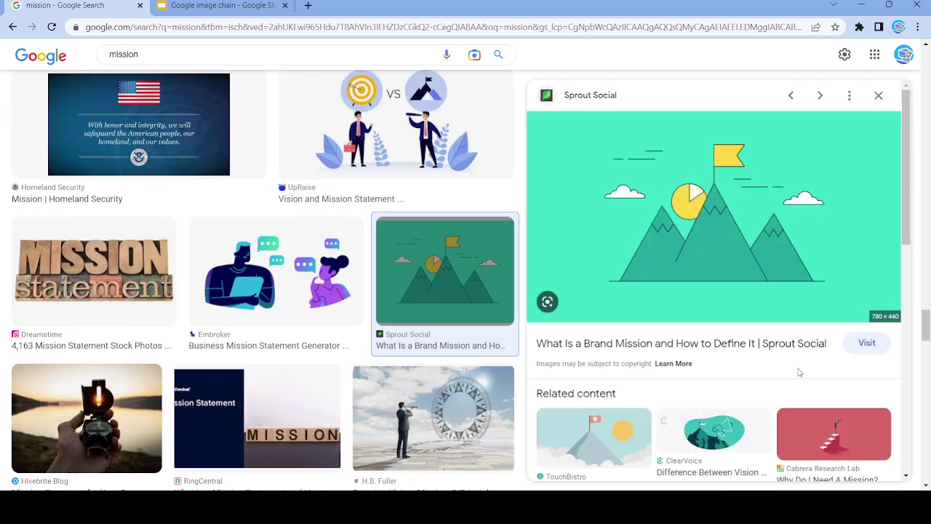
key(ctrl+Tab)
click(69, 425)
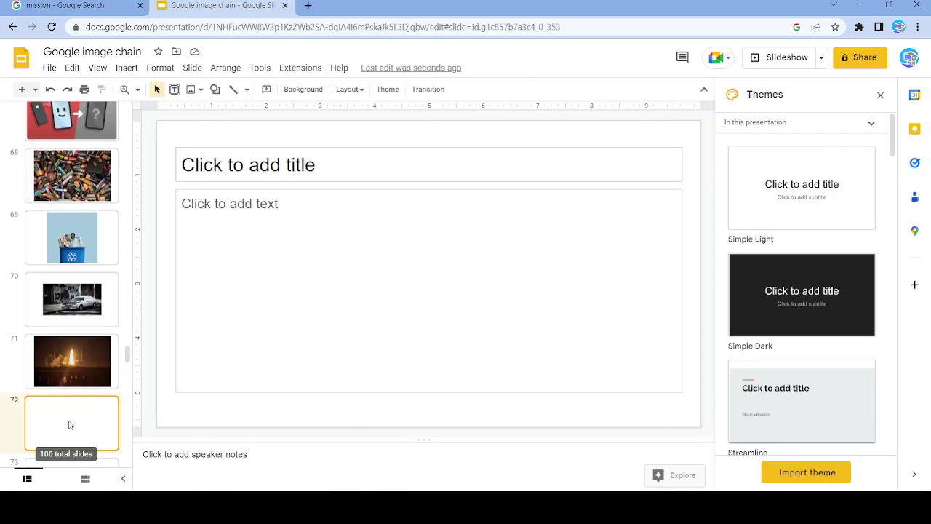
click(164, 381)
key(ctrl+v)
Step: Return to the Google image search, search for "How" and browse the resulting pictures
click(25, 4)
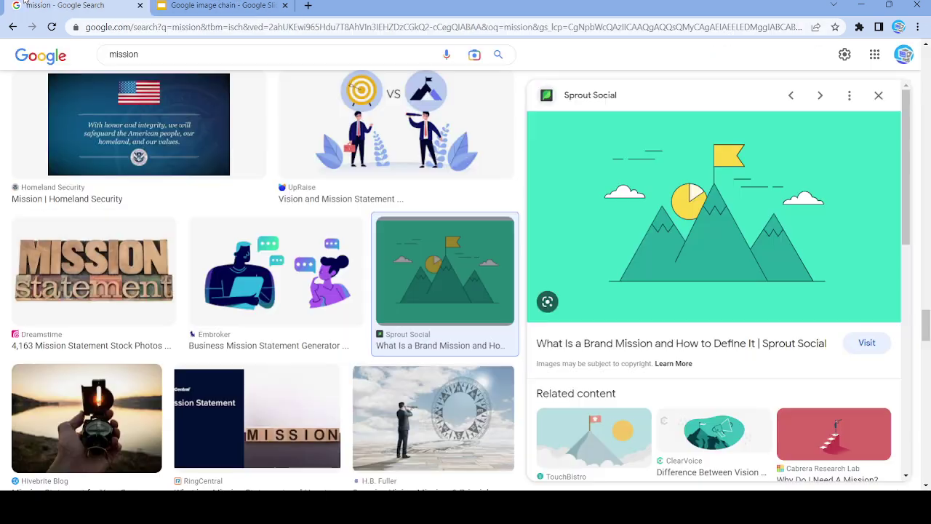
double_click(87, 55)
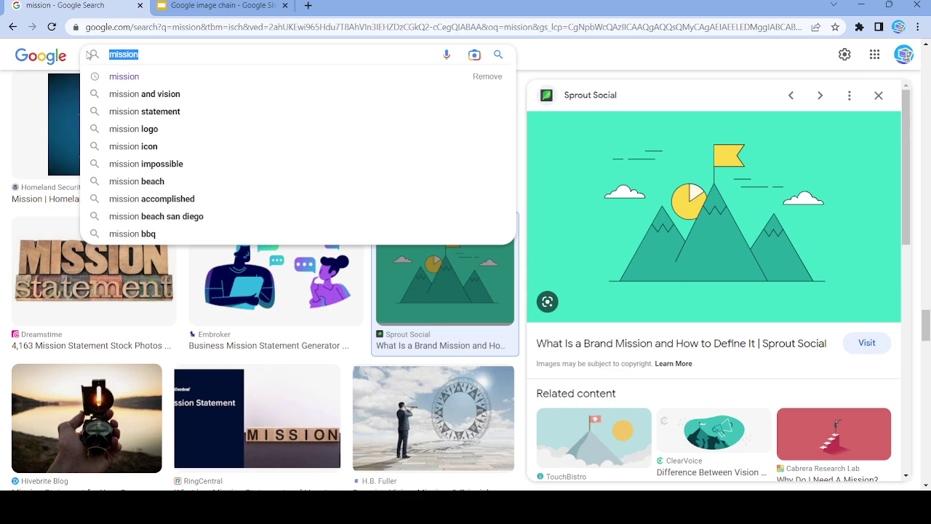
key(BackSpace)
text(How)
key(Return)
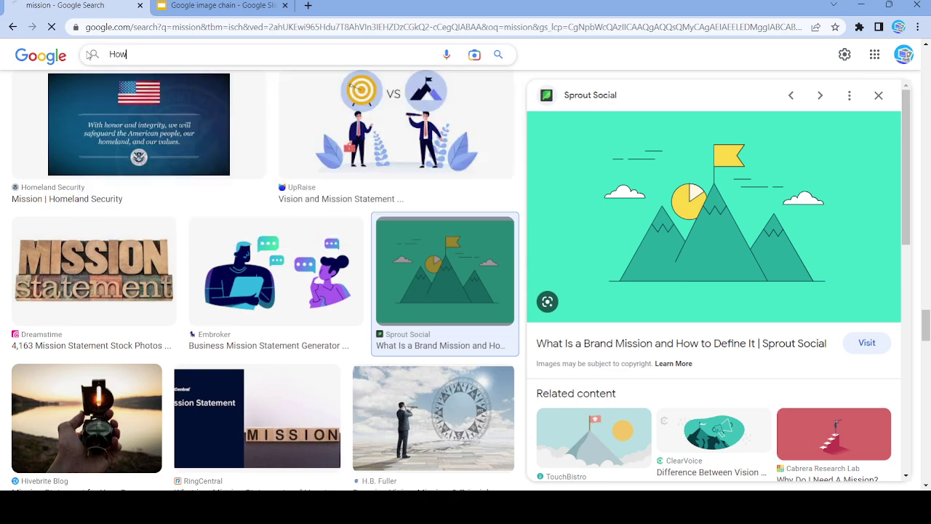
scroll(571, 377, down, 5)
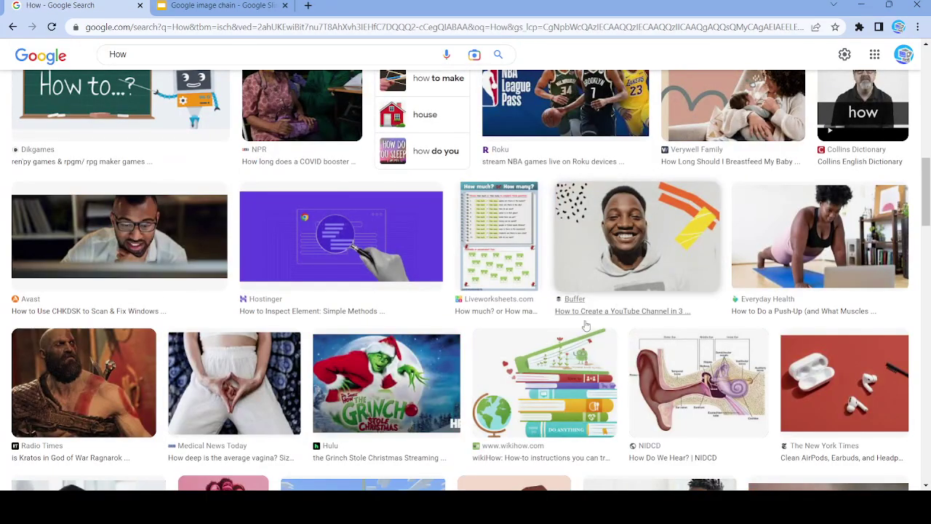
scroll(560, 386, down, 5)
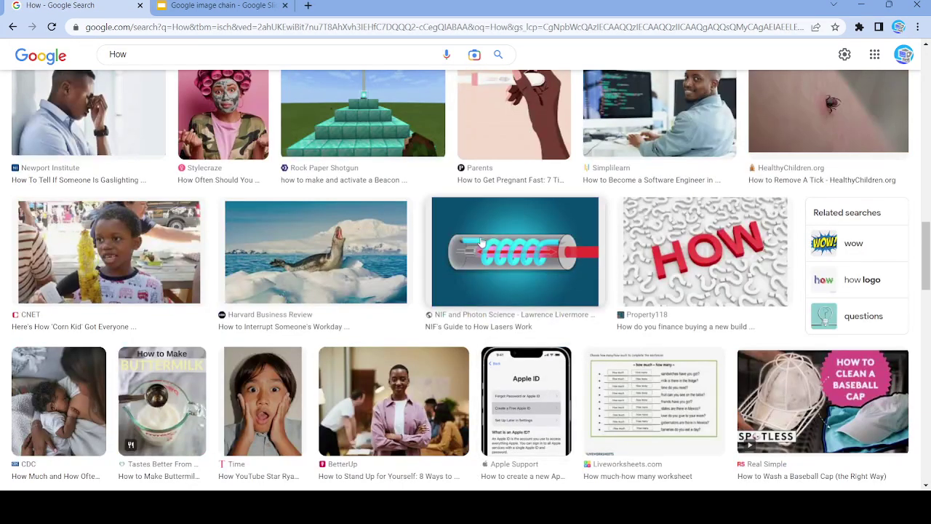
Step: Open the Harvard Business Review picture of the seal on ice and paste it into slide 73 of the Google Slides presentation
click(316, 252)
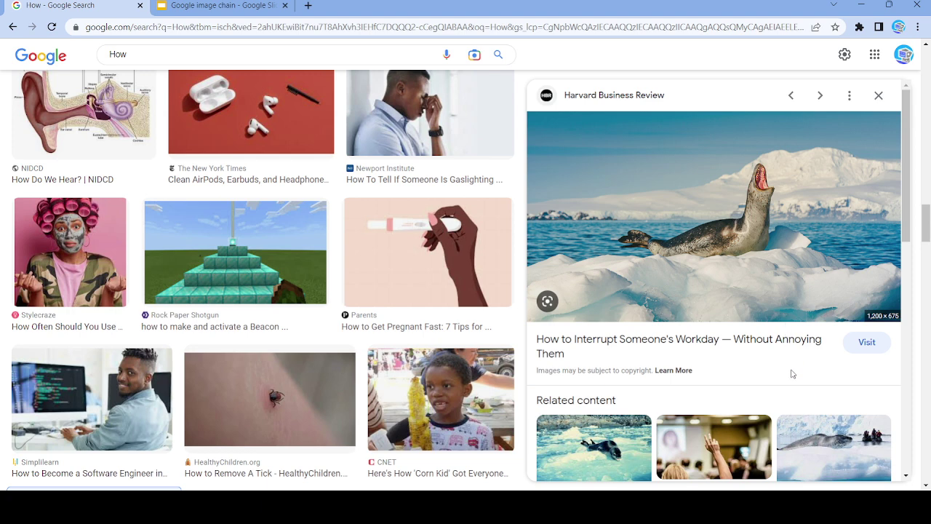
click(240, 5)
scroll(52, 331, down, 3)
click(55, 307)
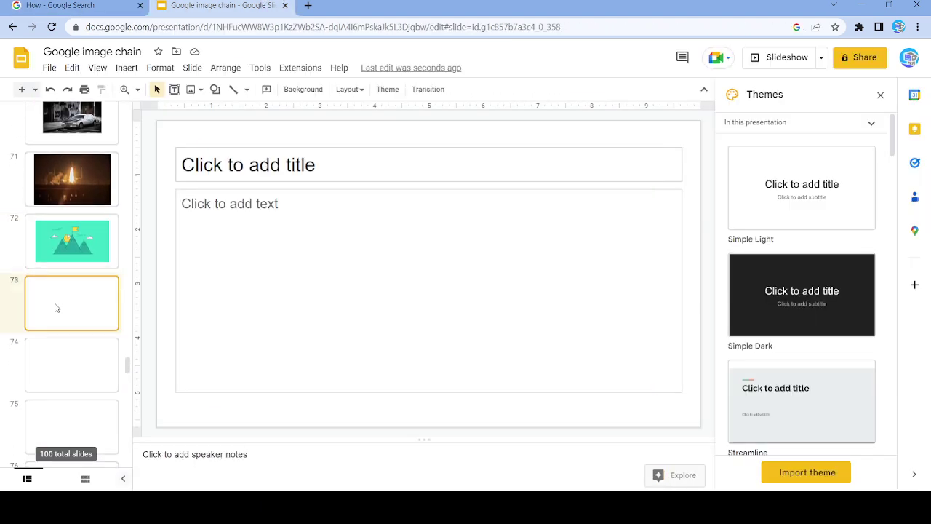
click(267, 280)
key(ctrl+v)
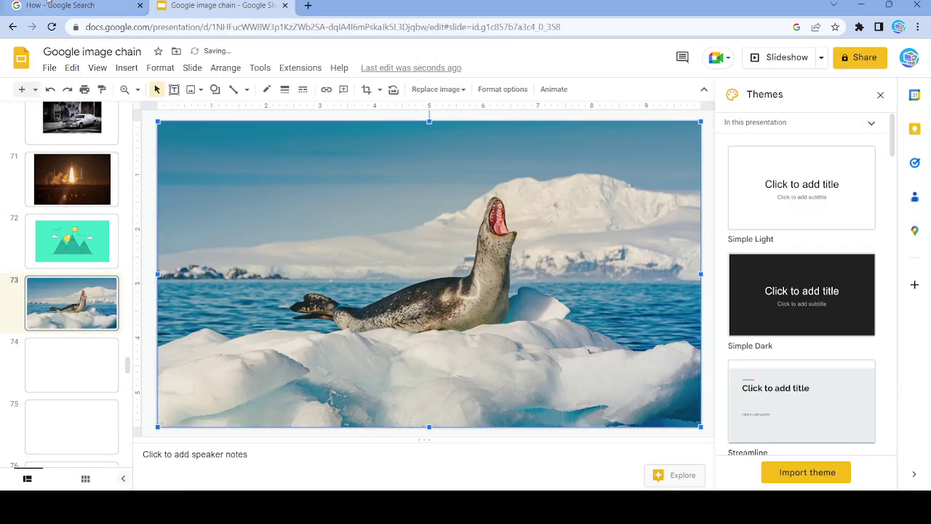
Step: Return to the Google image search, search for "someone" and preview the National Film Board of Canada "Someone Like Me" picture
click(72, 5)
click(168, 54)
text(someone)
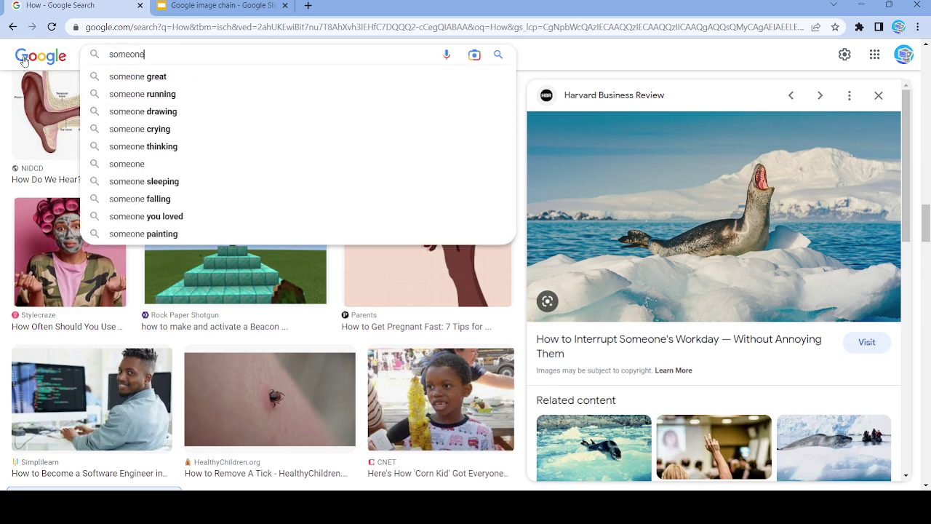
key(Return)
scroll(459, 238, down, 5)
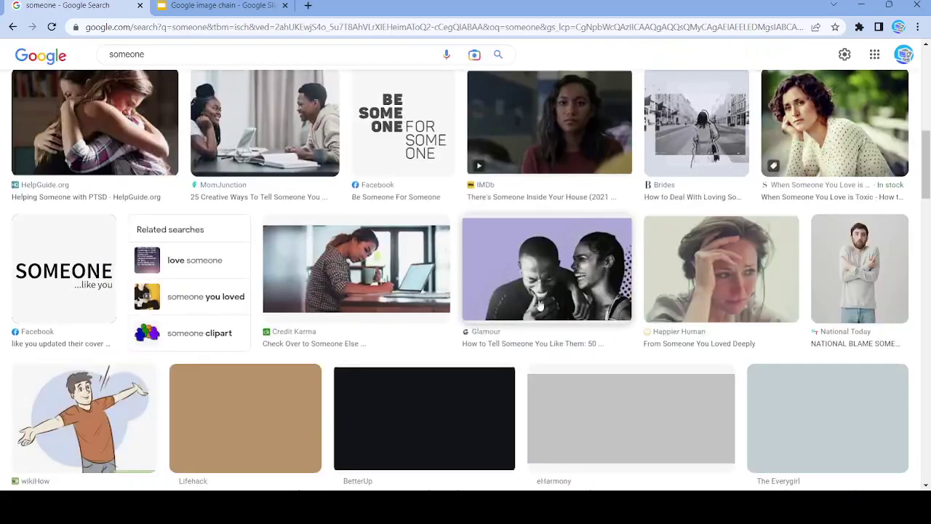
scroll(522, 116, down, 1)
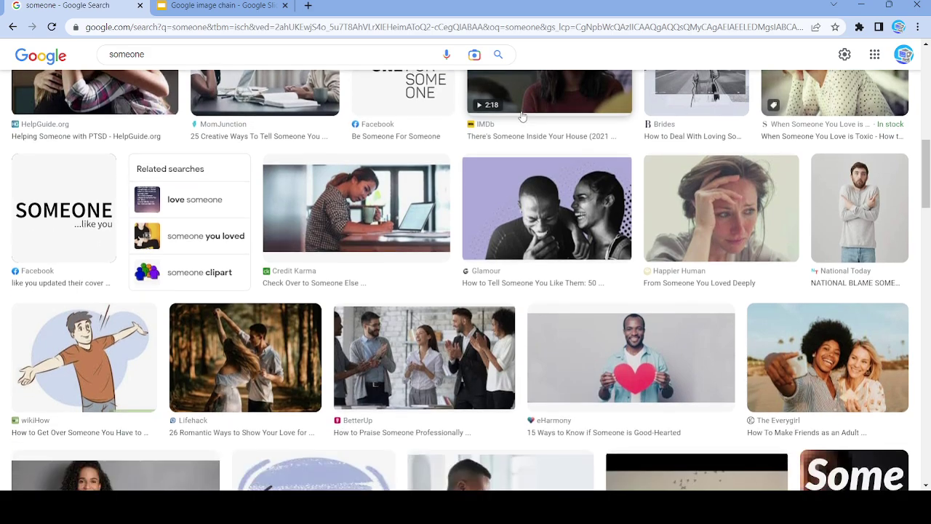
scroll(591, 250, down, 8)
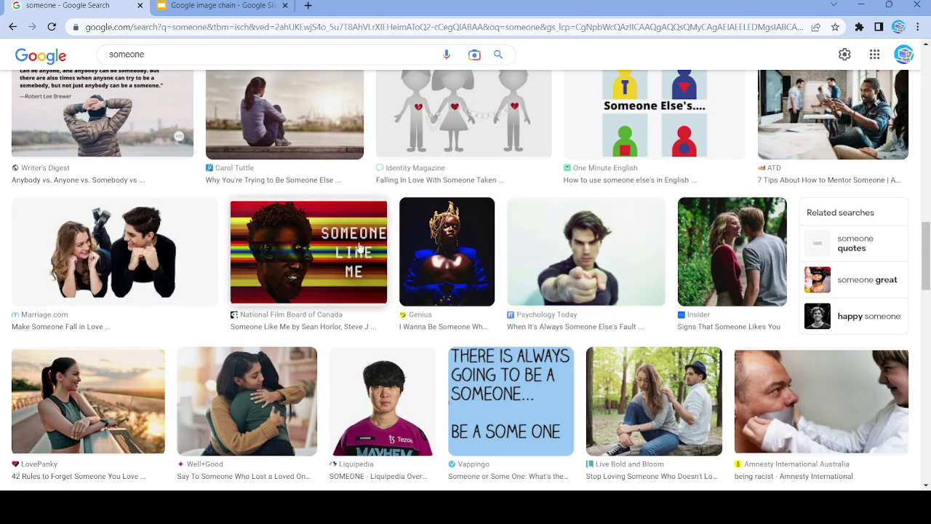
click(336, 251)
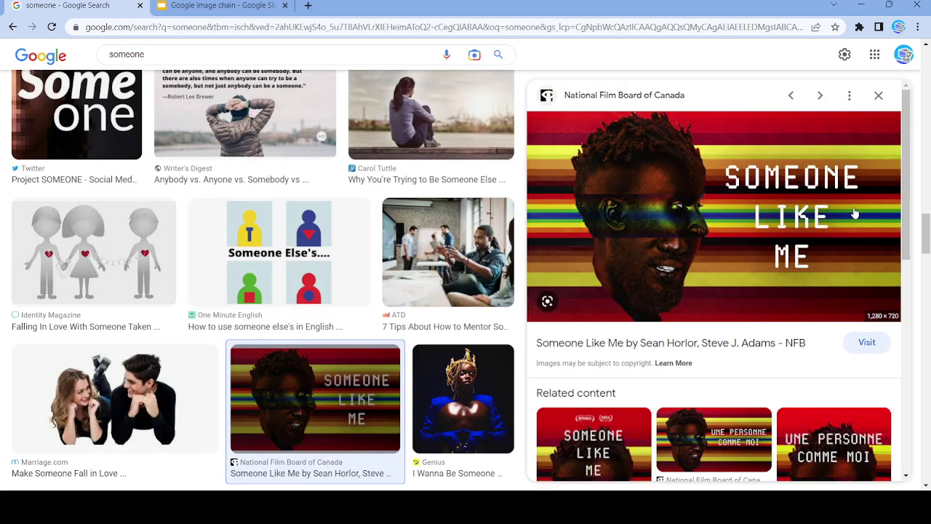
click(879, 95)
scroll(551, 216, down, 5)
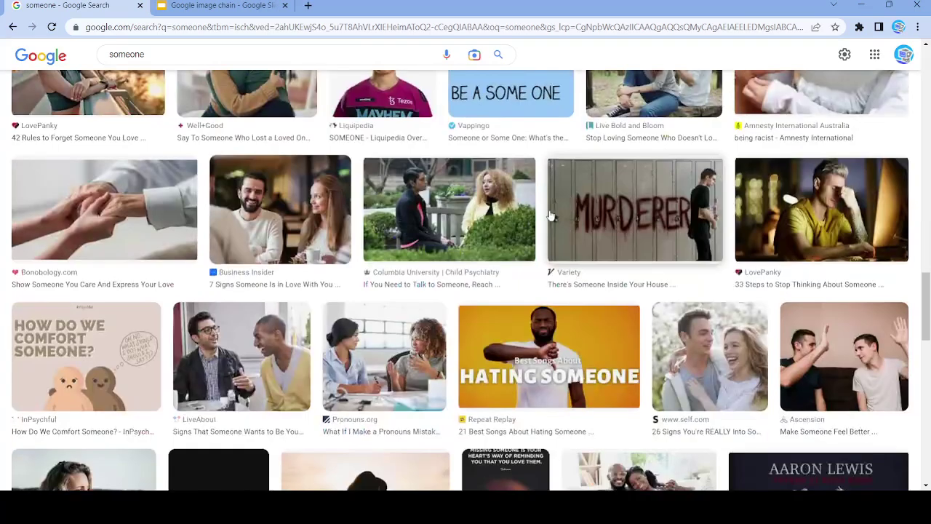
Step: Open the Columbia University picture of two women talking on a bench and paste it into slide 74 of the Google Slides presentation
click(444, 219)
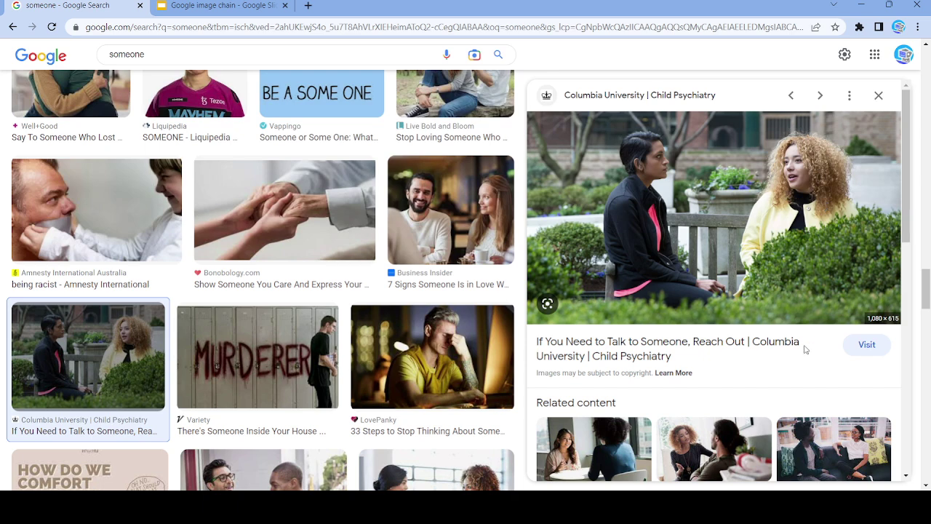
click(218, 5)
click(41, 378)
click(303, 294)
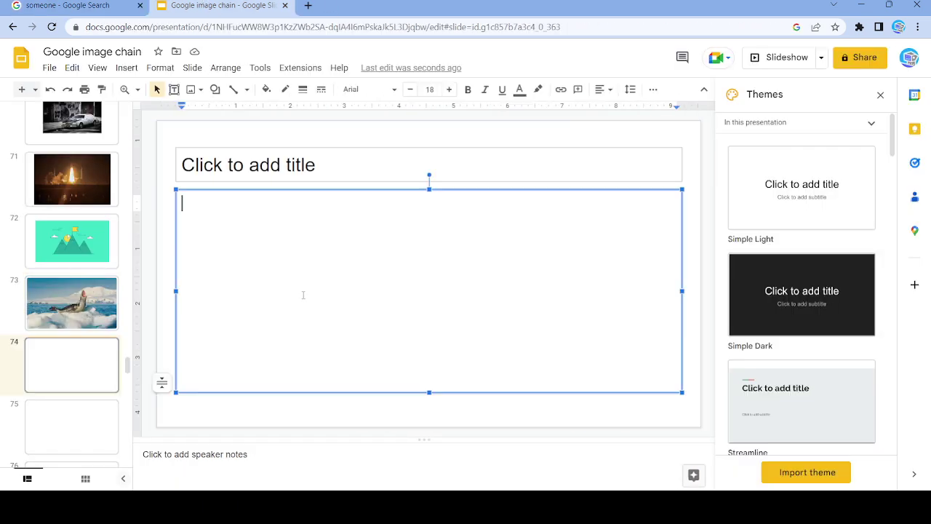
key(ctrl+v)
Step: Return to the Google image search, search for "reach" and browse the resulting pictures
click(66, 5)
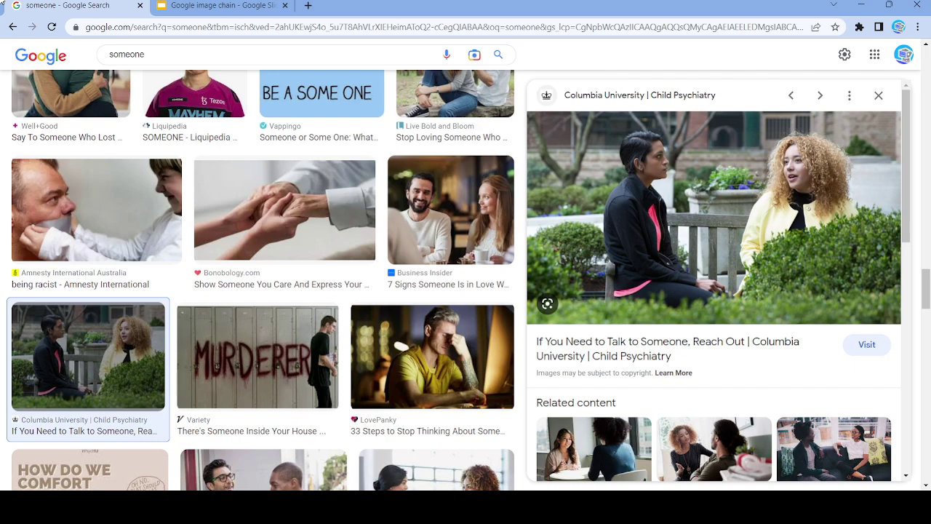
drag(244, 51, 126, 54)
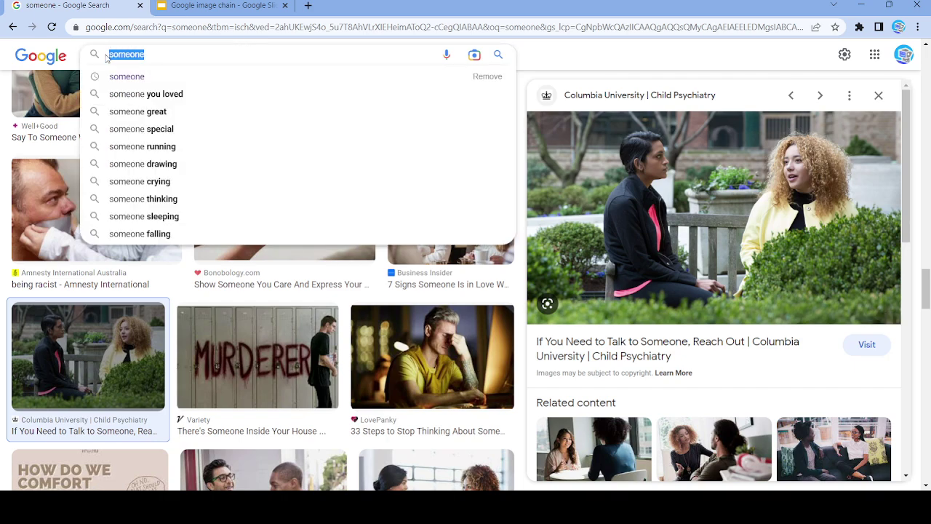
text(reach)
key(Return)
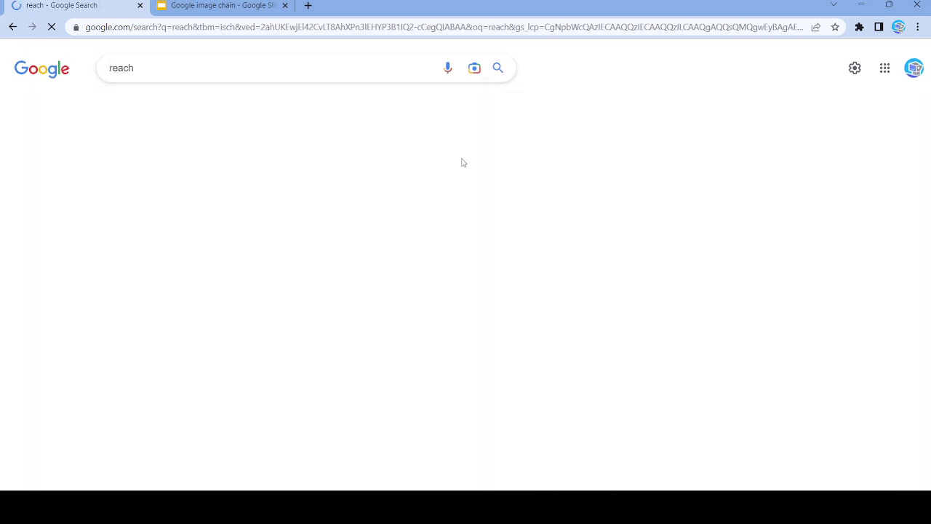
scroll(593, 305, down, 10)
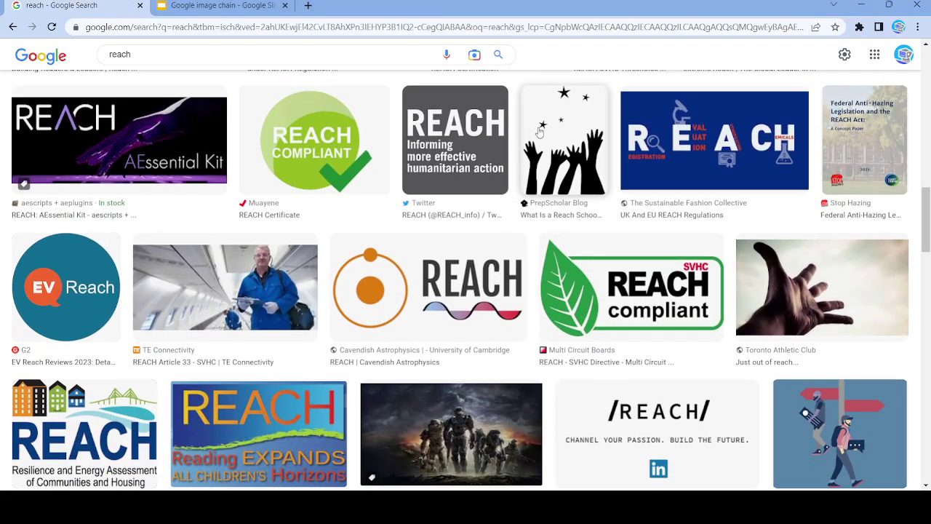
Step: Look through the "reach" image results, previewing the PrepScholar Blog, PBS Learning Media and World Vector Logo pictures
click(540, 133)
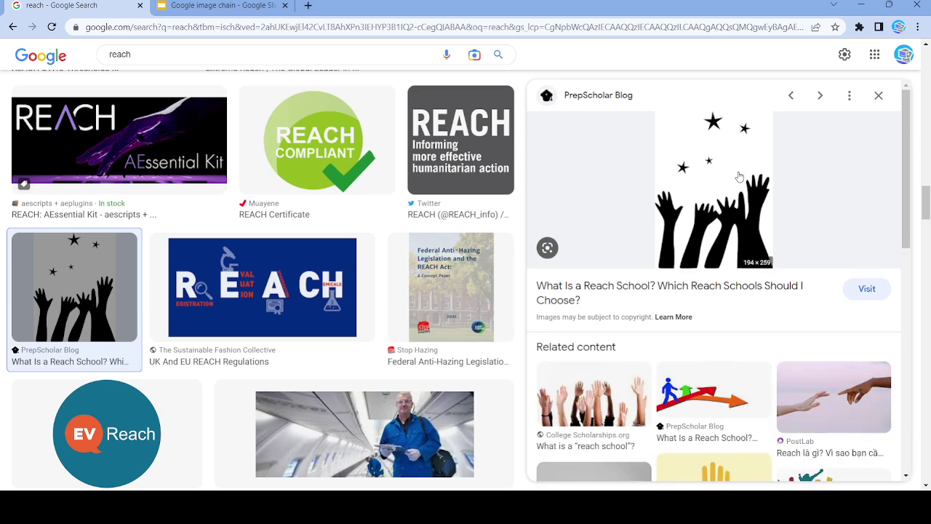
click(879, 95)
scroll(539, 306, down, 2)
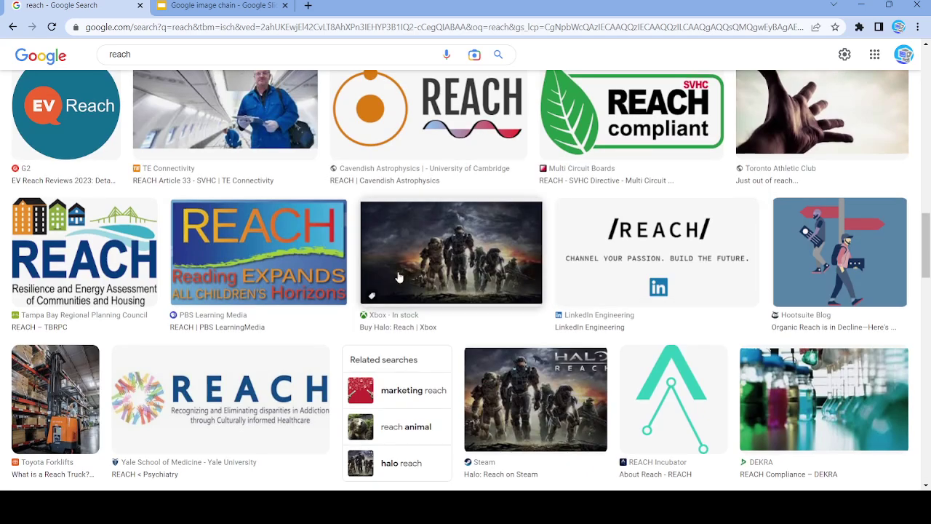
click(295, 261)
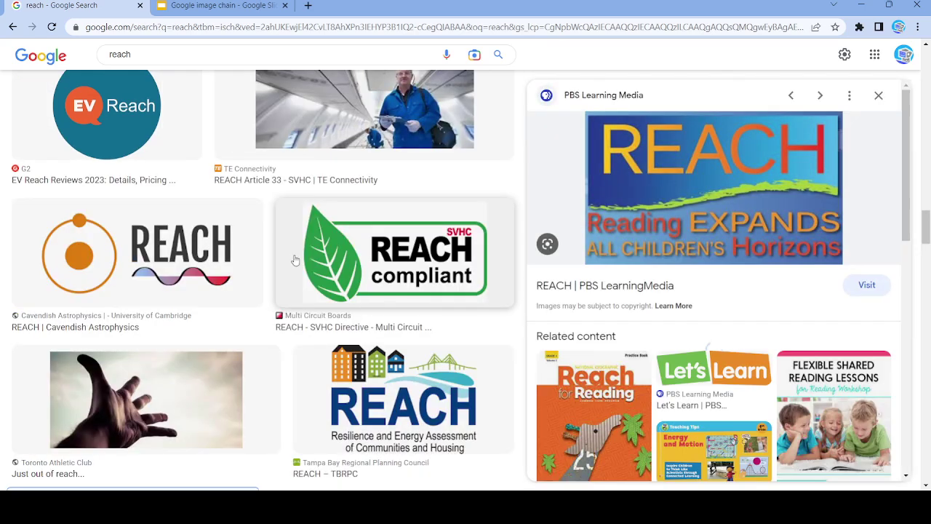
click(879, 95)
scroll(557, 245, down, 3)
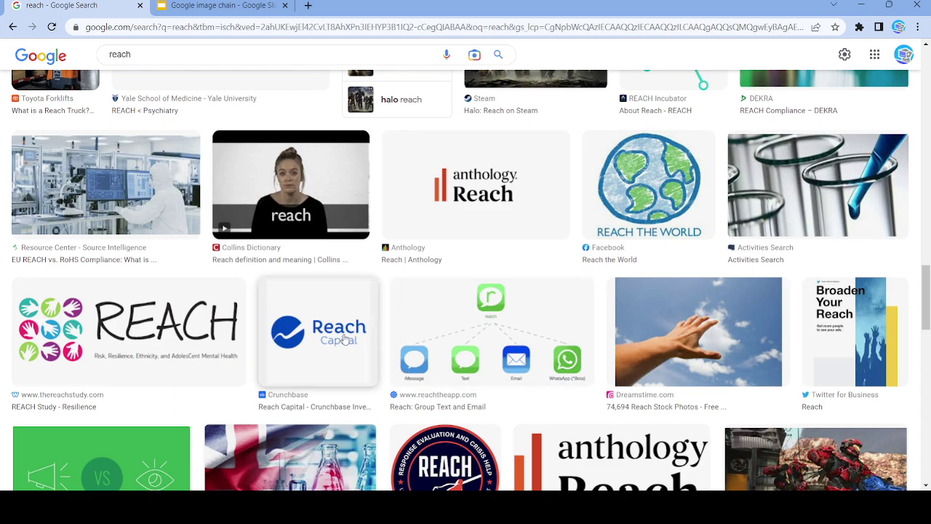
scroll(397, 364, down, 5)
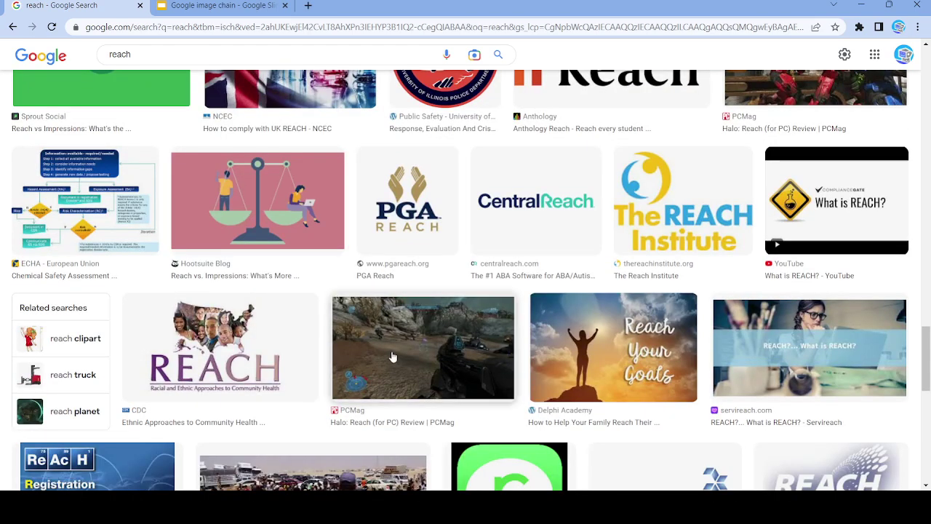
scroll(391, 356, down, 4)
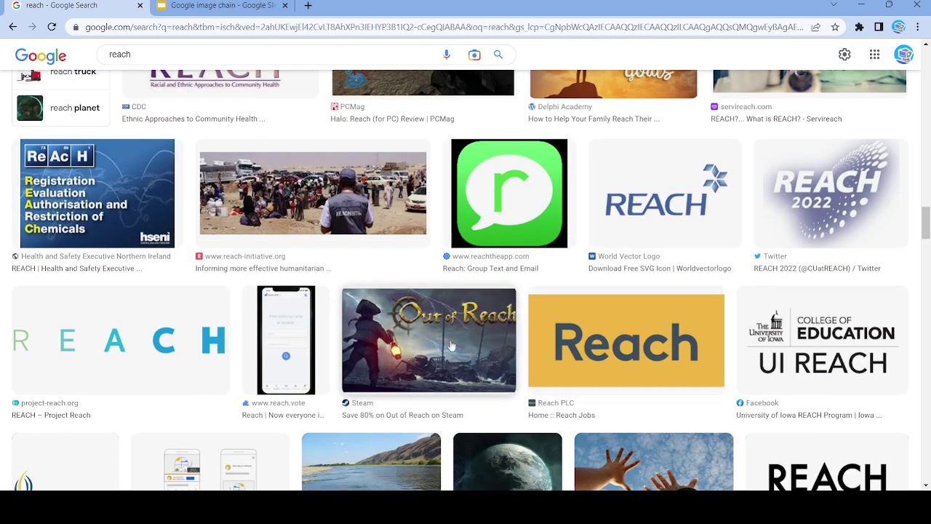
click(641, 215)
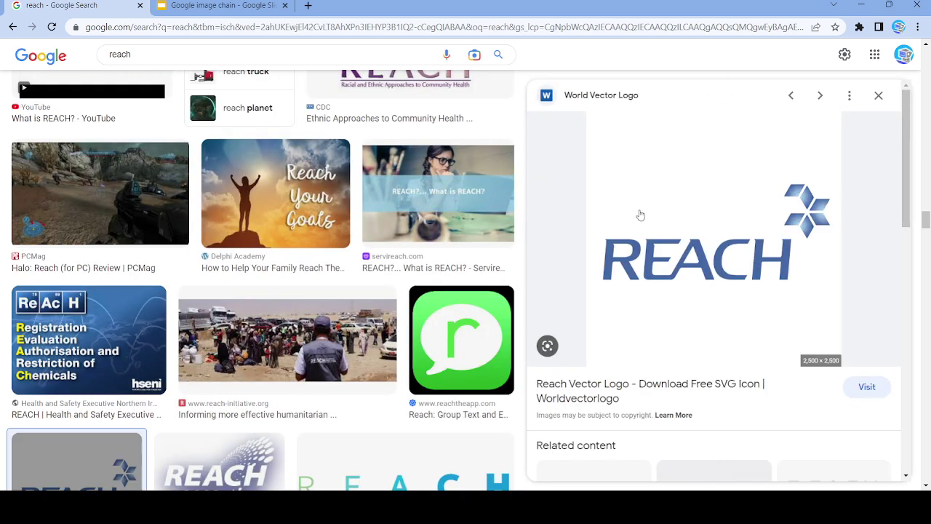
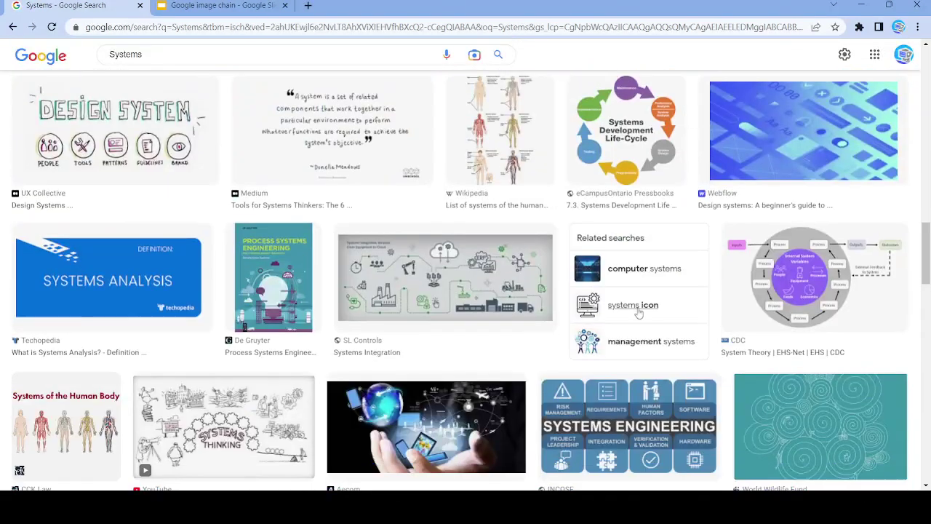
Step: Look through the "Systems" image results and open the Department of Transportation "Safe System Approach" picture
click(445, 277)
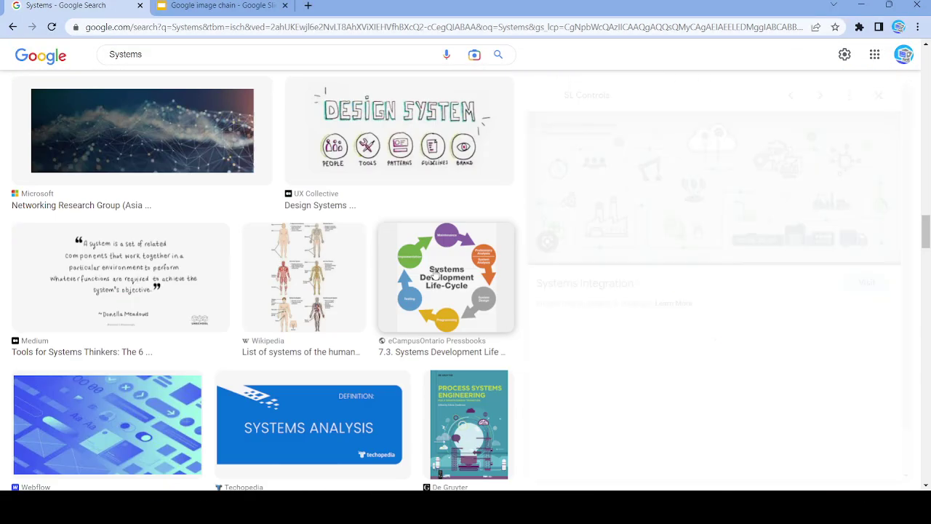
click(879, 95)
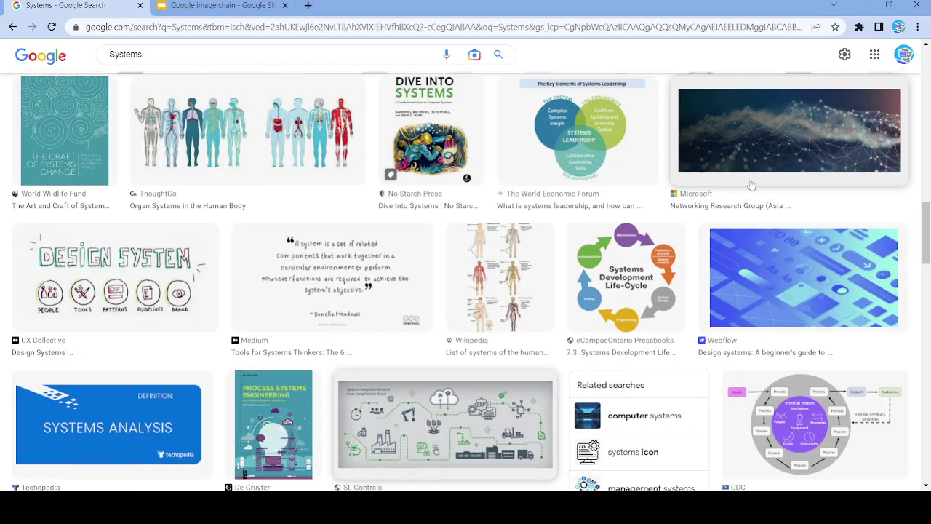
scroll(562, 311, down, 5)
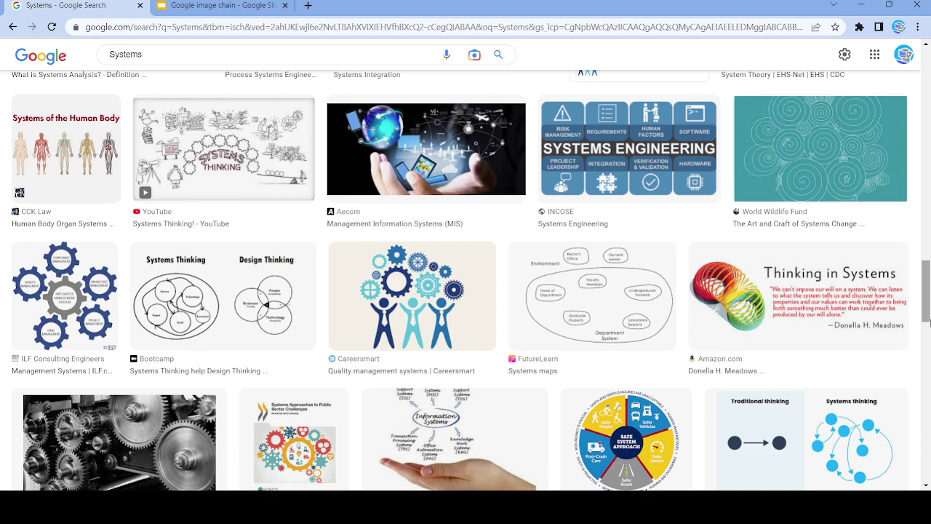
scroll(650, 206, down, 3)
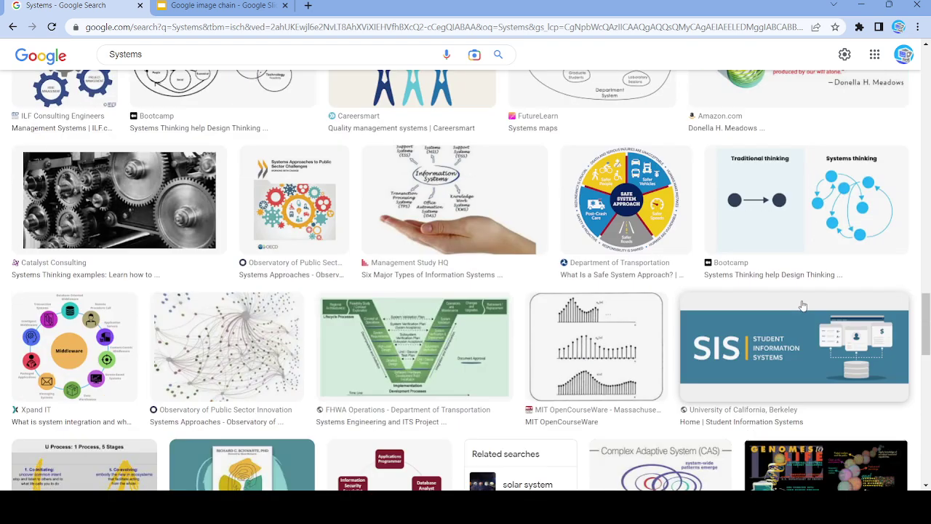
click(649, 206)
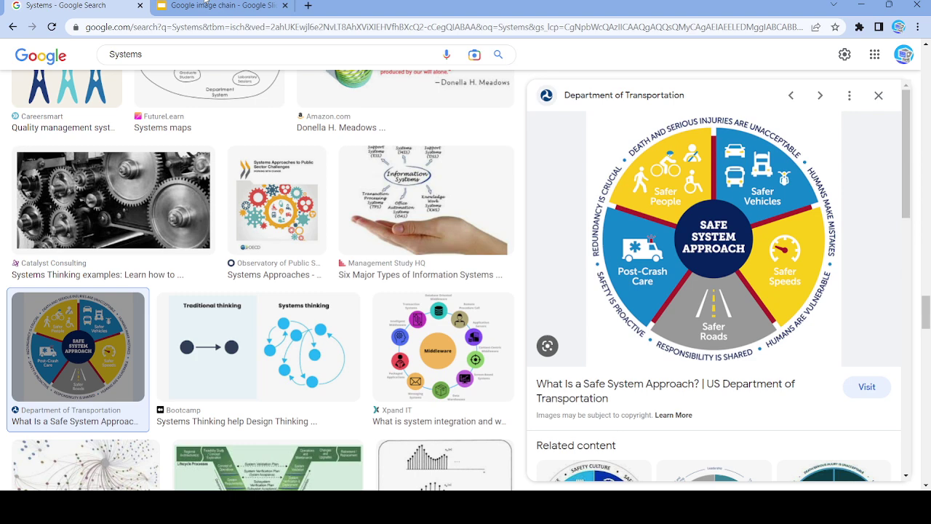
Step: Switch to the Google Slides presentation and paste the Safe System Approach picture into slide 76
click(219, 5)
scroll(67, 429, down, 2)
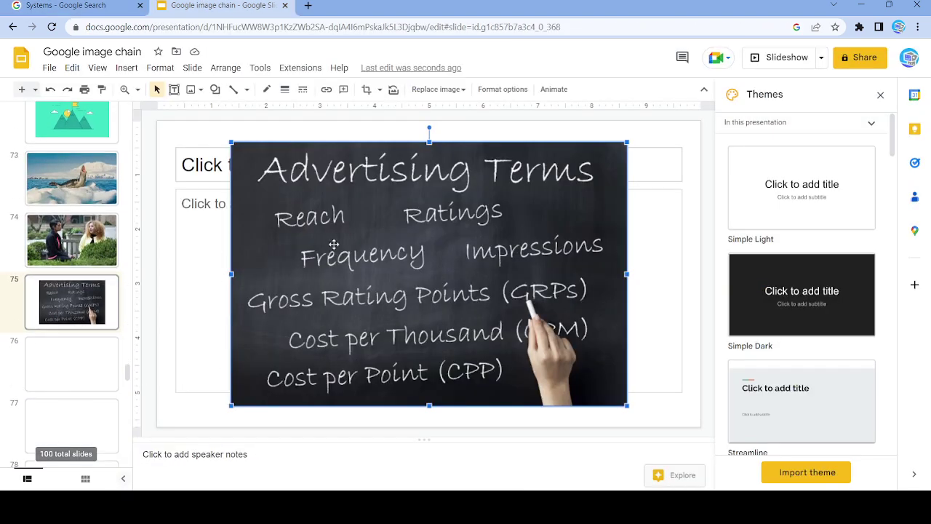
click(71, 363)
click(307, 212)
key(ctrl+v)
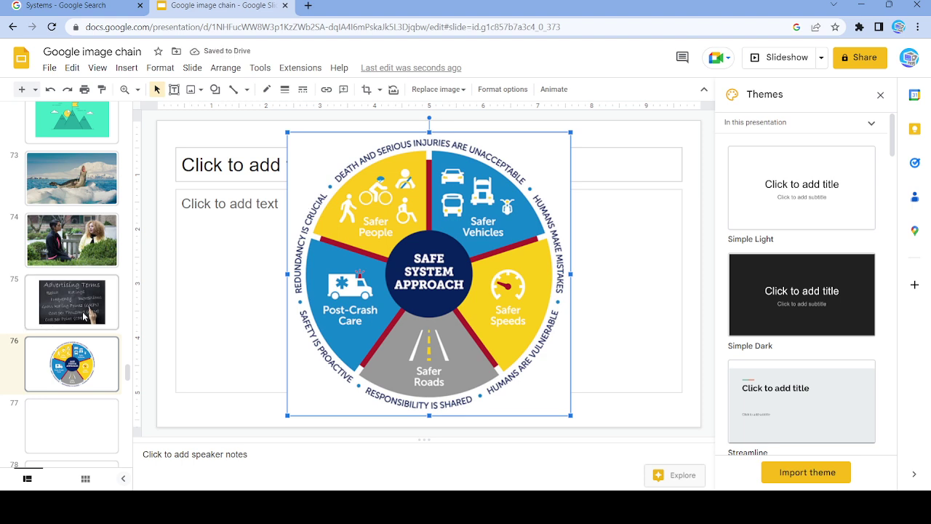
Step: Return to the Google image search, search for "safe" and open the YouTube picture of the Yale SABS security safe
key(ctrl+shift+Tab)
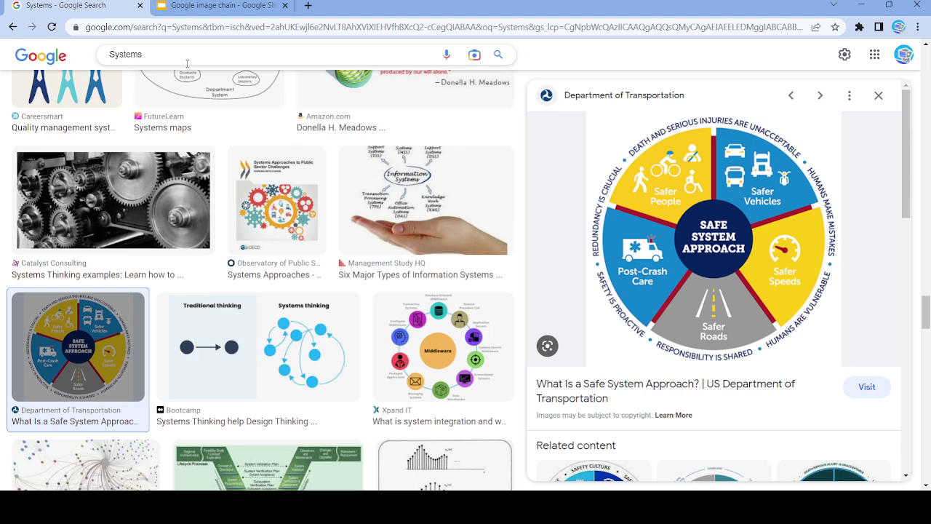
click(87, 56)
text(safe)
key(Return)
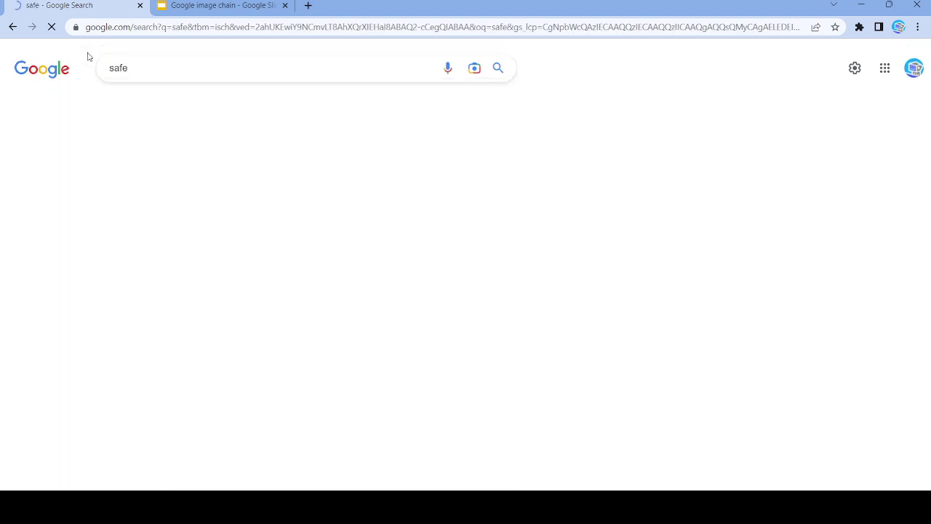
scroll(610, 257, down, 4)
scroll(610, 257, down, 15)
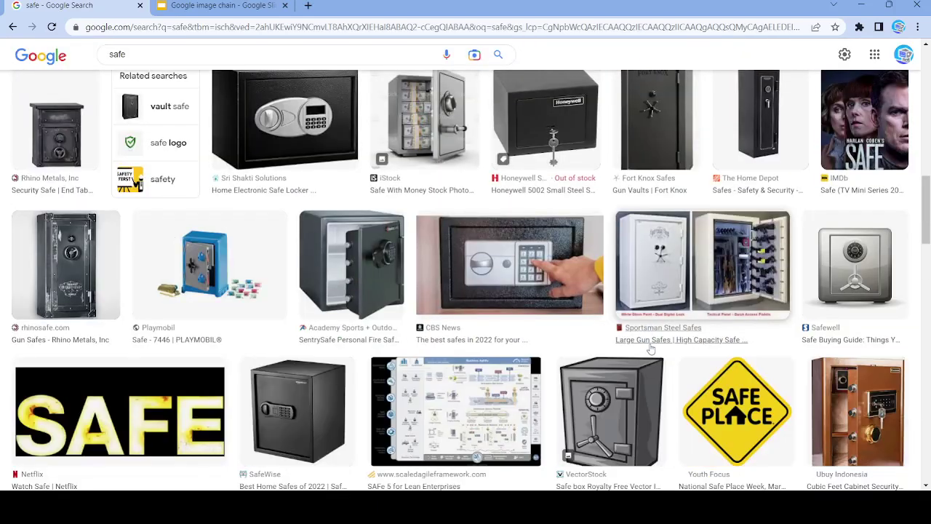
scroll(651, 347, down, 5)
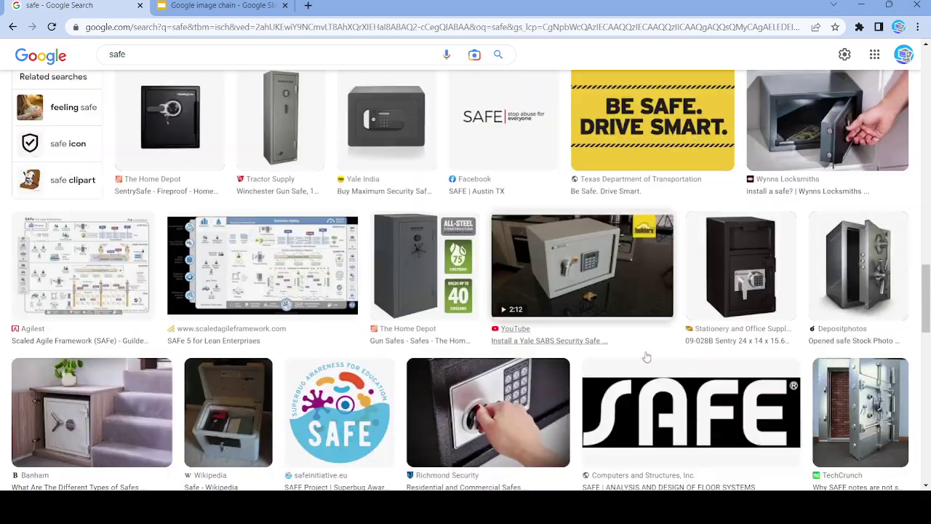
click(582, 260)
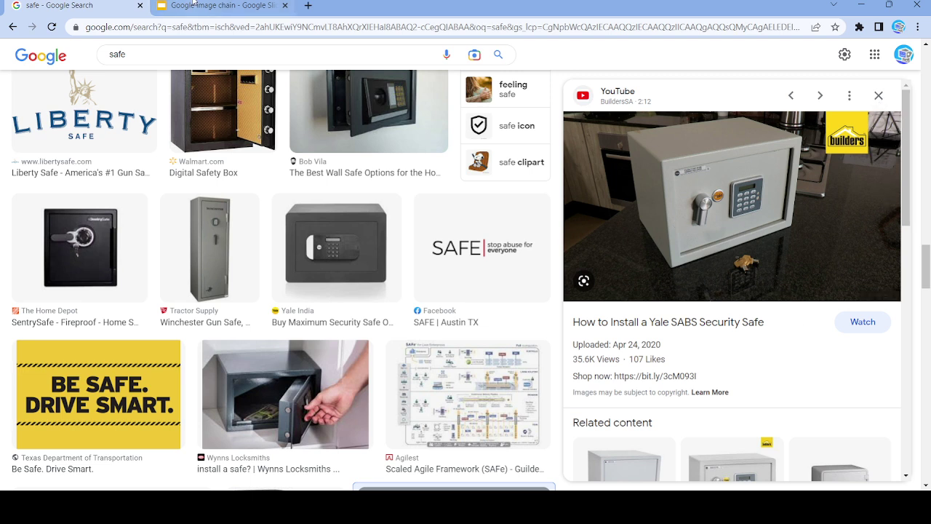
Step: Switch to the Google Slides presentation and paste the Yale security safe picture into slide 77
click(218, 5)
click(71, 429)
click(351, 269)
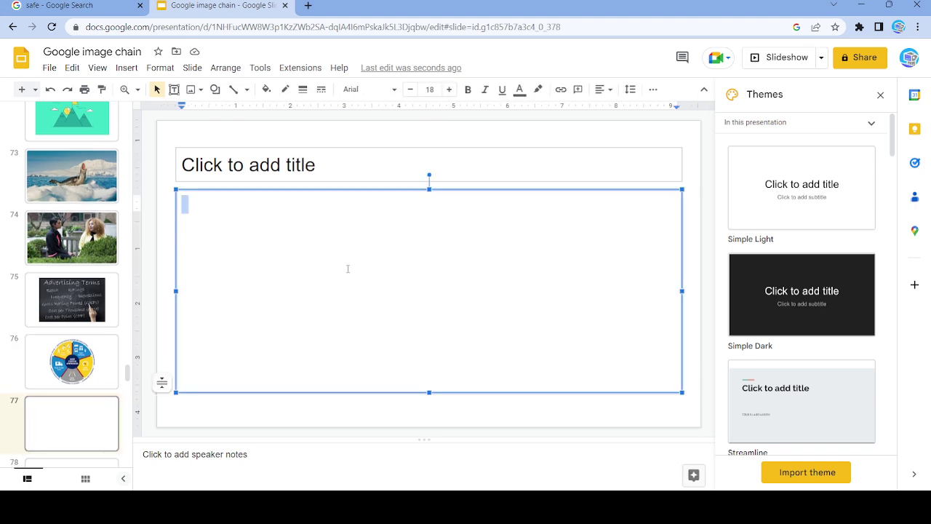
key(ctrl+v)
Step: Return to the Google image search, search for "install" and preview the Dropbox "Download & Install" picture
click(51, 6)
click(253, 54)
key(ctrl+a)
text(install)
key(Return)
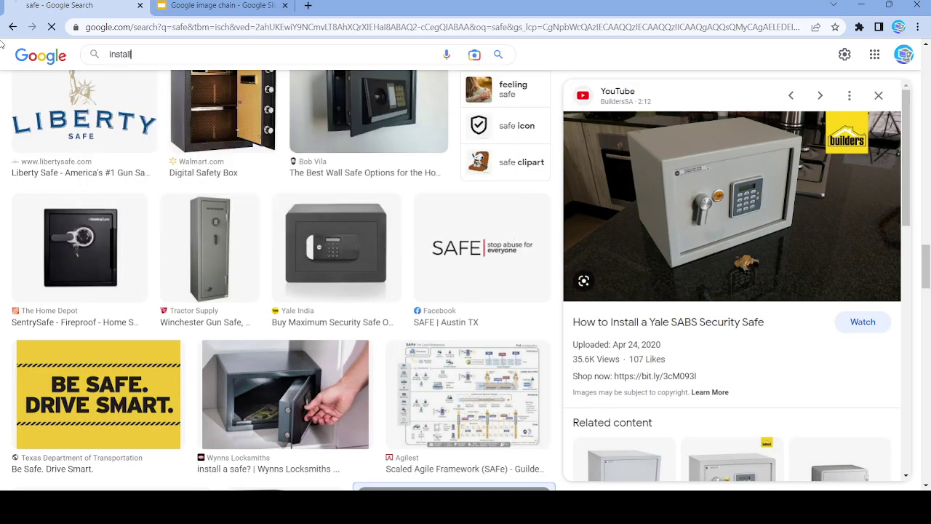
scroll(598, 395, down, 5)
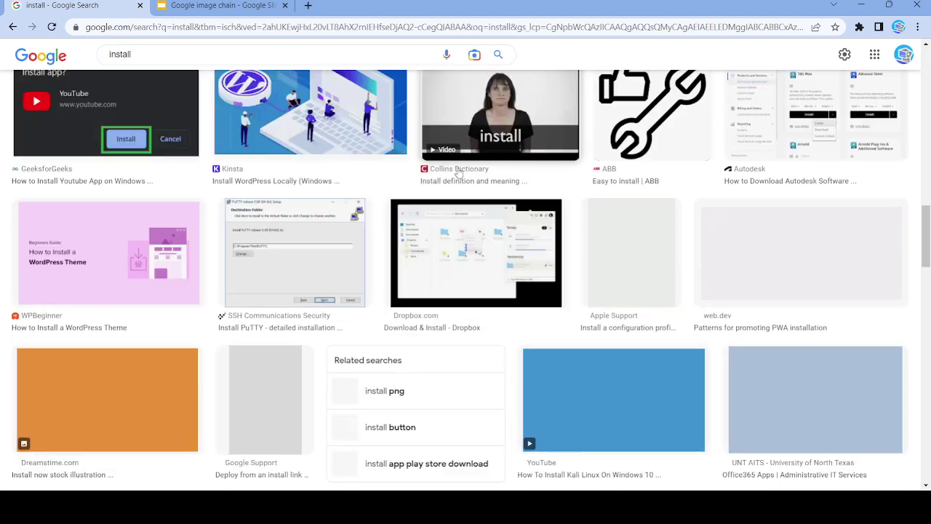
click(493, 275)
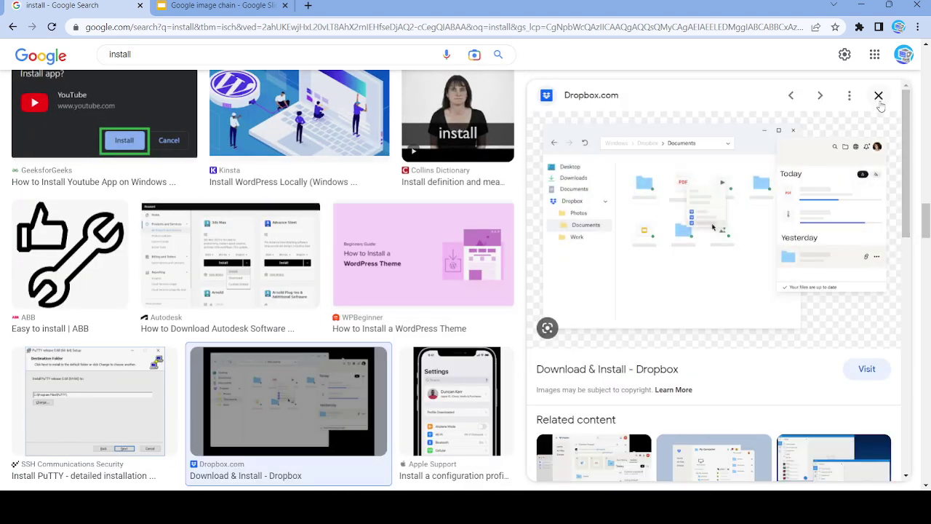
click(884, 101)
Step: Open the web.dev picture with the purple Install button and paste it into slide 78 of the Google Slides presentation
scroll(623, 342, down, 2)
click(773, 156)
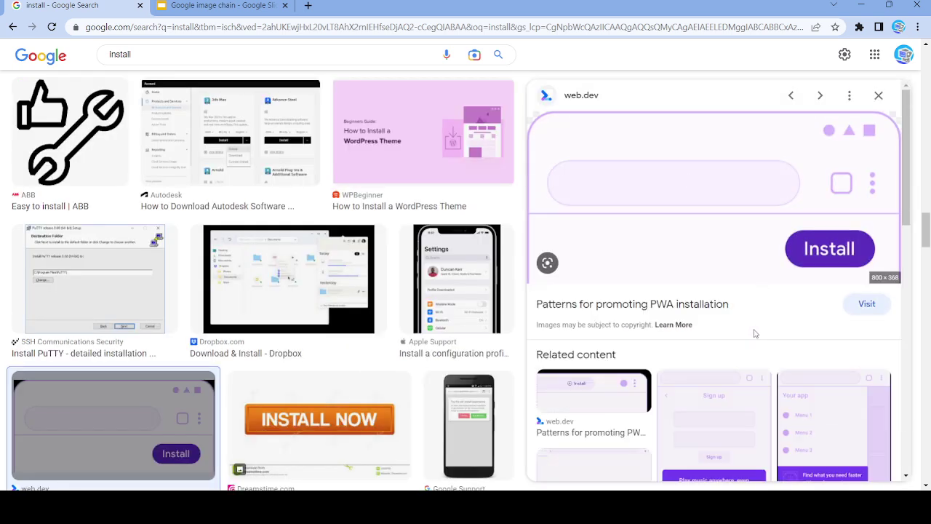
key(ctrl+Tab)
key(Down)
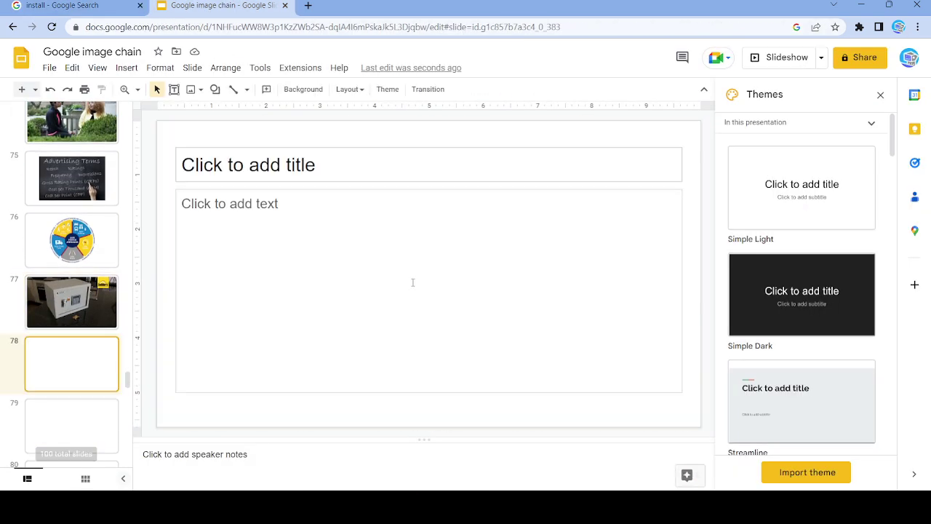
click(396, 284)
key(ctrl+v)
Step: Return to the Google image search, search for "patterns" and browse the resulting pictures
click(15, 5)
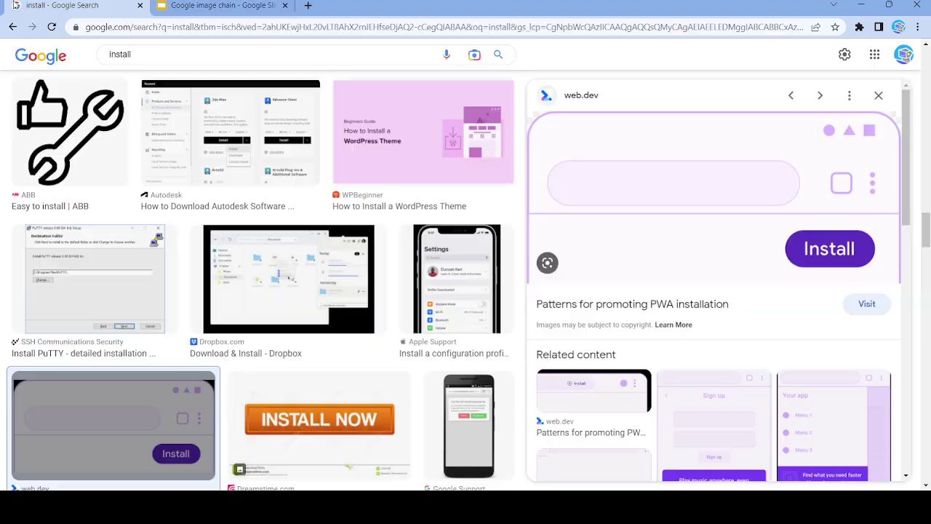
click(94, 51)
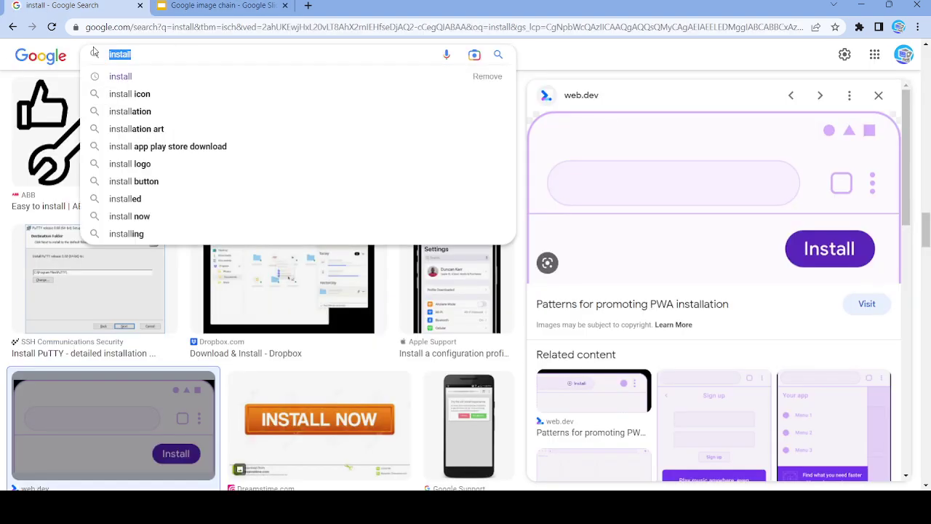
key(BackSpace)
text(patterns)
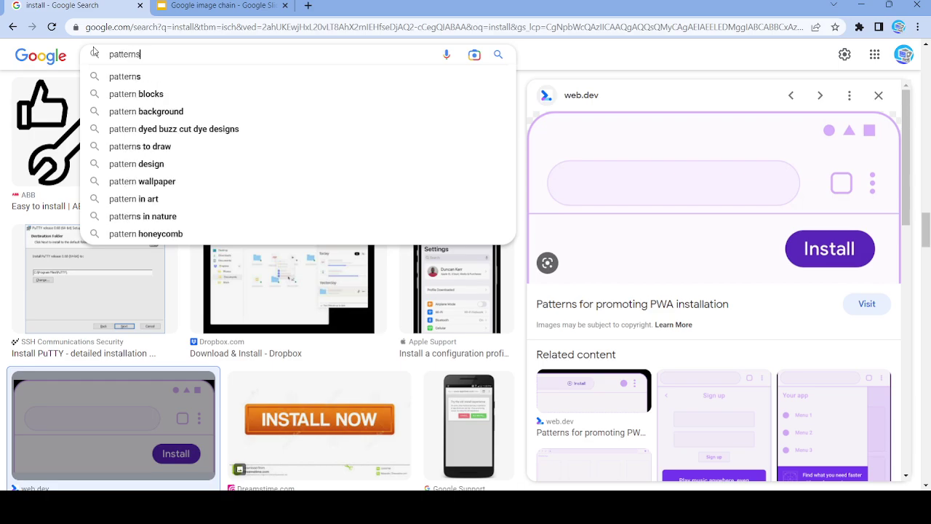
key(Return)
scroll(557, 400, down, 3)
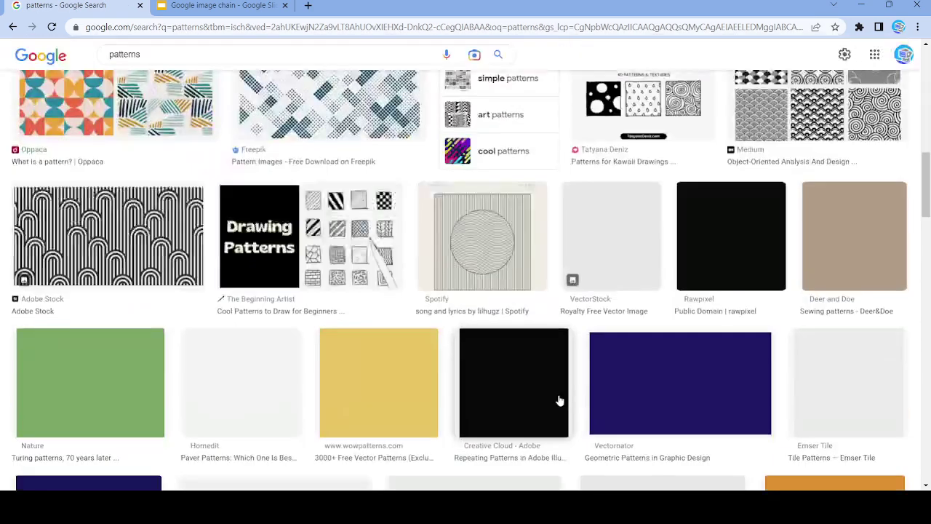
scroll(664, 246, down, 1)
scroll(664, 246, down, 2)
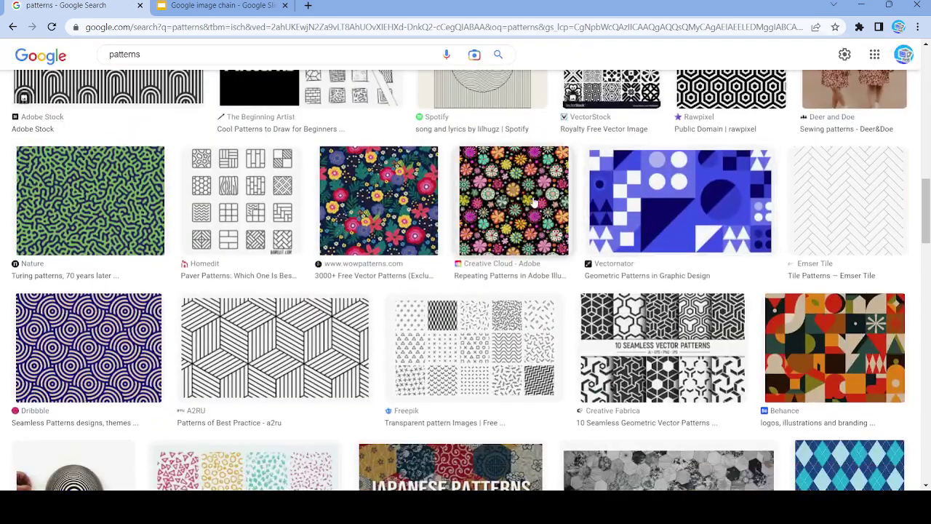
Step: Preview the Vectornator, Behance, Smithsonian Magazine and CSS-Tricks pictures among the "patterns" results
click(664, 246)
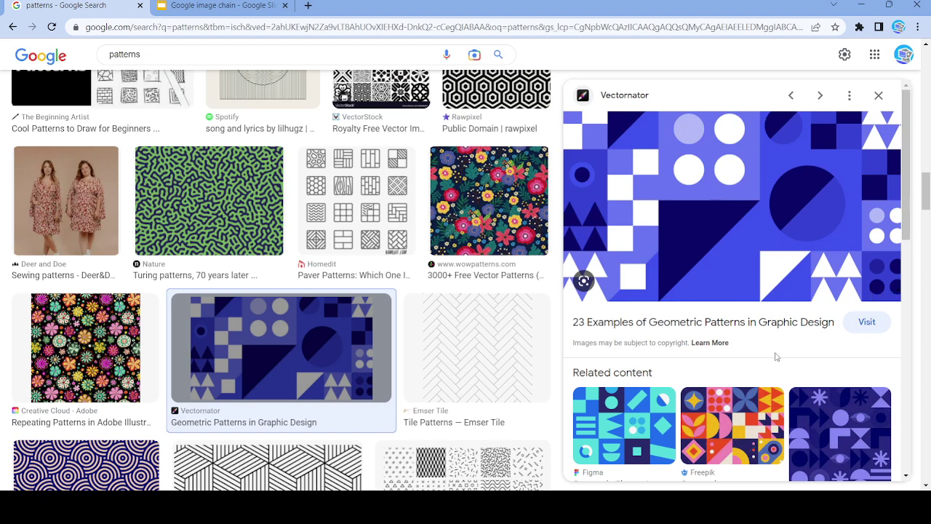
scroll(327, 291, down, 5)
click(306, 277)
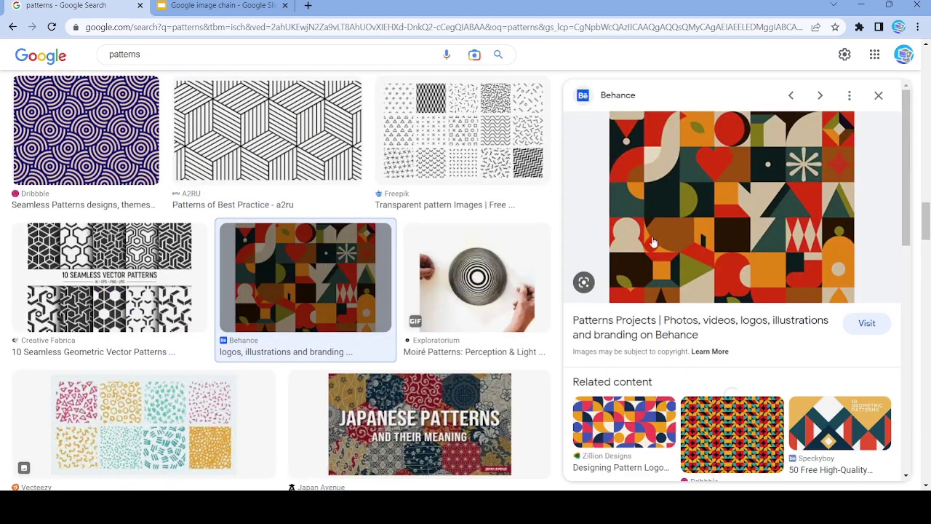
scroll(502, 276, down, 5)
click(476, 300)
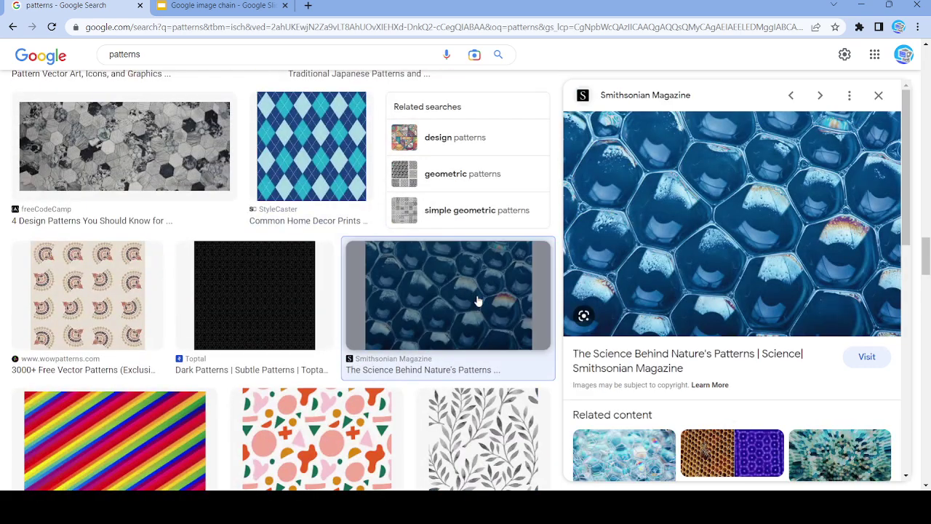
scroll(441, 324, down, 3)
scroll(441, 325, down, 2)
click(293, 253)
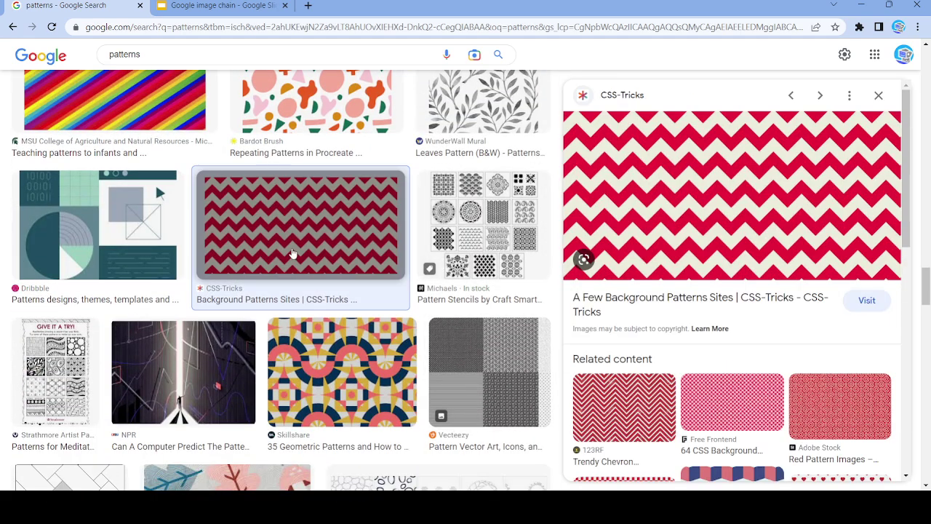
Step: Open the WIRED maze picture among the "patterns" results and paste it into slide 79 of the Google Slides presentation
scroll(295, 252, down, 2)
click(371, 411)
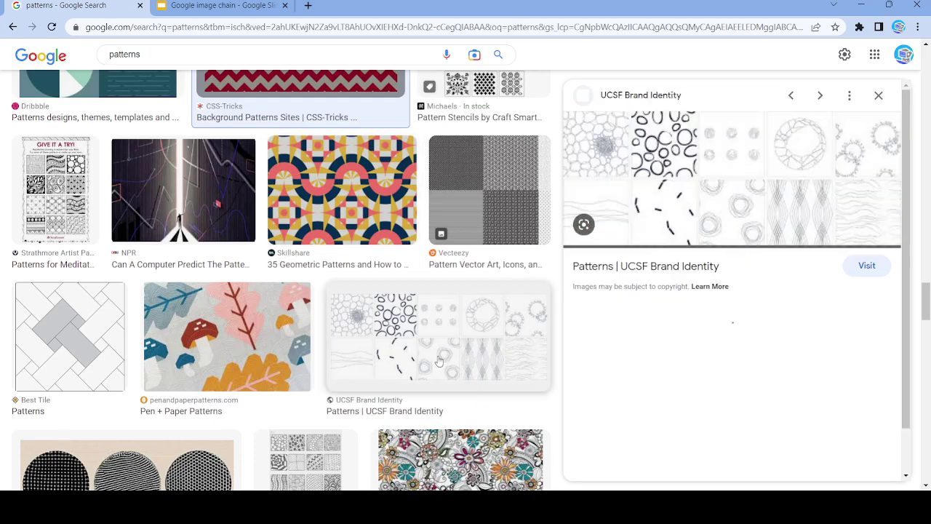
scroll(439, 362, down, 4)
click(420, 279)
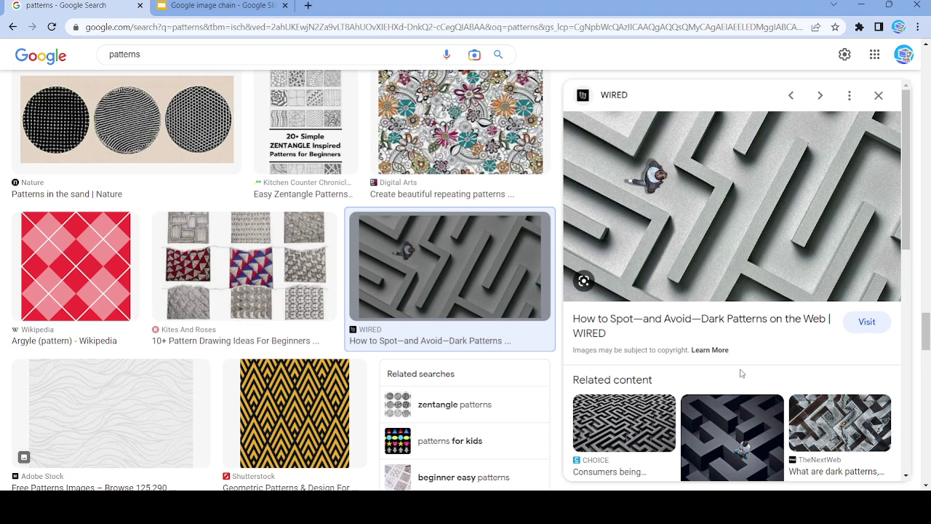
click(230, 5)
click(71, 428)
click(192, 306)
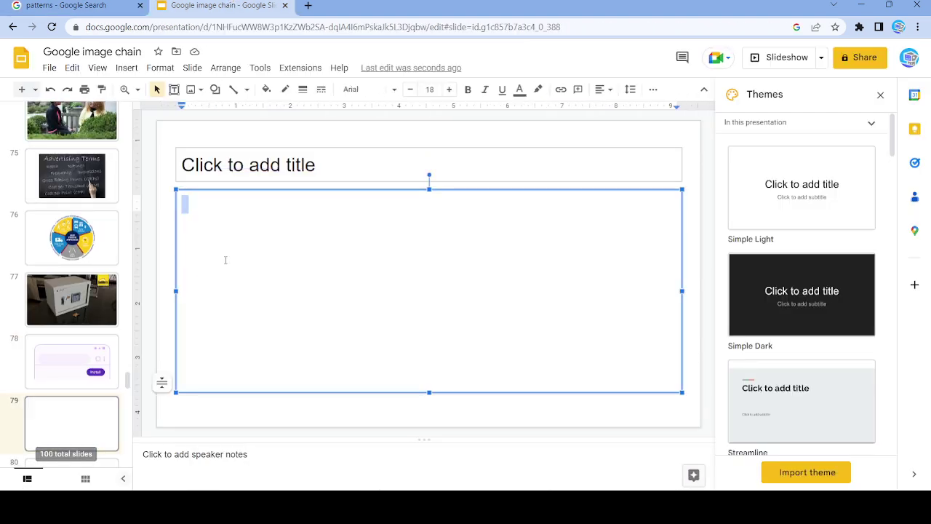
key(ctrl+v)
Step: Return to the Google image search and search for "avoid"
click(66, 5)
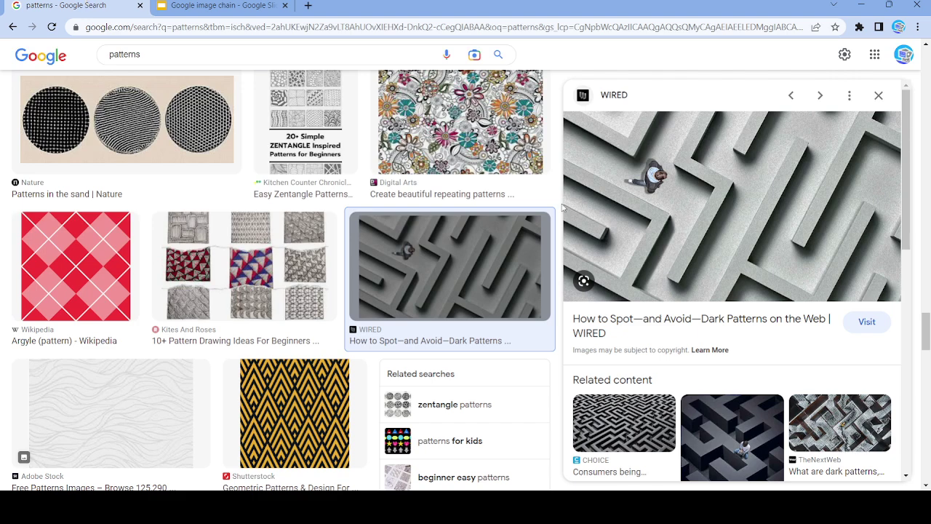
click(104, 56)
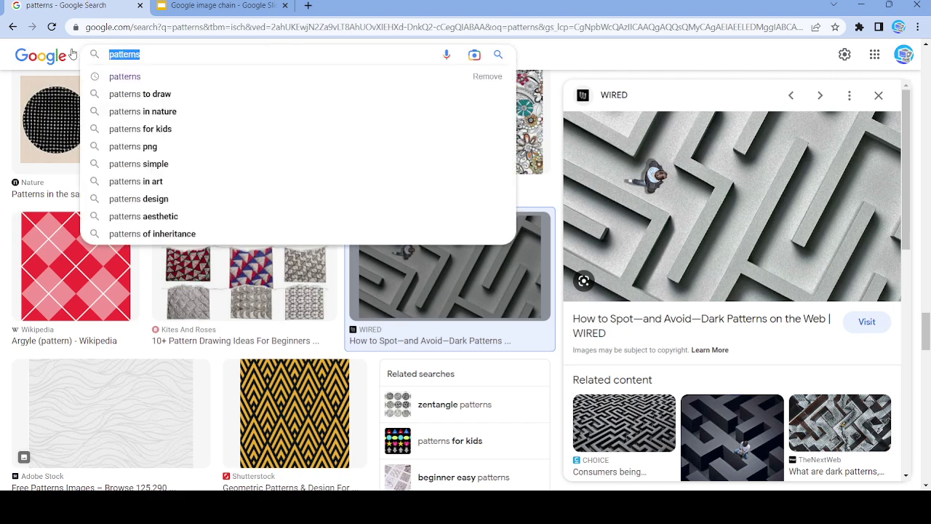
key(BackSpace)
text(avoid)
key(Return)
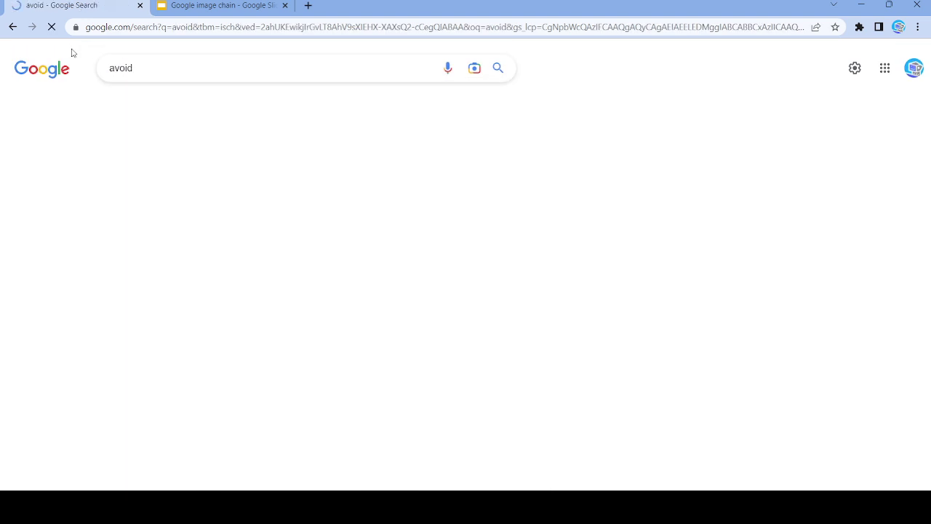
Step: Preview the MD Anderson Cancer Center, Spotify and Healthdirect pictures among the "avoid" results, closing each preview
scroll(422, 218, down, 8)
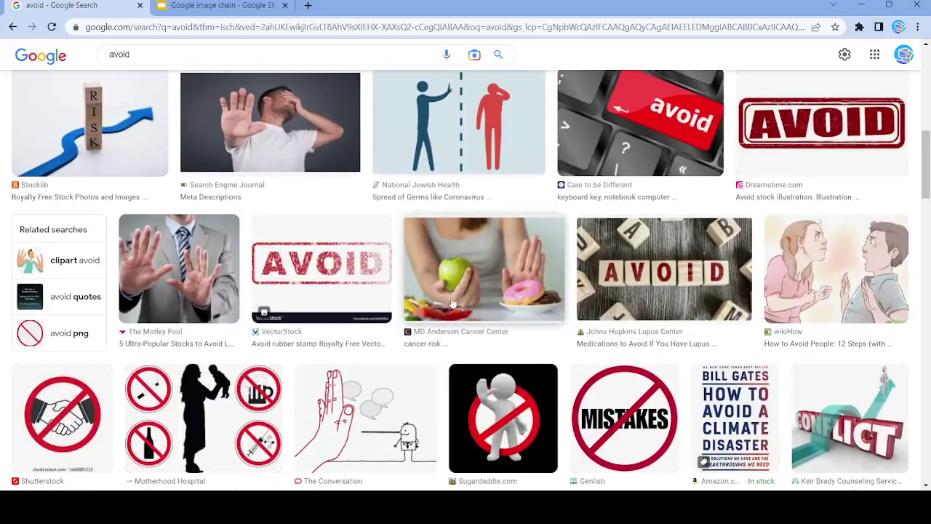
click(456, 306)
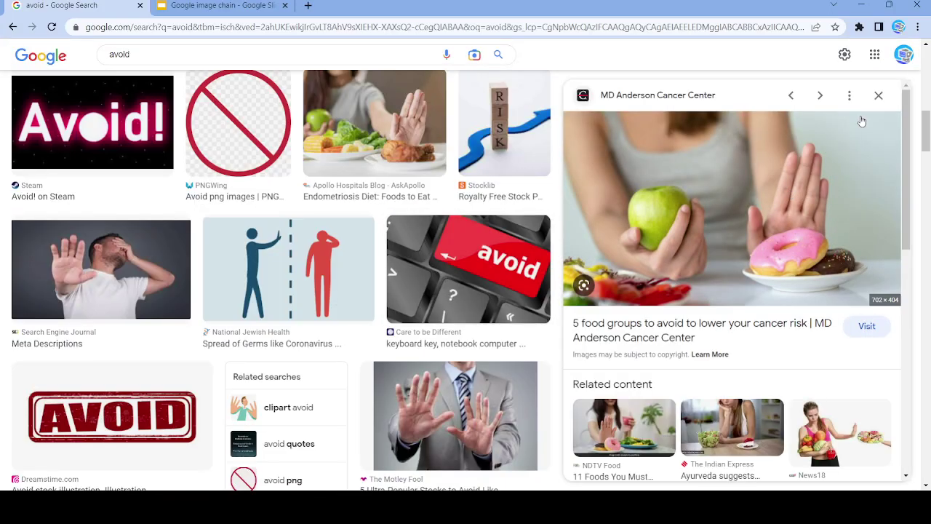
click(878, 95)
scroll(650, 244, down, 5)
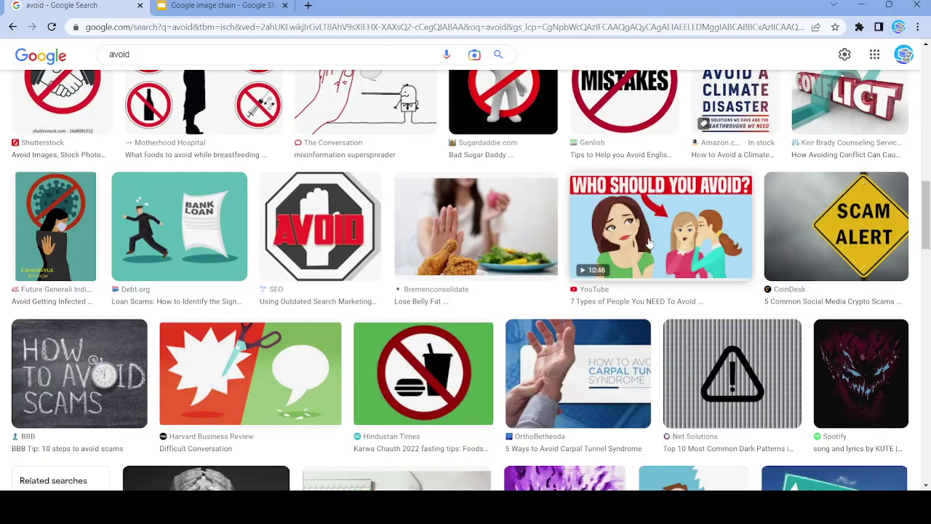
scroll(650, 244, down, 3)
click(861, 191)
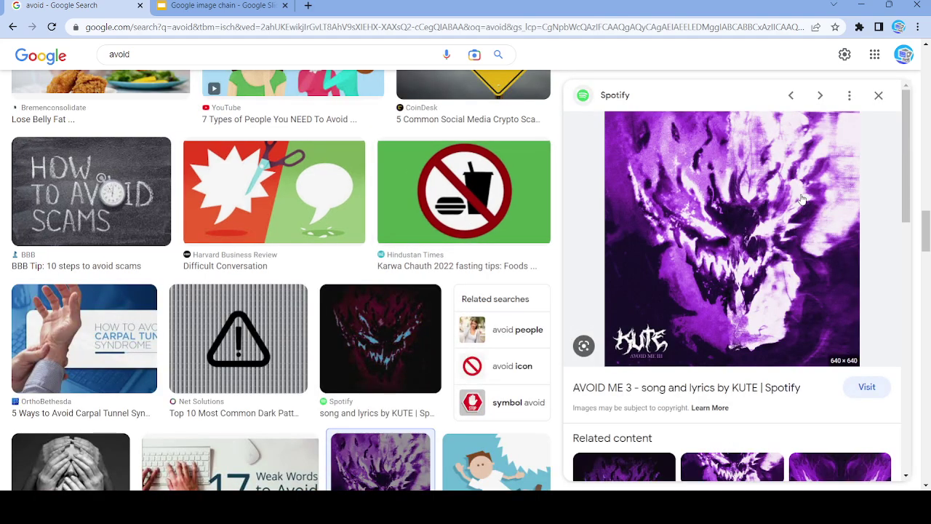
click(880, 99)
scroll(384, 256, down, 5)
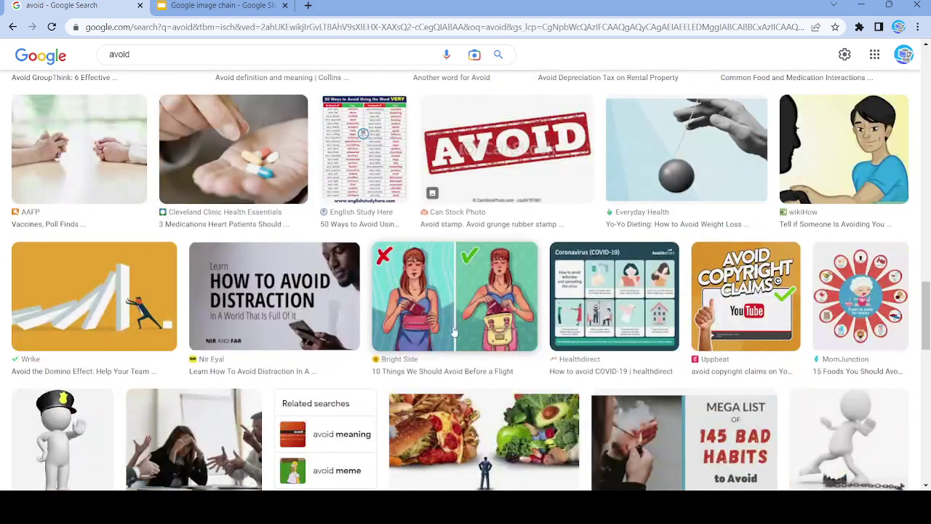
click(603, 291)
click(878, 96)
scroll(390, 280, down, 5)
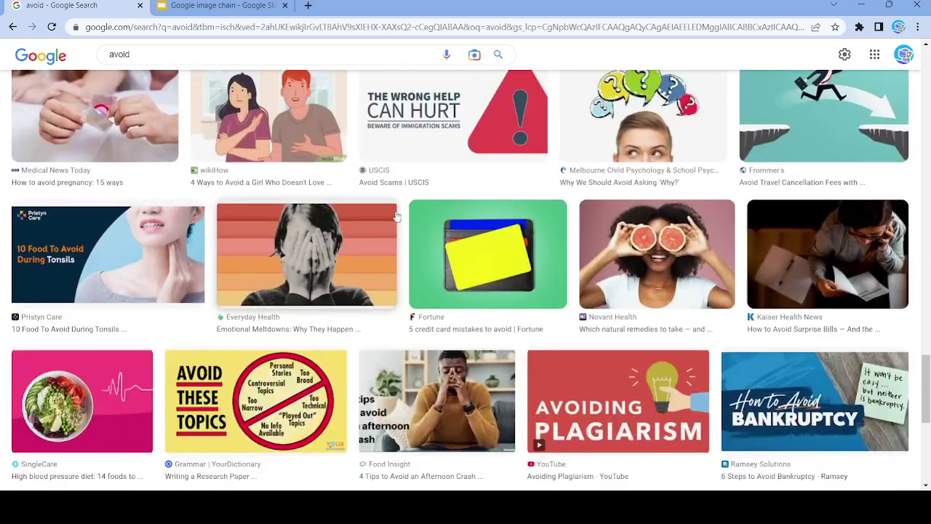
Step: Open the Everyday Health "Emotional Meltdowns" picture and paste it into slide 80 of the Google Slides presentation
click(343, 270)
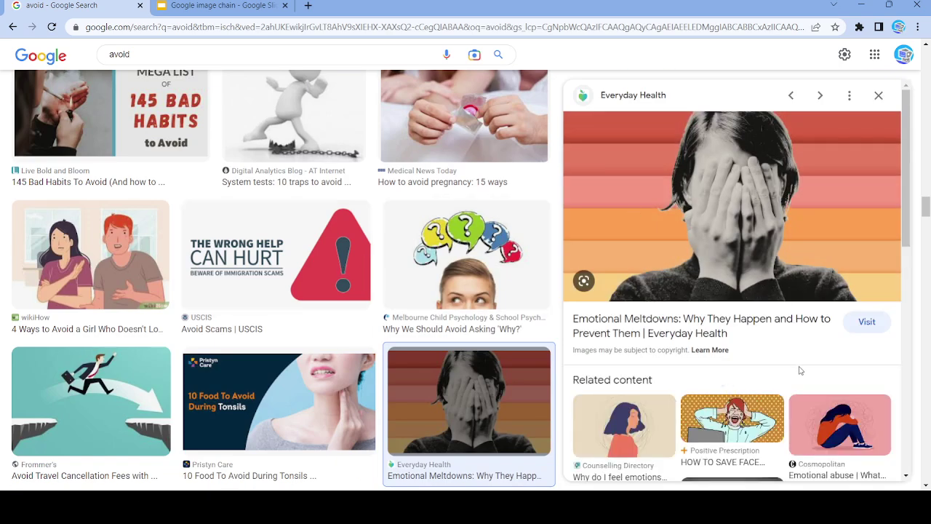
click(226, 5)
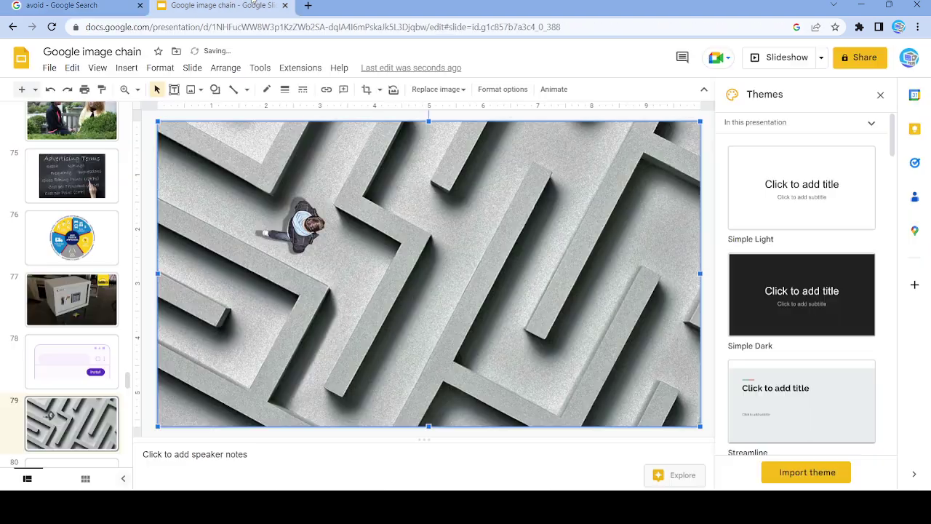
scroll(120, 361, down, 3)
click(71, 302)
click(247, 275)
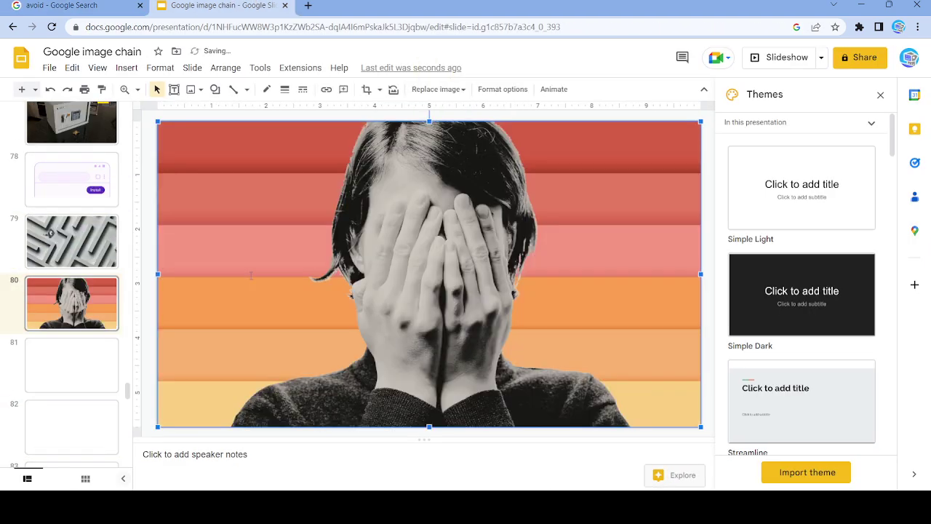
Step: Return to the Google image search and search for "Happen"
click(80, 6)
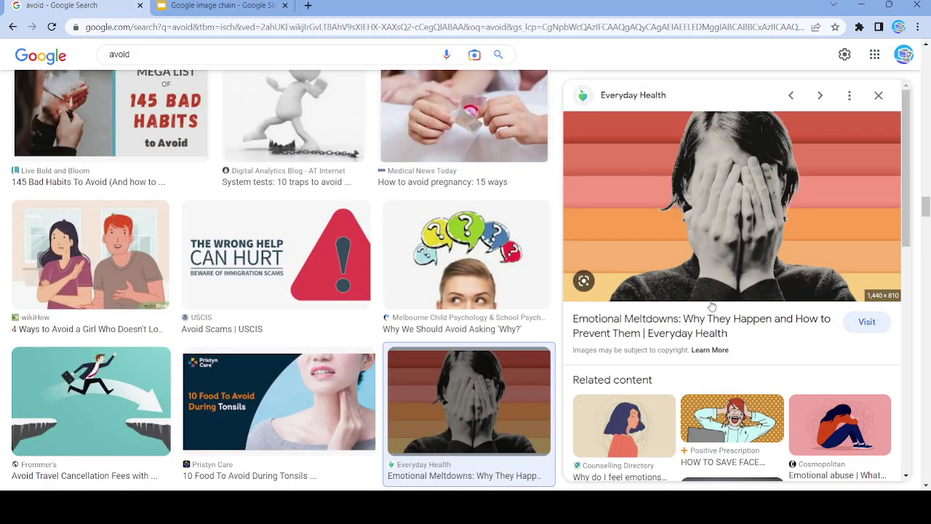
click(197, 56)
key(BackSpace)
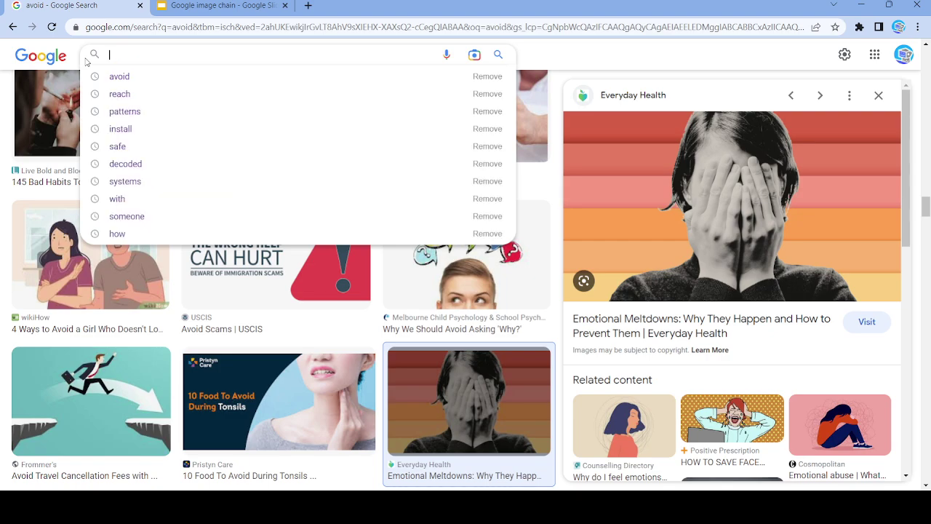
text(Happen)
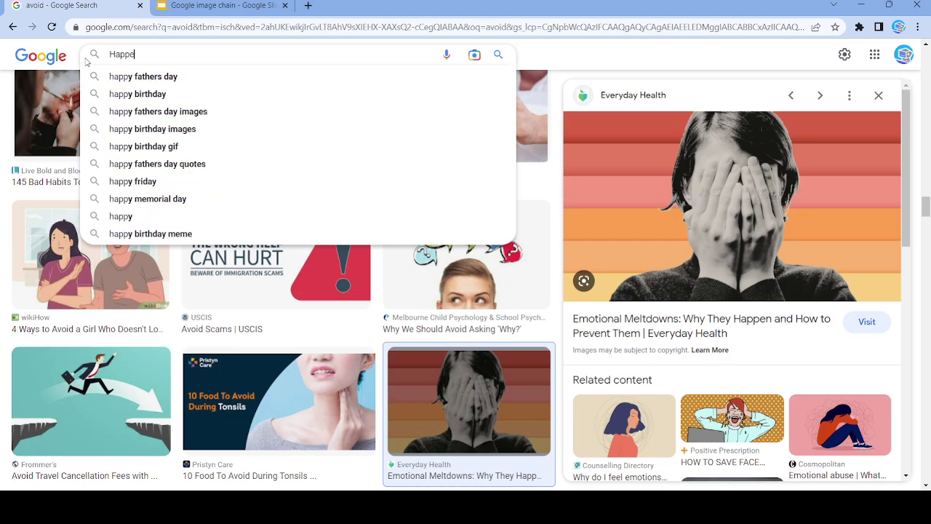
key(Return)
Step: Open the Yahoo Finance "Blockchain Bonds" illustration and paste it into slide 81 of the Google Slides presentation
scroll(678, 291, down, 12)
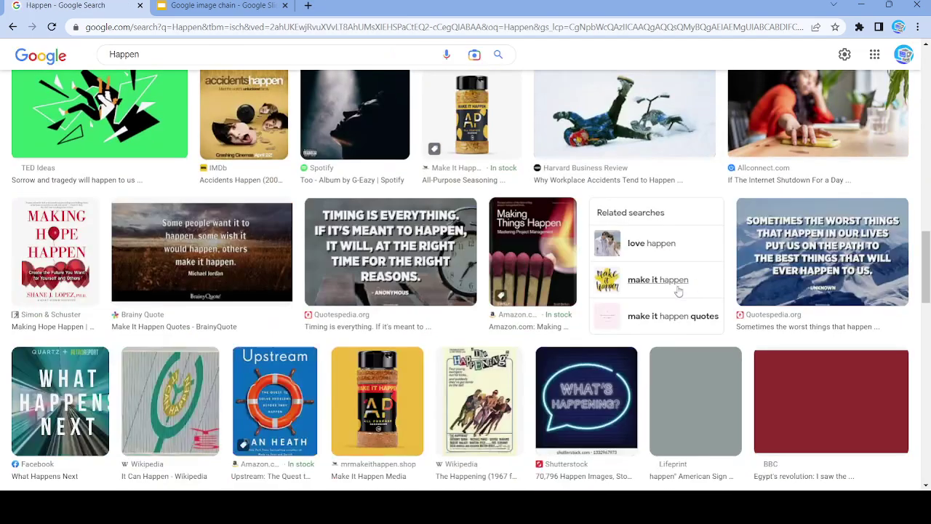
scroll(678, 291, up, 4)
click(473, 258)
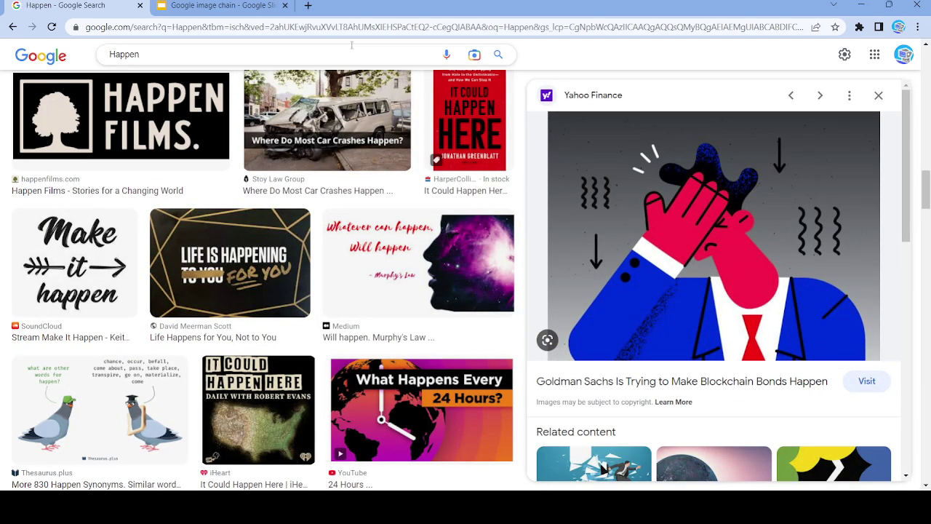
click(222, 5)
click(71, 365)
click(300, 303)
key(ctrl+v)
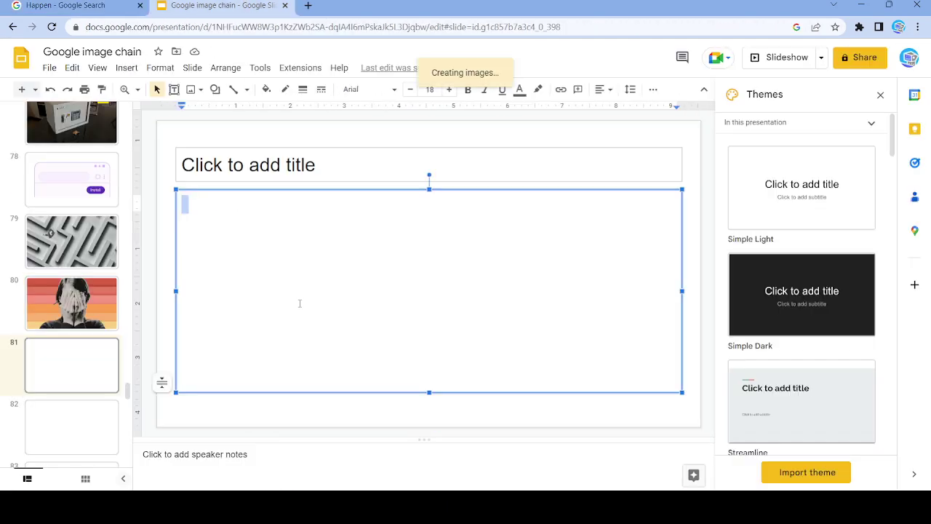
Step: Return to the Google image search and search for "trying"
click(66, 6)
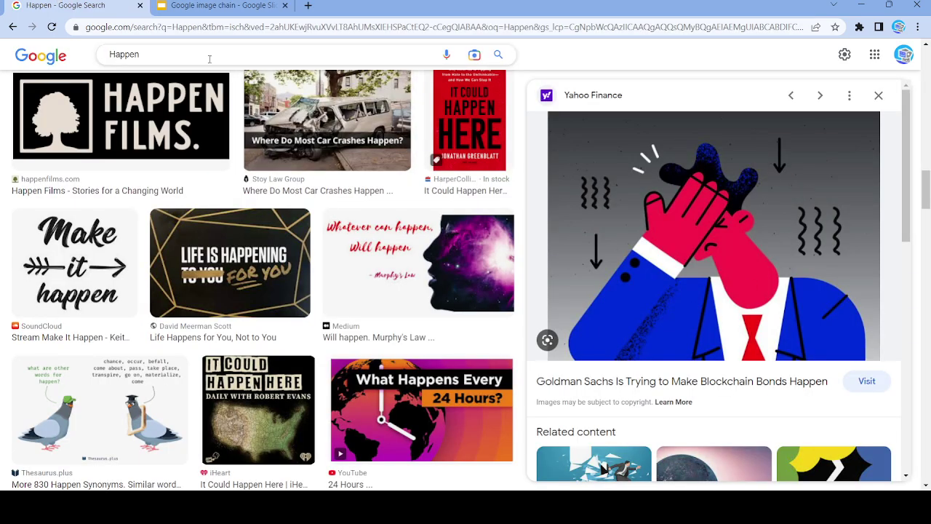
drag(142, 55, 85, 57)
key(BackSpace)
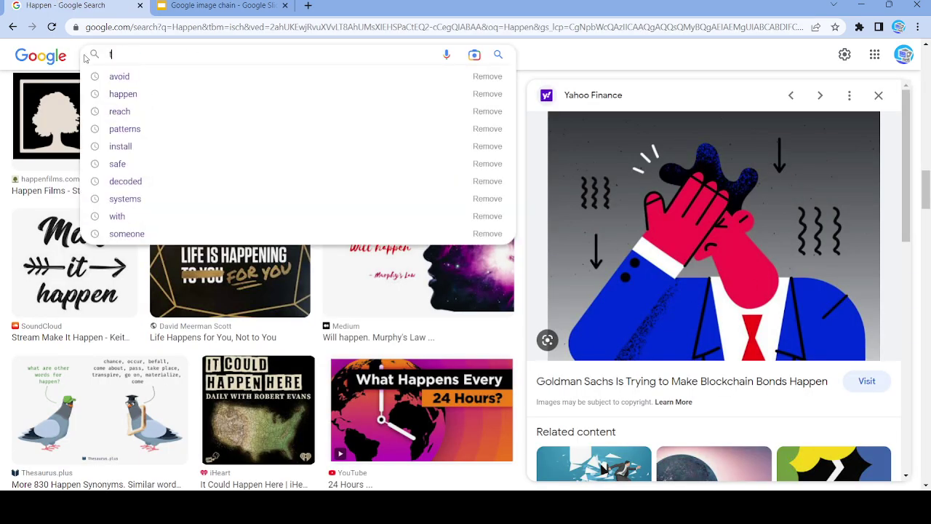
text(trying)
key(Return)
Step: Open the Digital Spy "Trying season 4" picture and paste it into slide 82 of the Google Slides presentation
scroll(837, 275, down, 10)
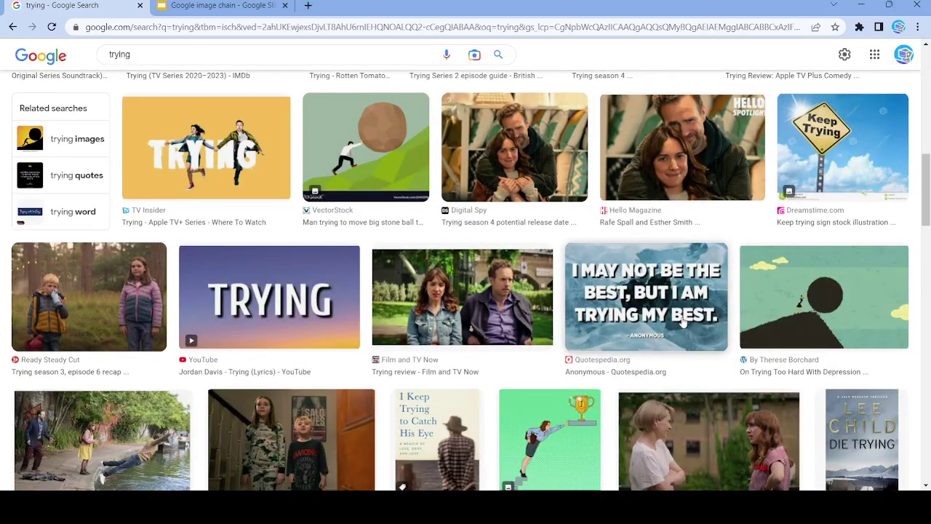
click(509, 154)
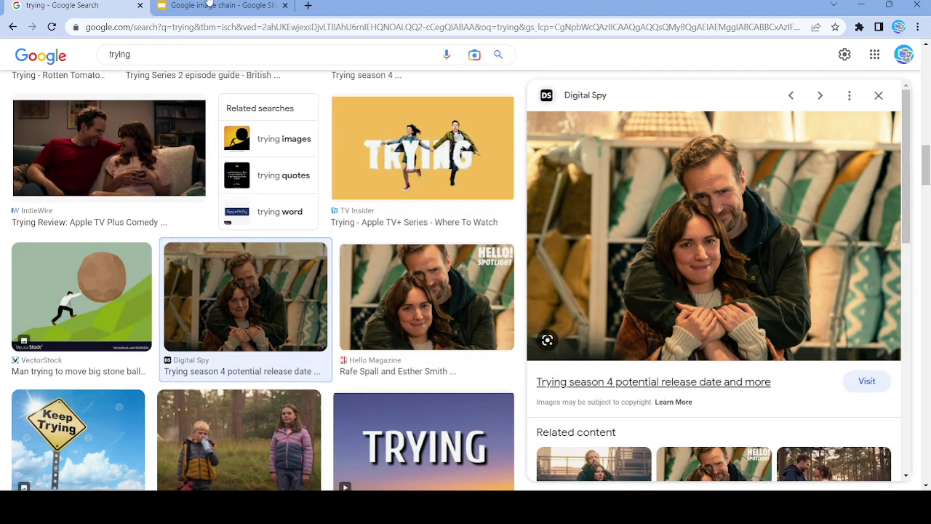
key(ctrl+Tab)
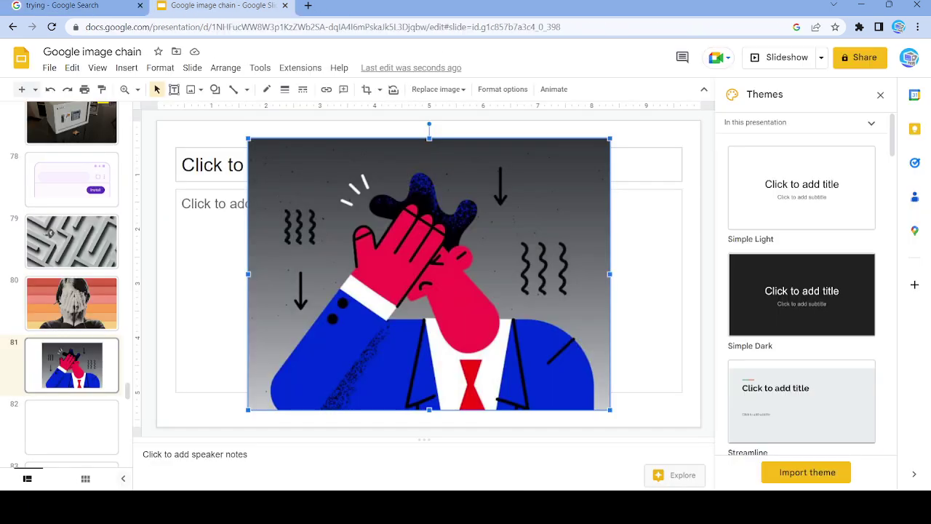
scroll(73, 327, down, 2)
click(75, 308)
click(264, 212)
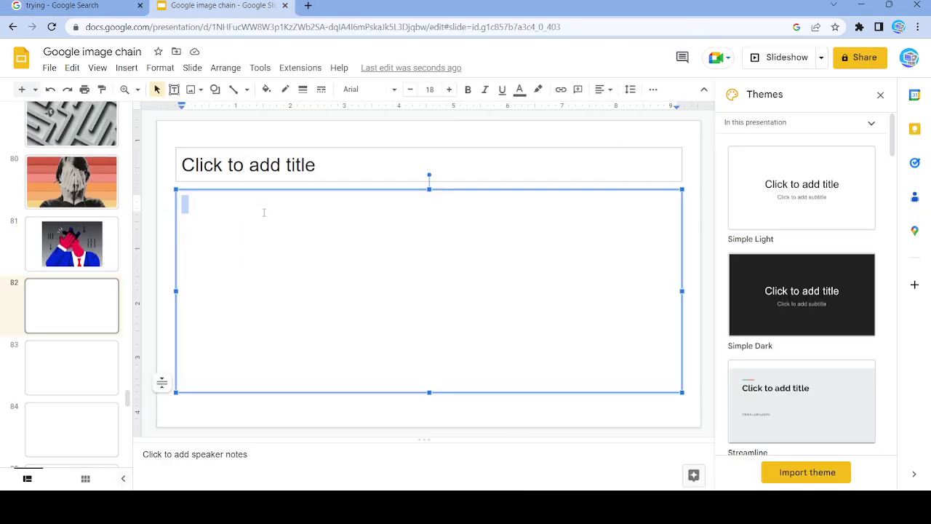
key(ctrl+v)
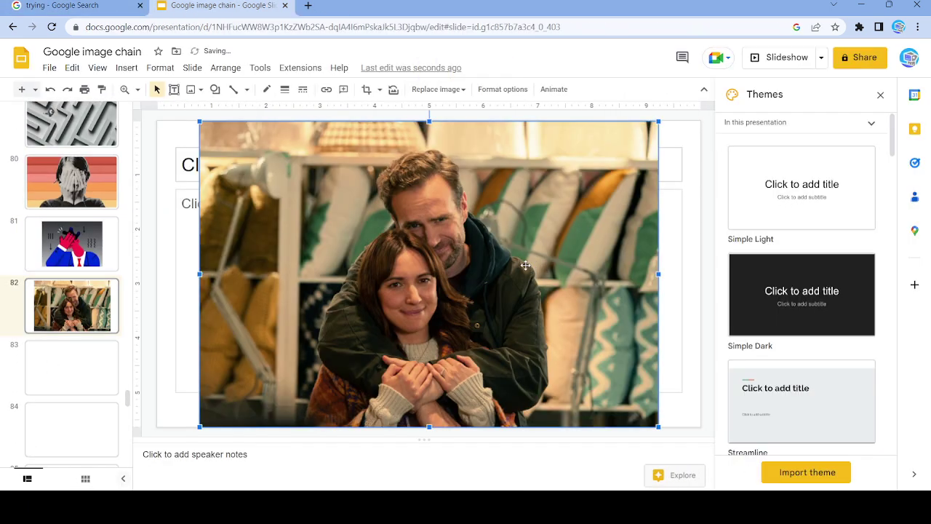
Step: Return to the Google image search and search for "potential"
click(25, 4)
click(93, 59)
key(ctrl+a)
key(BackSpace)
text(pi)
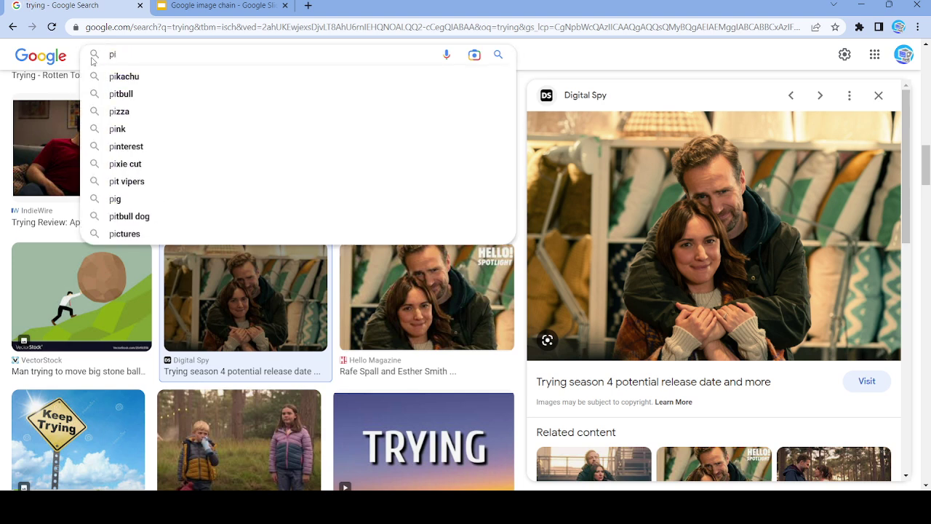
key(BackSpace)
text(ote)
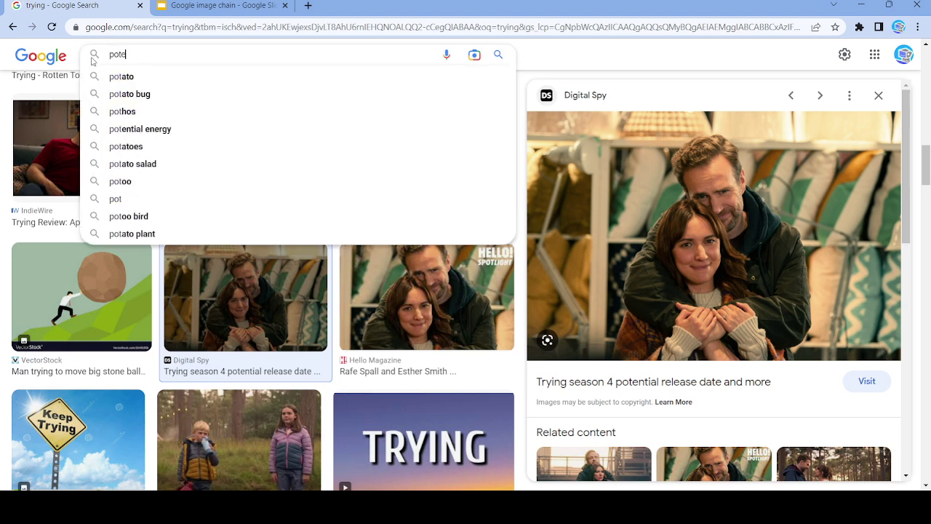
text(ntial)
key(Return)
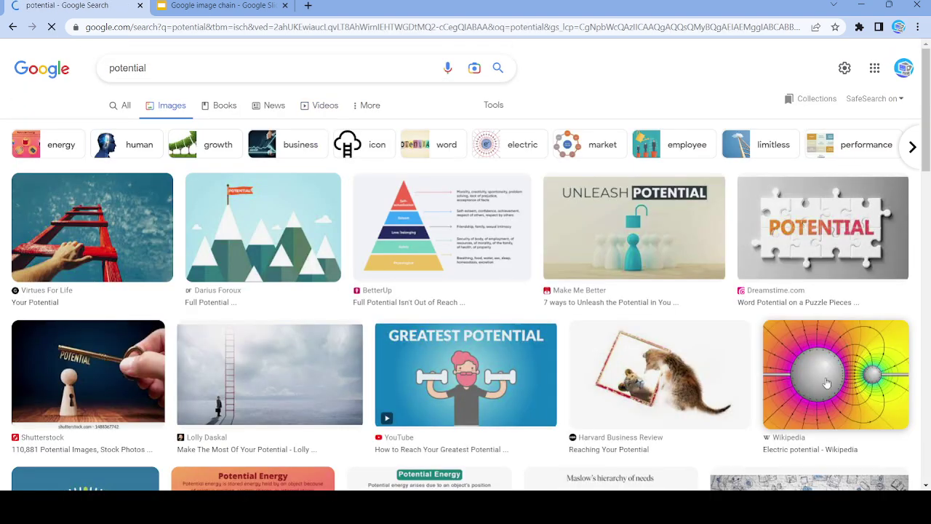
Step: Open the ThinkRight.me "Unlock Your Potential" picture and paste it into slide 83 of the Google Slides presentation
scroll(655, 393, down, 10)
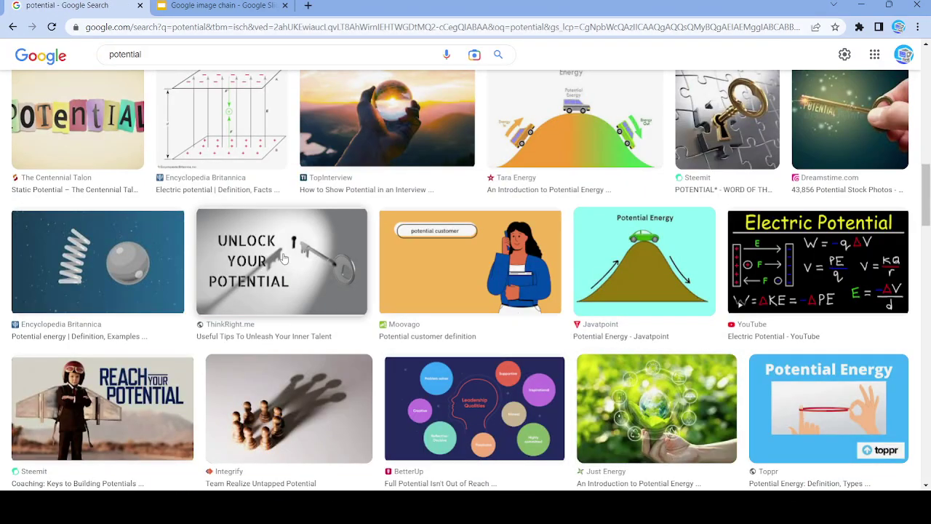
click(283, 258)
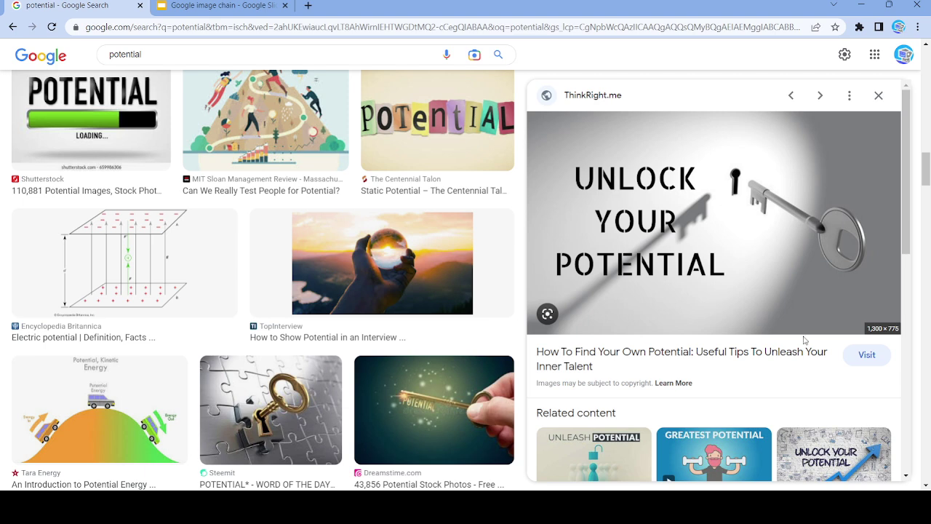
click(222, 5)
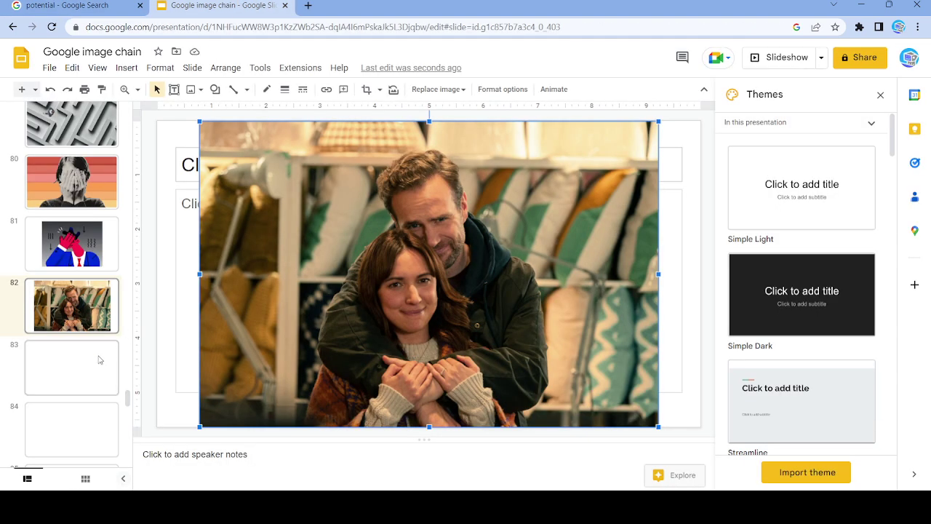
key(ctrl+m)
click(264, 274)
key(ctrl+v)
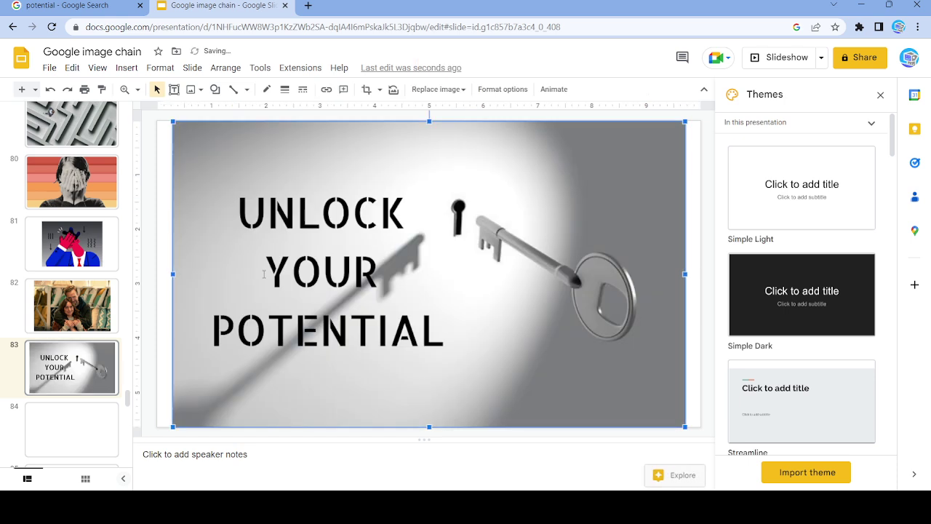
Step: Return to the Google image search and search for "tips"
click(29, 6)
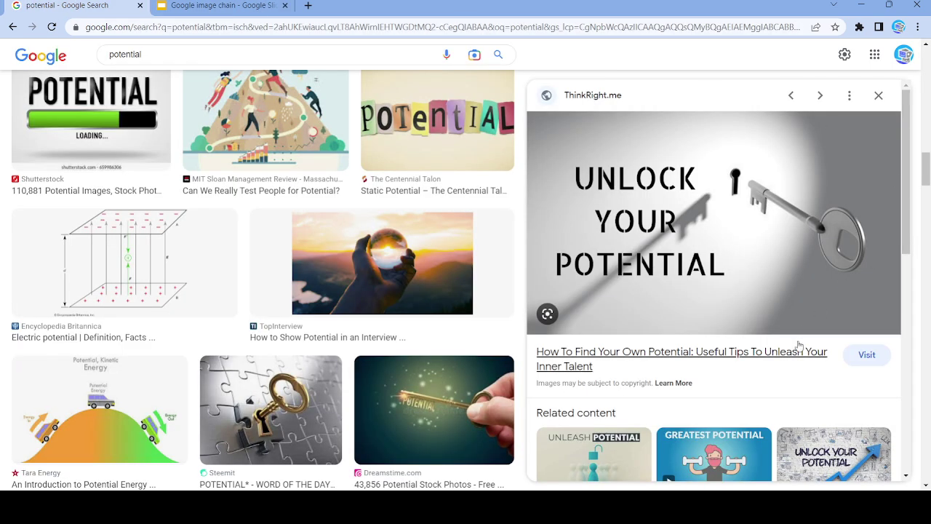
double_click(102, 55)
text(tp)
key(BackSpace)
text(ips)
key(Return)
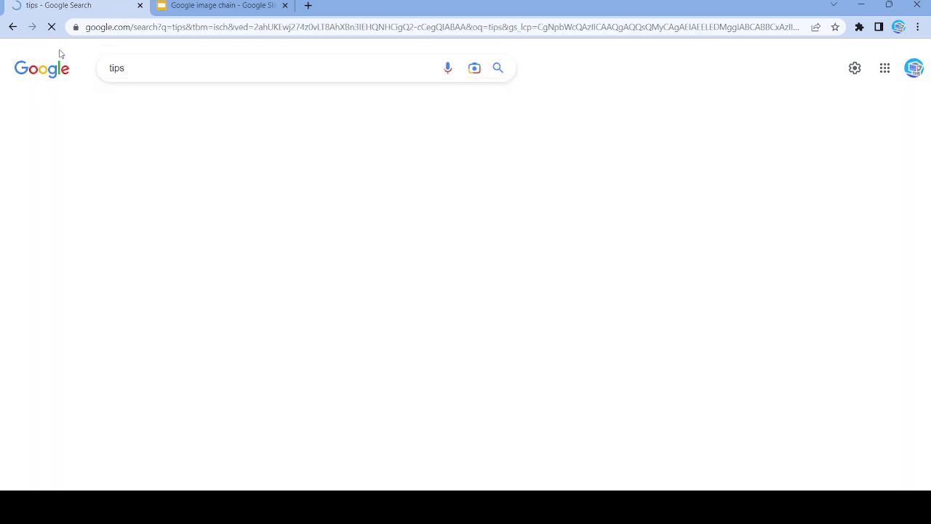
Step: Open the YourDictionary "Argumentative Essay Tips" picture and paste it into slide 84 of the Google Slides presentation
scroll(516, 299, down, 15)
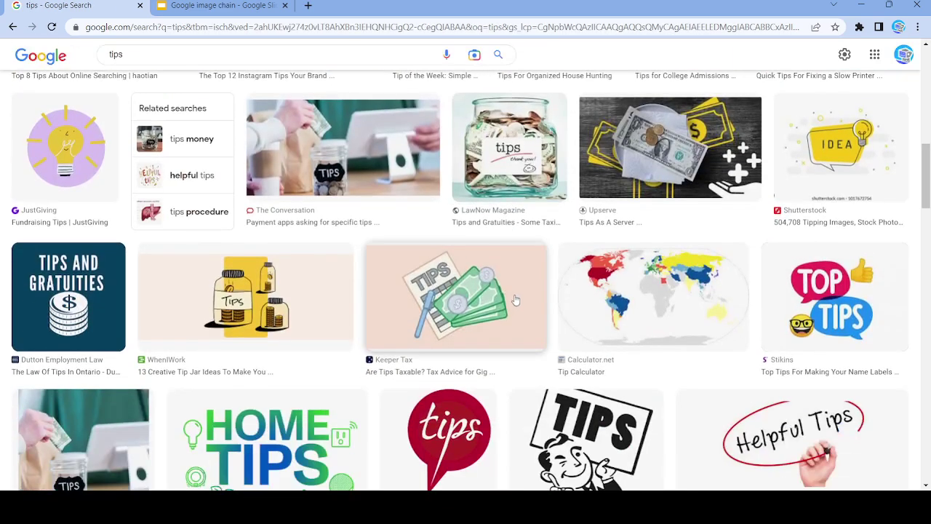
scroll(516, 298, down, 10)
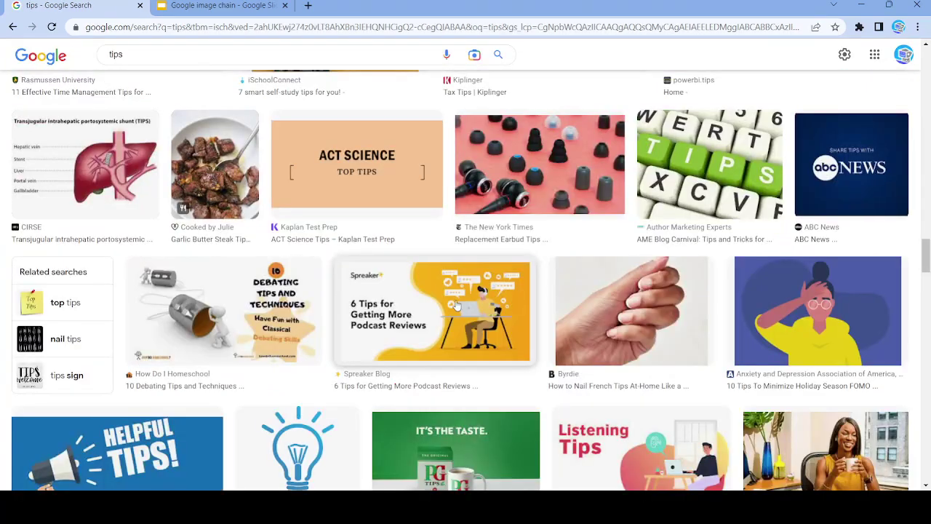
click(455, 304)
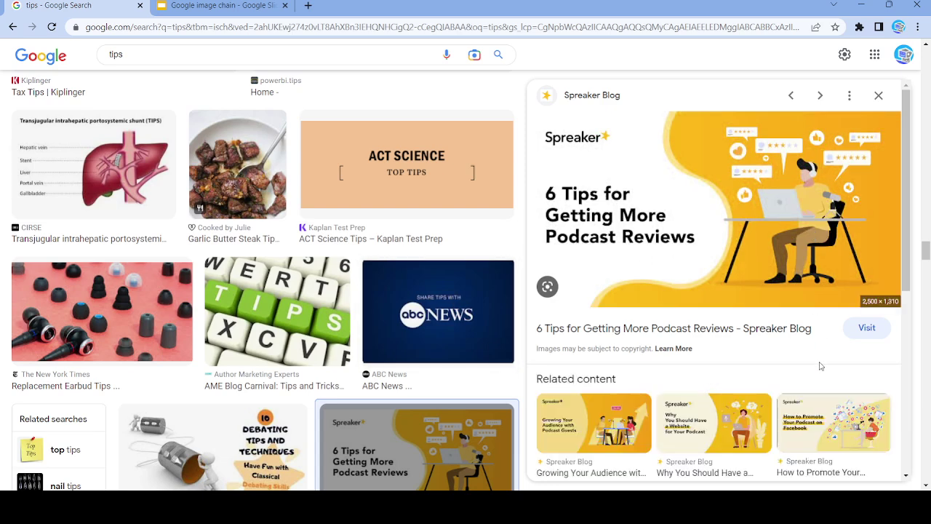
click(879, 95)
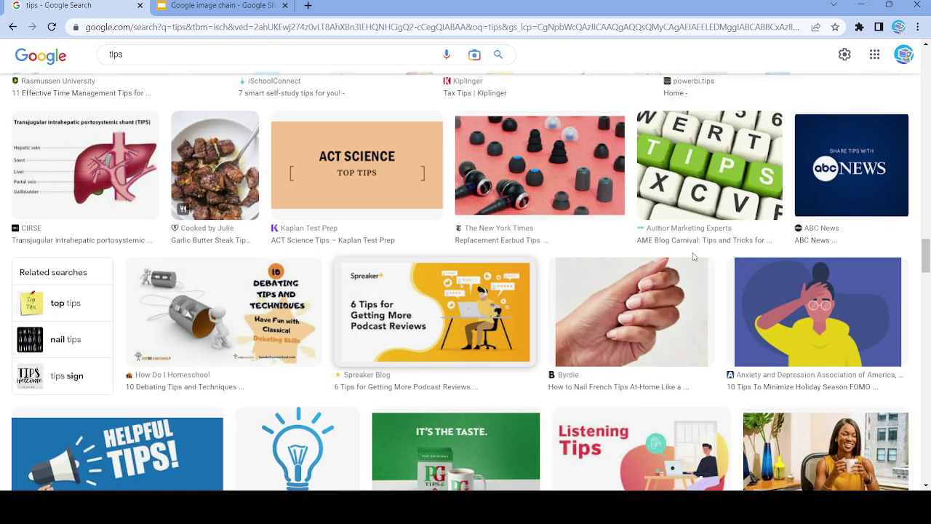
scroll(840, 229, down, 5)
click(841, 230)
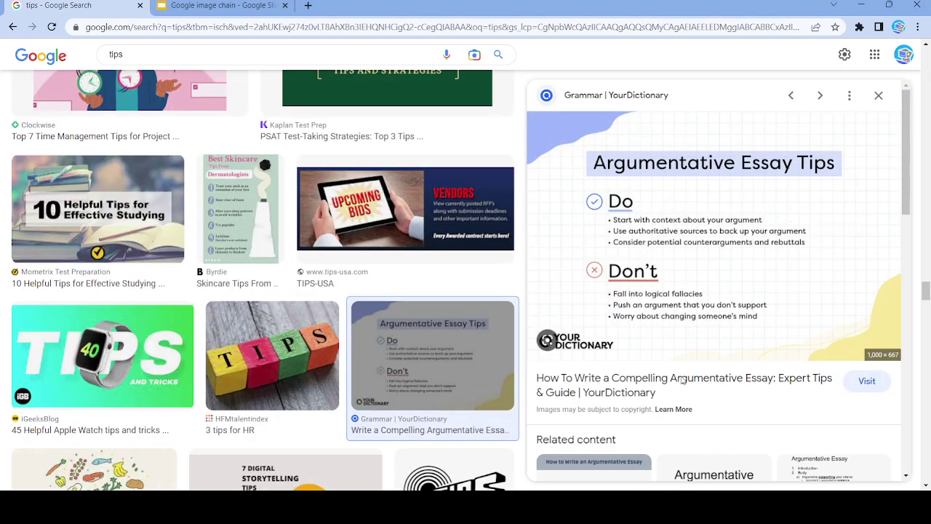
click(218, 5)
scroll(72, 306, down, 2)
click(58, 309)
click(241, 284)
key(ctrl+v)
Step: Return to the Google image search and search for "compelling"
click(11, 5)
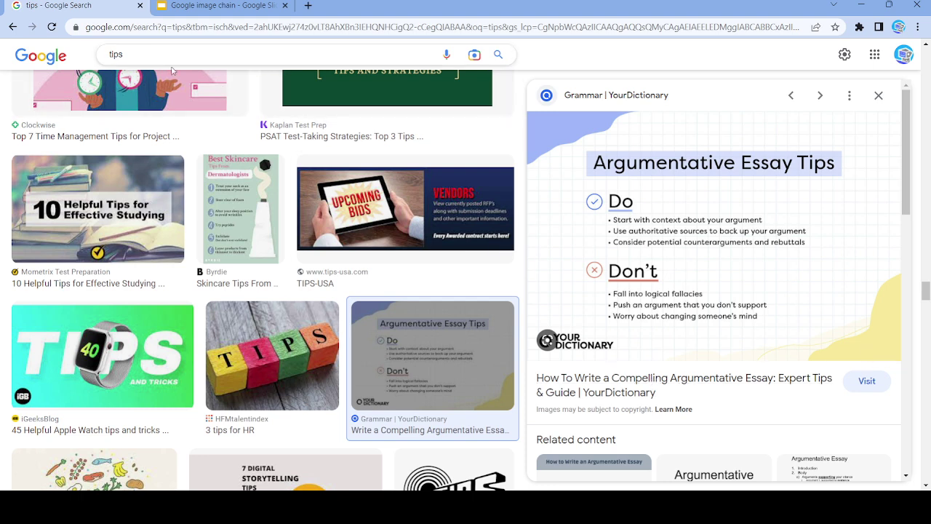
double_click(116, 55)
text(comp)
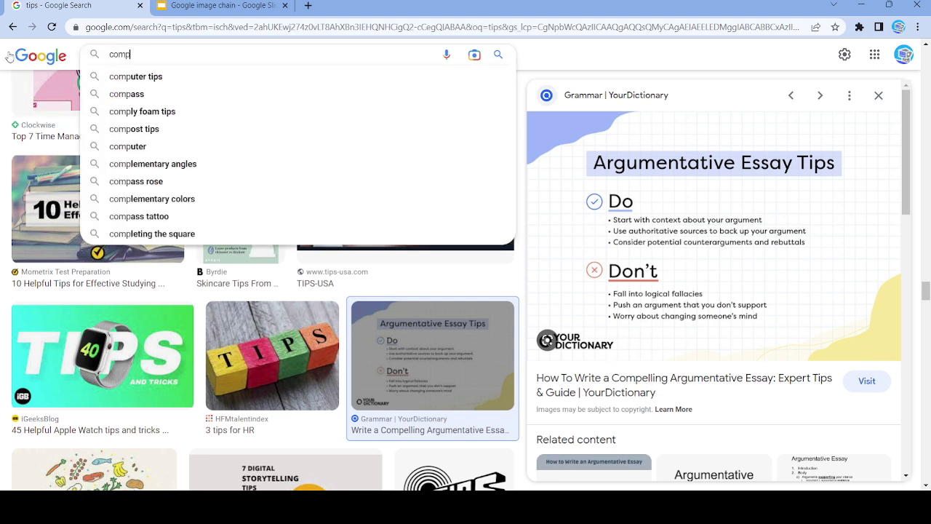
text(elling)
key(Return)
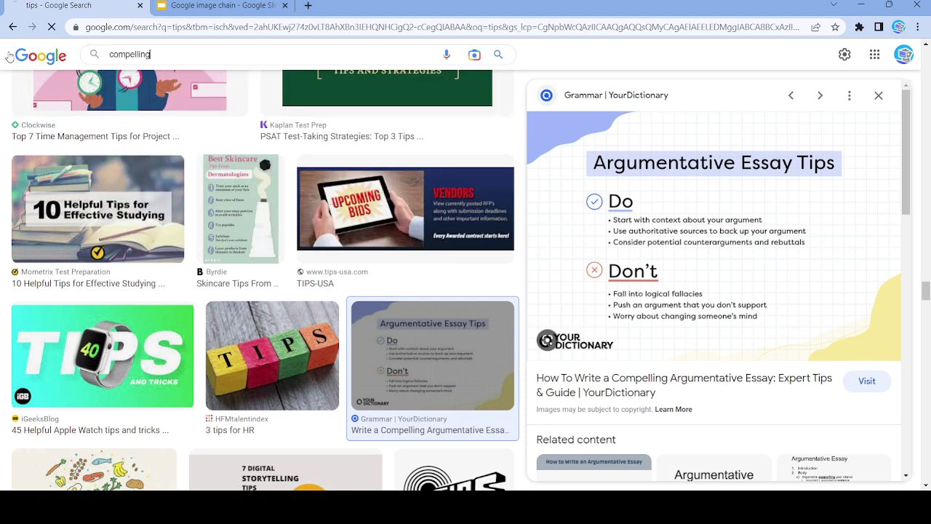
Step: Look through the "compelling" image results, previewing the Building FreshBooks light bulbs and the Me And My Threes "Word of the Day" picture
scroll(517, 302, down, 5)
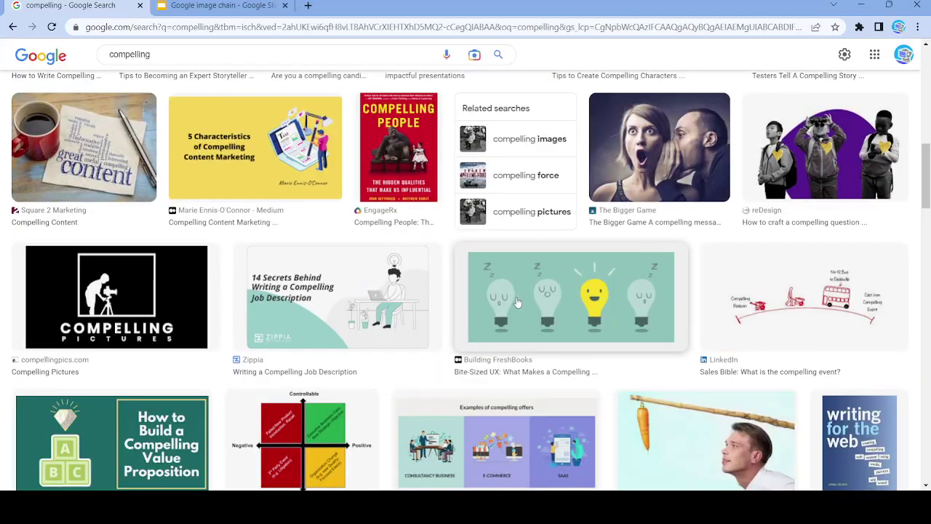
scroll(518, 302, down, 4)
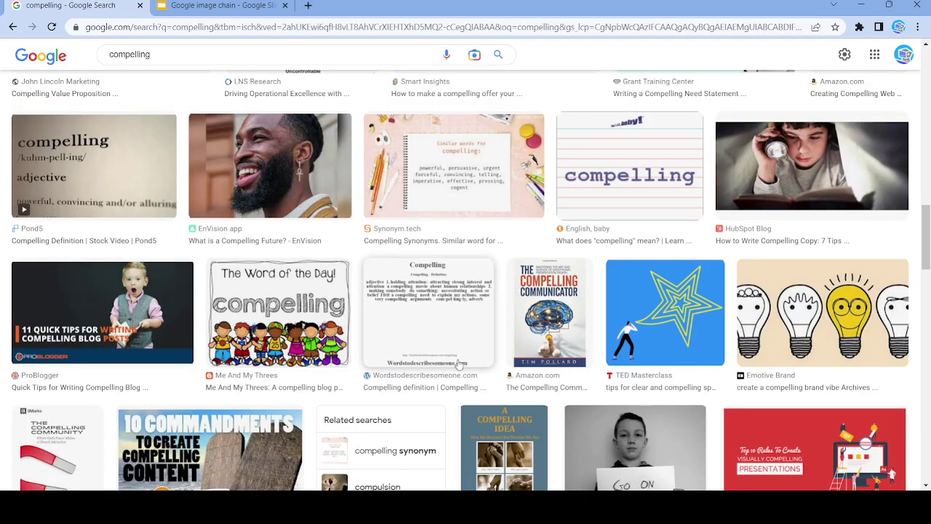
scroll(484, 393, up, 3)
click(542, 150)
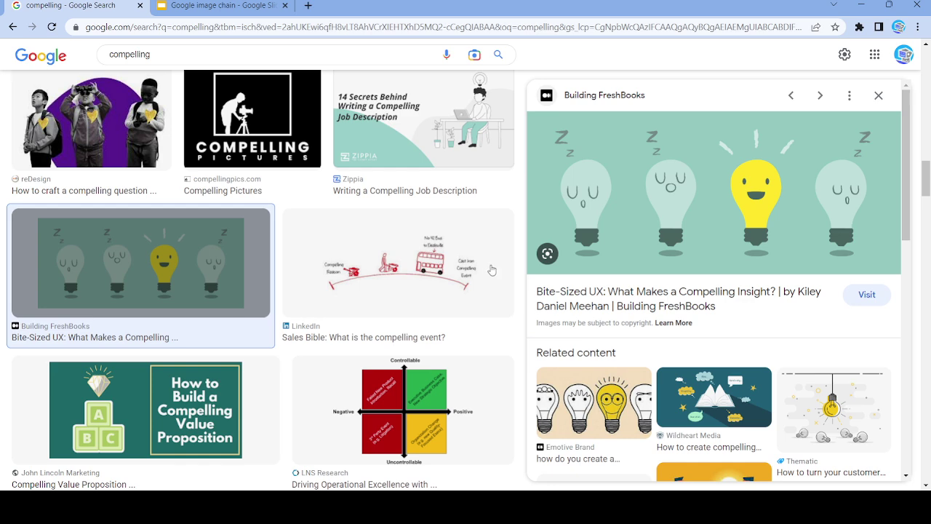
scroll(382, 363, down, 6)
scroll(358, 314, down, 3)
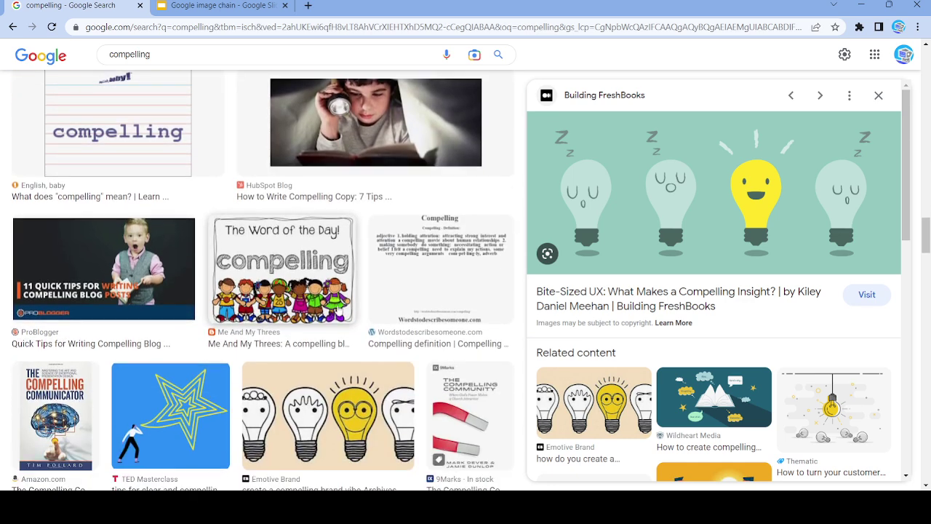
click(156, 289)
click(280, 297)
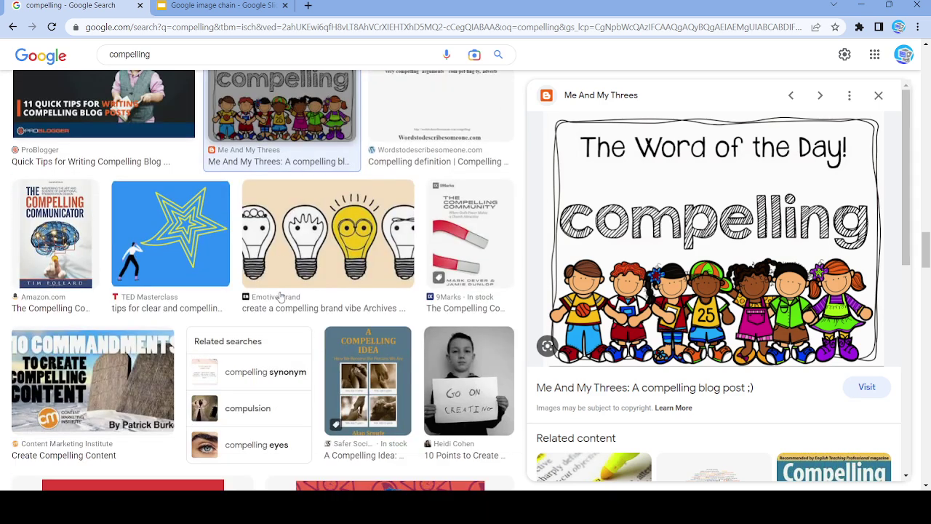
Step: Open the Emotive Brand light bulb picture and paste it into slide 85 of the Google Slides presentation
scroll(280, 297, down, 3)
click(334, 271)
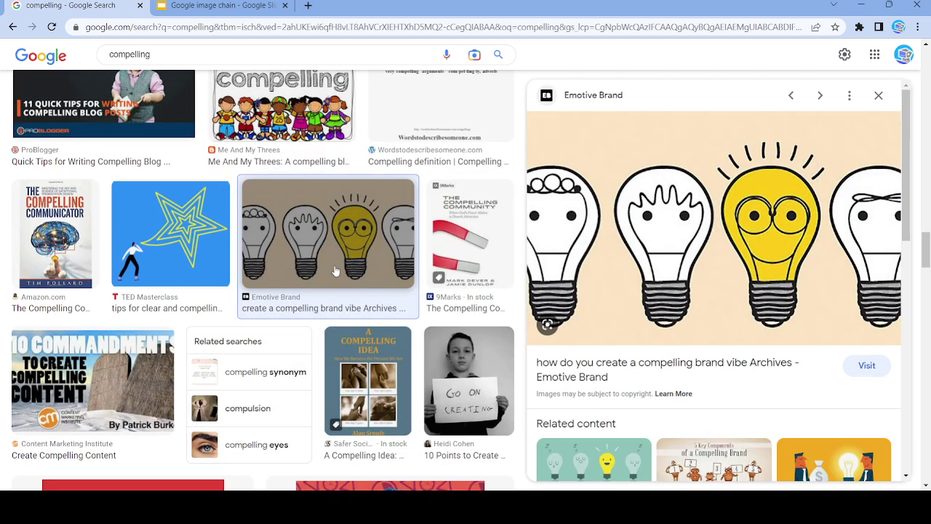
scroll(335, 271, down, 3)
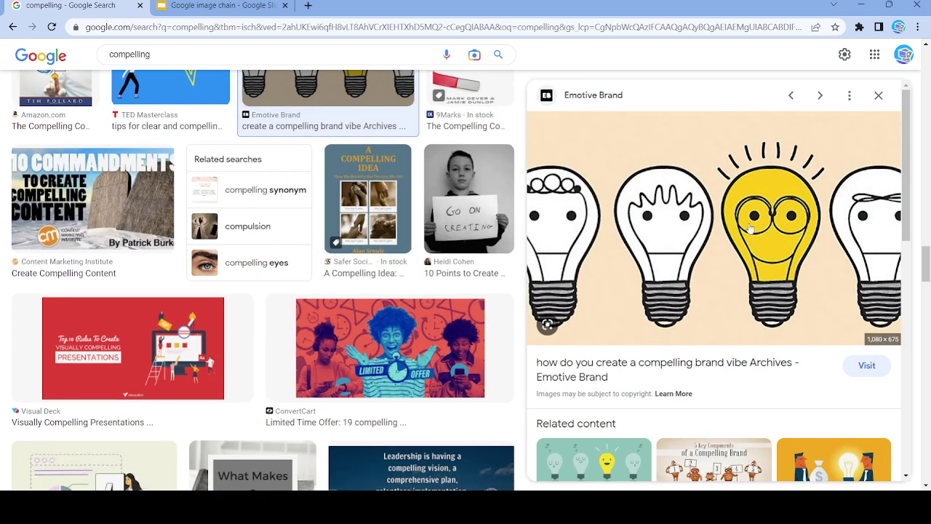
click(218, 6)
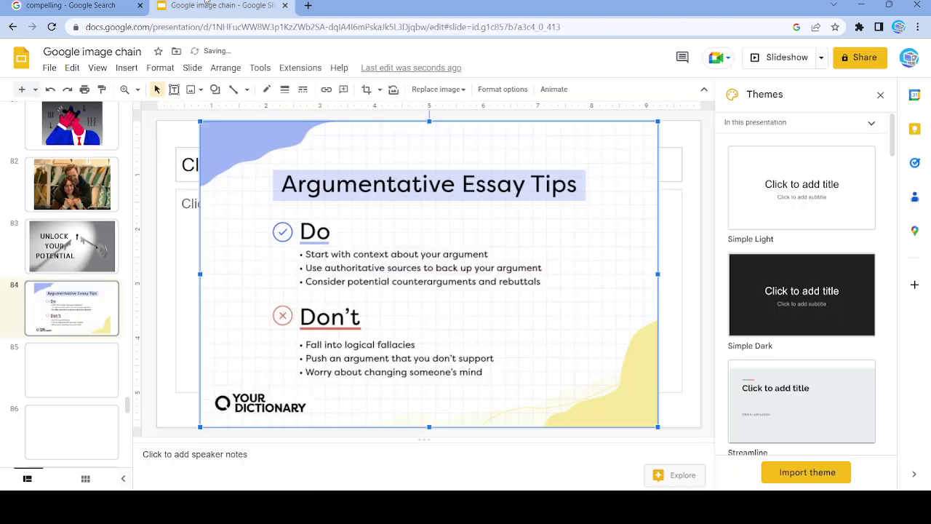
click(71, 369)
click(263, 287)
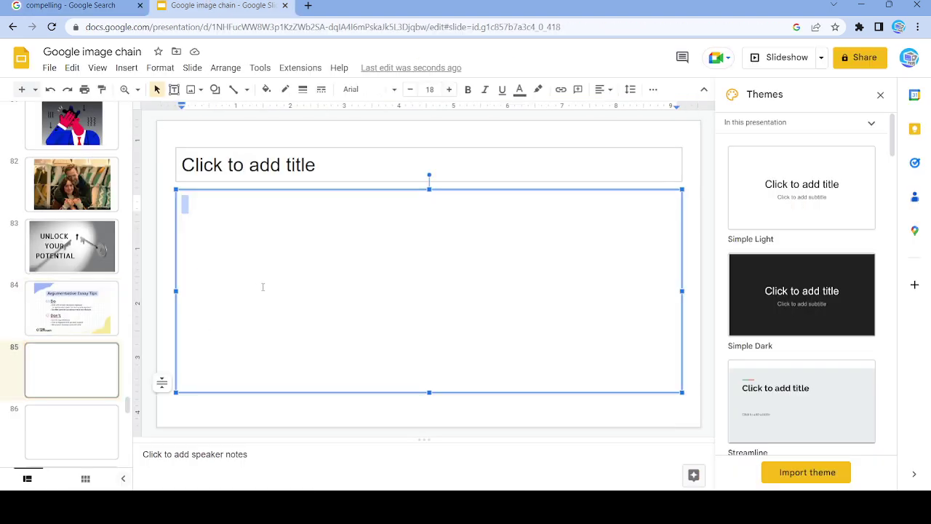
key(ctrl+v)
Step: Return to the Google image search and search for "Archives"
click(29, 7)
click(130, 54)
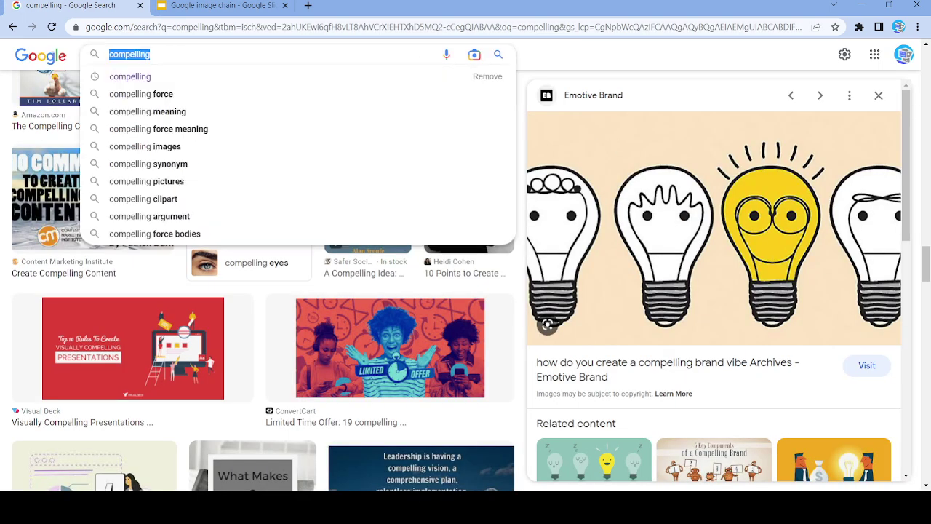
key(BackSpace)
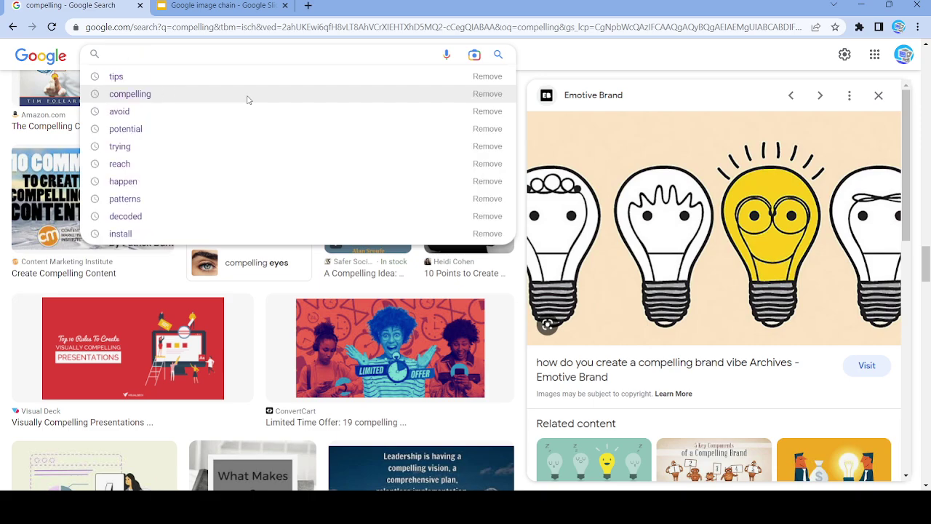
text(Archives)
key(Return)
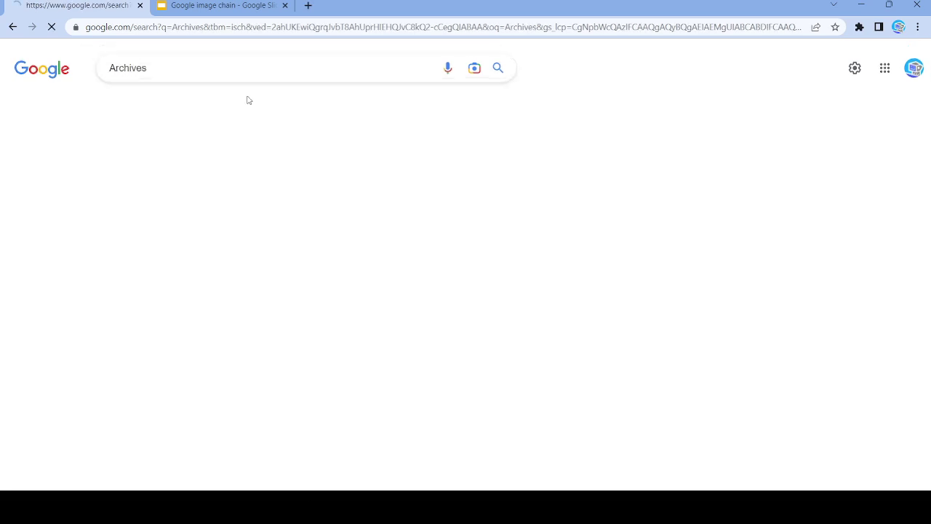
Step: Look through the "Archives" image results, previewing the American Psychiatric Association Foundation, American Society of Landscape Architects and Al-Anon pictures
scroll(582, 320, down, 8)
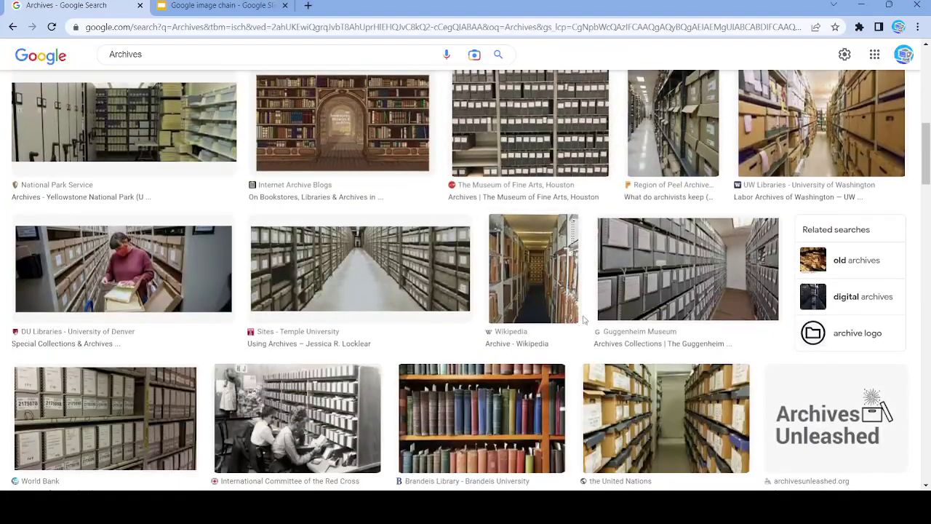
scroll(582, 320, down, 5)
scroll(543, 281, down, 2)
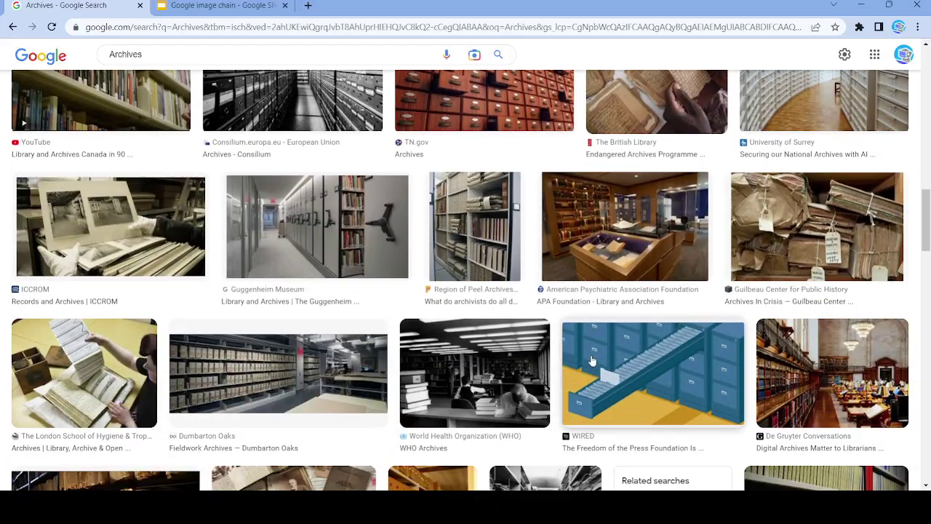
click(613, 251)
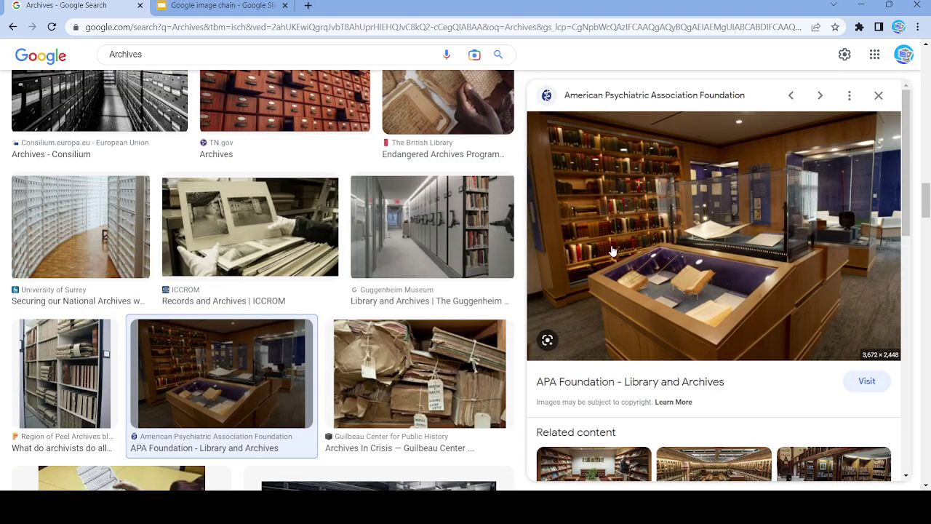
click(878, 95)
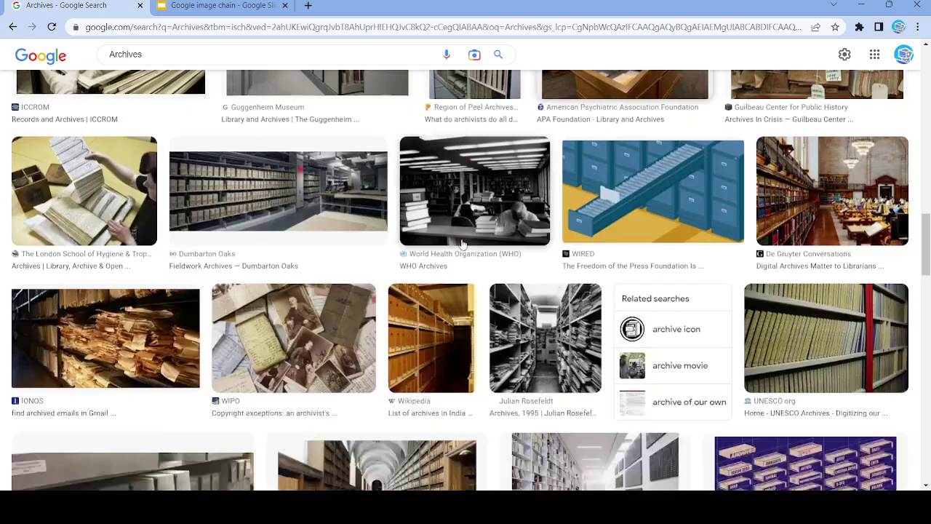
scroll(451, 262, down, 5)
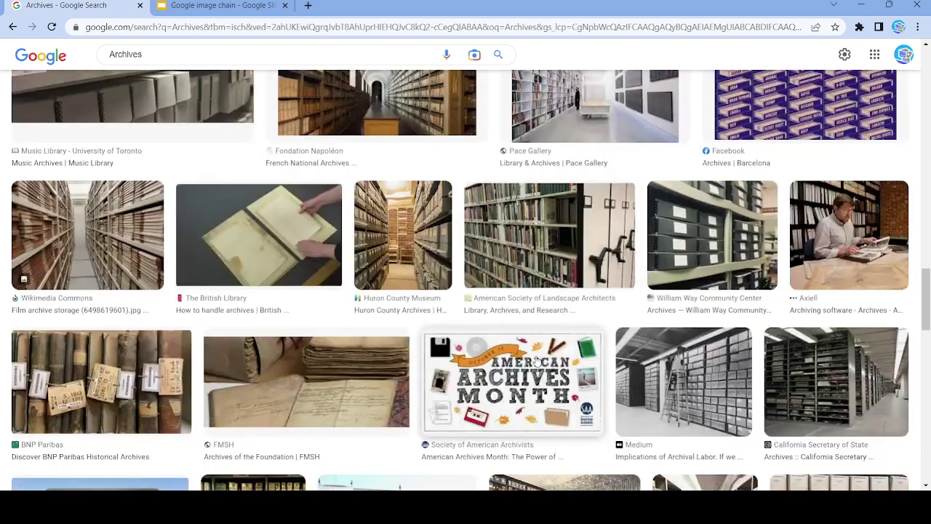
click(511, 247)
click(878, 95)
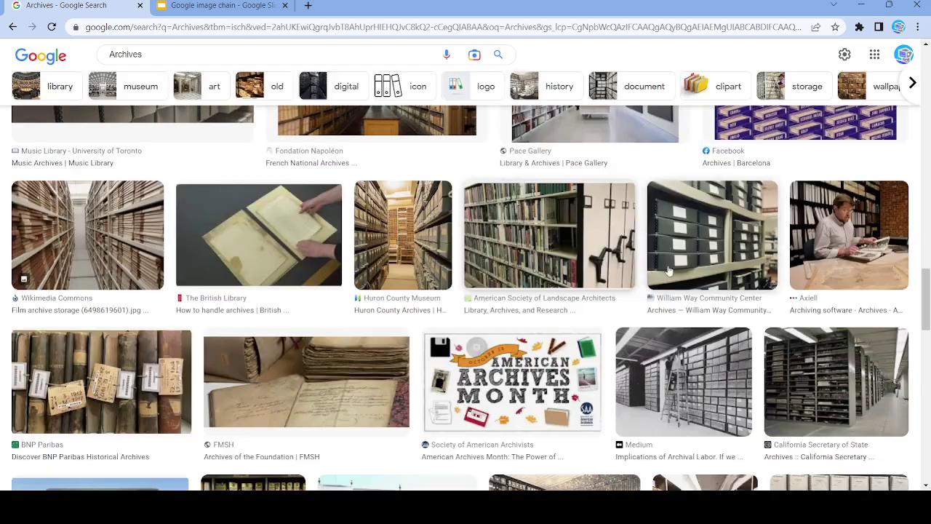
scroll(569, 290, down, 5)
click(569, 290)
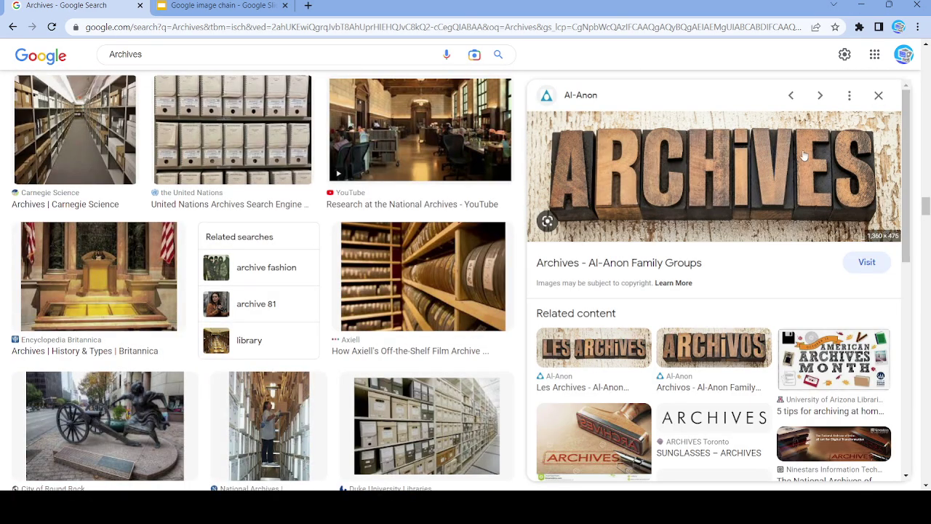
click(879, 97)
scroll(475, 329, down, 3)
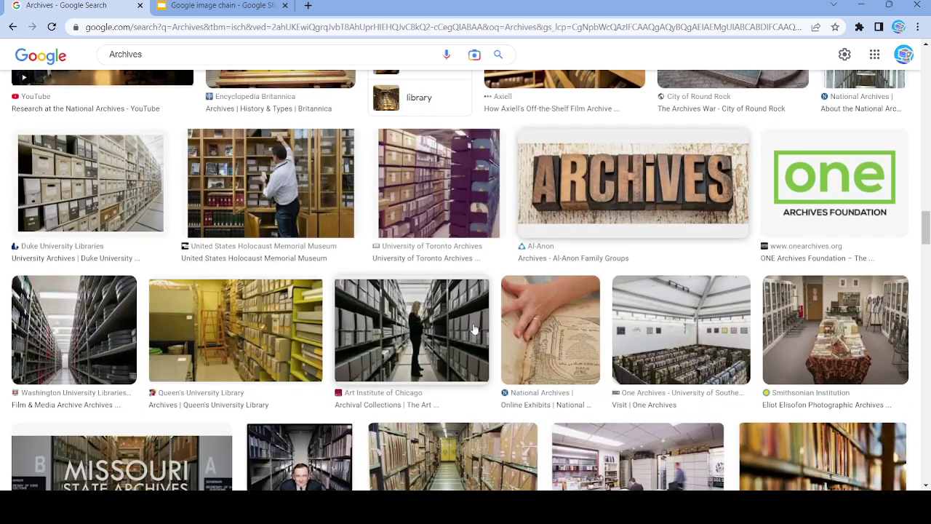
scroll(475, 329, down, 5)
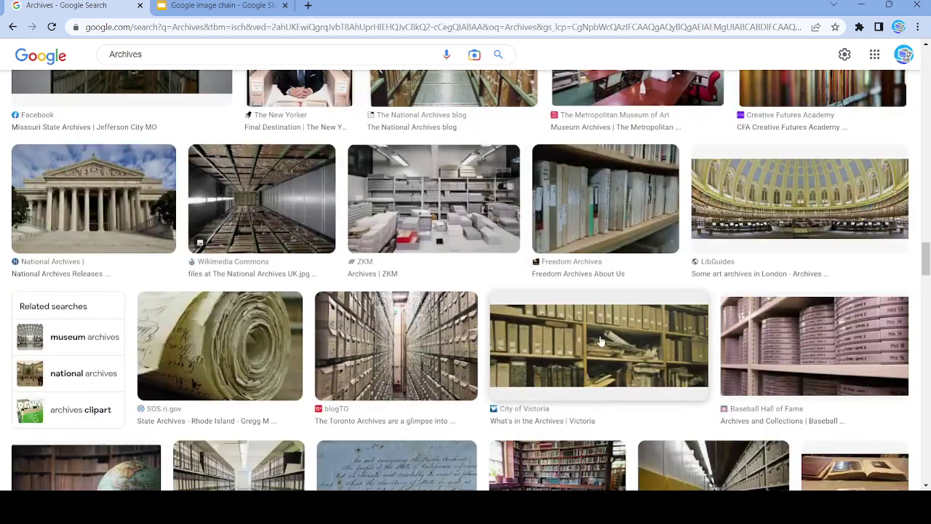
Step: Open the SOS.ri.gov "State Archives - Rhode Island" paper roll picture and paste it into slide 86 of the Google Slides presentation
click(221, 345)
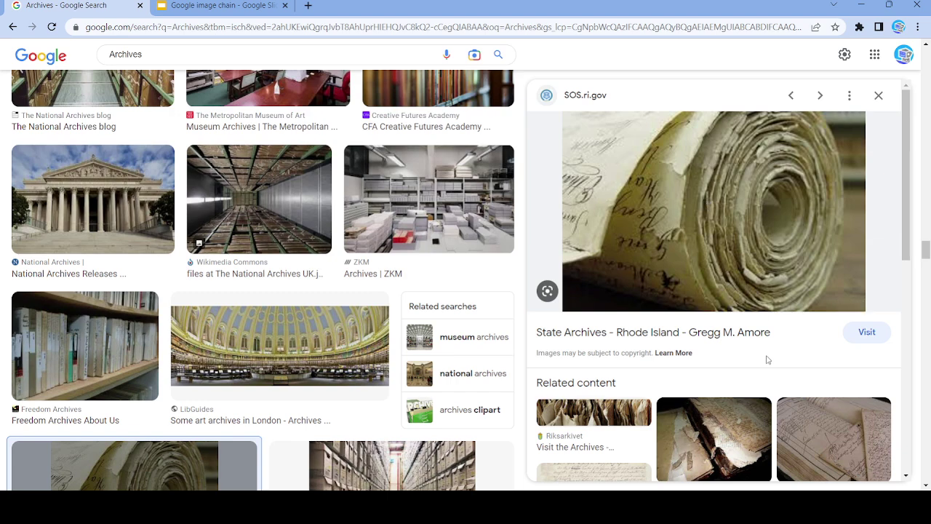
click(218, 5)
click(72, 422)
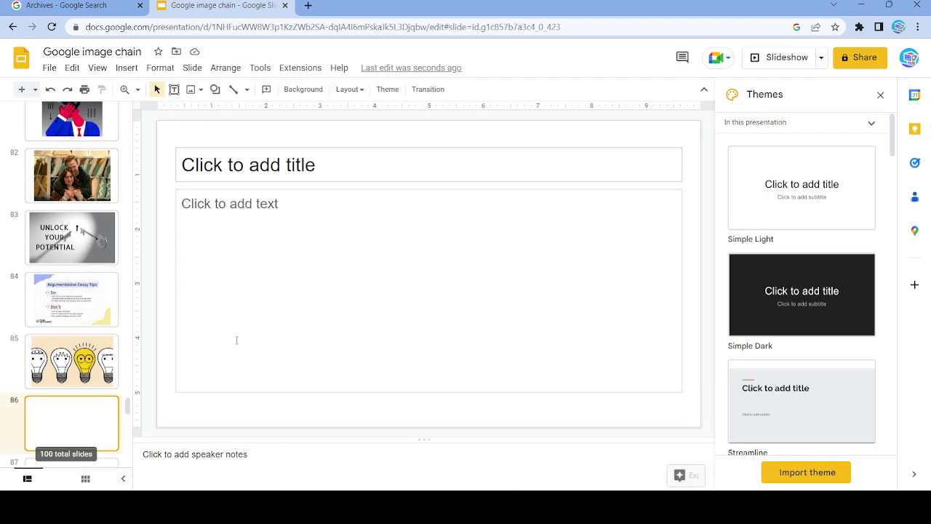
click(269, 274)
key(ctrl+v)
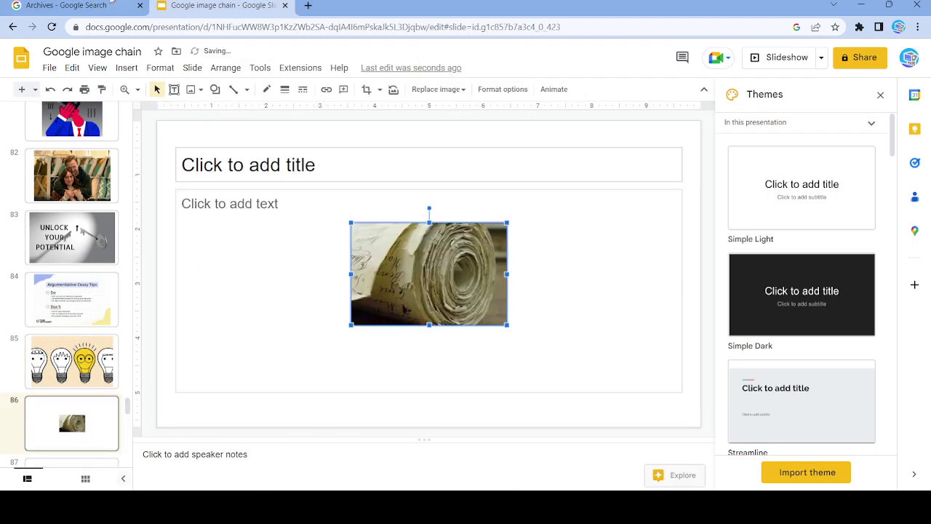
Step: Return to the Google image search and search for "state"
click(133, 4)
click(88, 61)
text(state)
key(Return)
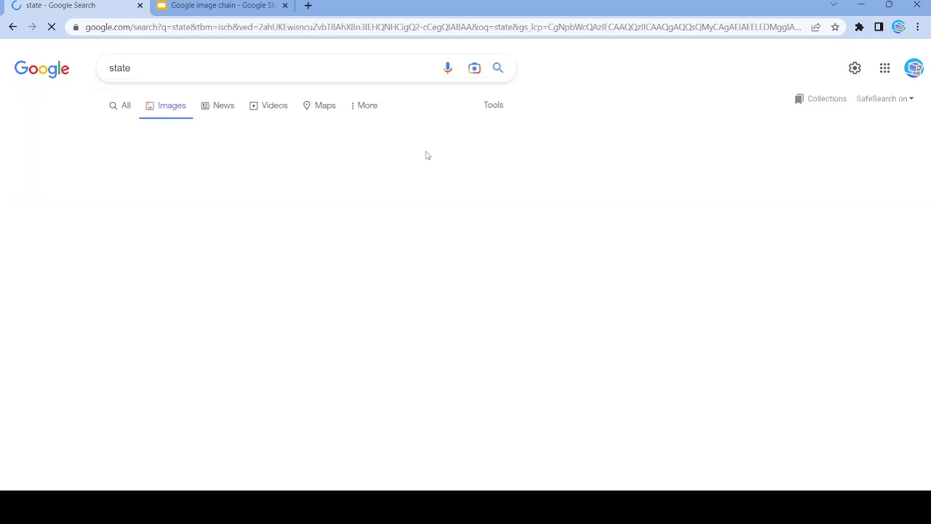
Step: Open the Nations Online Project "Map of the United States" picture from the "state" results and paste it into slide 87 of the Google Slides presentation
scroll(641, 318, down, 15)
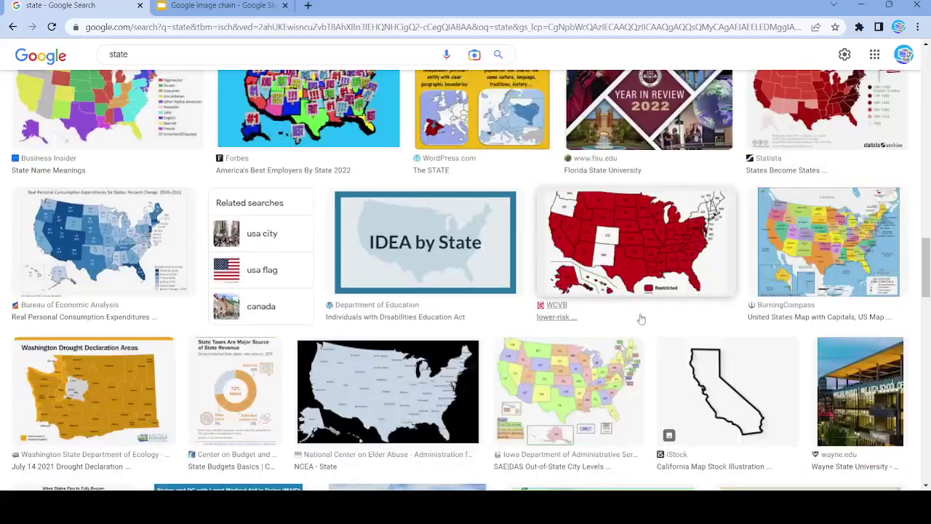
scroll(589, 156, down, 5)
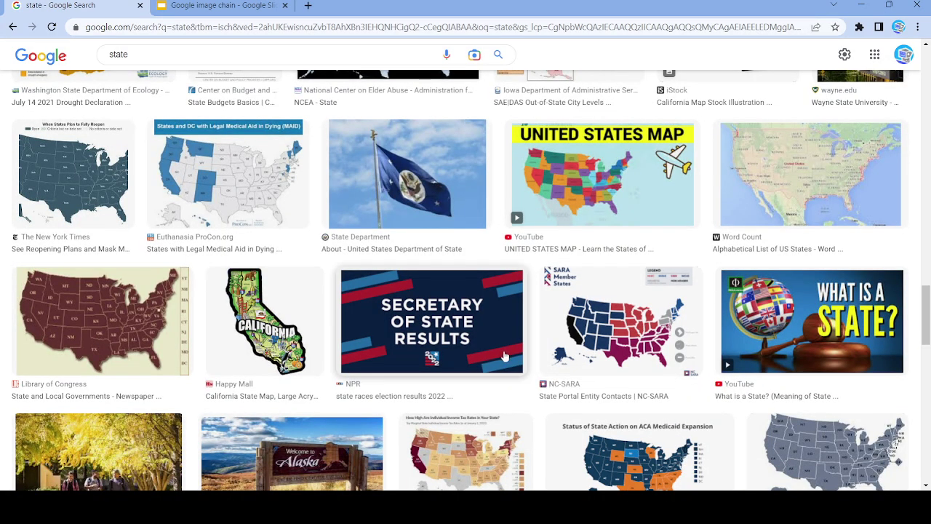
scroll(504, 356, down, 4)
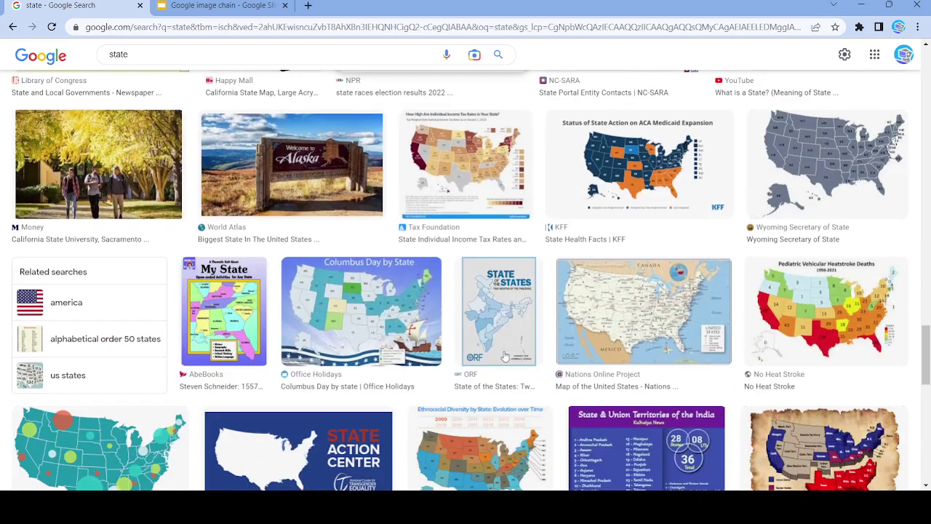
click(679, 317)
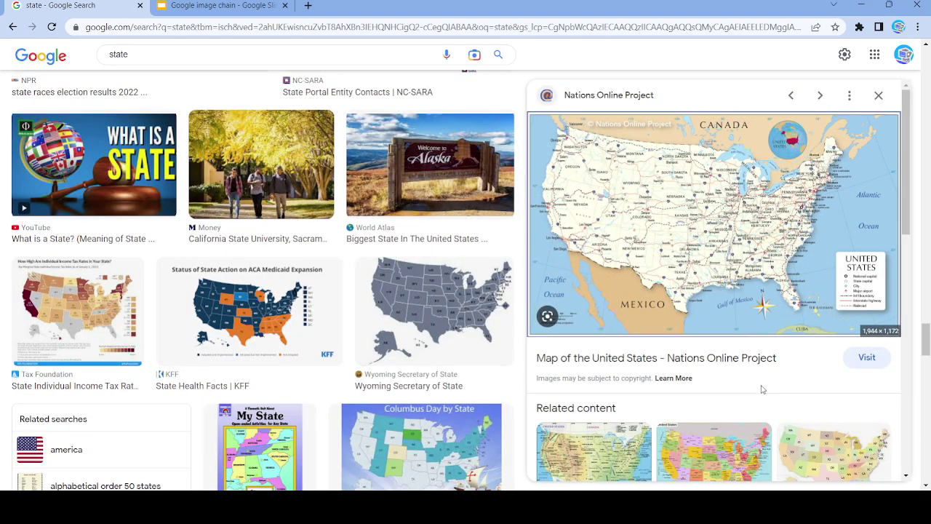
click(261, 4)
scroll(121, 415, down, 3)
click(79, 321)
click(276, 258)
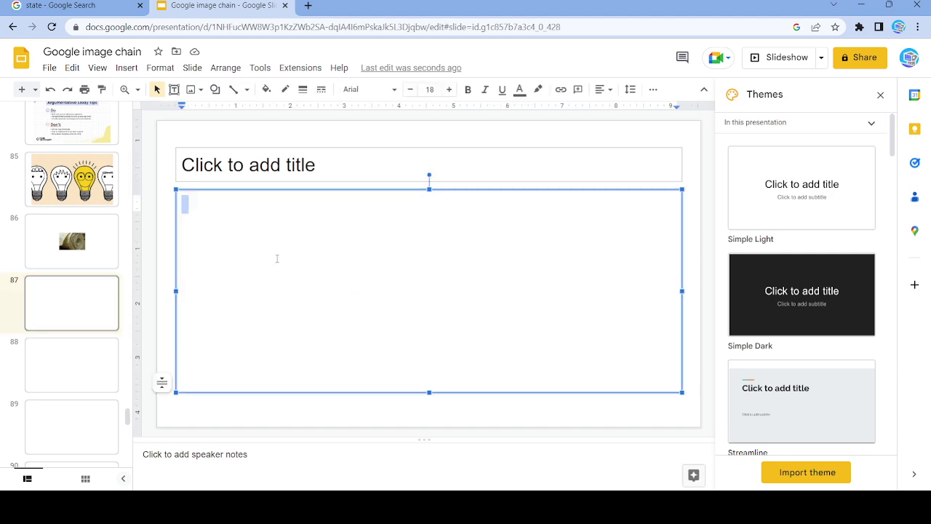
key(ctrl+v)
Step: Return to the Google image search and search for "united"
click(58, 6)
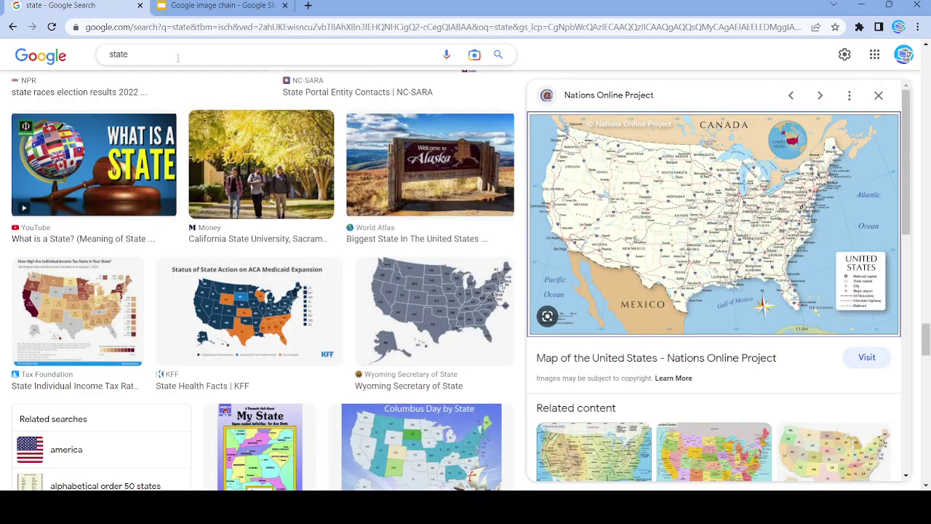
click(179, 57)
text(united)
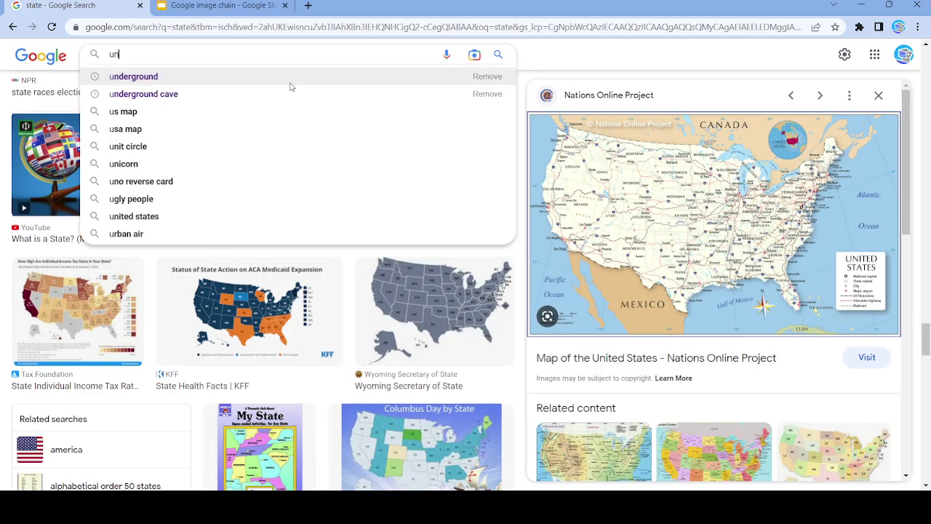
key(Return)
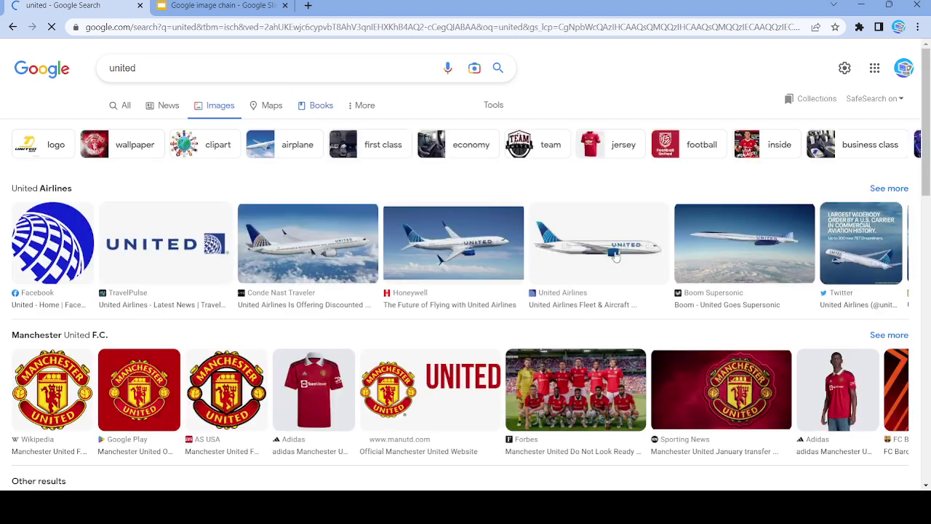
Step: Look through the "united" image results, previewing the YouTube "United — California" picture and the Facebook United certificates picture
scroll(717, 374, down, 6)
scroll(716, 374, down, 4)
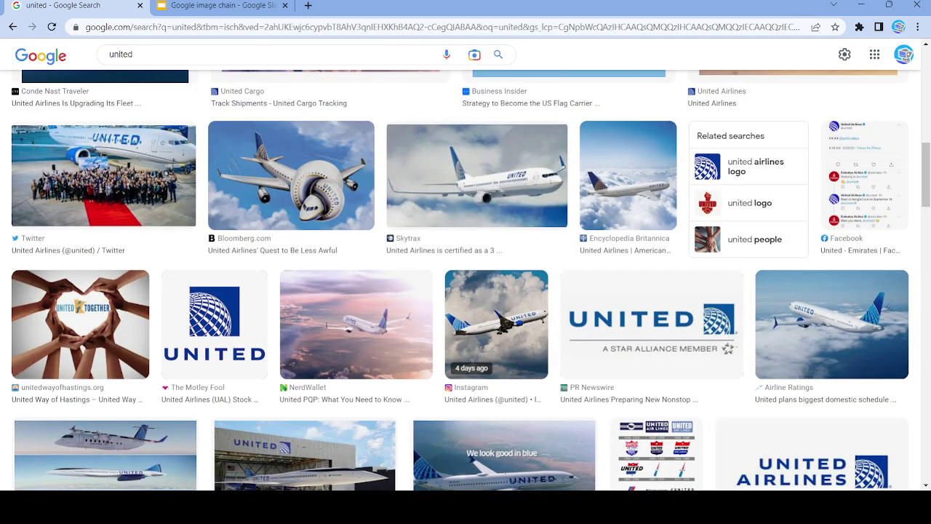
scroll(429, 382, down, 4)
click(504, 174)
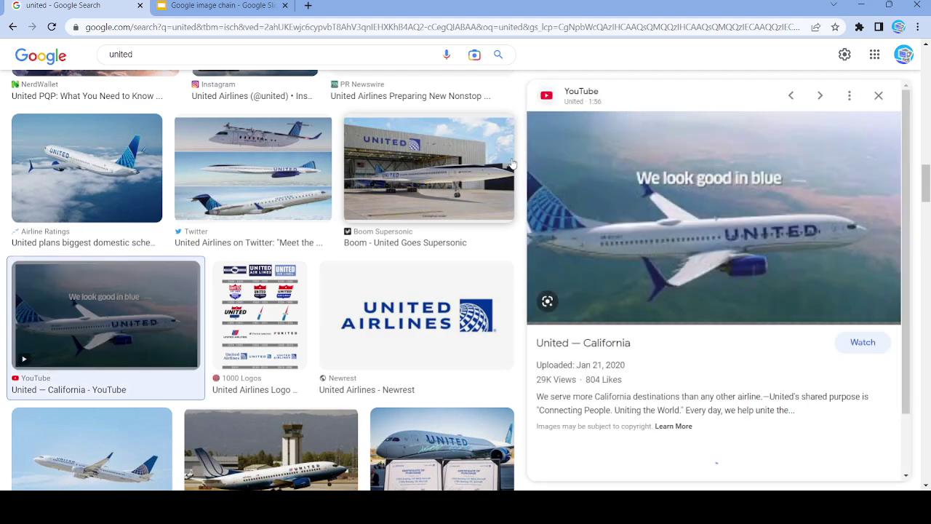
click(875, 96)
scroll(428, 271, down, 4)
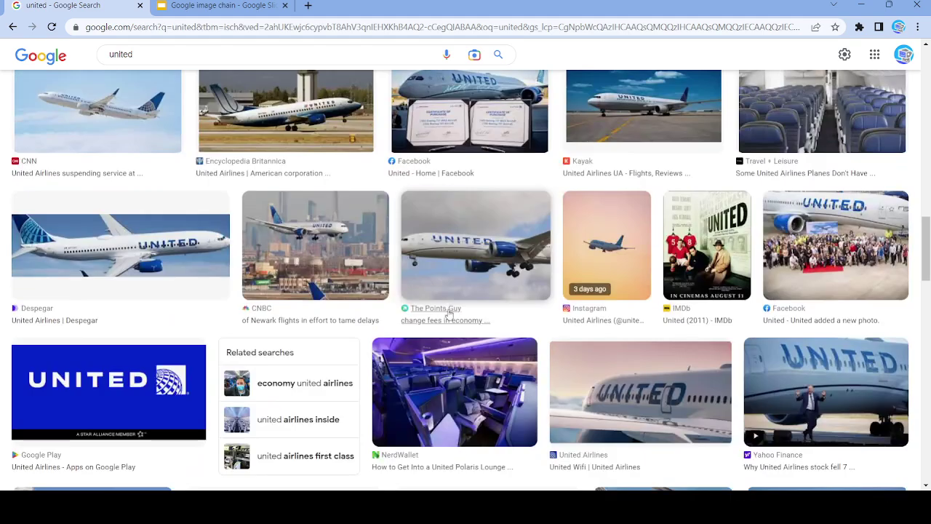
click(412, 149)
click(878, 95)
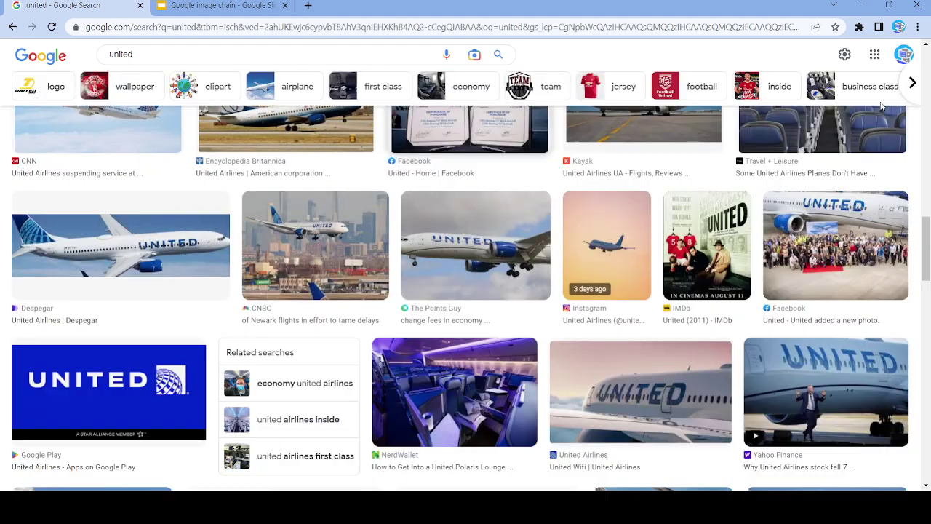
scroll(436, 288, down, 3)
Step: Open the NerdWallet "How to Get Into a United Polaris Lounge" picture and paste it into slide 88 of the Google Slides presentation
click(448, 204)
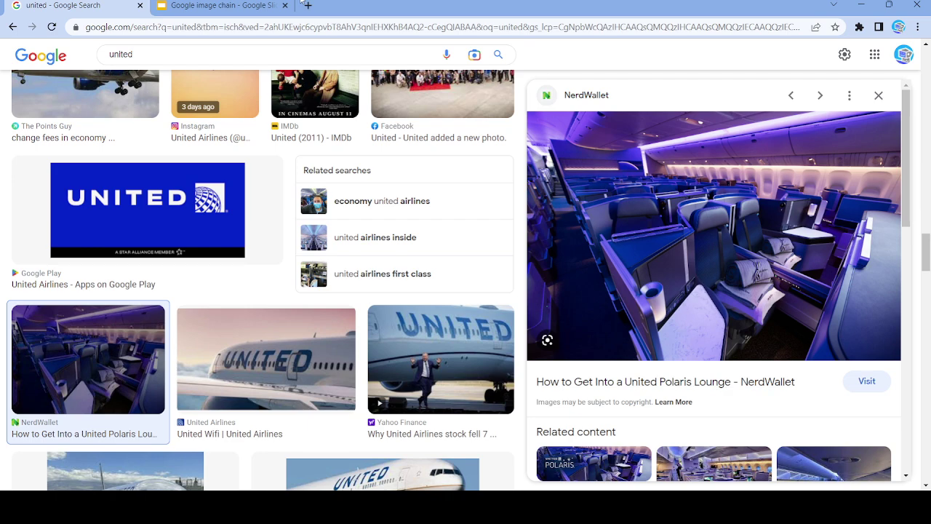
click(262, 6)
click(79, 349)
click(345, 256)
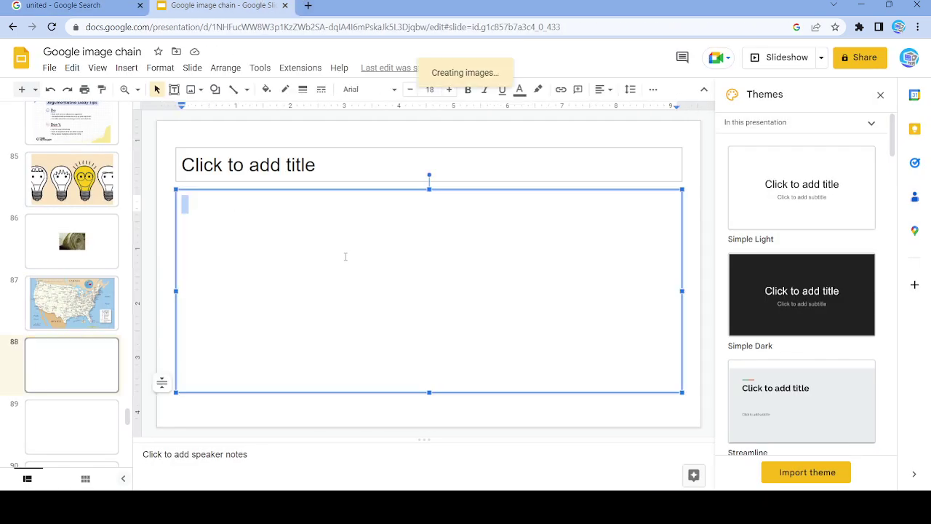
Step: Return to the Google image search and search for "lounge"
click(73, 5)
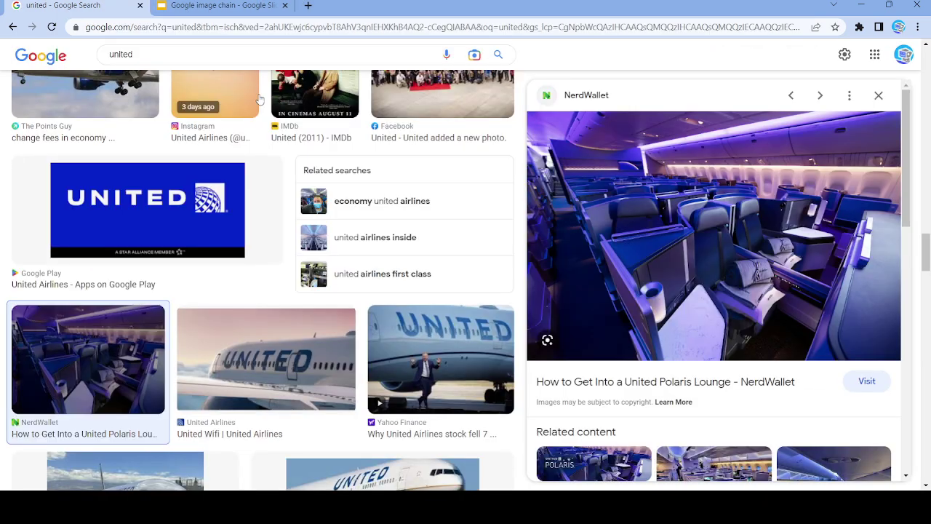
triple_click(151, 53)
text(loung)
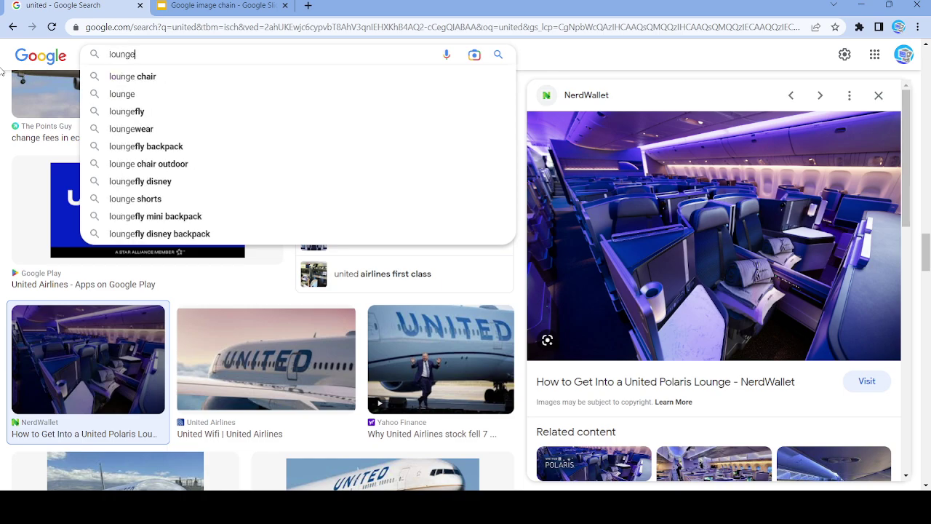
key(Return)
Step: Open the Capital One Travel "Partner Lounge Network" picture from the "lounge" results and paste it into slide 89 of the Google Slides presentation
scroll(680, 348, down, 4)
scroll(680, 348, down, 3)
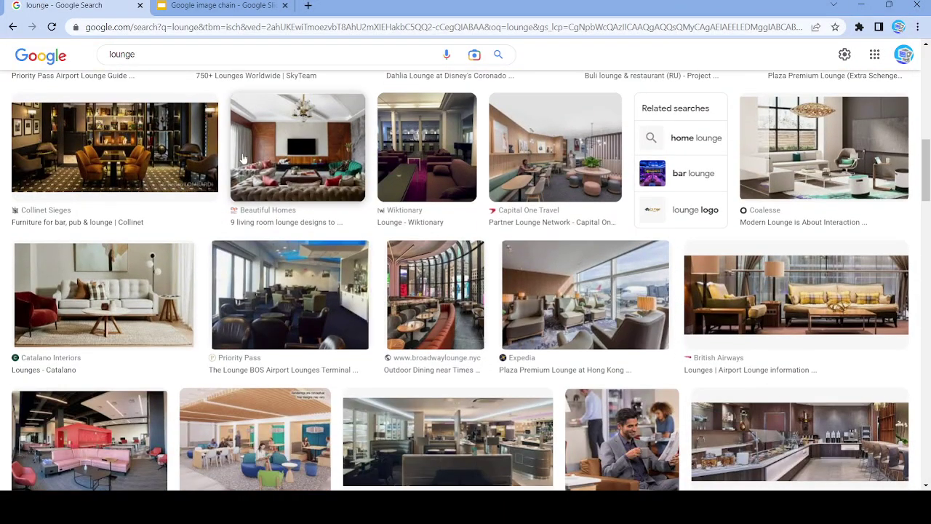
click(314, 179)
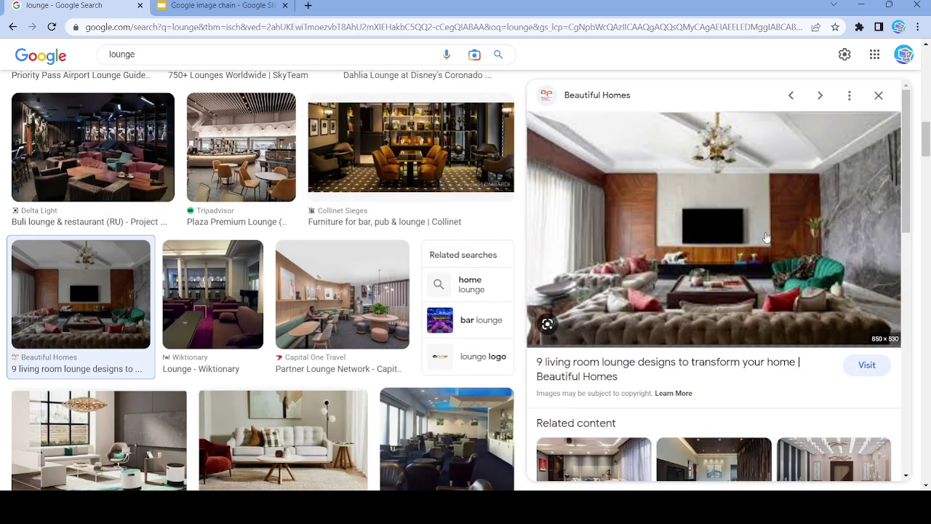
click(878, 96)
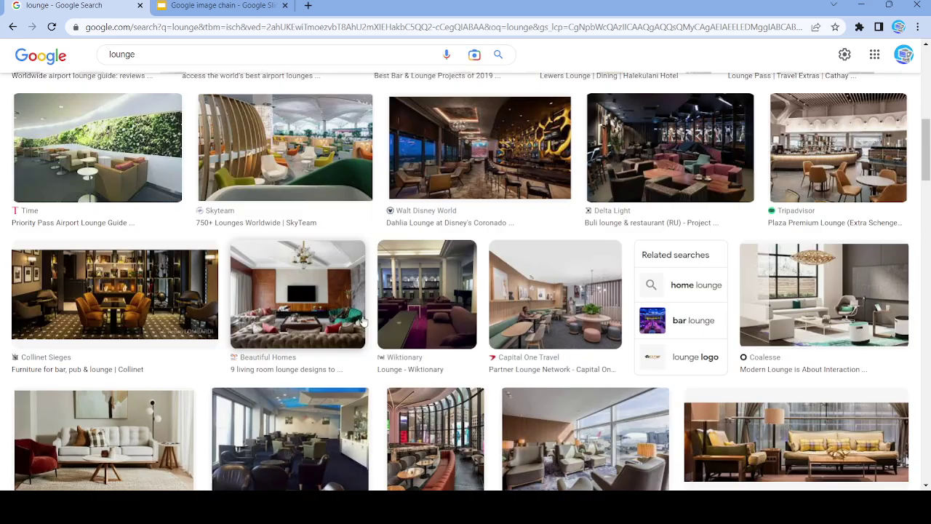
scroll(367, 320, down, 5)
scroll(371, 332, down, 5)
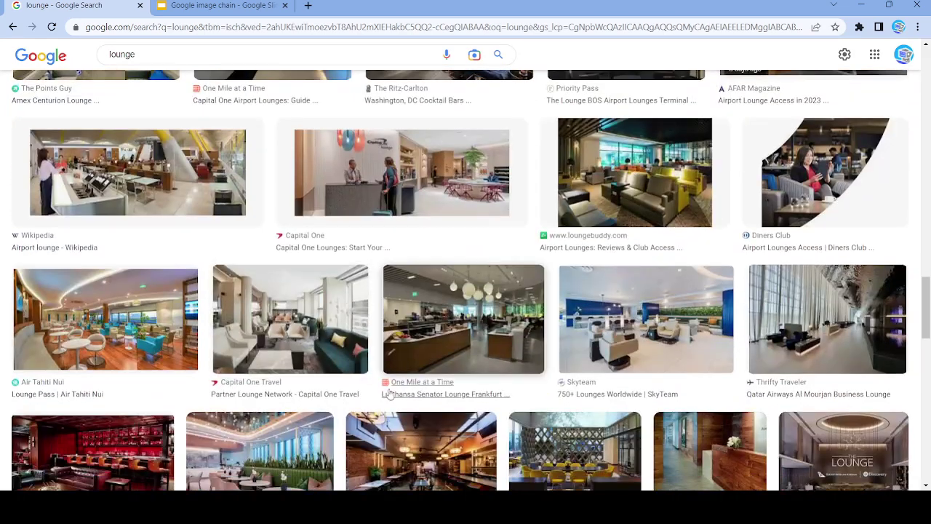
click(314, 334)
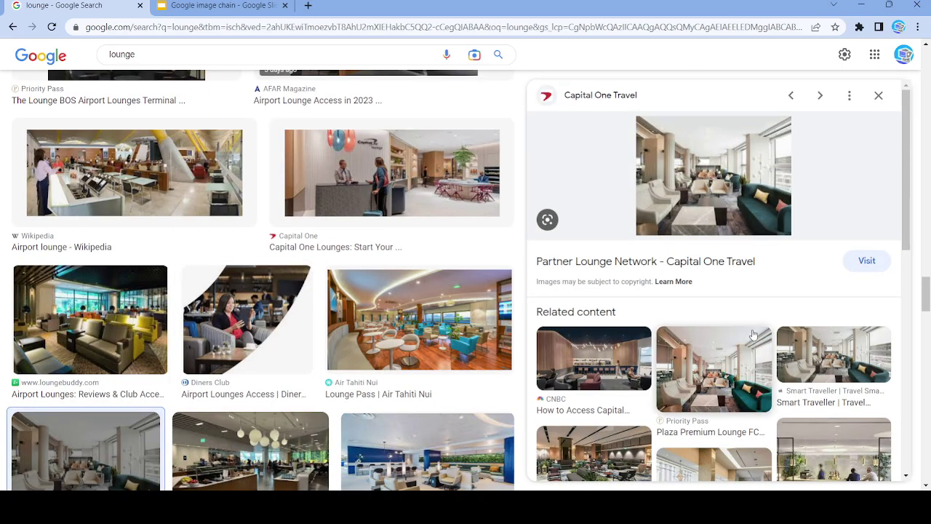
click(217, 6)
click(42, 451)
click(262, 253)
key(ctrl+v)
Step: Return to the Google image search and search for "partner"
click(65, 5)
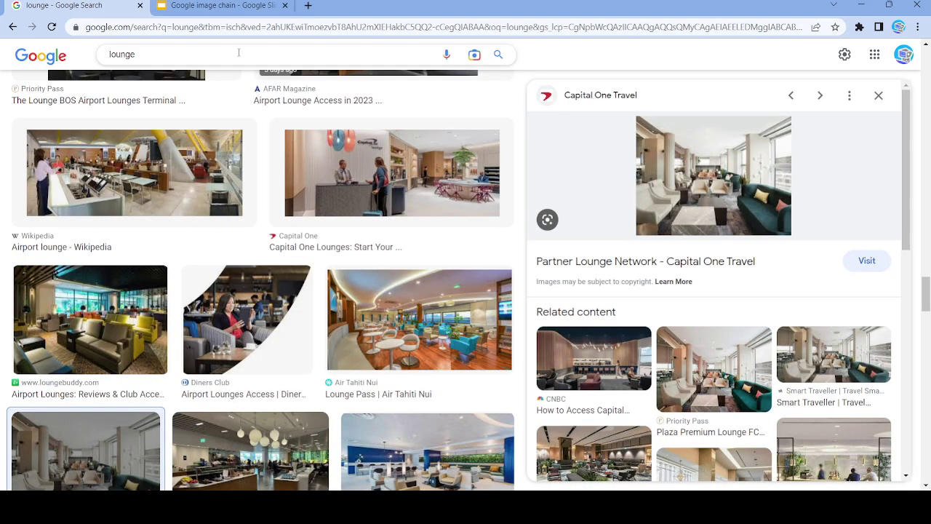
double_click(121, 54)
text(partner)
key(Return)
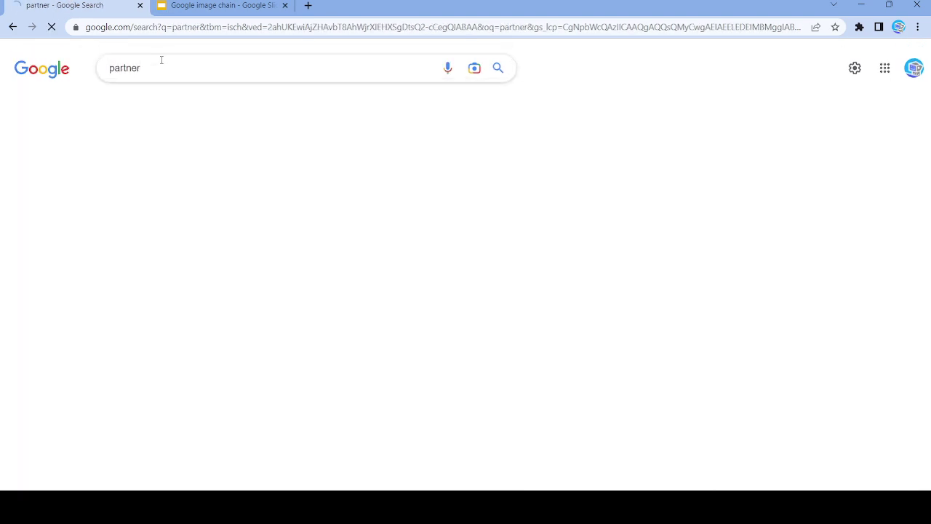
Step: Look through the "partner" image results, previewing the HubSpot Partner Programs and PowerSchool "Become an Official Partner!" pictures
scroll(550, 211, down, 7)
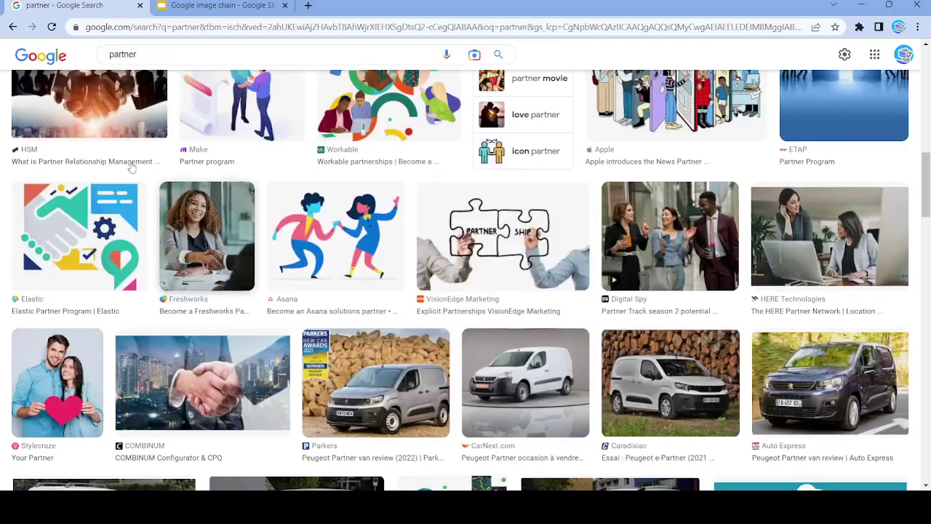
scroll(550, 211, down, 5)
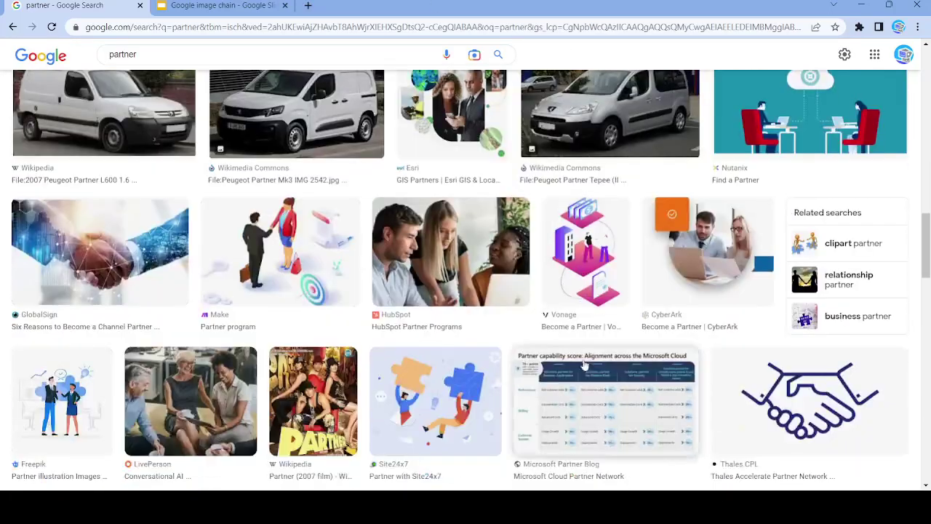
click(433, 262)
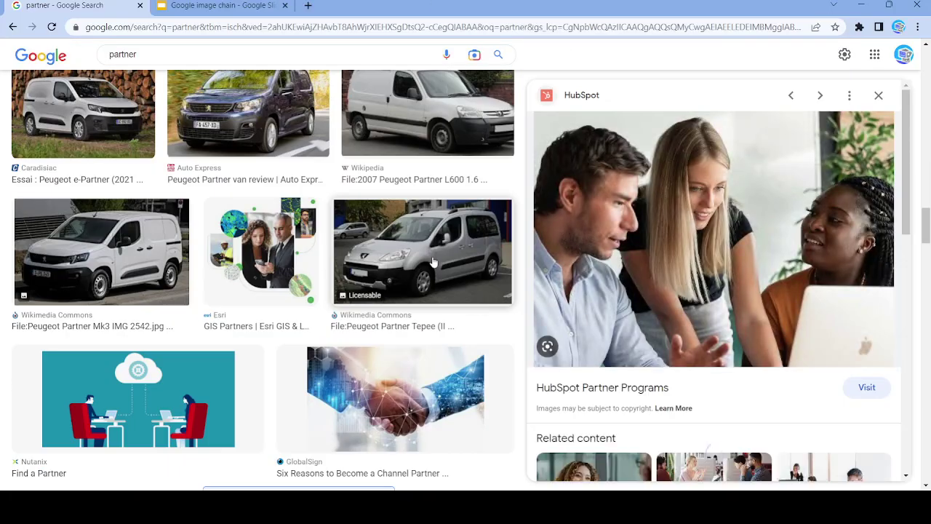
click(879, 95)
scroll(481, 356, down, 5)
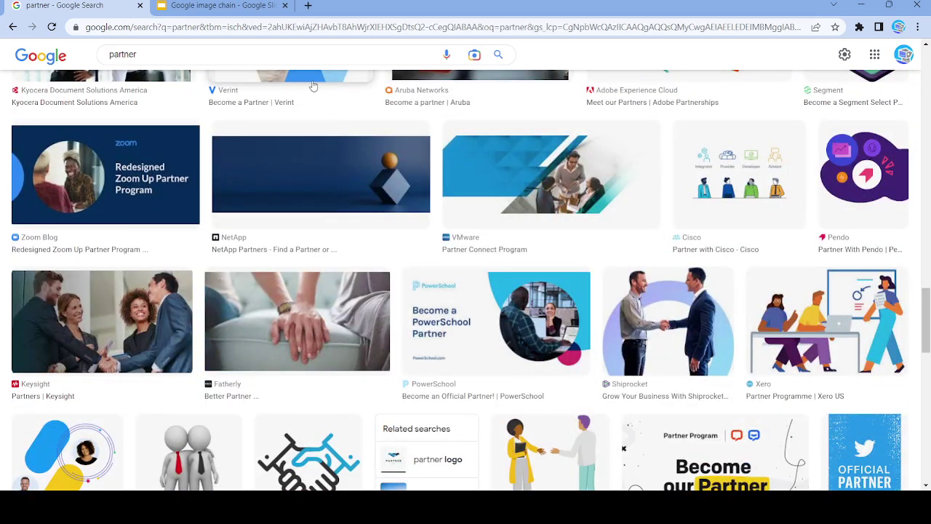
scroll(567, 321, down, 3)
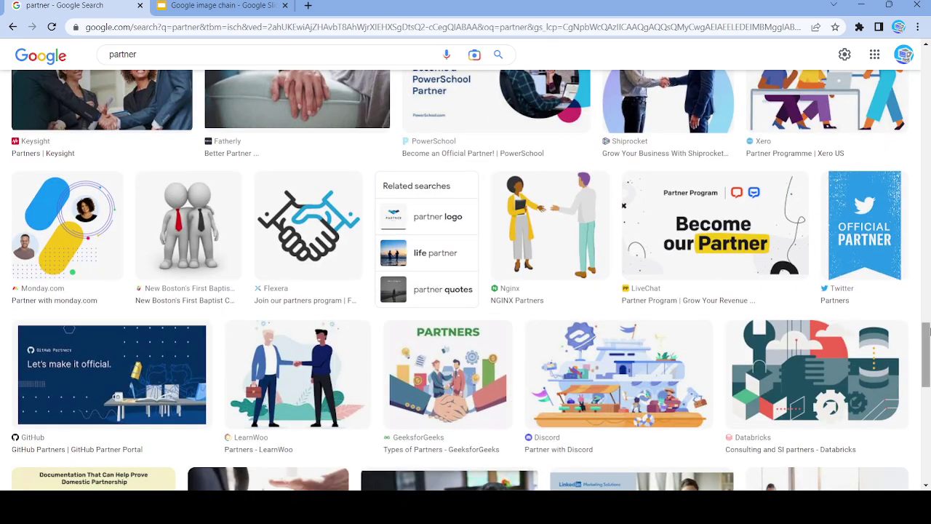
click(534, 114)
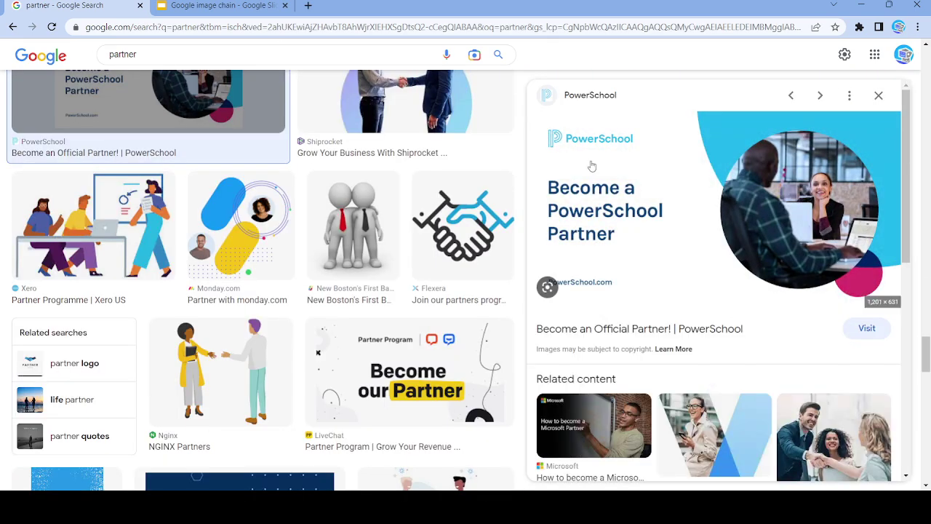
click(879, 95)
scroll(458, 284, down, 5)
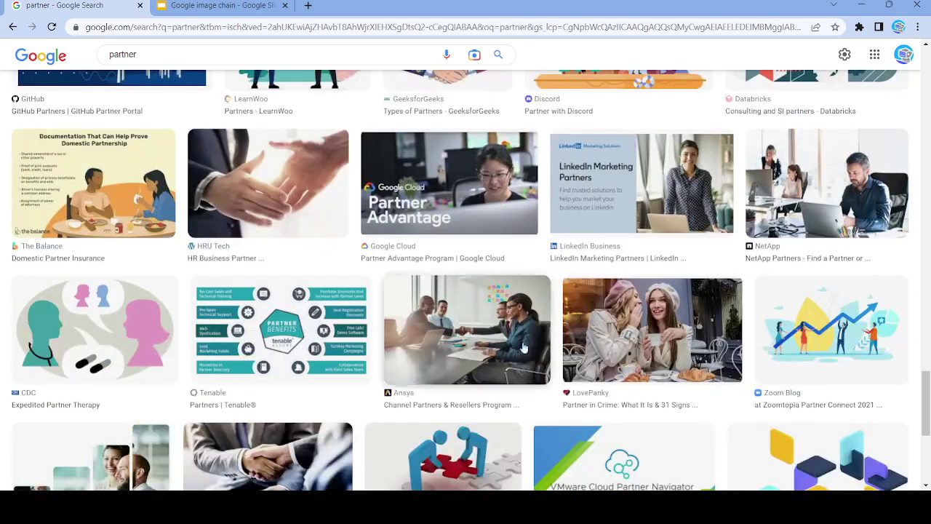
Step: Open the LovePanky "Partner in Crime" picture and paste it into slide 90 of the Google Slides presentation
click(652, 330)
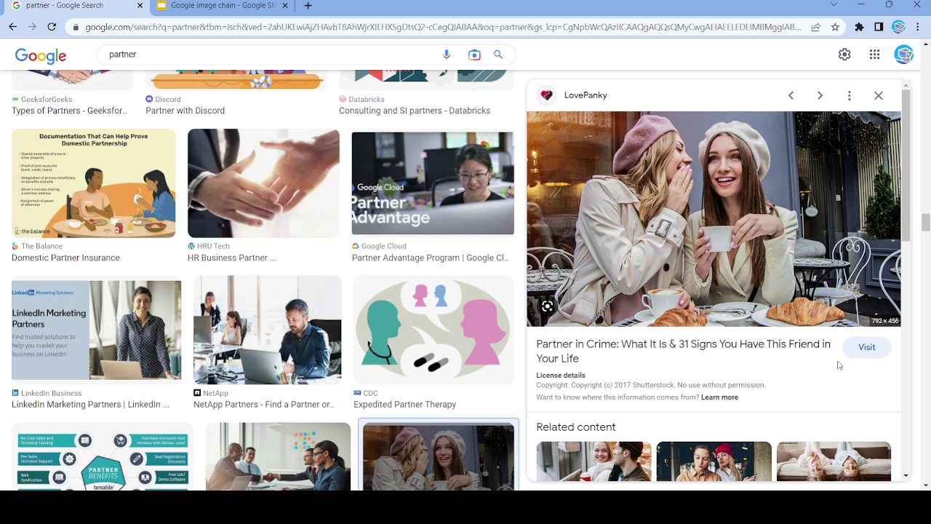
click(207, 12)
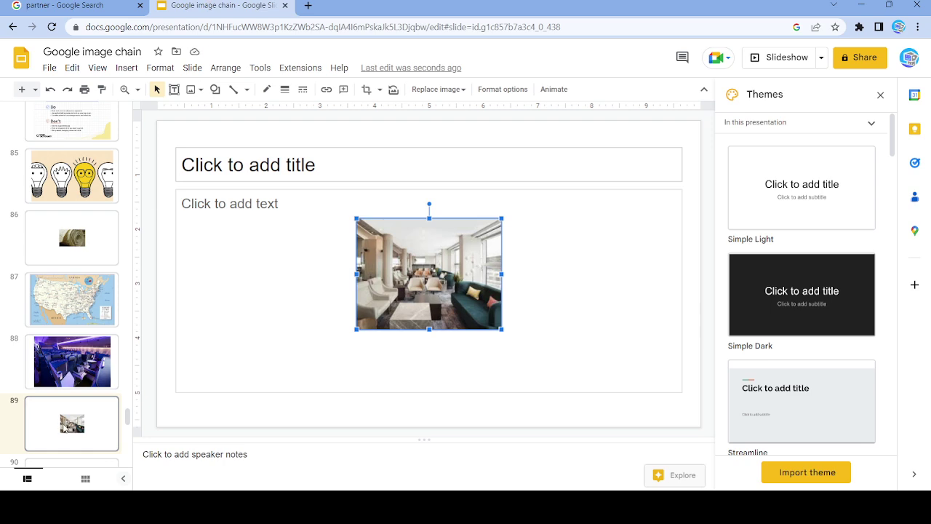
scroll(64, 427, down, 1)
key(ctrl+m)
click(222, 309)
key(ctrl+v)
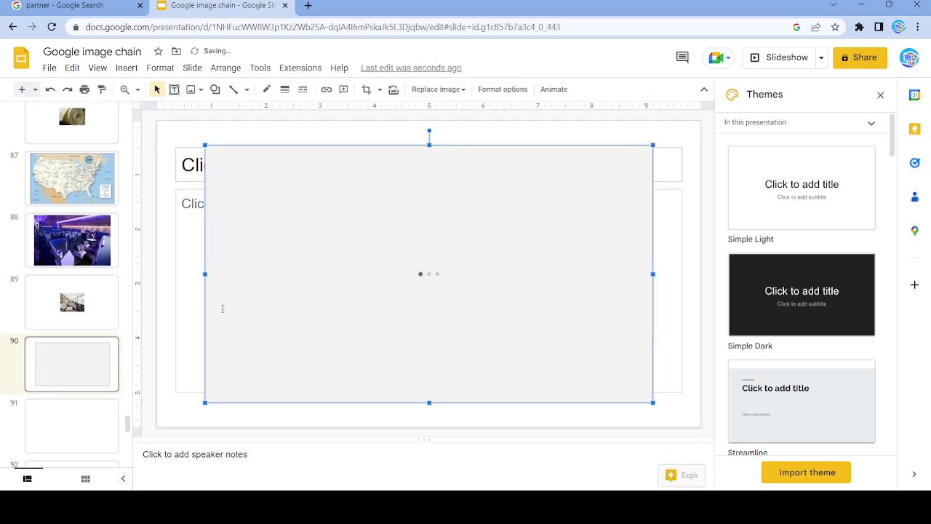
Step: Return to the Google image search and search for "signs"
click(62, 6)
click(123, 54)
key(Escape)
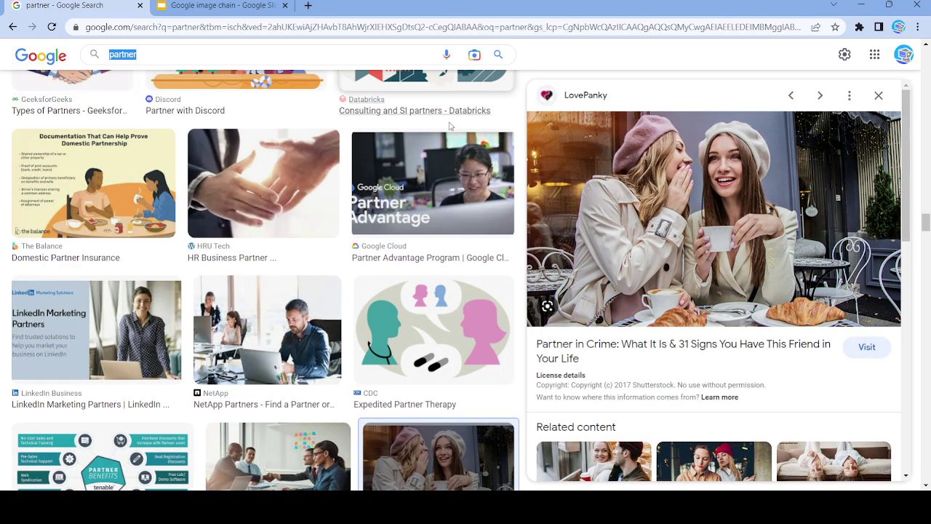
text(signs)
key(Return)
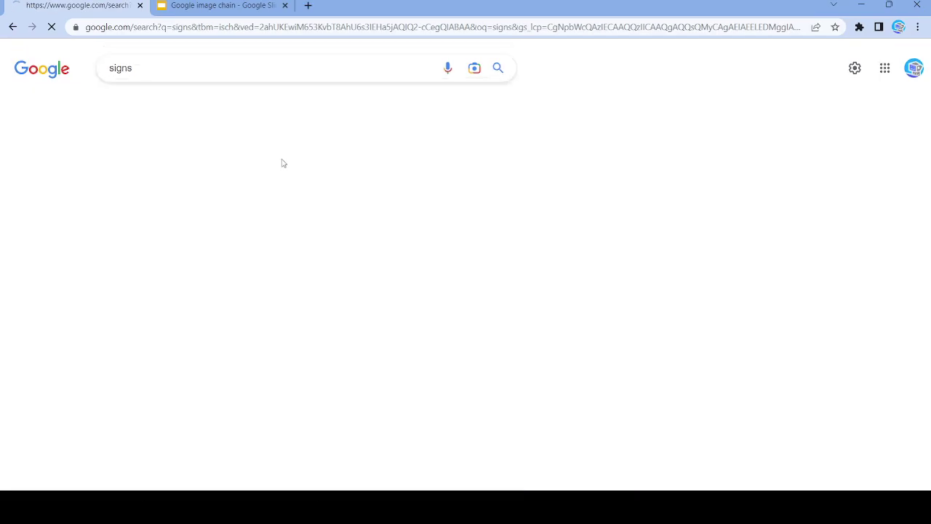
Step: Open the Hall Signs "W6-2 Divided Highway Ends" picture from the "signs" results and paste it into slide 91 of the Google Slides presentation
scroll(664, 295, down, 10)
scroll(664, 295, down, 10)
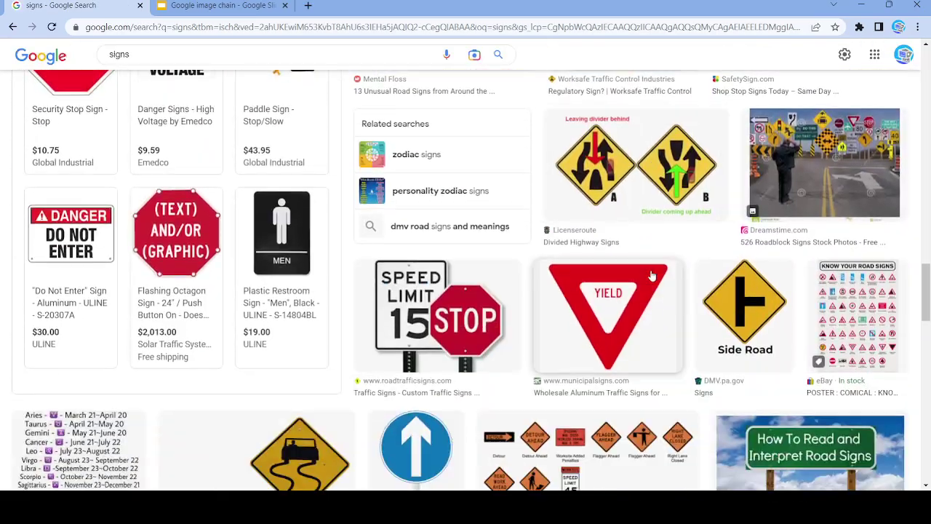
scroll(653, 275, down, 3)
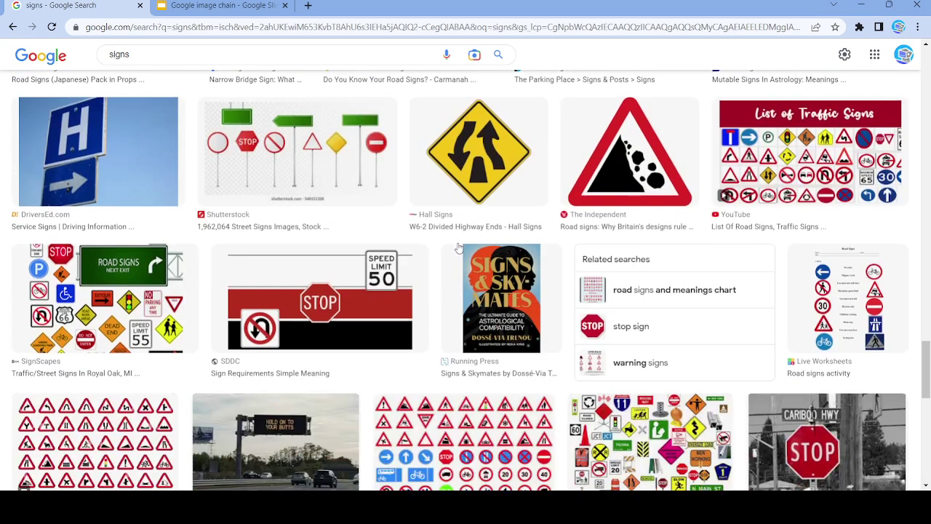
scroll(632, 268, down, 7)
click(479, 153)
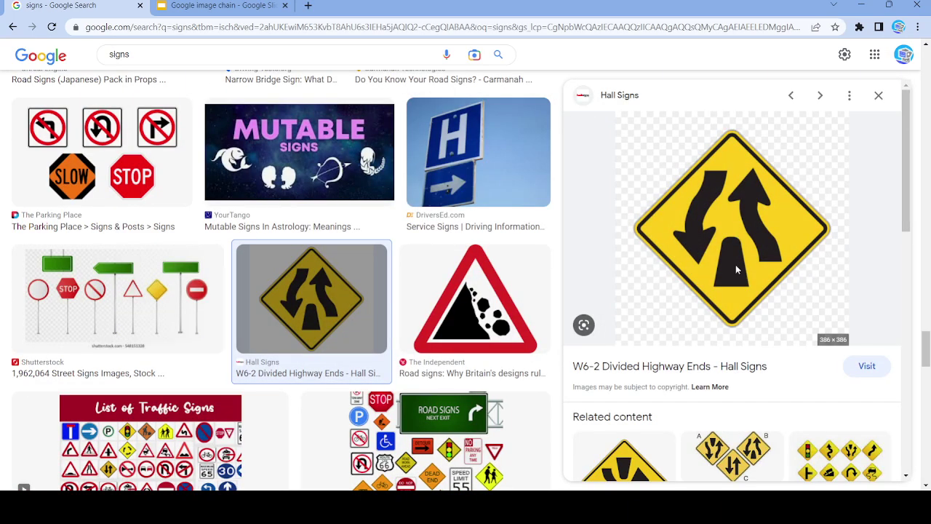
click(218, 6)
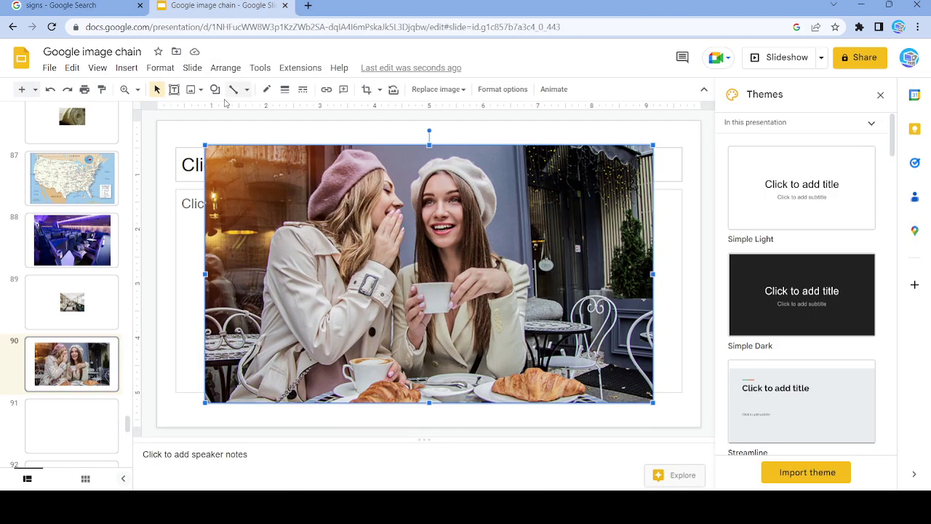
click(85, 403)
click(266, 295)
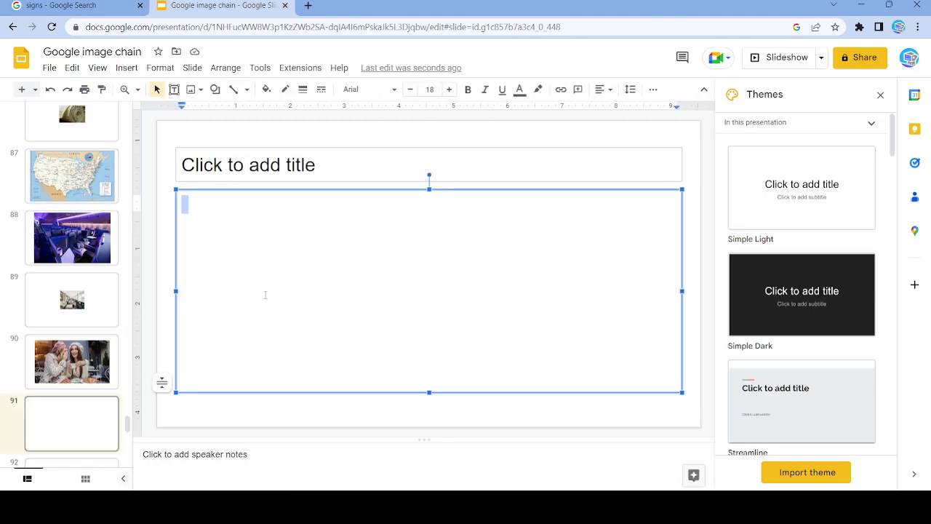
key(ctrl+v)
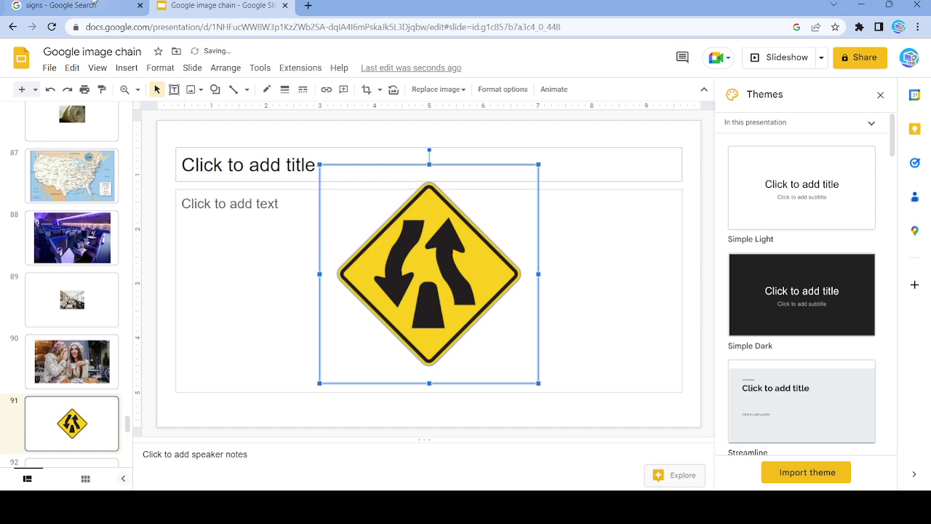
Step: Select slide 92, return to the Google image search and search for "divided"
scroll(66, 378, down, 3)
click(88, 281)
click(76, 6)
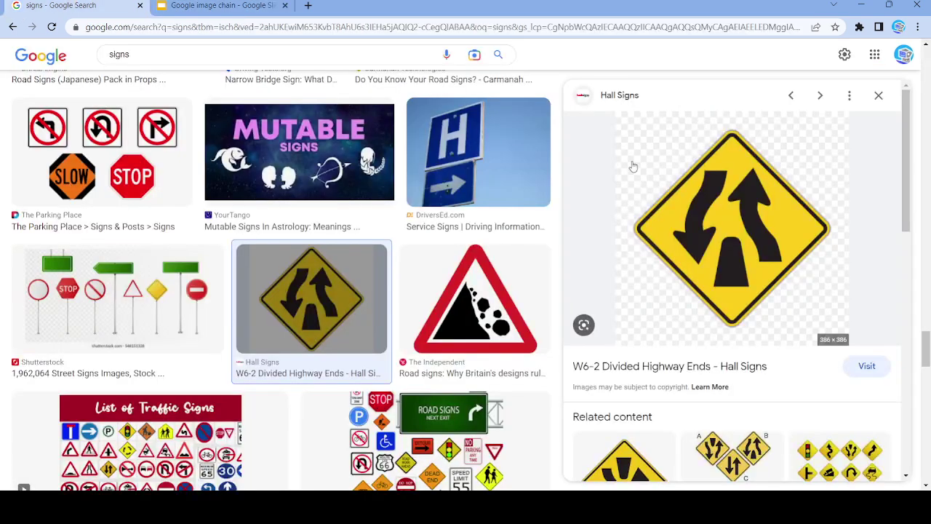
double_click(119, 55)
text(divided)
key(Return)
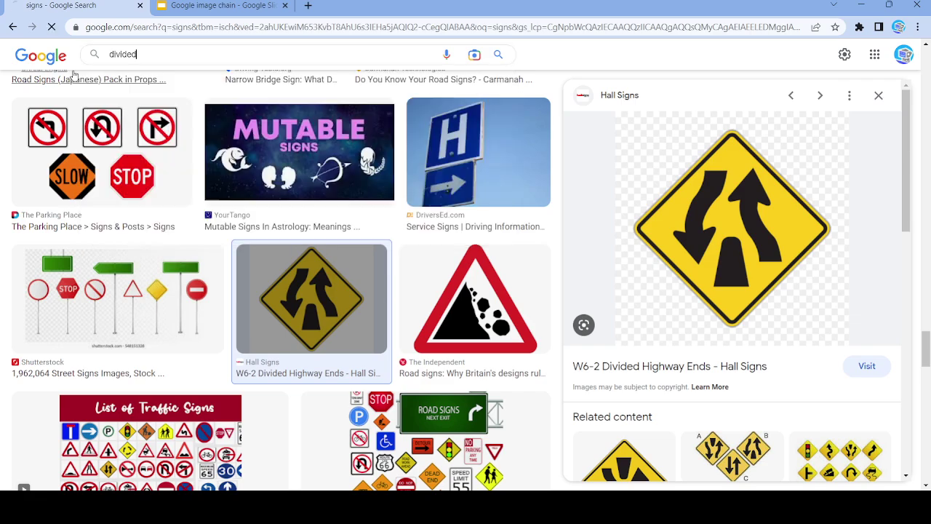
Step: Look through the "divided" image results, previewing the Associated Press "Divided America" picture
scroll(661, 360, down, 5)
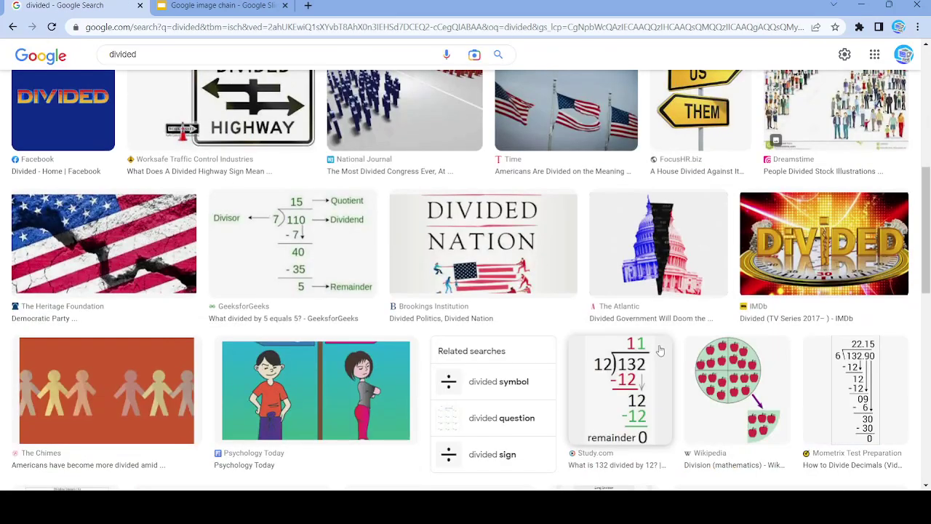
scroll(660, 360, down, 5)
scroll(661, 360, down, 1)
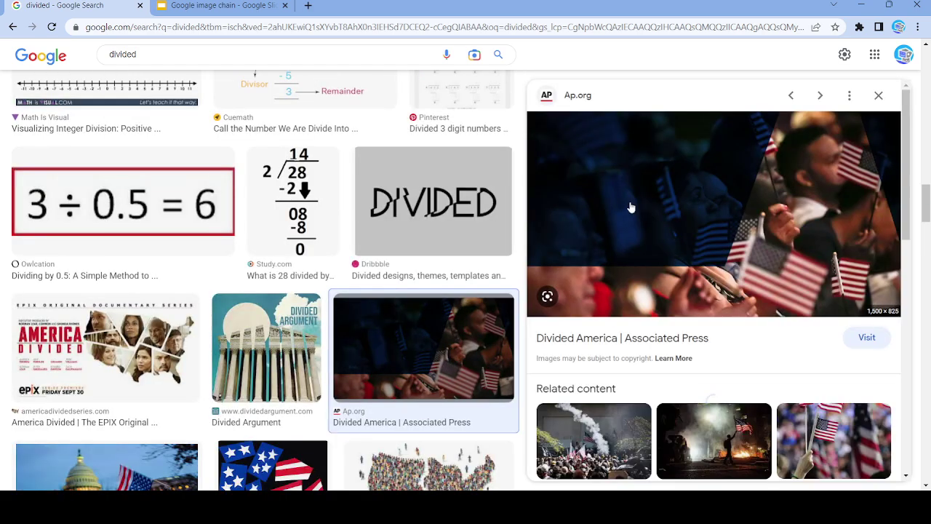
click(878, 95)
scroll(547, 303, down, 5)
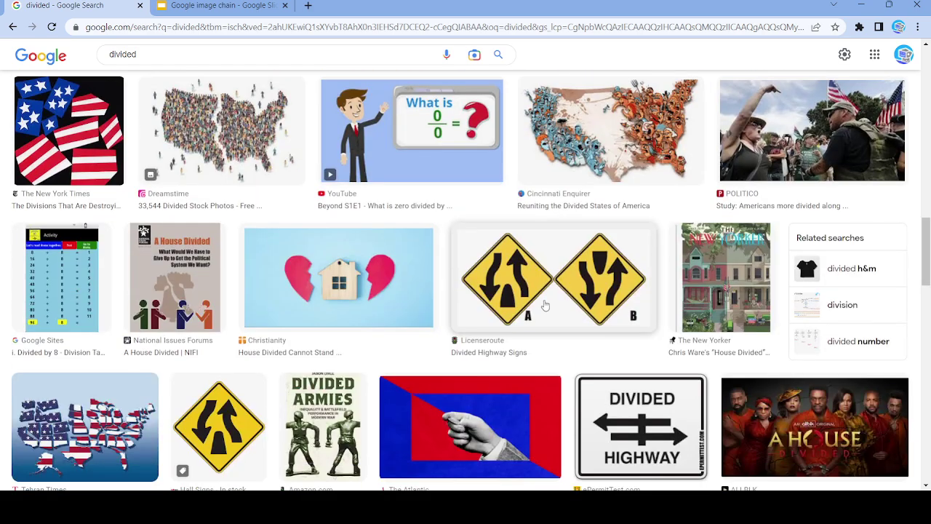
scroll(546, 305, down, 7)
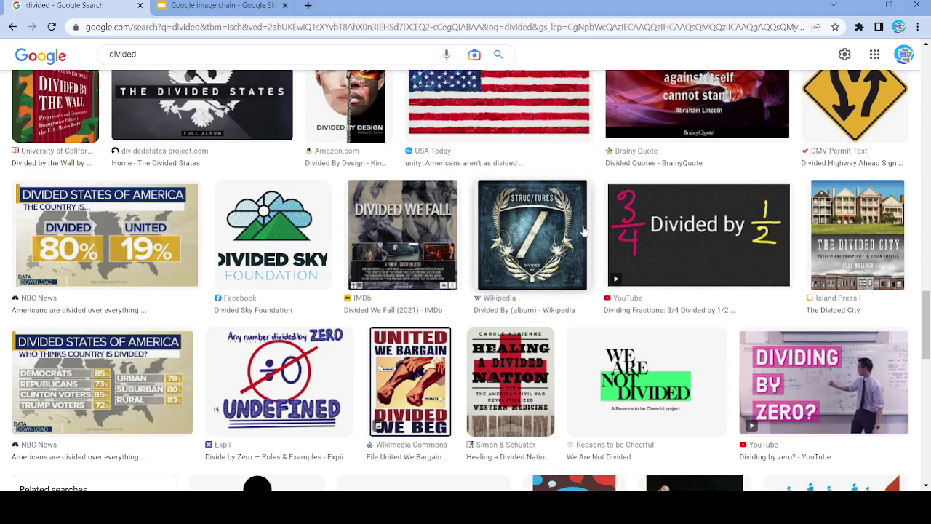
scroll(654, 232, down, 4)
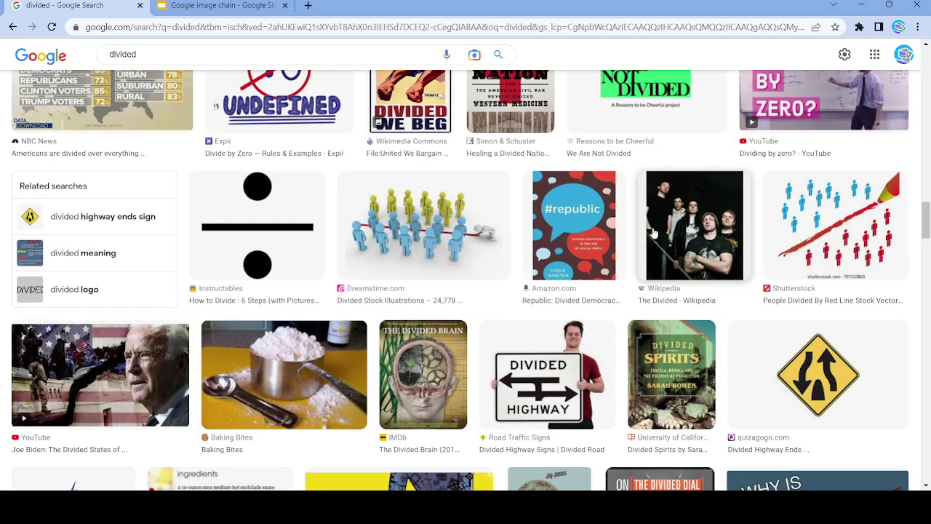
scroll(480, 269, down, 3)
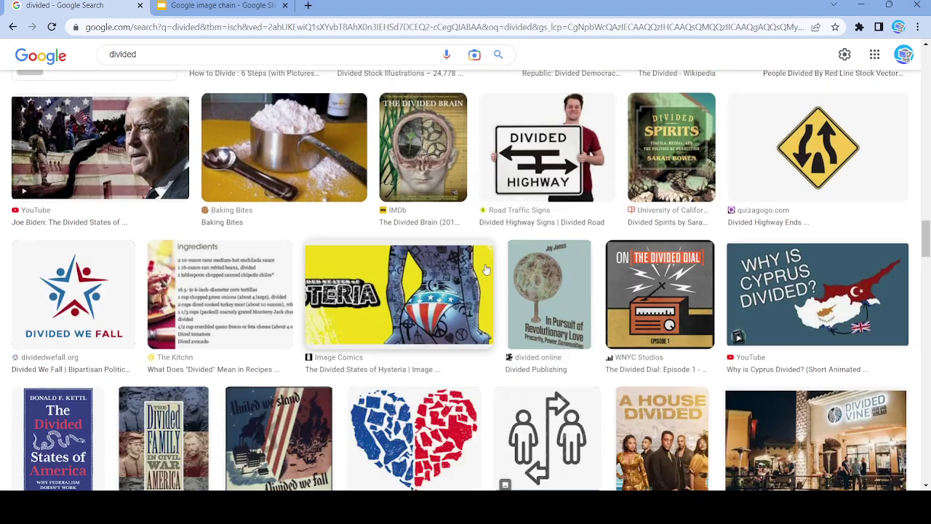
Step: Open the Baking Bites picture about "divided" ingredients and paste it into slide 92 of the Google Slides presentation
click(285, 146)
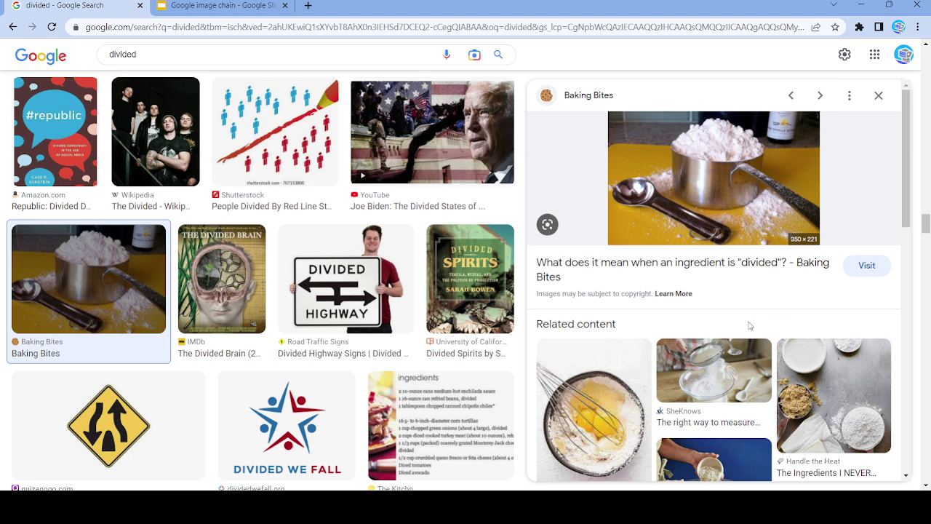
click(219, 5)
click(255, 233)
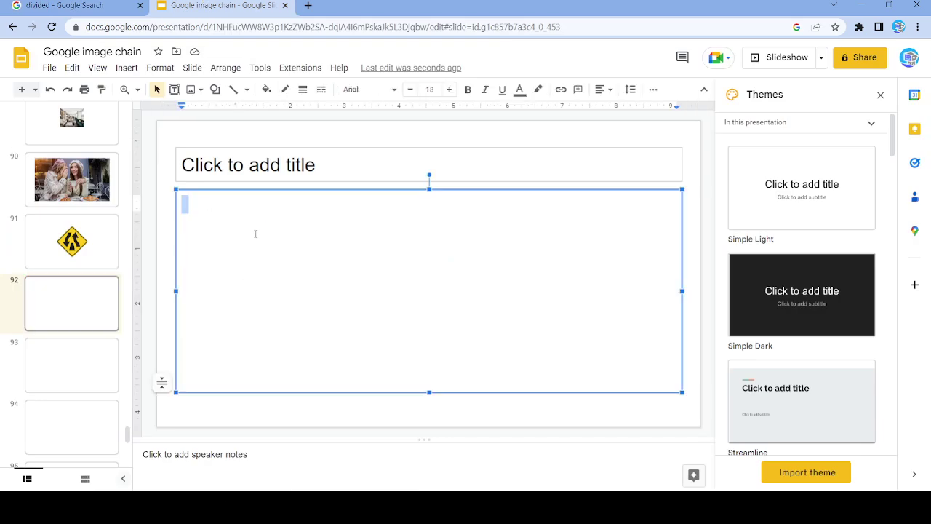
key(ctrl+v)
Step: Return to the Google image search and search for "mean"
click(87, 5)
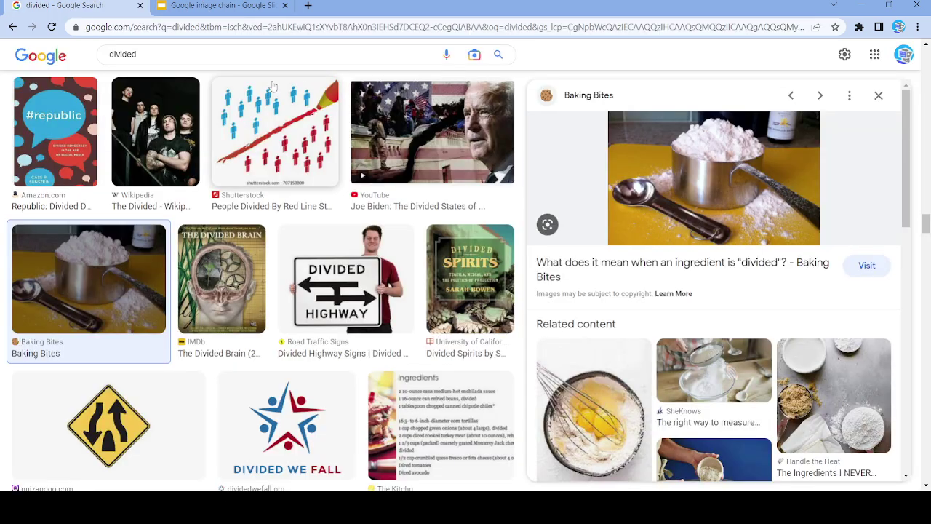
drag(202, 51, 116, 48)
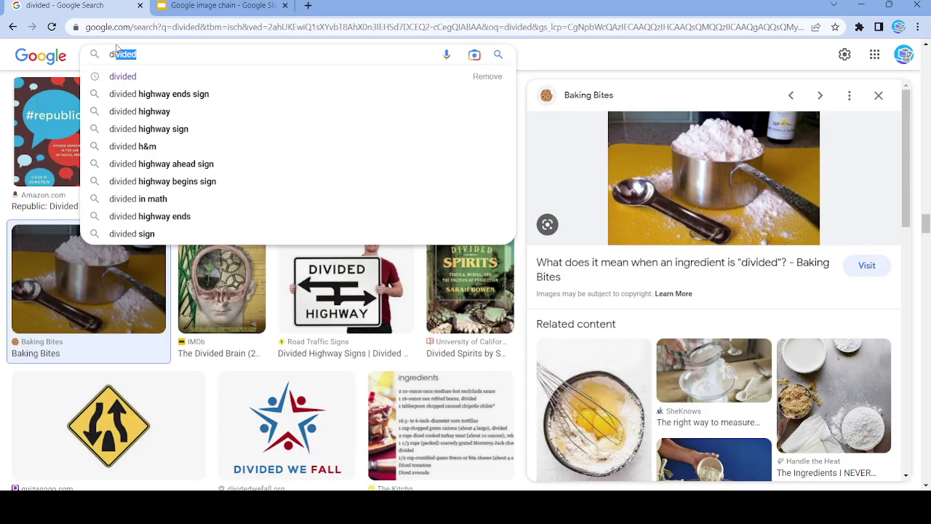
key(BackSpace)
key(BackSpace)
key(BackSpace)
text(mean)
key(Return)
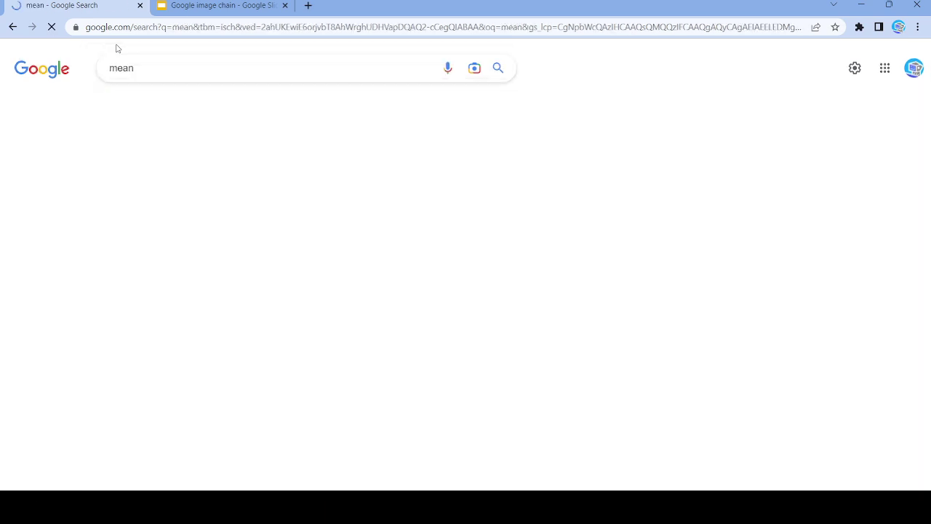
Step: Look through the "mean" image results, previewing the Pinterest "Mean, Median, Mode, Range Poster" and the 7ESL "What Does BR Mean" picture
scroll(451, 208, down, 5)
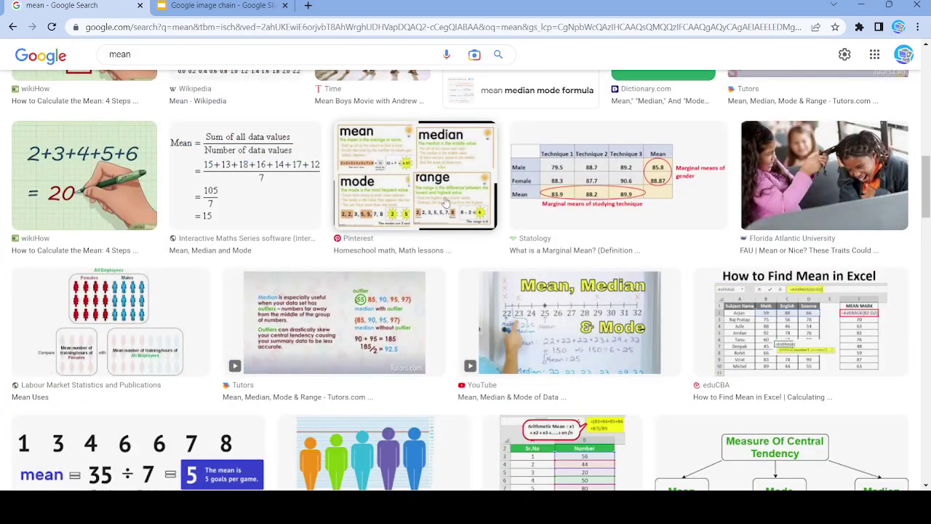
click(421, 170)
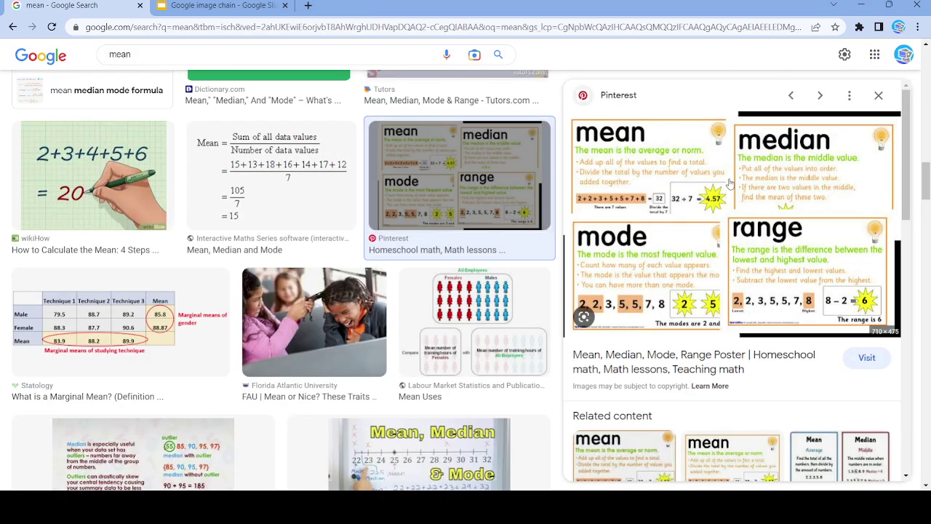
click(879, 95)
scroll(573, 367, down, 10)
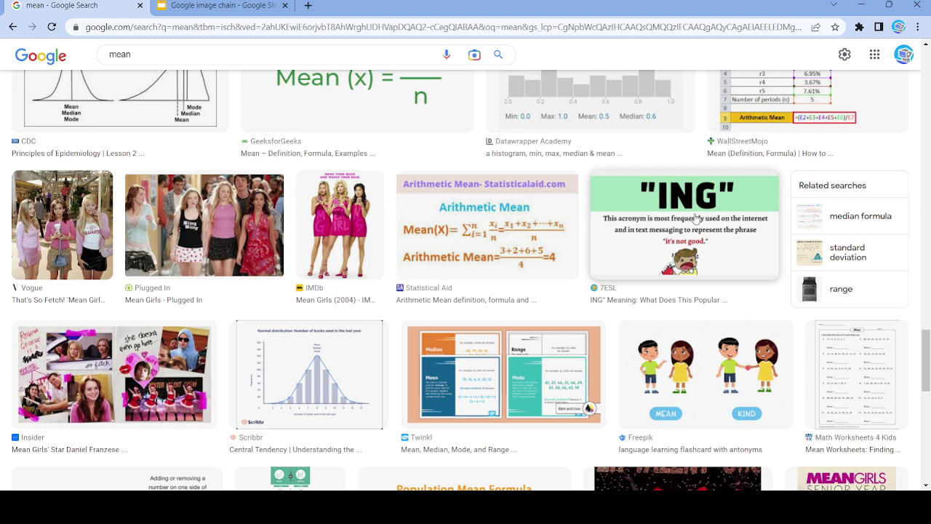
scroll(697, 218, down, 4)
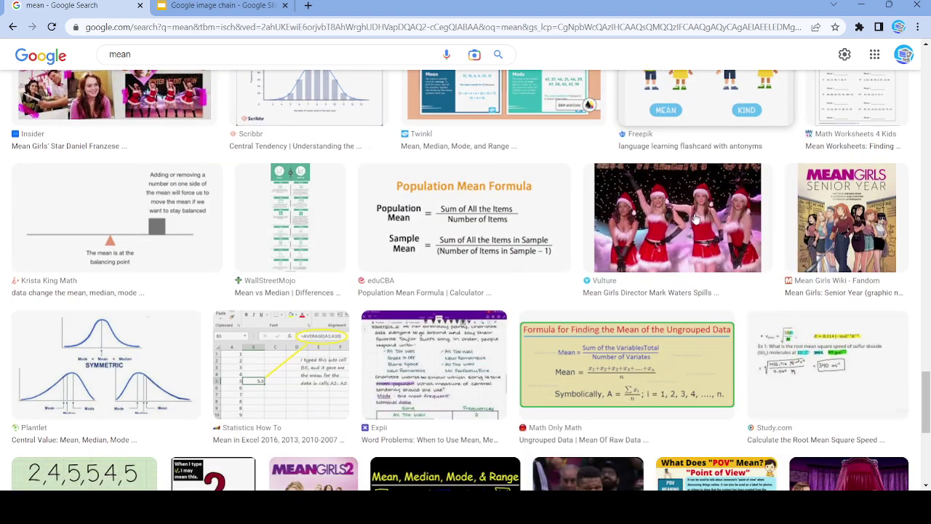
scroll(696, 219, down, 3)
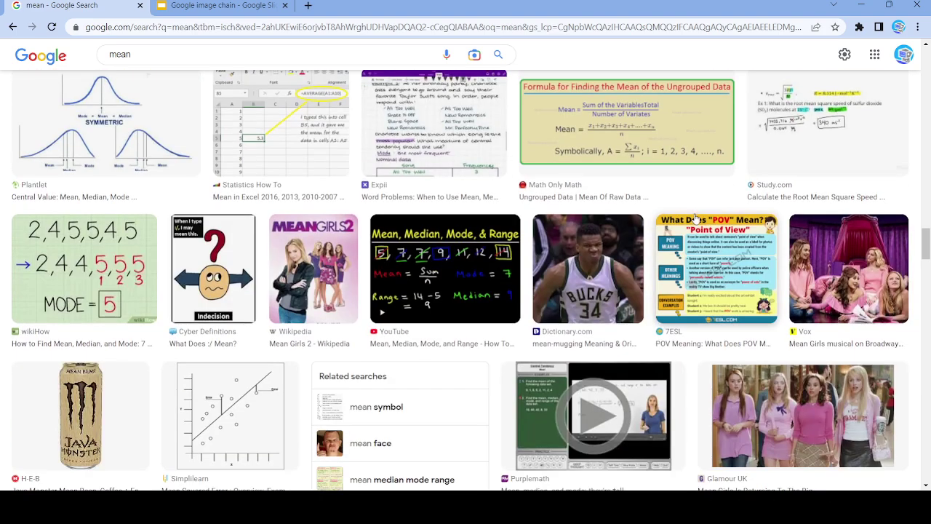
scroll(696, 218, down, 3)
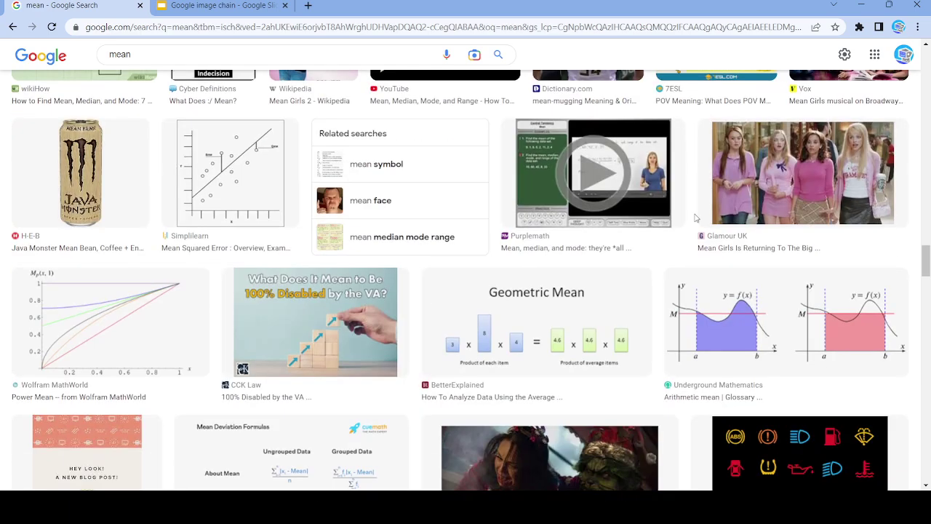
scroll(516, 286, down, 1)
scroll(516, 286, down, 3)
scroll(516, 286, down, 5)
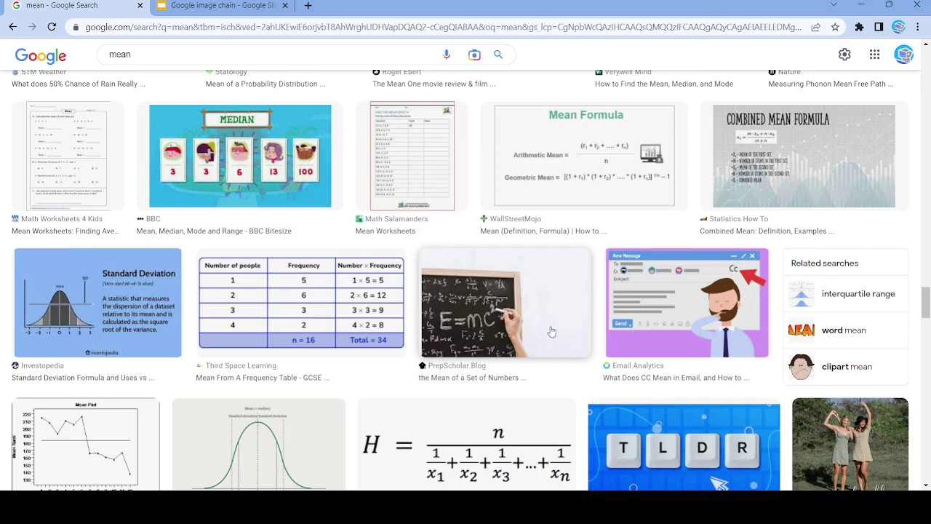
scroll(551, 331, down, 7)
click(606, 222)
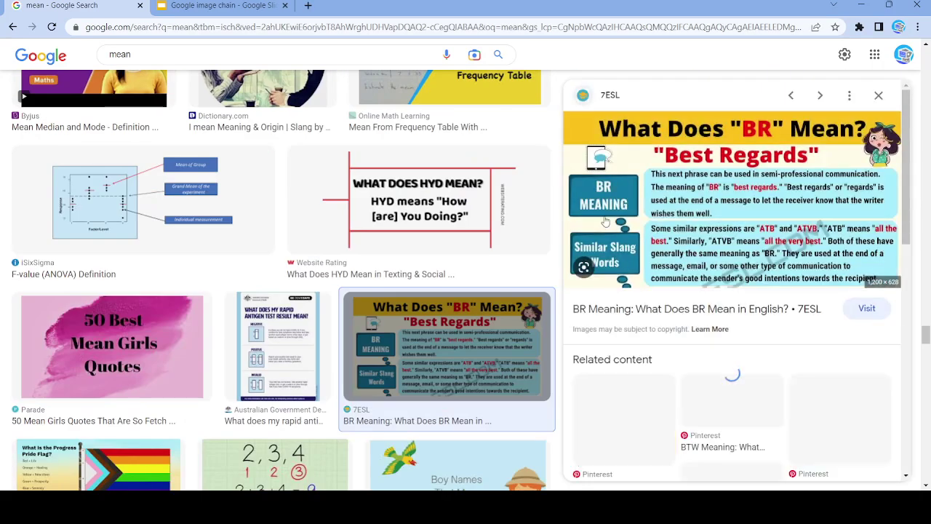
click(879, 95)
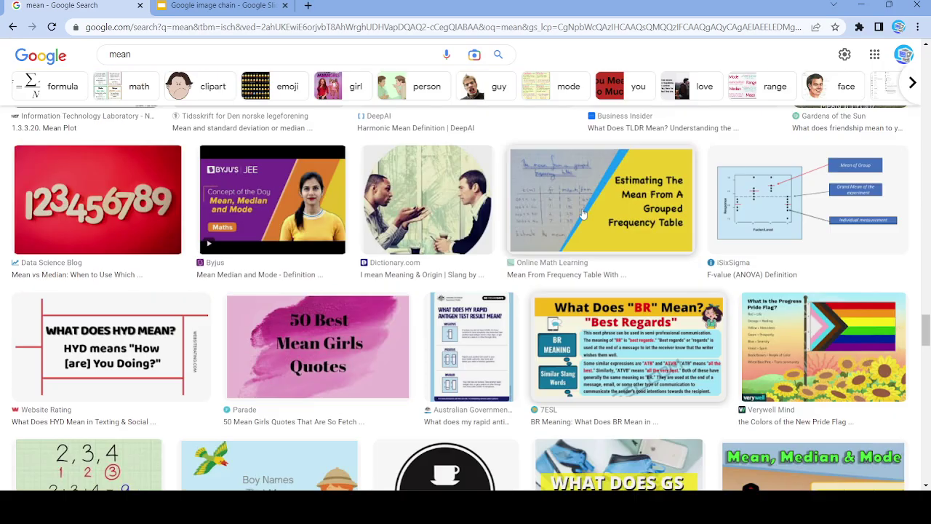
scroll(646, 185, down, 5)
scroll(520, 254, down, 5)
scroll(614, 412, up, 2)
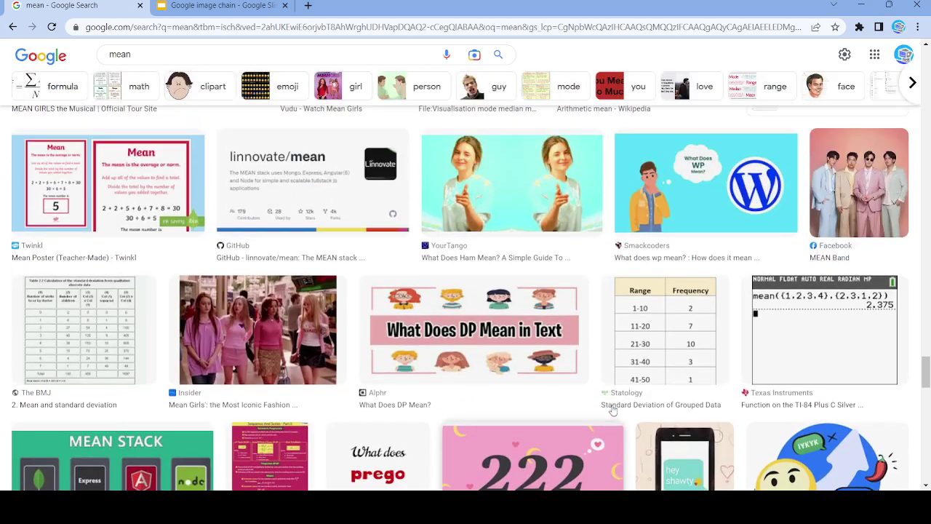
Step: Open the YourTango "What Does Ham Mean?" picture and paste it into slide 93 of the Google Slides presentation
click(590, 153)
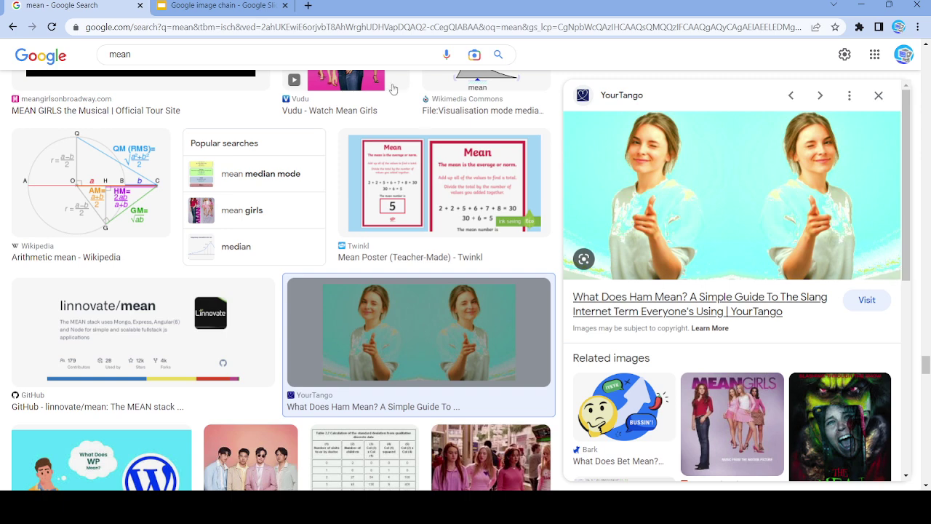
click(218, 6)
click(76, 375)
click(249, 242)
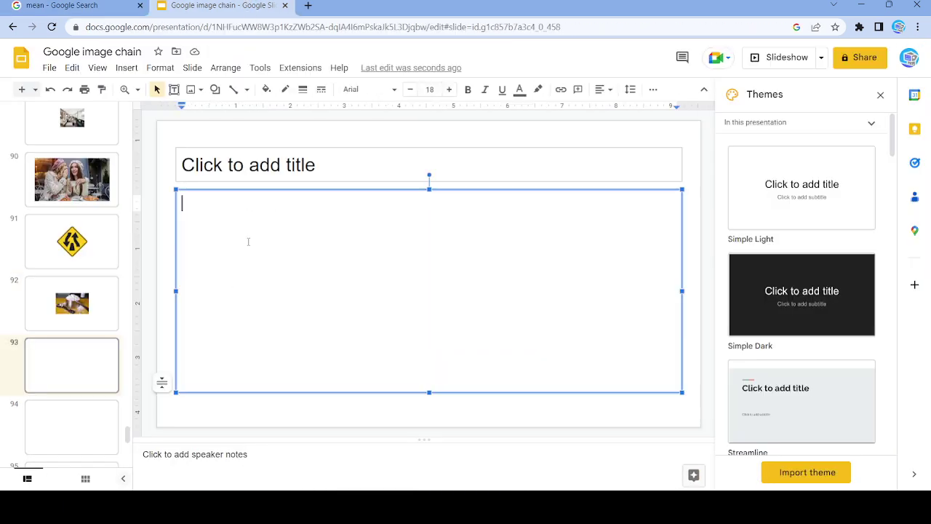
key(ctrl+v)
Step: Return to the Google image search and search for "Using"
click(58, 6)
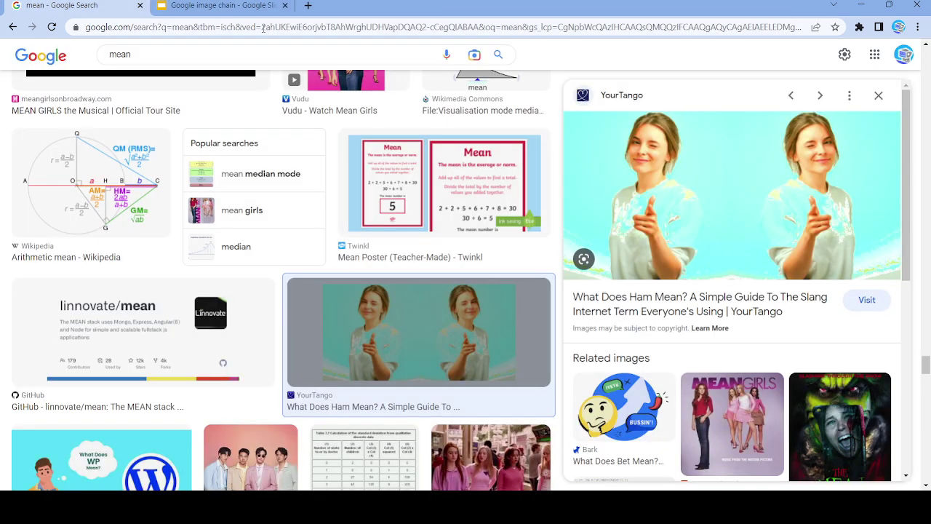
triple_click(188, 54)
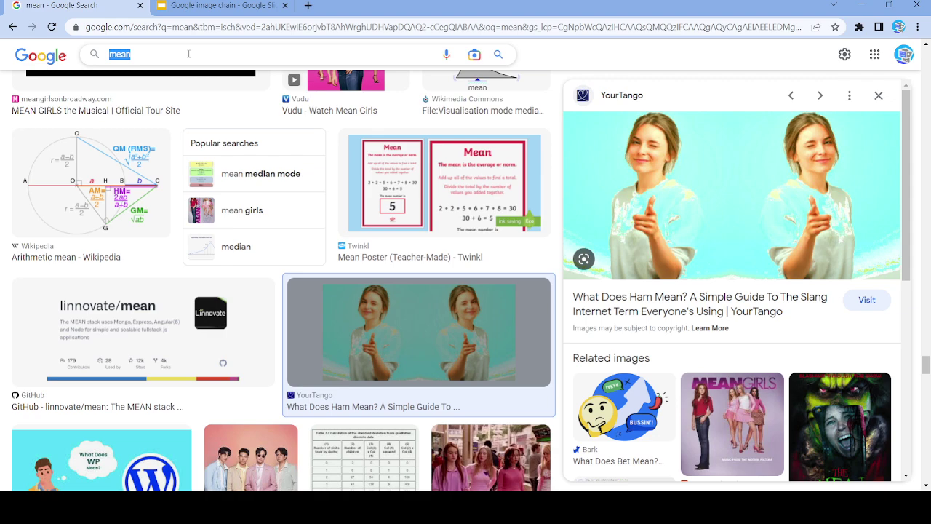
text(y)
key(BackSpace)
text(Using)
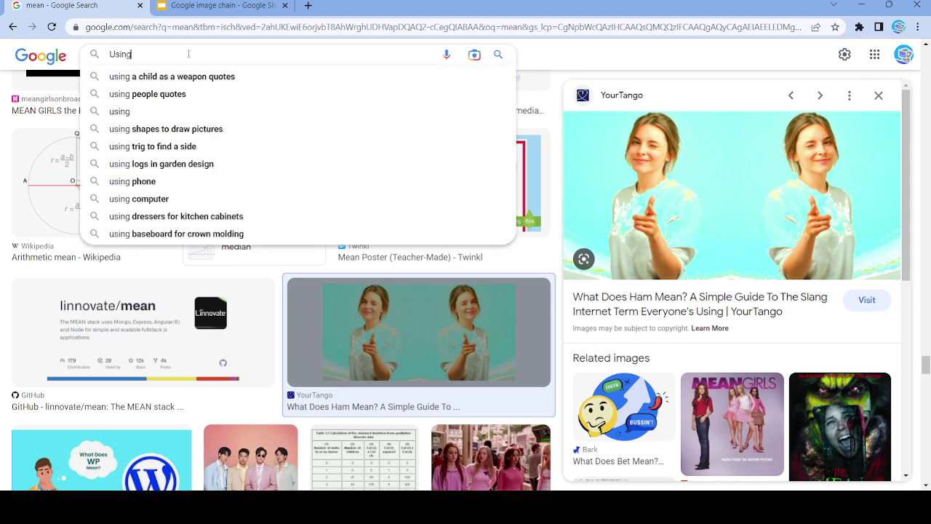
key(Return)
Step: Look through the "Using" image results, previewing the modal verbs, KSE Academy idioms and Slidesgo PowerPoint and Google Slides pictures
scroll(558, 355, down, 5)
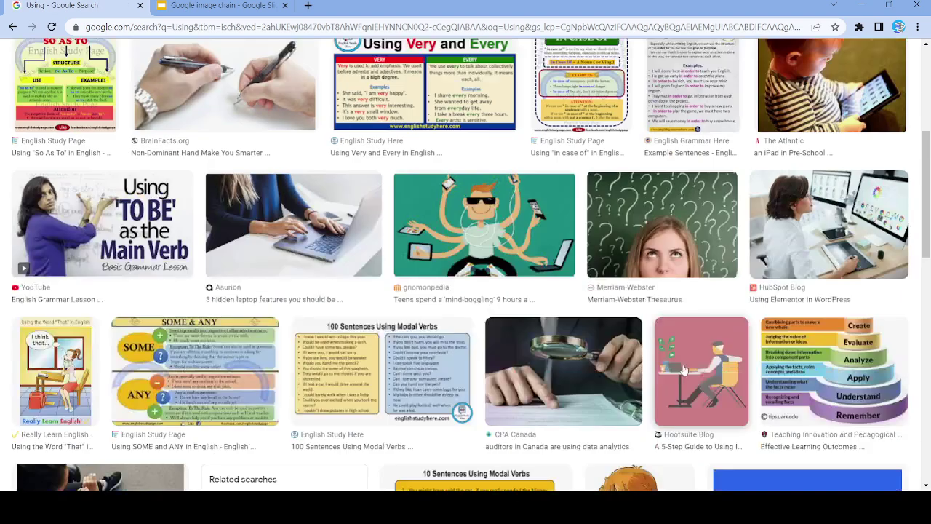
click(335, 243)
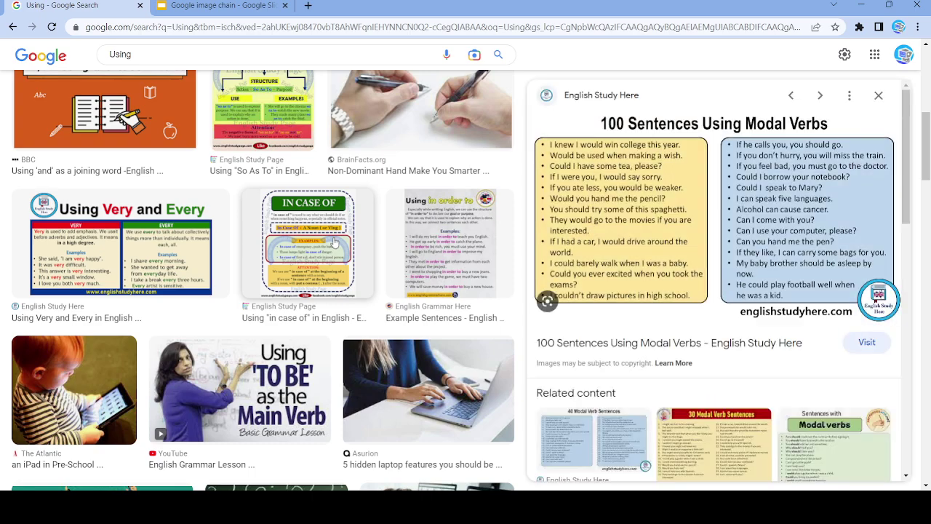
click(878, 95)
scroll(323, 223, down, 5)
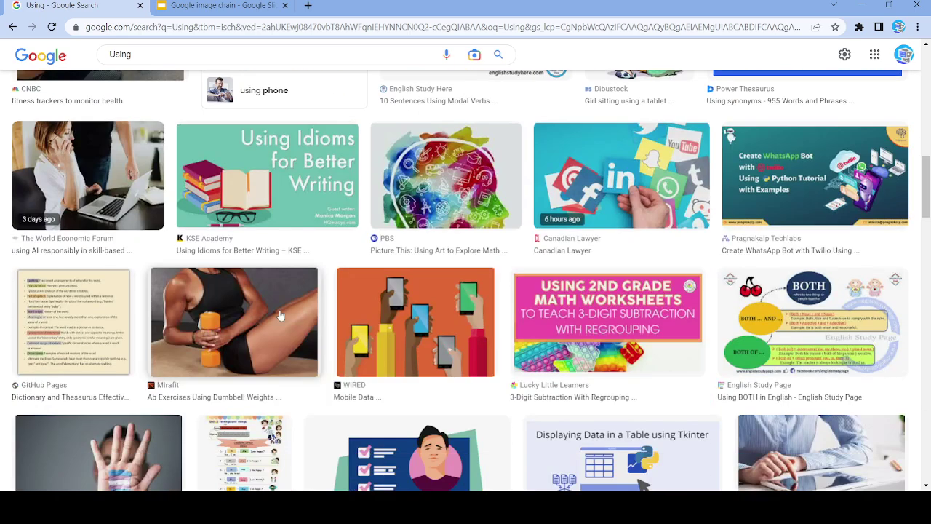
click(268, 191)
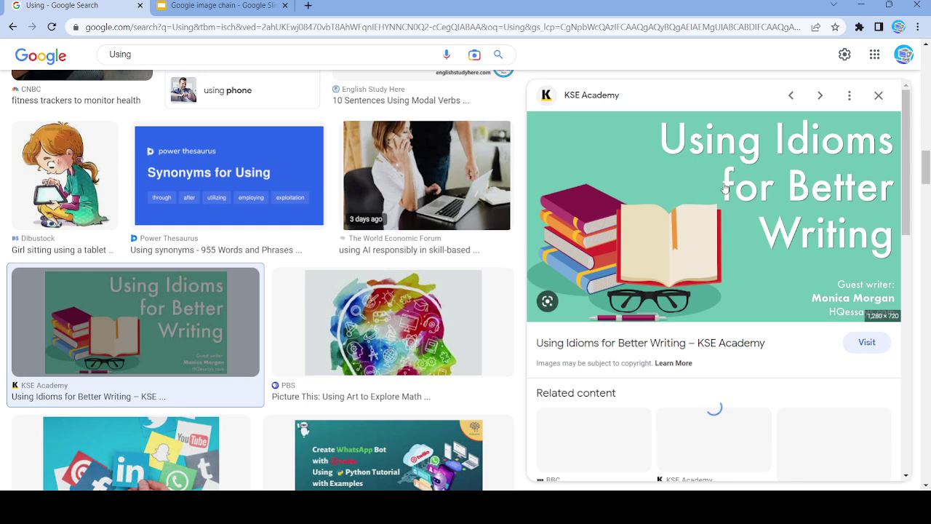
click(878, 96)
scroll(397, 235, down, 3)
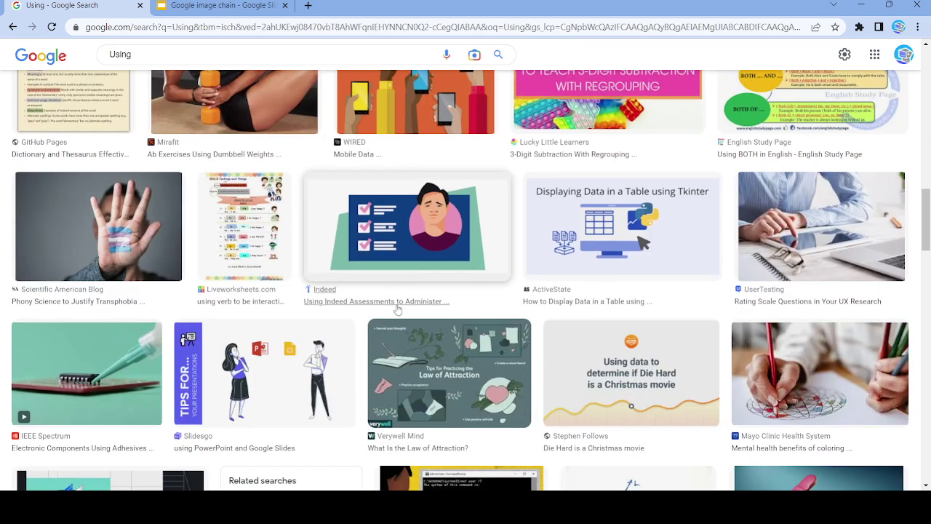
click(275, 374)
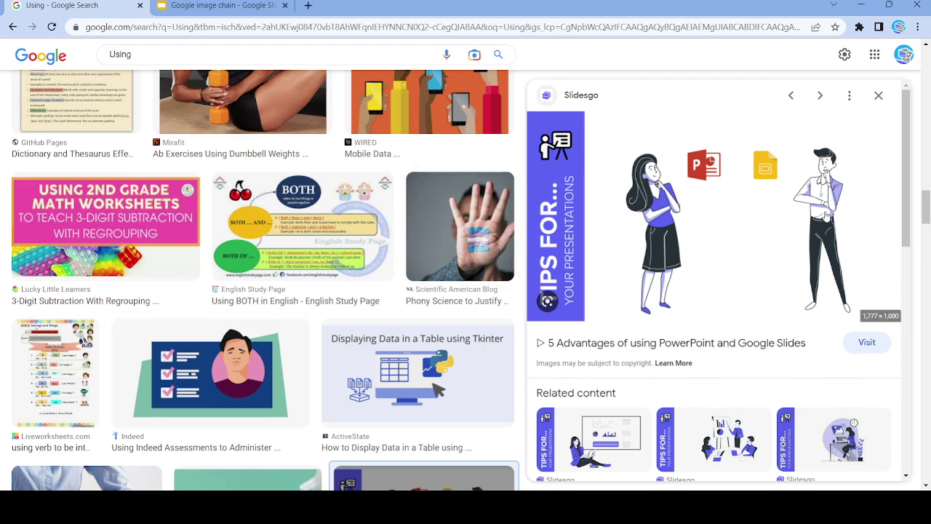
click(878, 96)
scroll(480, 304, down, 5)
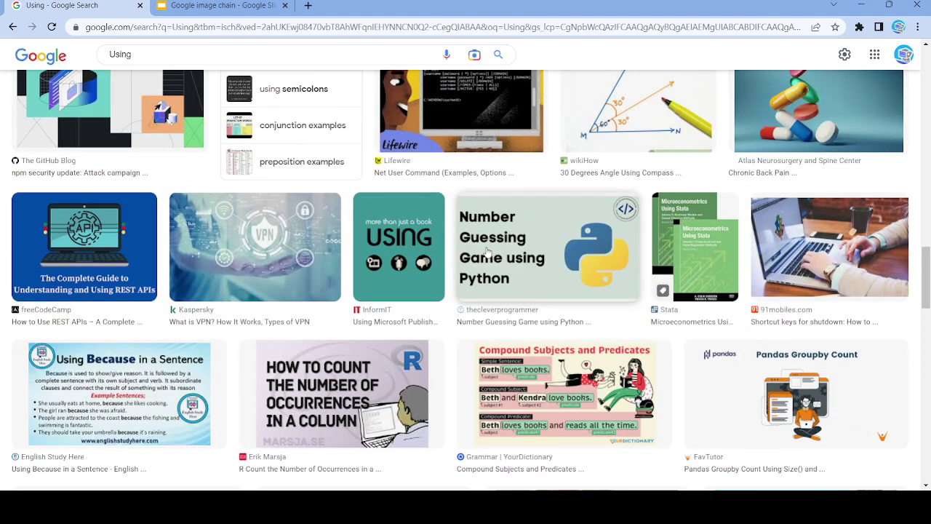
Step: Open the English Study Here "Using Because in a Sentence" picture and paste it into slide 94 of the Google Slides presentation
click(167, 359)
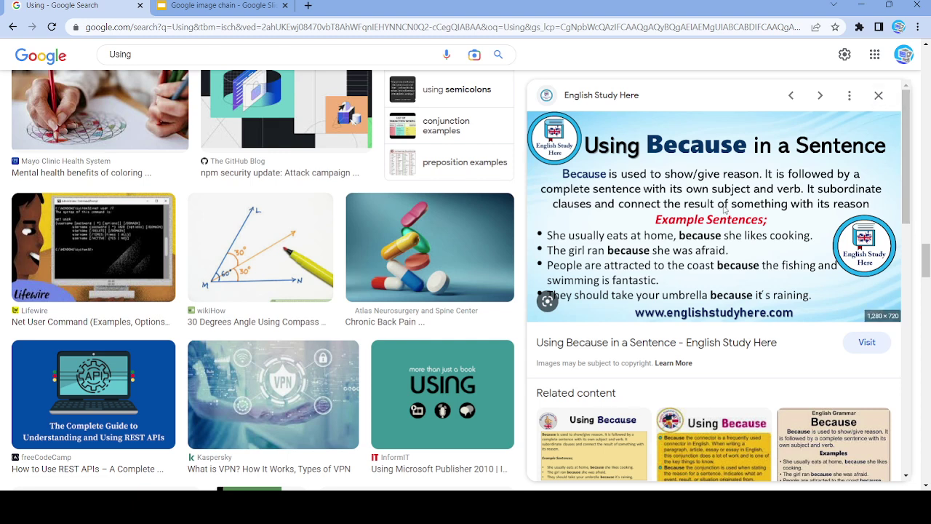
key(ctrl+Tab)
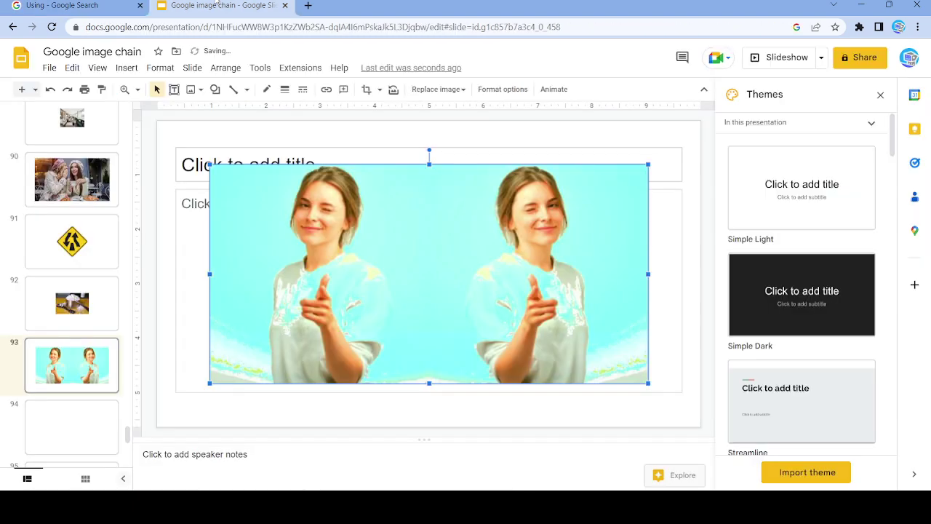
click(75, 416)
click(265, 258)
key(ctrl+v)
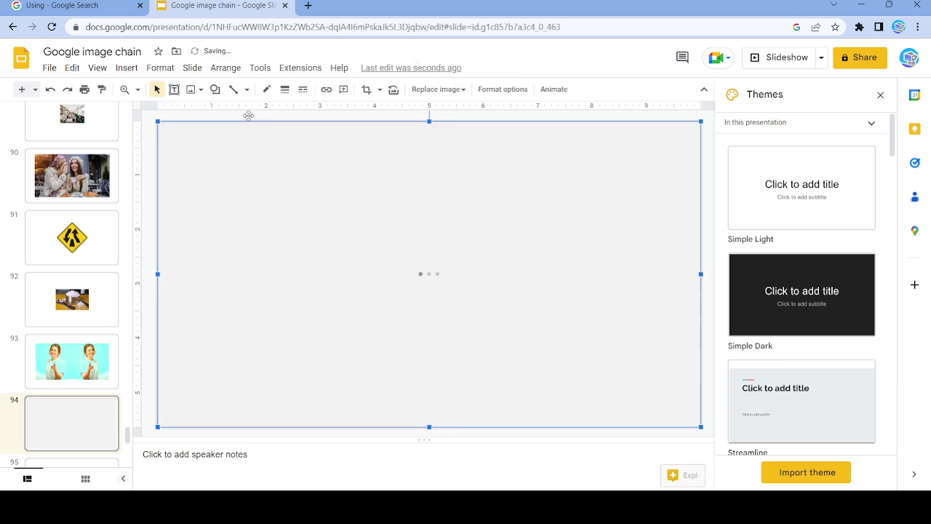
Step: Return to the Google image search and search for "because"
key(ctrl+Tab)
double_click(120, 54)
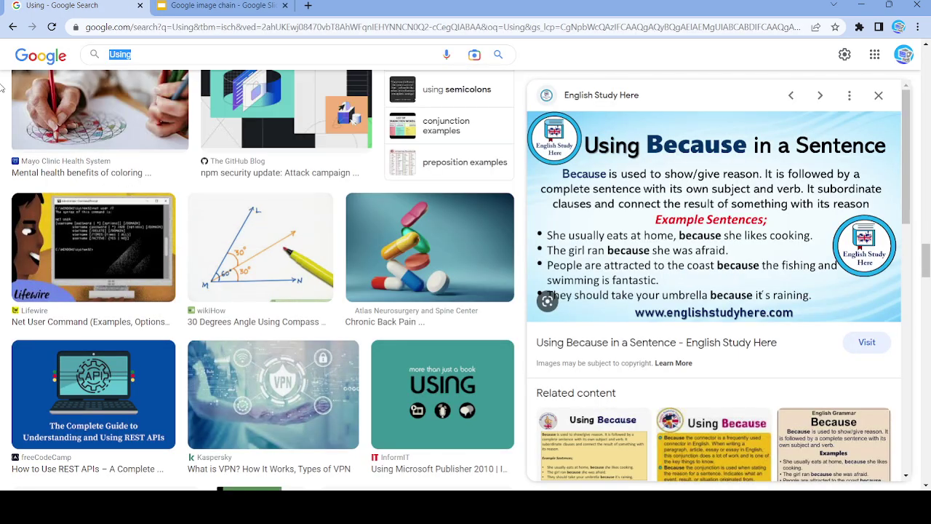
key(BackSpace)
text(because)
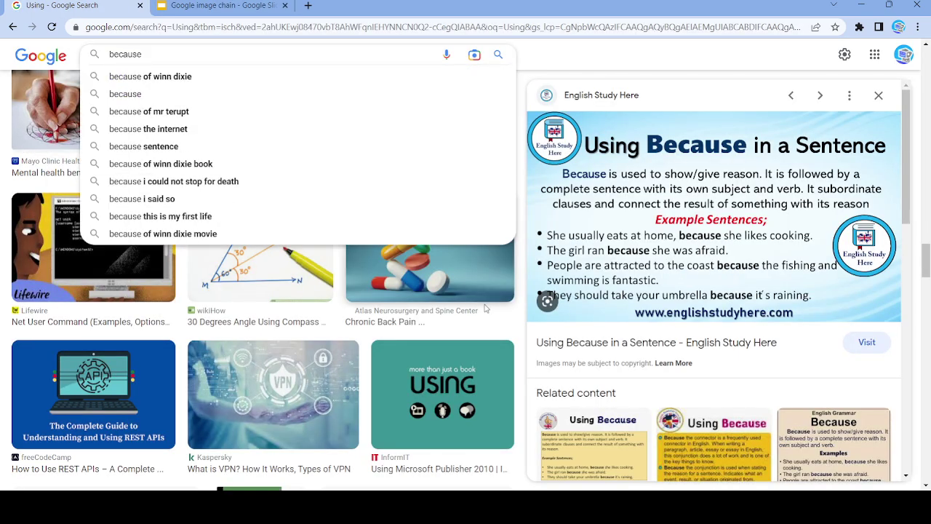
key(Return)
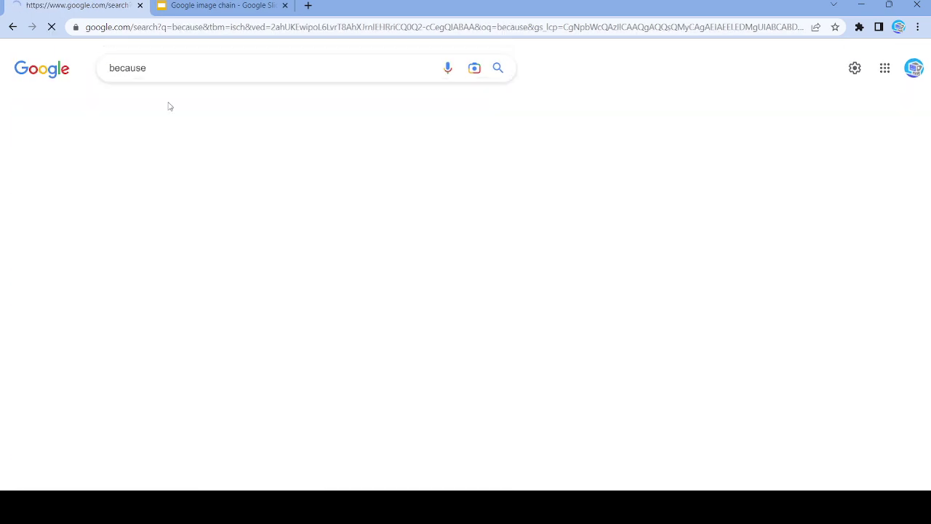
Step: Open the English tuition picture of the crossed-out word "because" and paste it into slide 95 of the Google Slides presentation
scroll(549, 286, down, 10)
scroll(549, 290, down, 8)
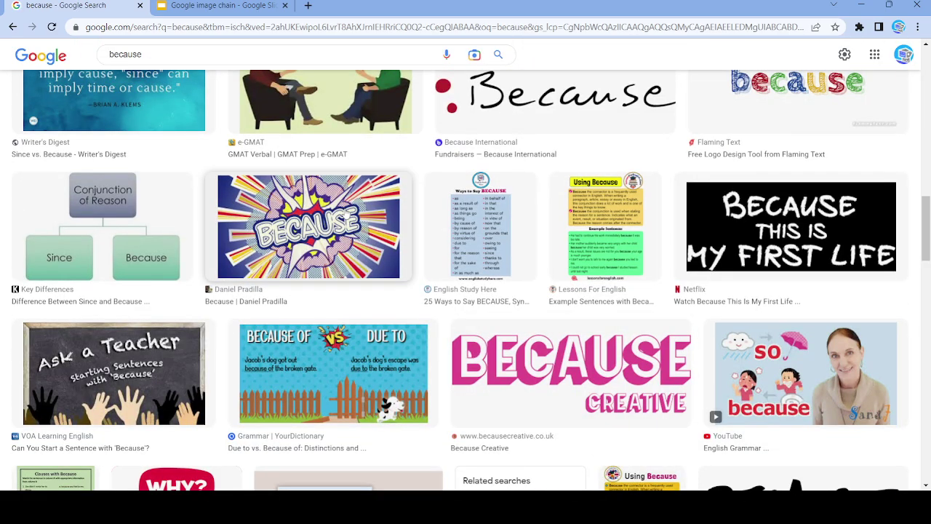
scroll(582, 262, down, 7)
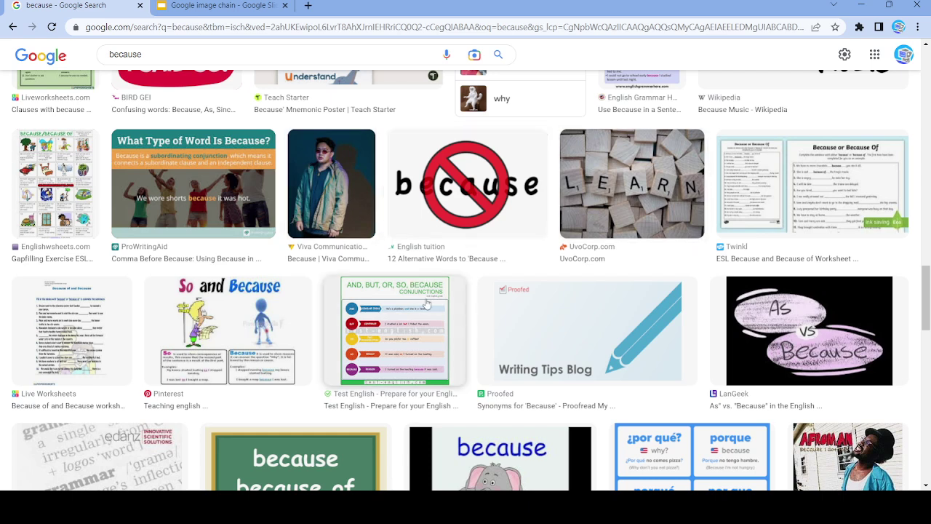
click(466, 188)
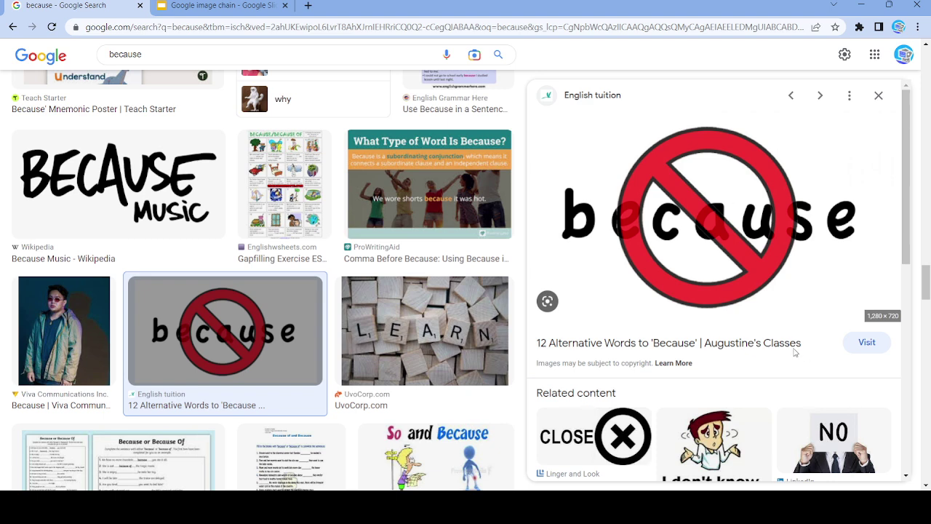
click(219, 5)
click(72, 418)
scroll(38, 359, down, 3)
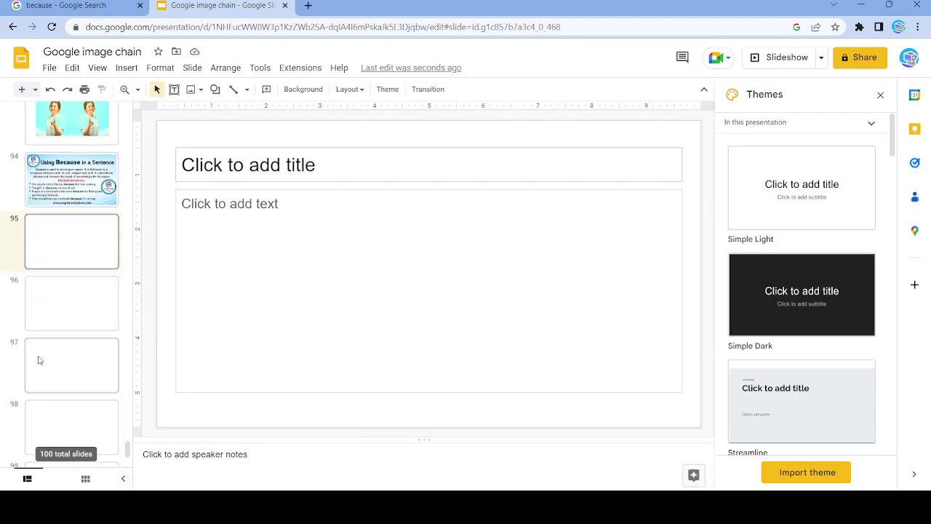
key(Up)
click(51, 240)
scroll(51, 240, down, 1)
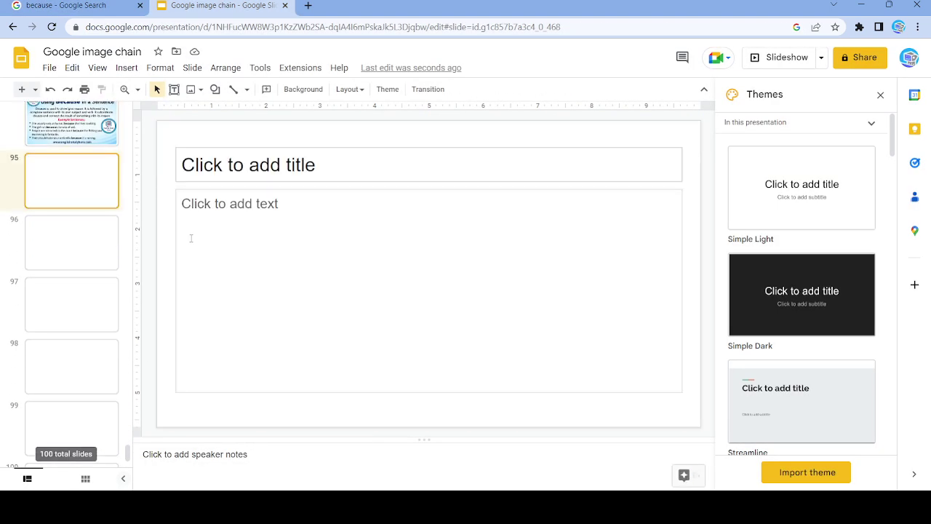
click(241, 243)
key(ctrl+v)
Step: Return to the Google image search and search for "Alternative"
click(2, 3)
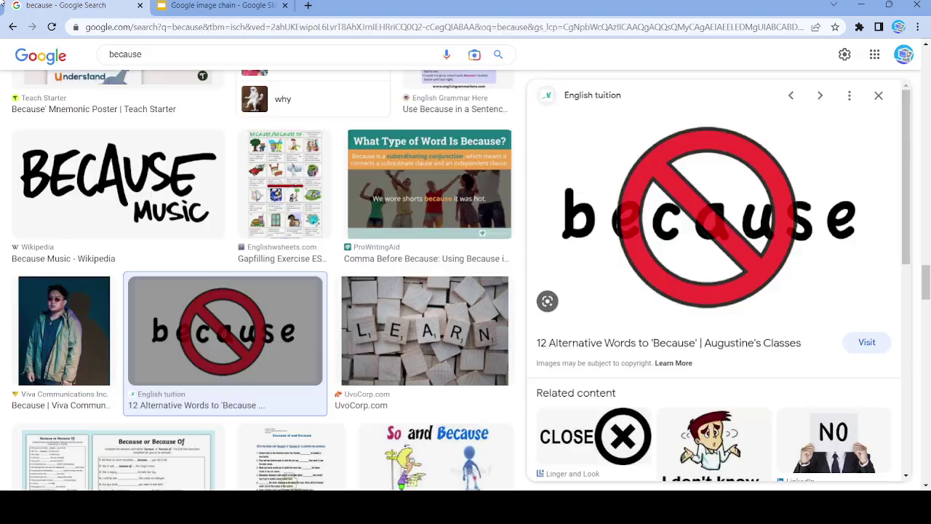
drag(240, 55, 2, 78)
text(Alternati)
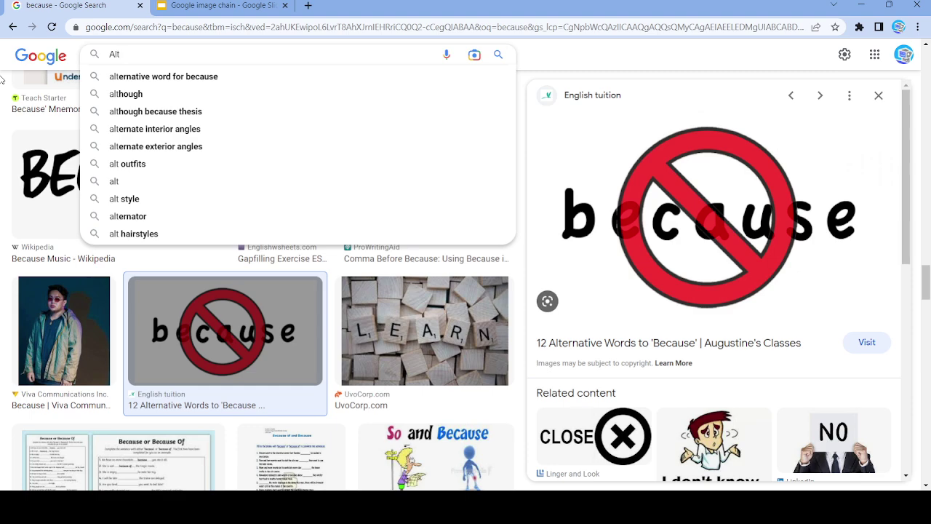
text(ve)
key(Return)
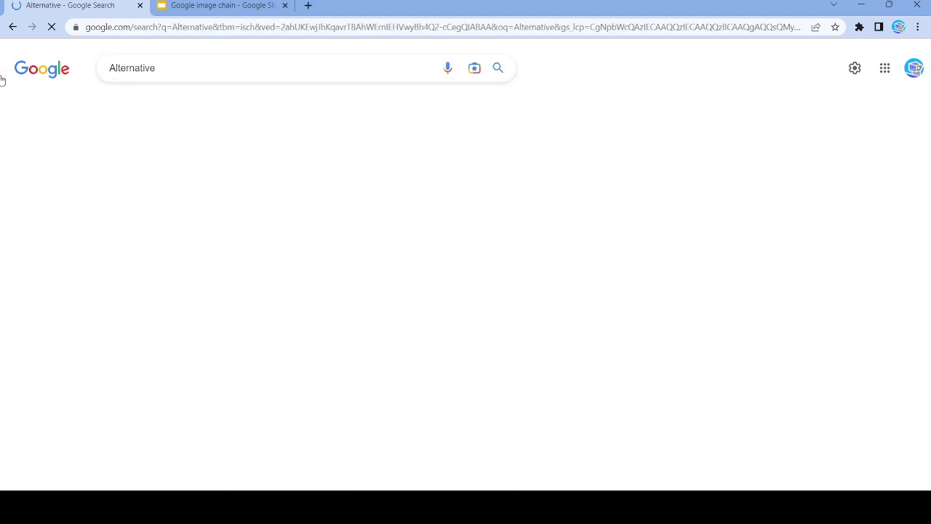
Step: Open the Viking Mergers & Acquisitions light bulb picture and paste it into slide 96 of the Google Slides presentation
scroll(616, 289, down, 5)
scroll(616, 289, up, 2)
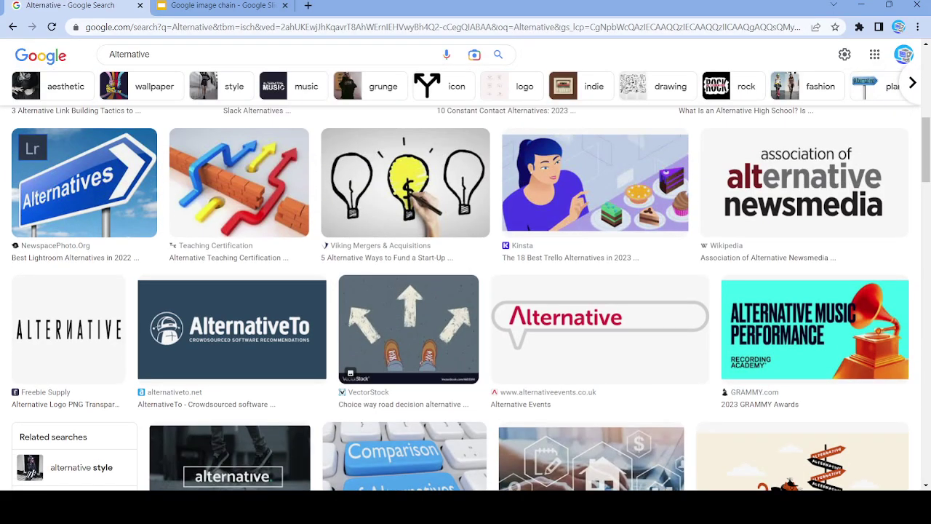
click(417, 209)
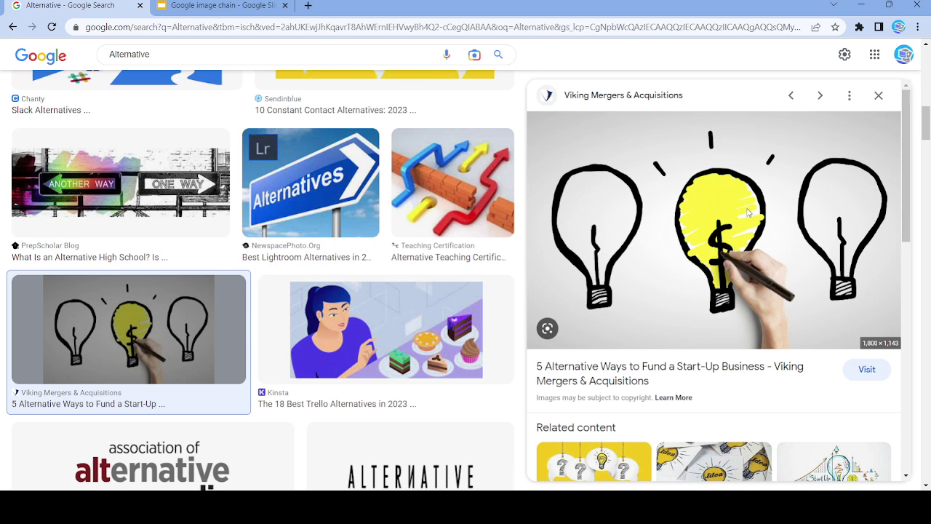
key(ctrl+Tab)
key(ctrl+m)
click(299, 276)
key(ctrl+v)
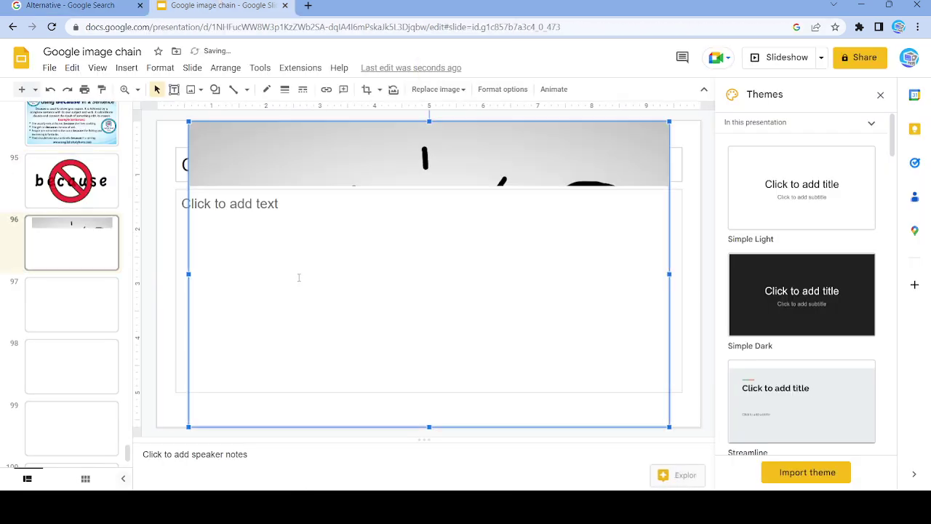
Step: Return to the Google image search and search for "fund"
key(ctrl+Tab)
double_click(177, 55)
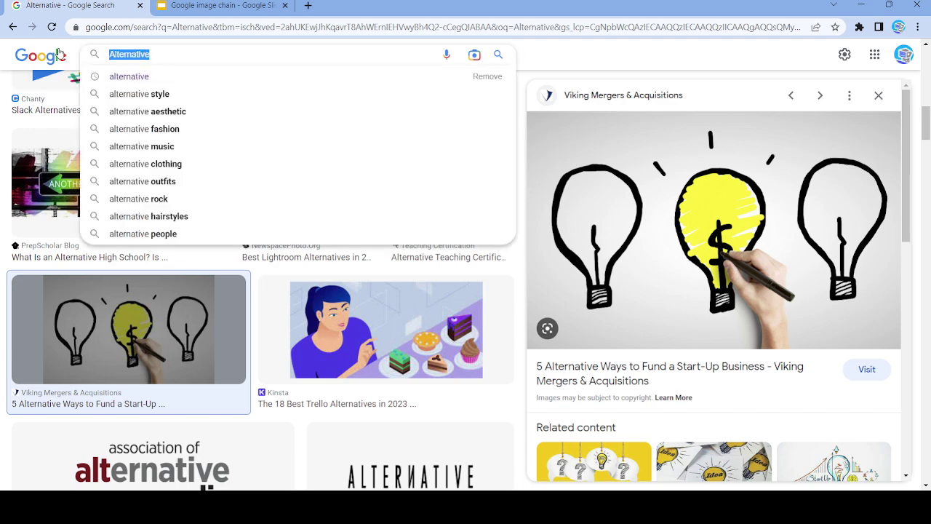
text(fund)
key(Return)
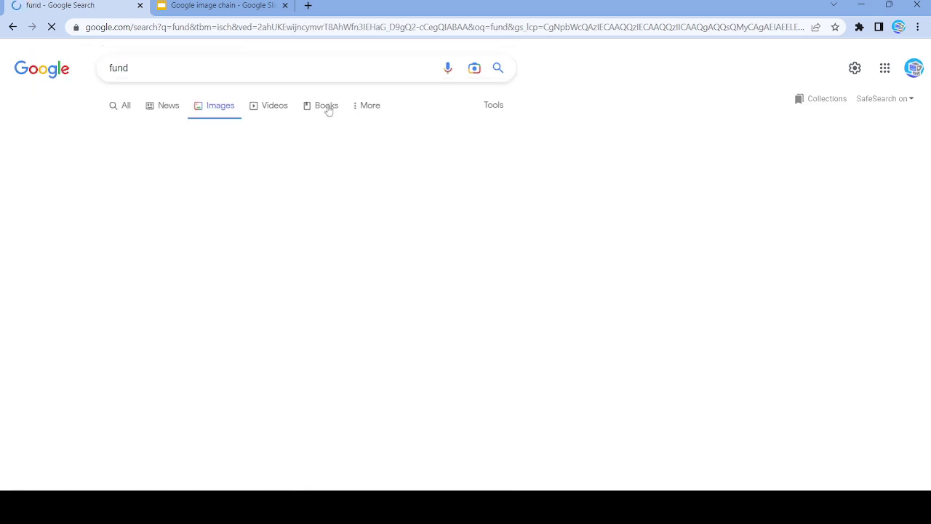
Step: Look through the "fund" image results, previewing the Investopedia "Equity Fund" picture
scroll(623, 366, down, 2)
scroll(623, 366, down, 10)
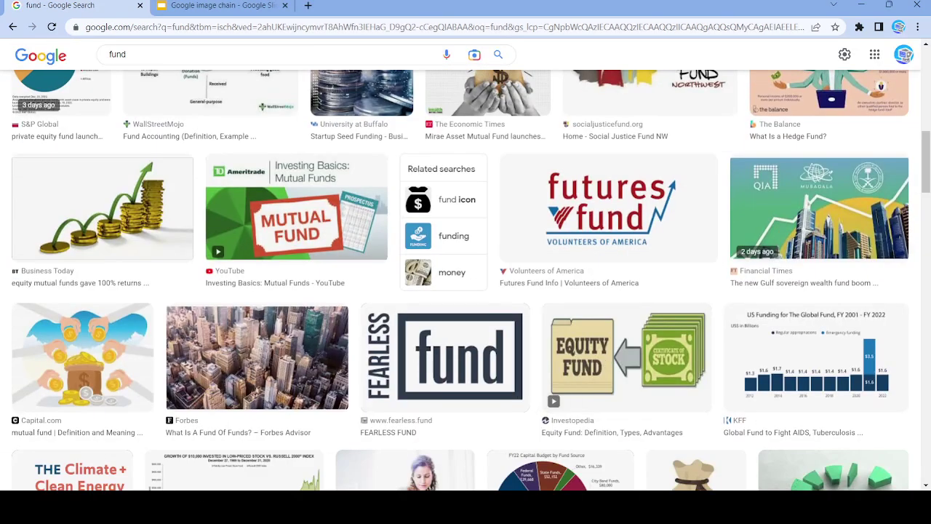
click(642, 366)
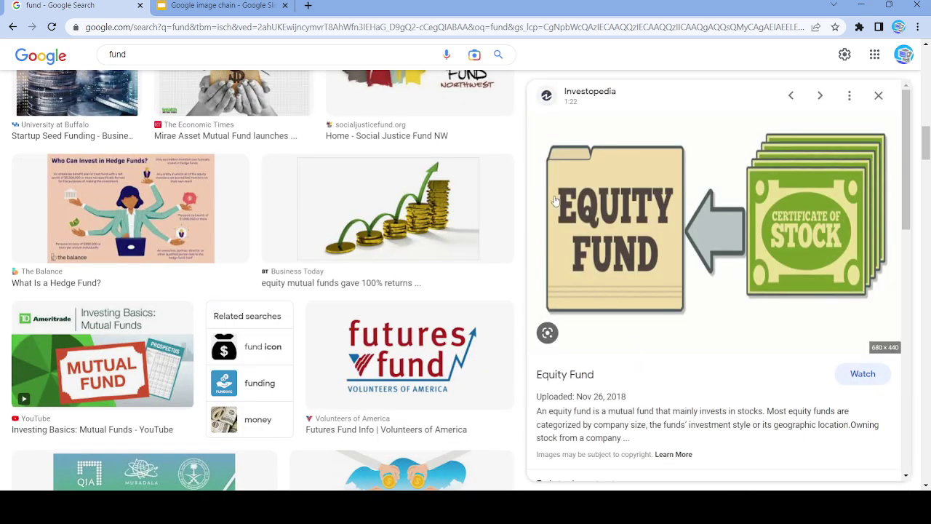
click(872, 94)
scroll(470, 240, down, 5)
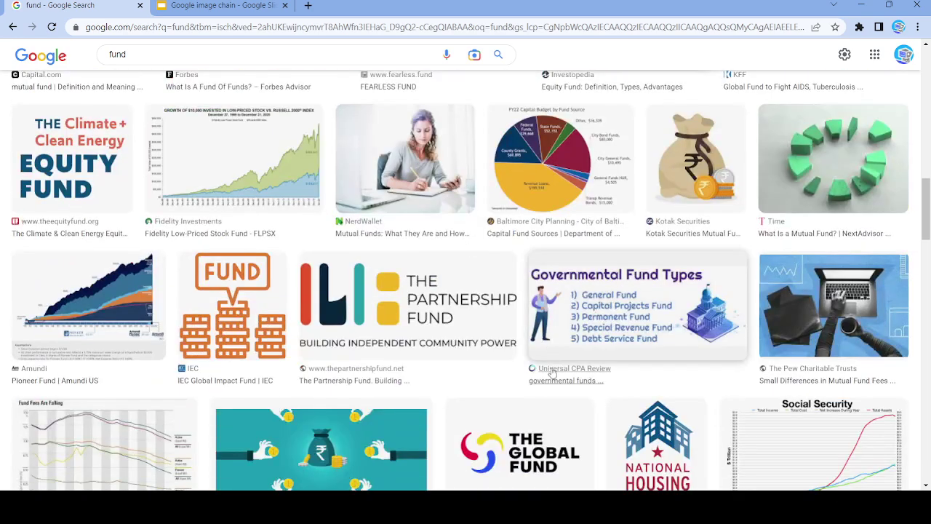
scroll(518, 439, down, 1)
scroll(518, 440, down, 5)
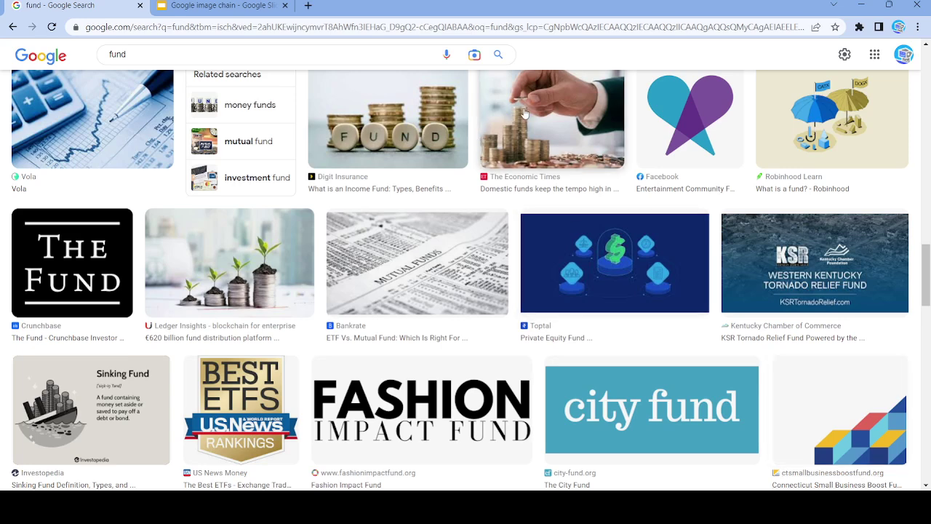
Step: Open The Economic Times picture of a hand stacking coins and paste it into slide 97 of the Google Slides presentation
click(524, 113)
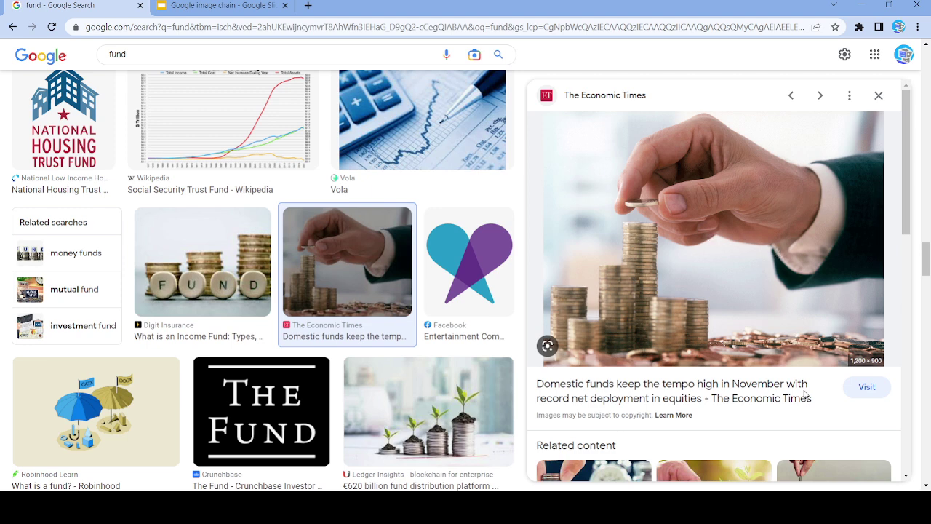
click(221, 6)
click(92, 320)
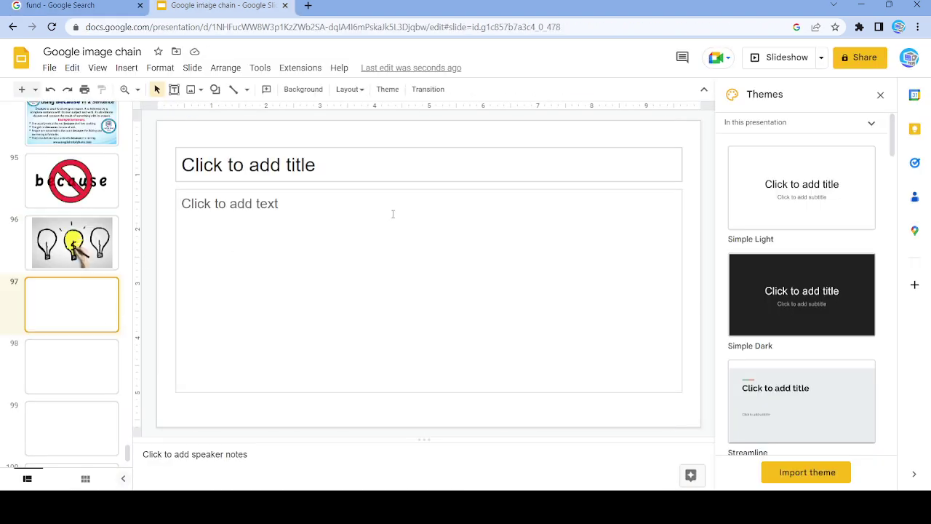
click(393, 214)
key(ctrl+v)
scroll(56, 326, down, 1)
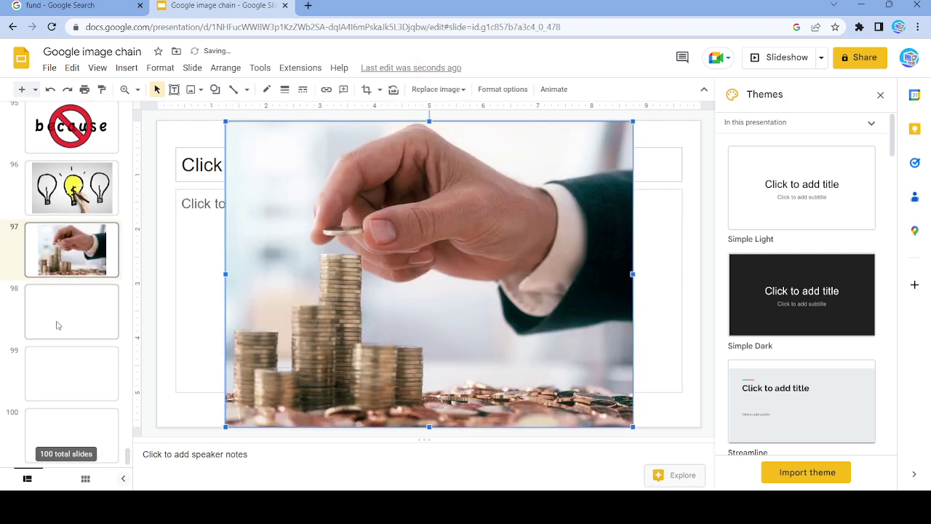
Step: Return to the Google image search and search for "net"
click(38, 5)
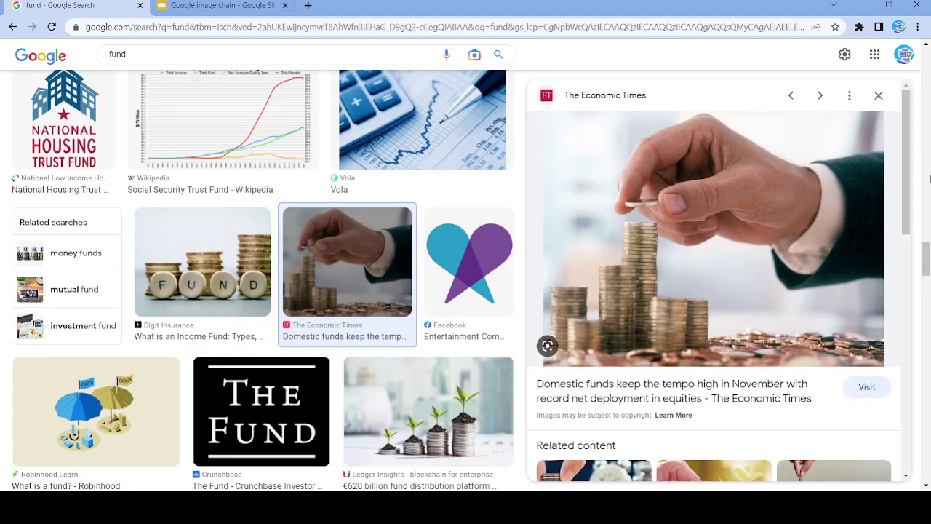
triple_click(208, 54)
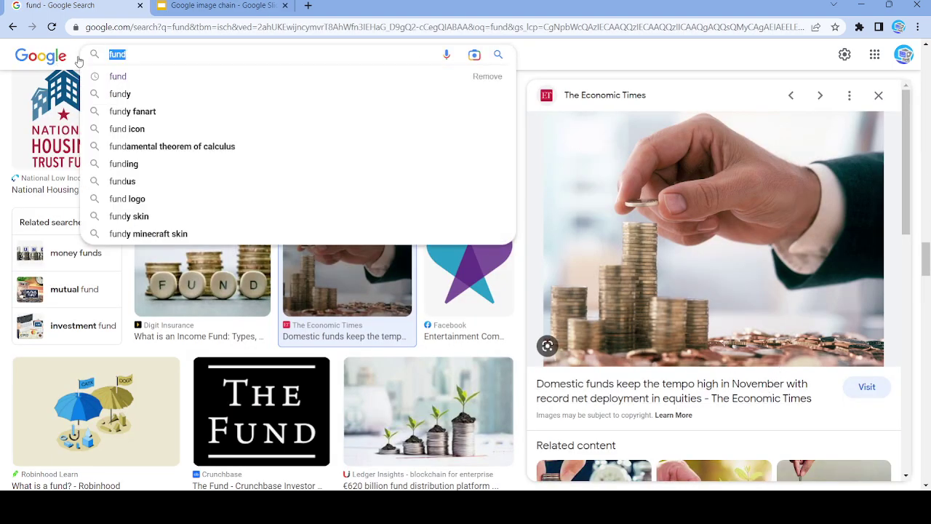
key(BackSpace)
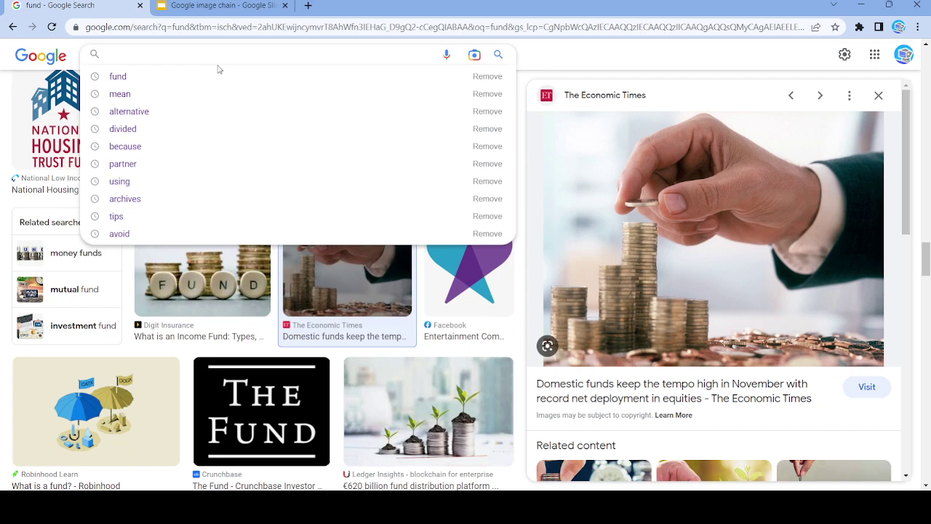
text(net)
key(Return)
Step: Open the PRP Seats "Custom Window Nets" picture and paste it into slide 98 of the Google Slides presentation
scroll(589, 331, down, 5)
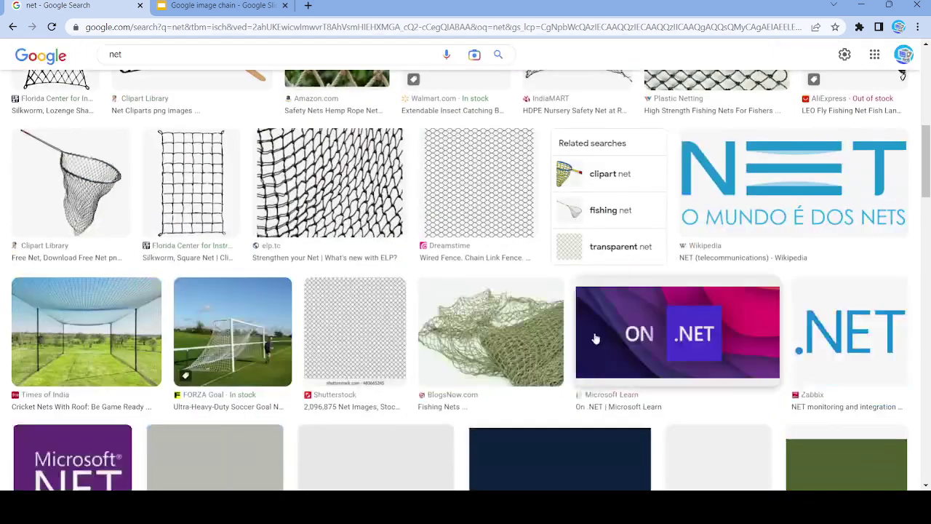
scroll(589, 331, down, 8)
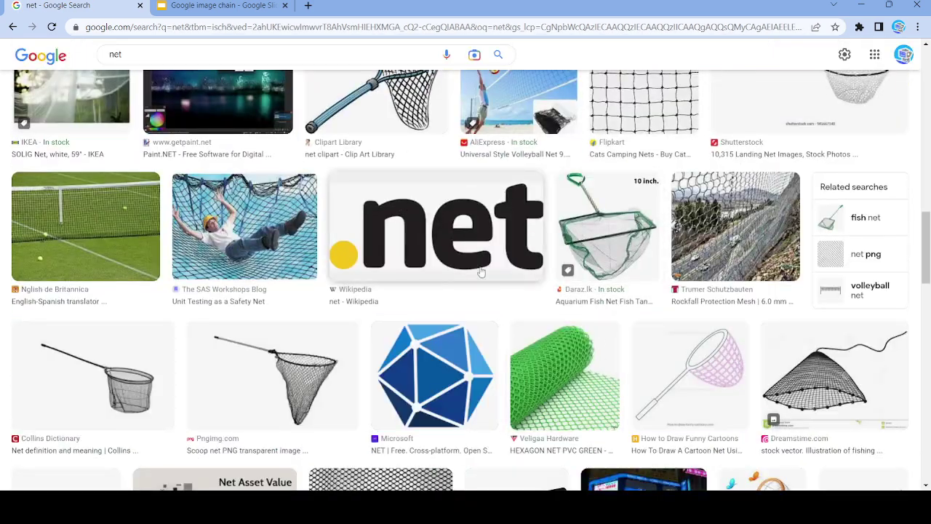
scroll(427, 220, down, 4)
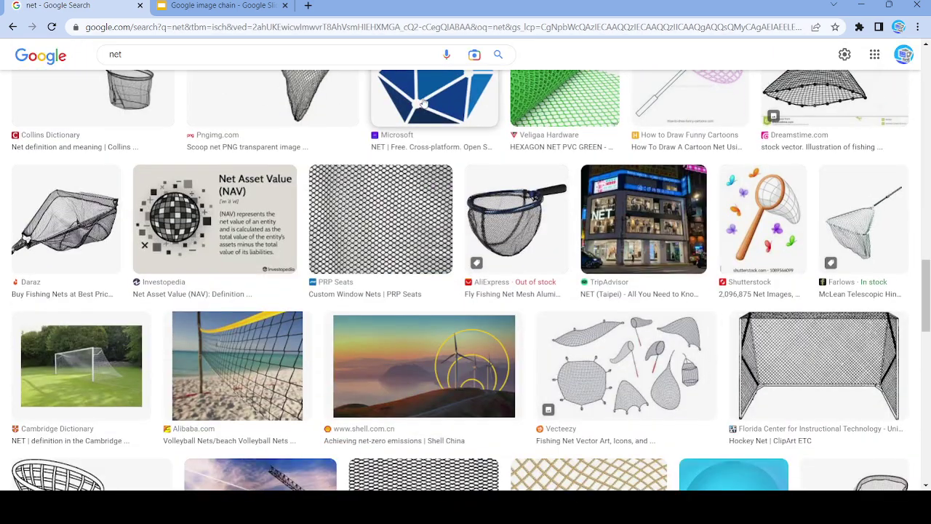
click(412, 211)
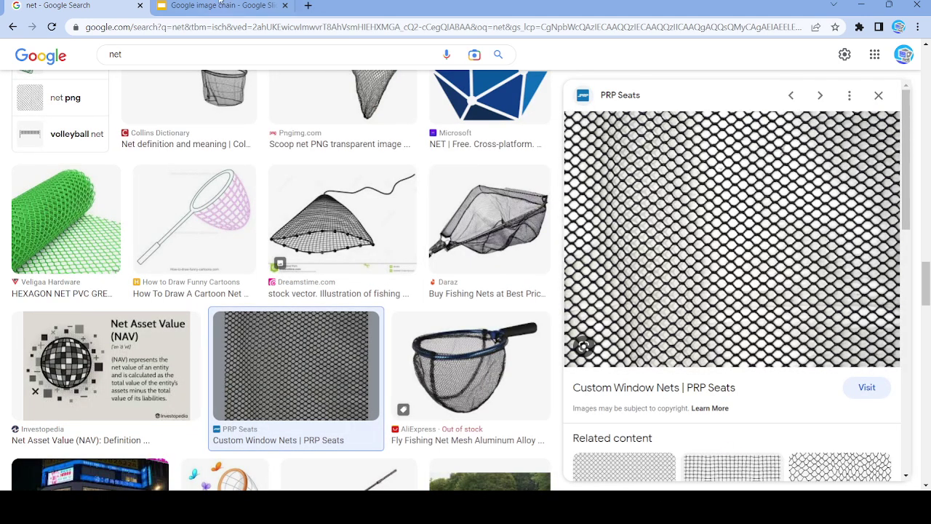
click(218, 5)
click(76, 299)
click(297, 204)
key(ctrl+v)
Step: Return to the Google image search and search for "custom"
click(58, 5)
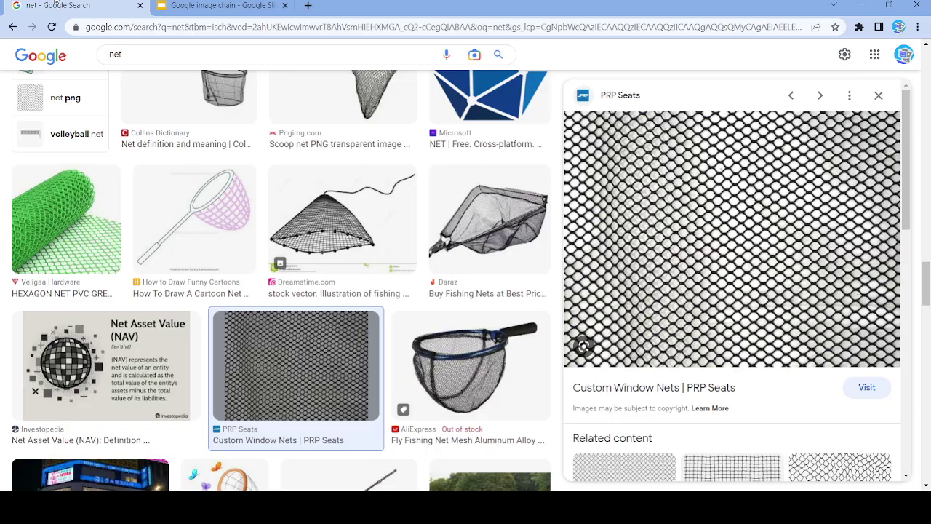
click(120, 54)
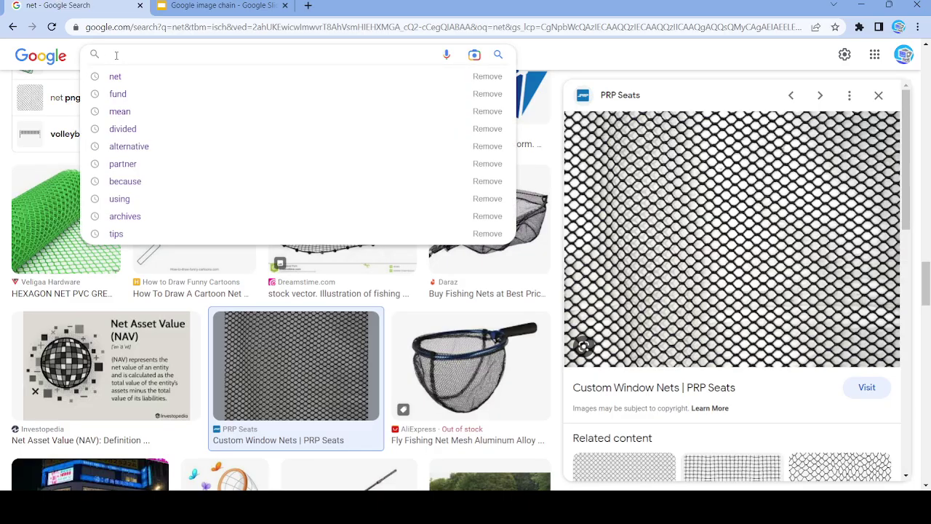
text(custom)
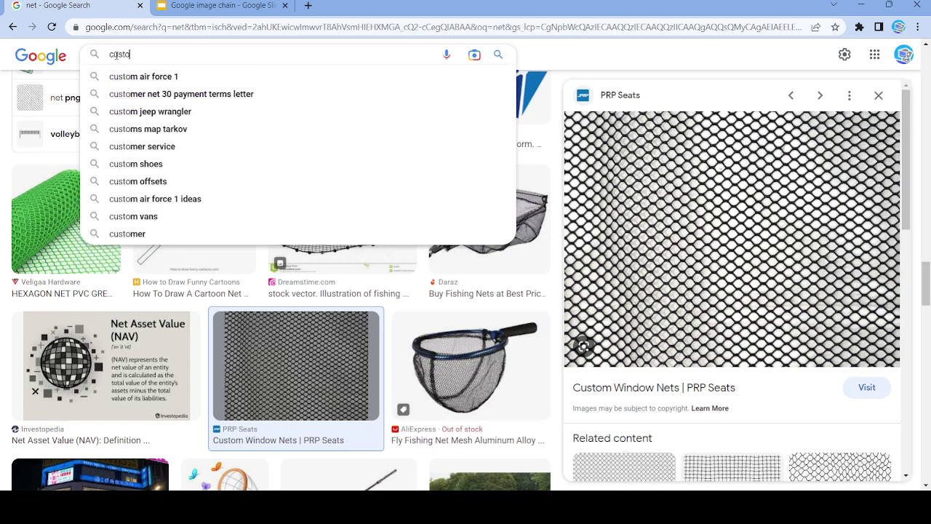
key(Return)
Step: Look through the "custom" image results, previewing the Ultimate Toys van, the Shutterstock "Custom-made" lettering and the Amazon.com "Gifts to cherish" picture
scroll(621, 350, down, 12)
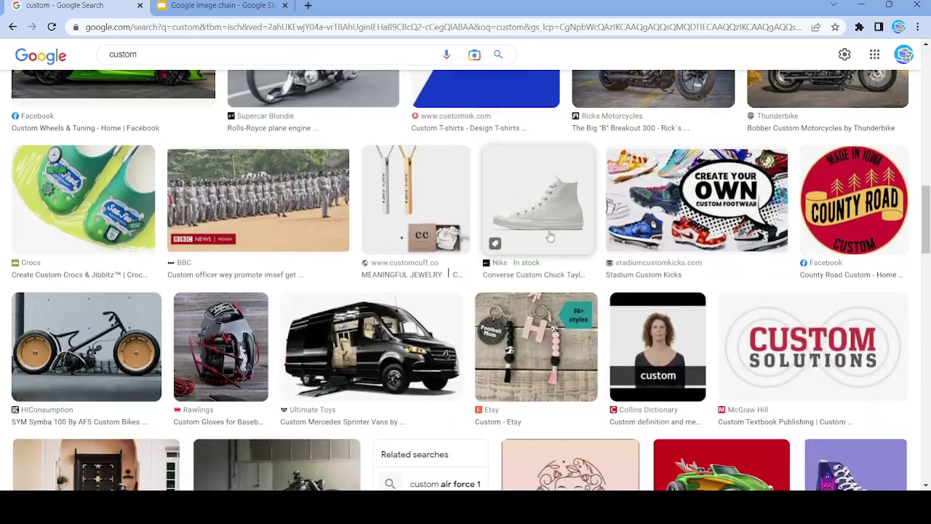
scroll(545, 247, down, 2)
click(419, 251)
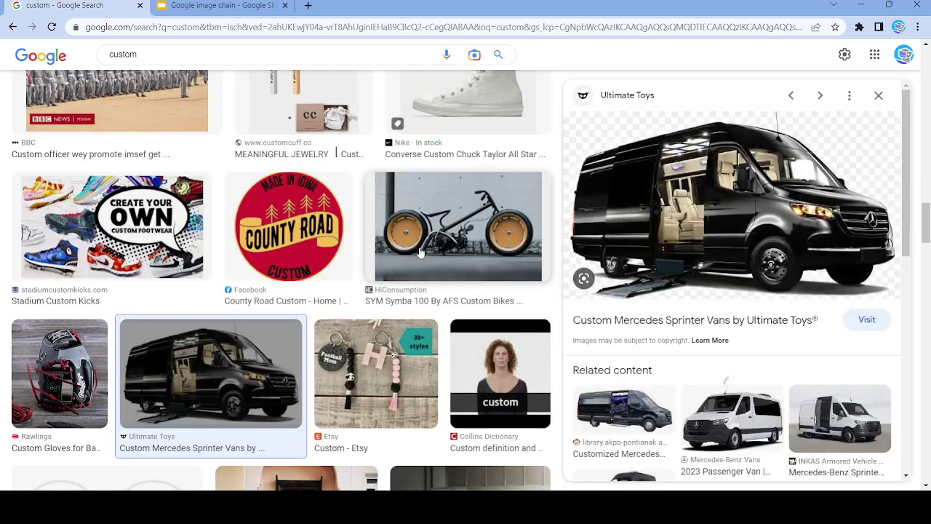
key(Escape)
scroll(551, 314, up, 4)
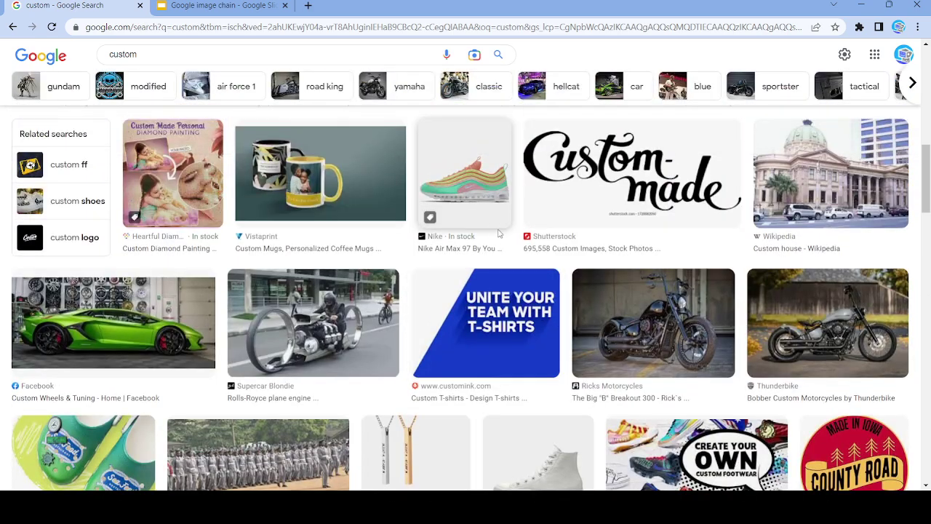
scroll(473, 218, up, 3)
click(629, 384)
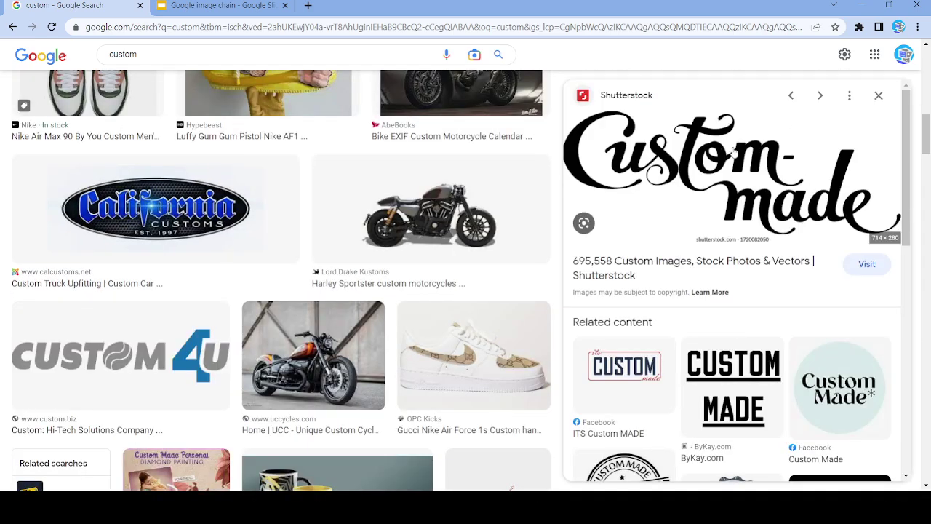
click(879, 96)
scroll(490, 376, up, 2)
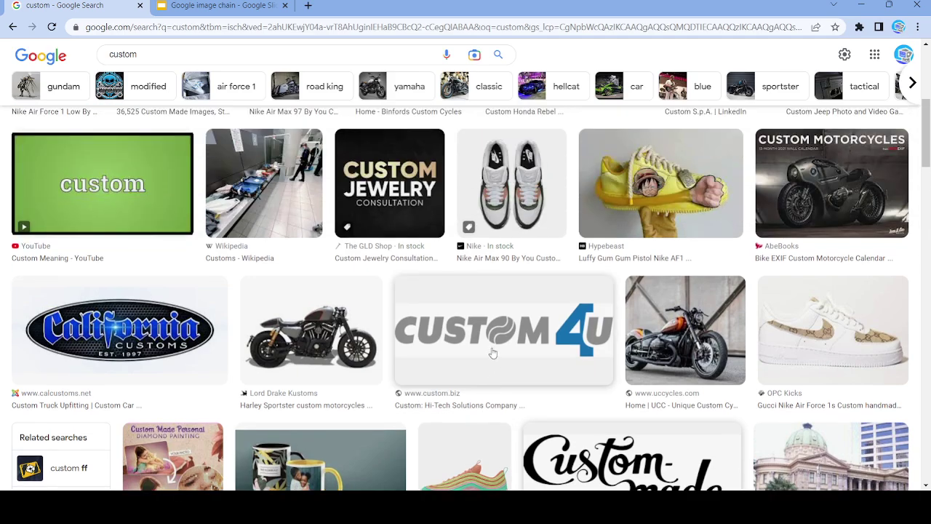
scroll(493, 353, down, 10)
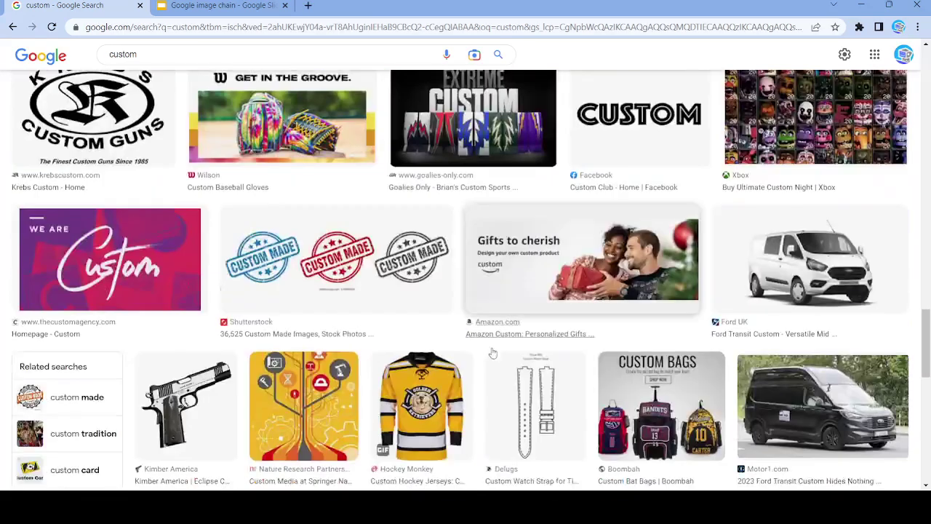
click(538, 289)
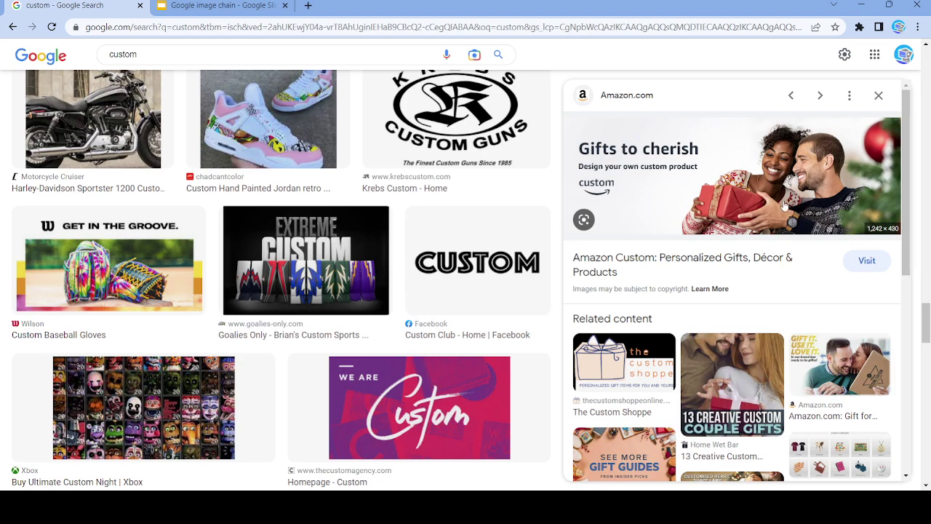
click(879, 95)
scroll(584, 244, down, 5)
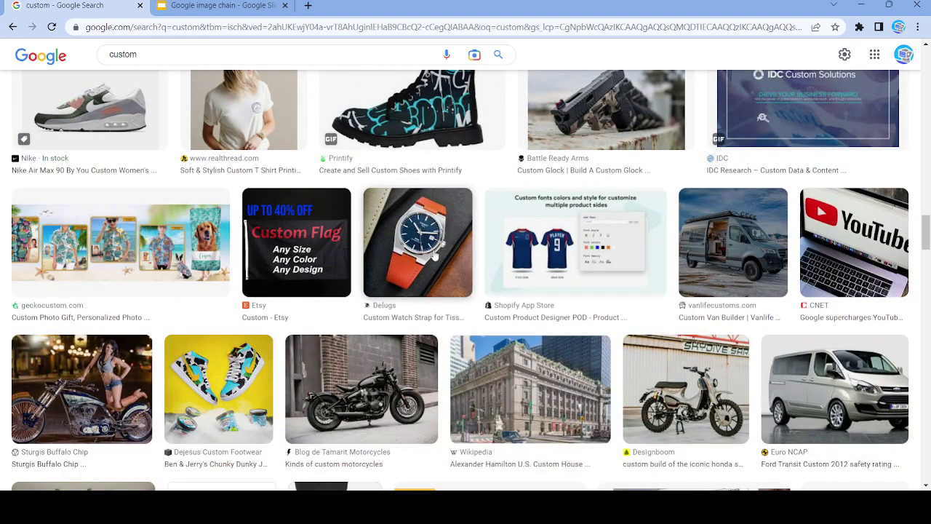
scroll(435, 256, down, 3)
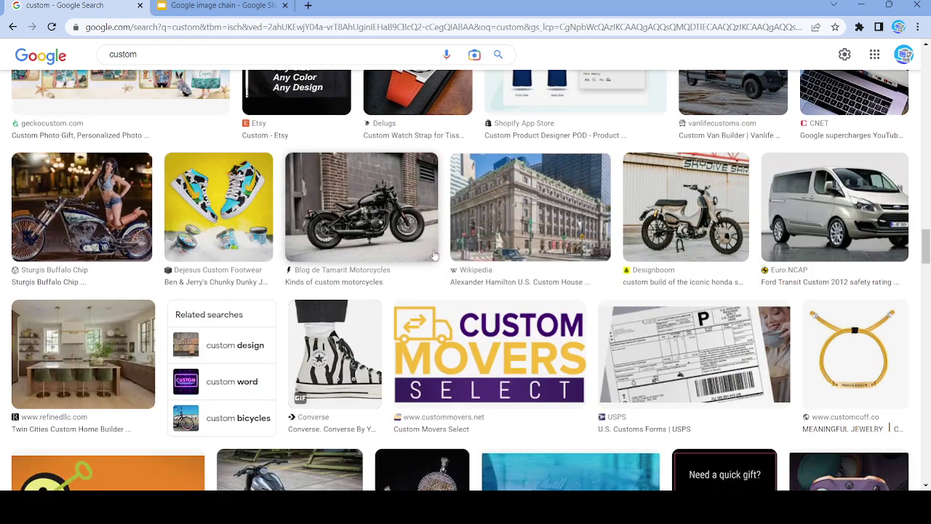
Step: Open the Wikipedia picture of the Alexander Hamilton U.S. Custom House and switch to the Google Slides presentation
click(552, 214)
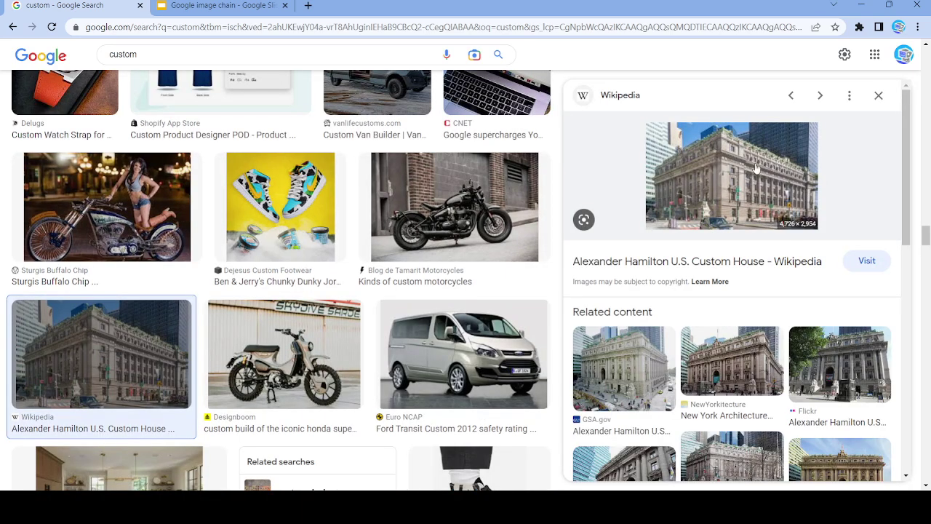
click(226, 5)
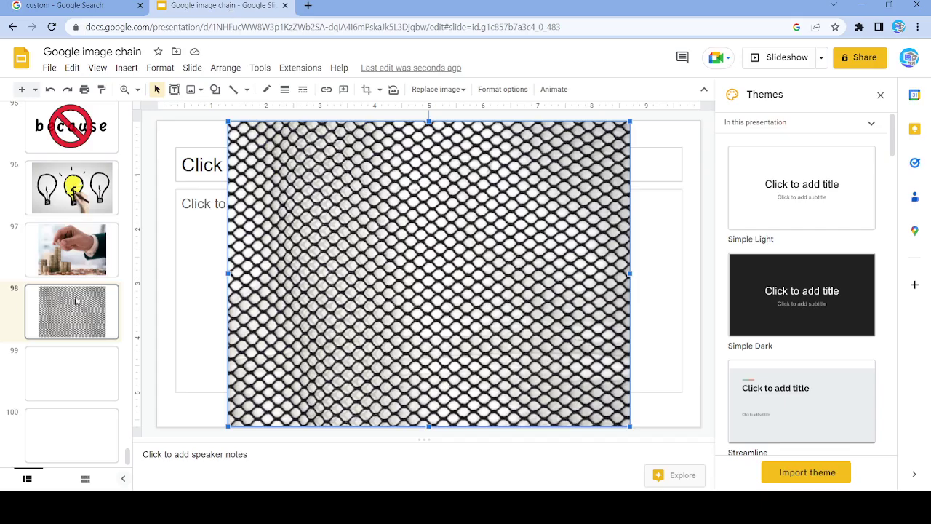